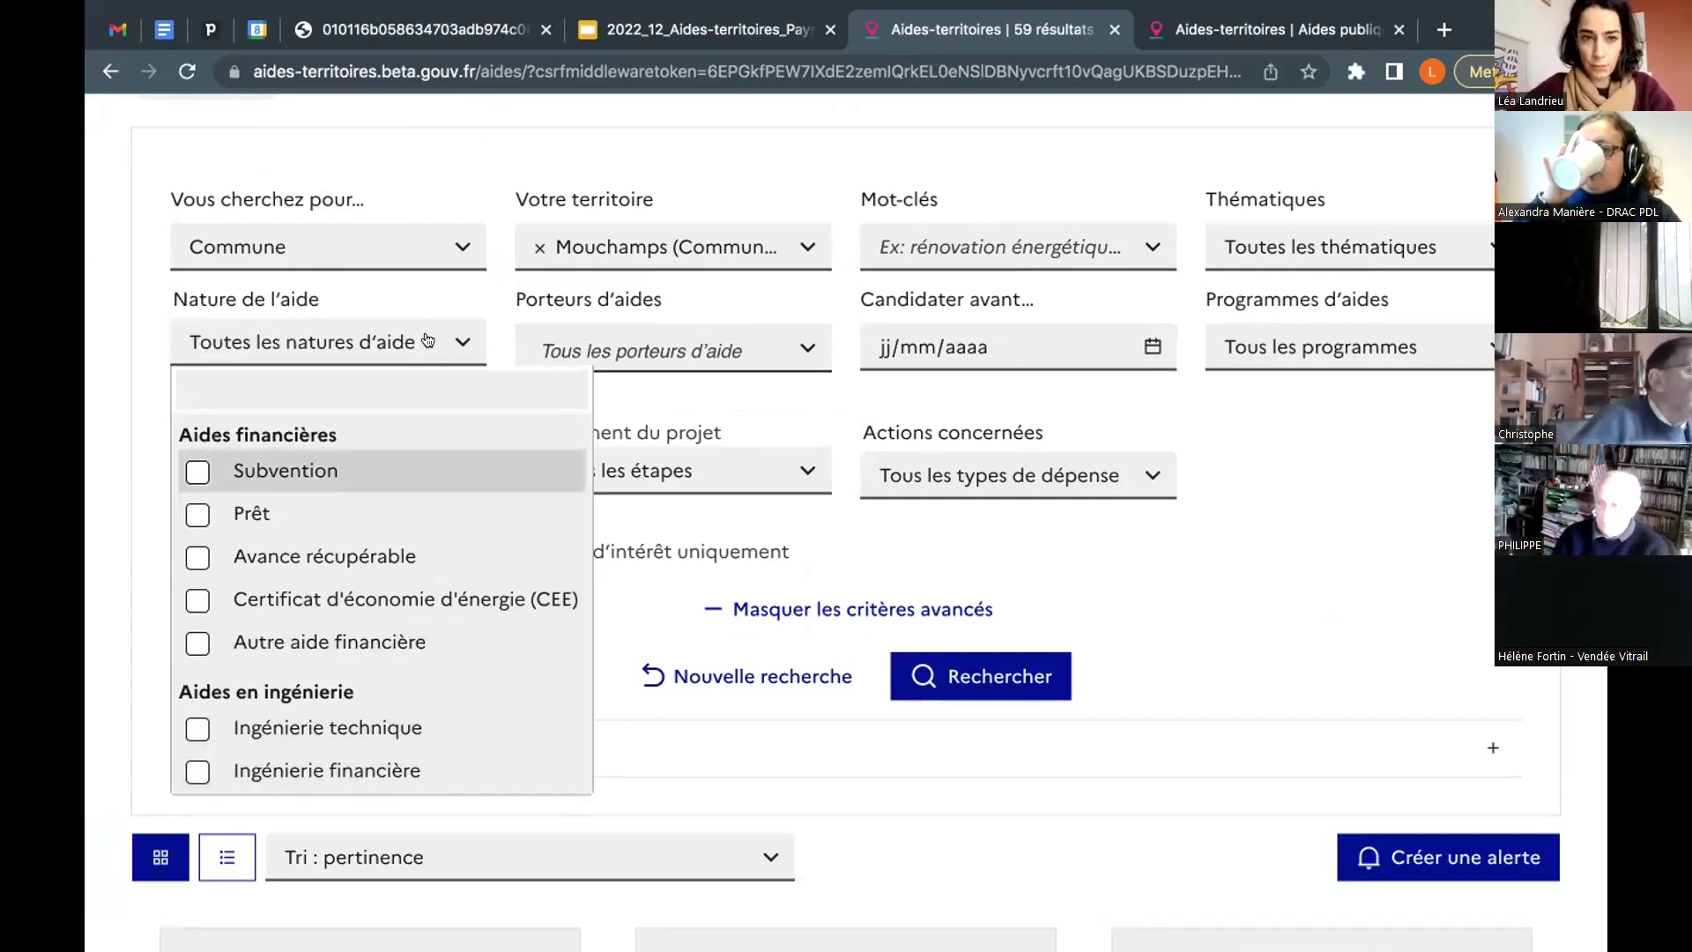
Step: Filter the aid search by the provider Association Petites Cités de Caractère and run the search
click(649, 336)
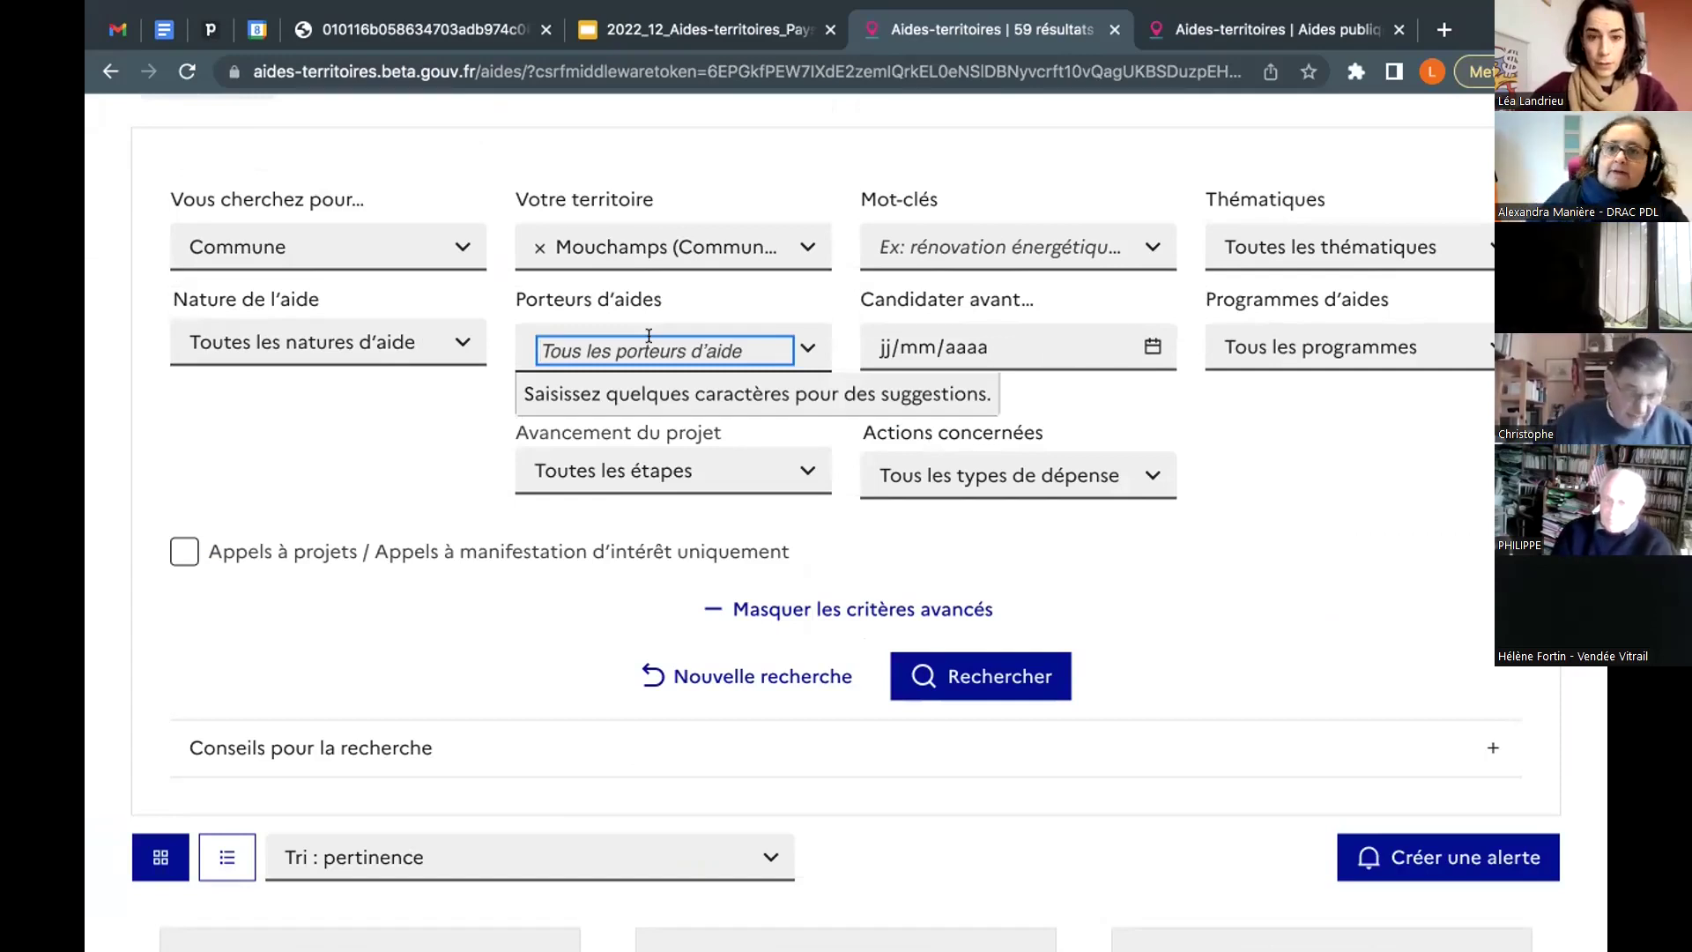
text(cité)
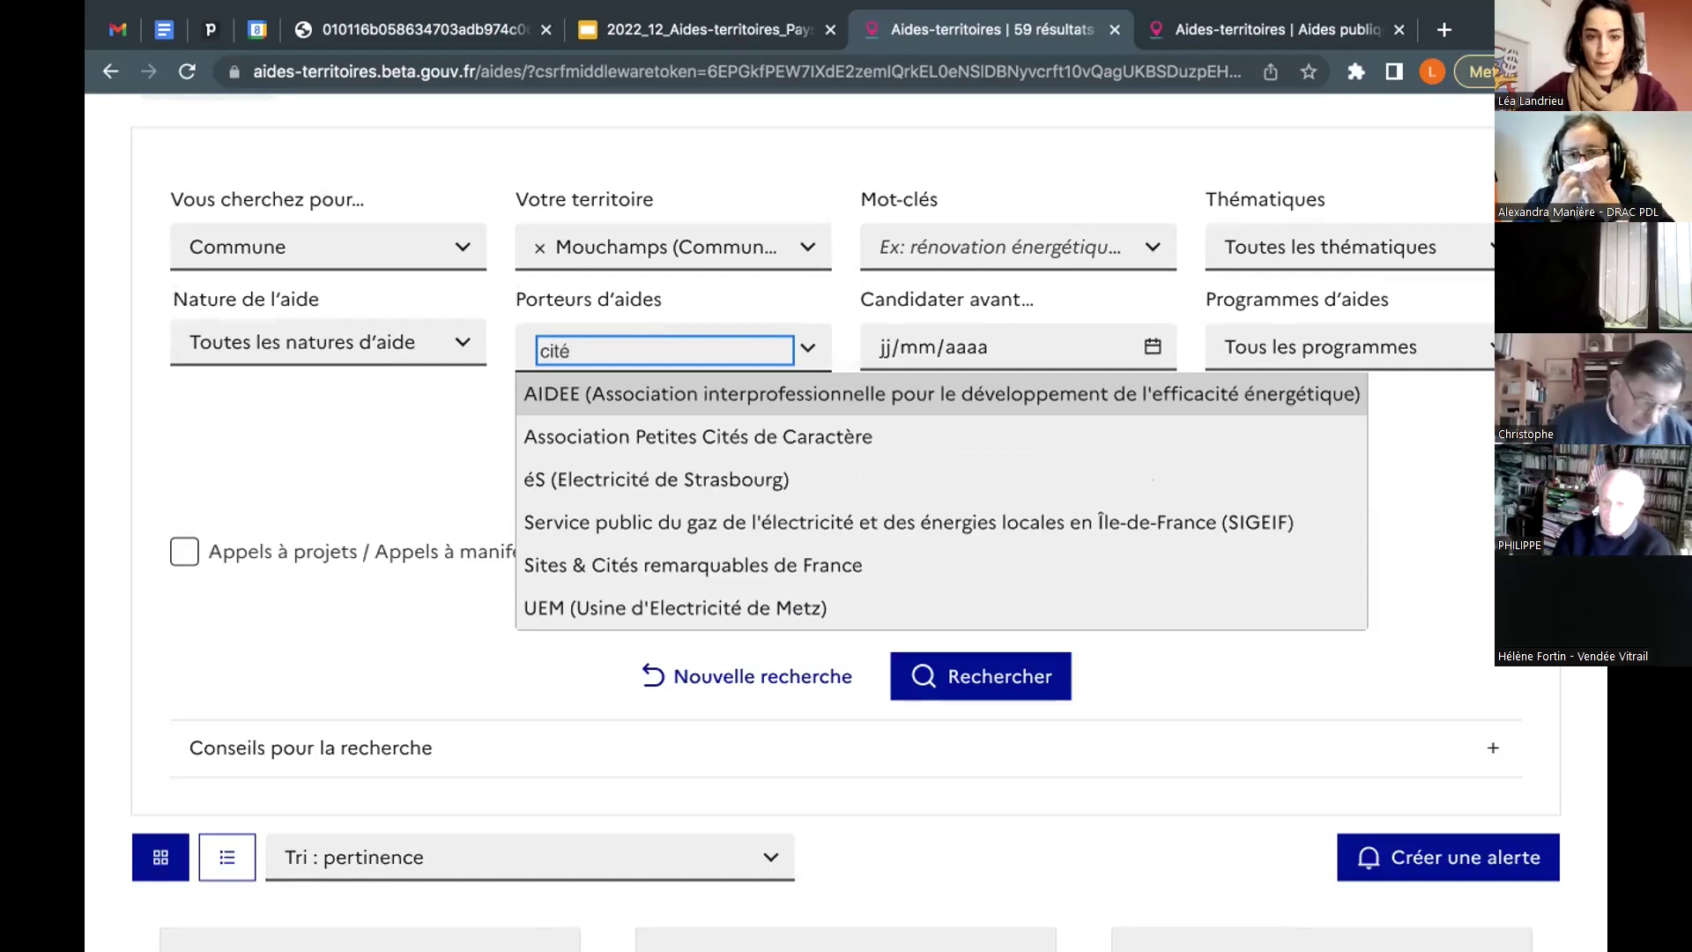
click(1288, 419)
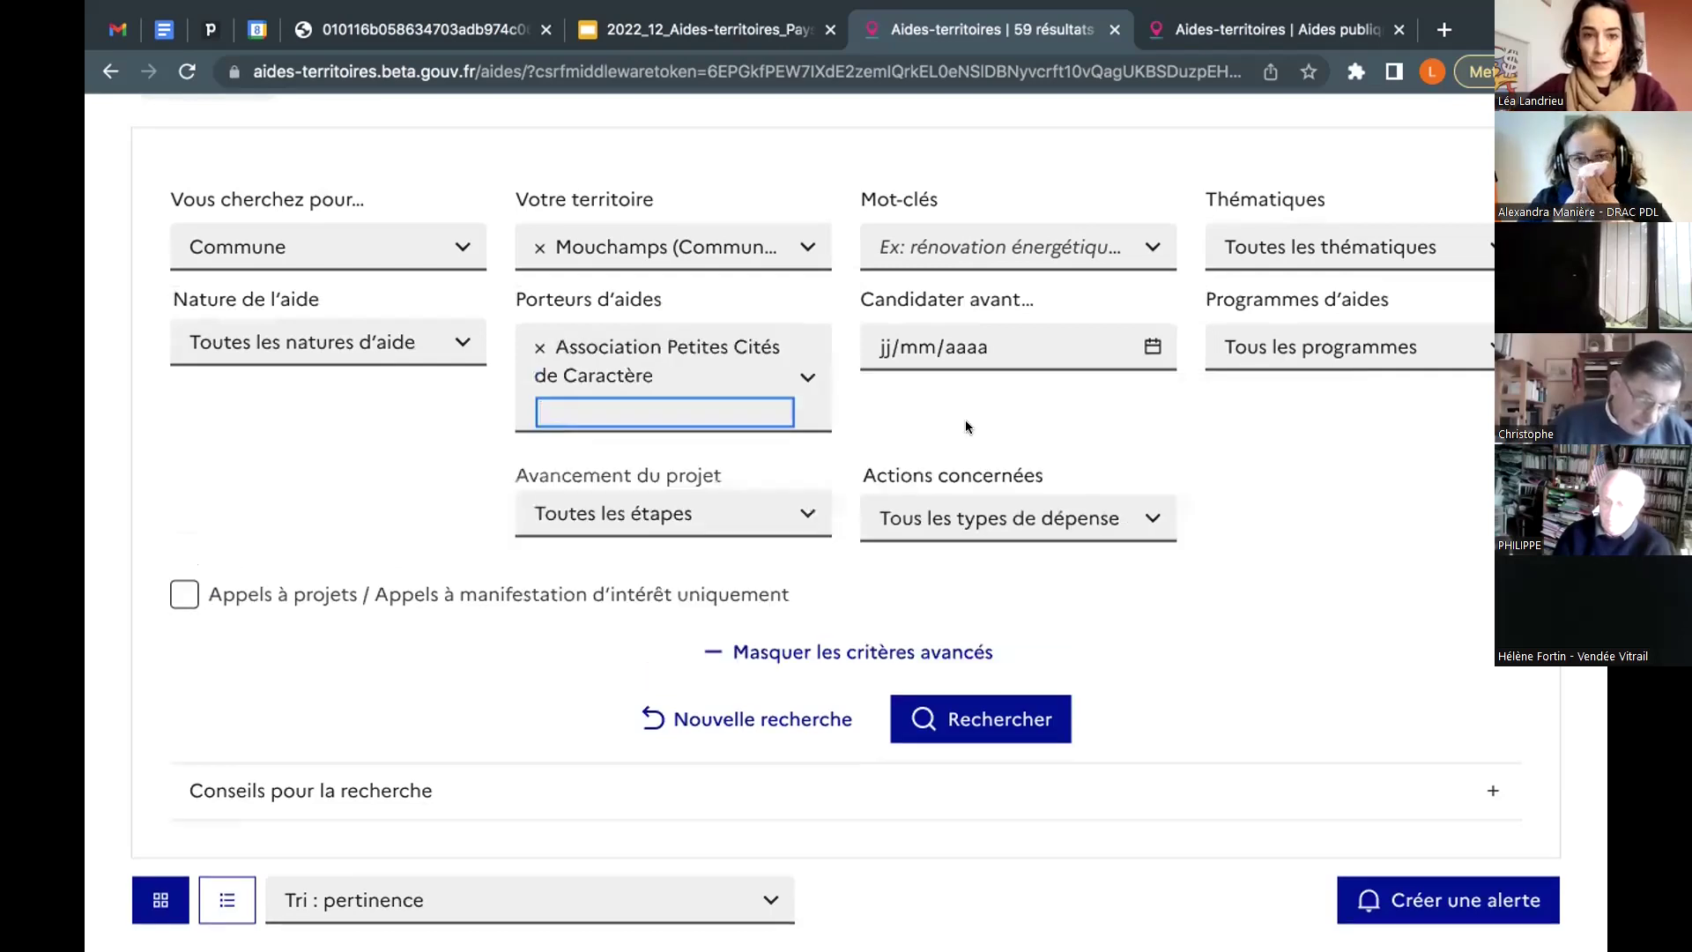
scroll(1146, 441, down, 2)
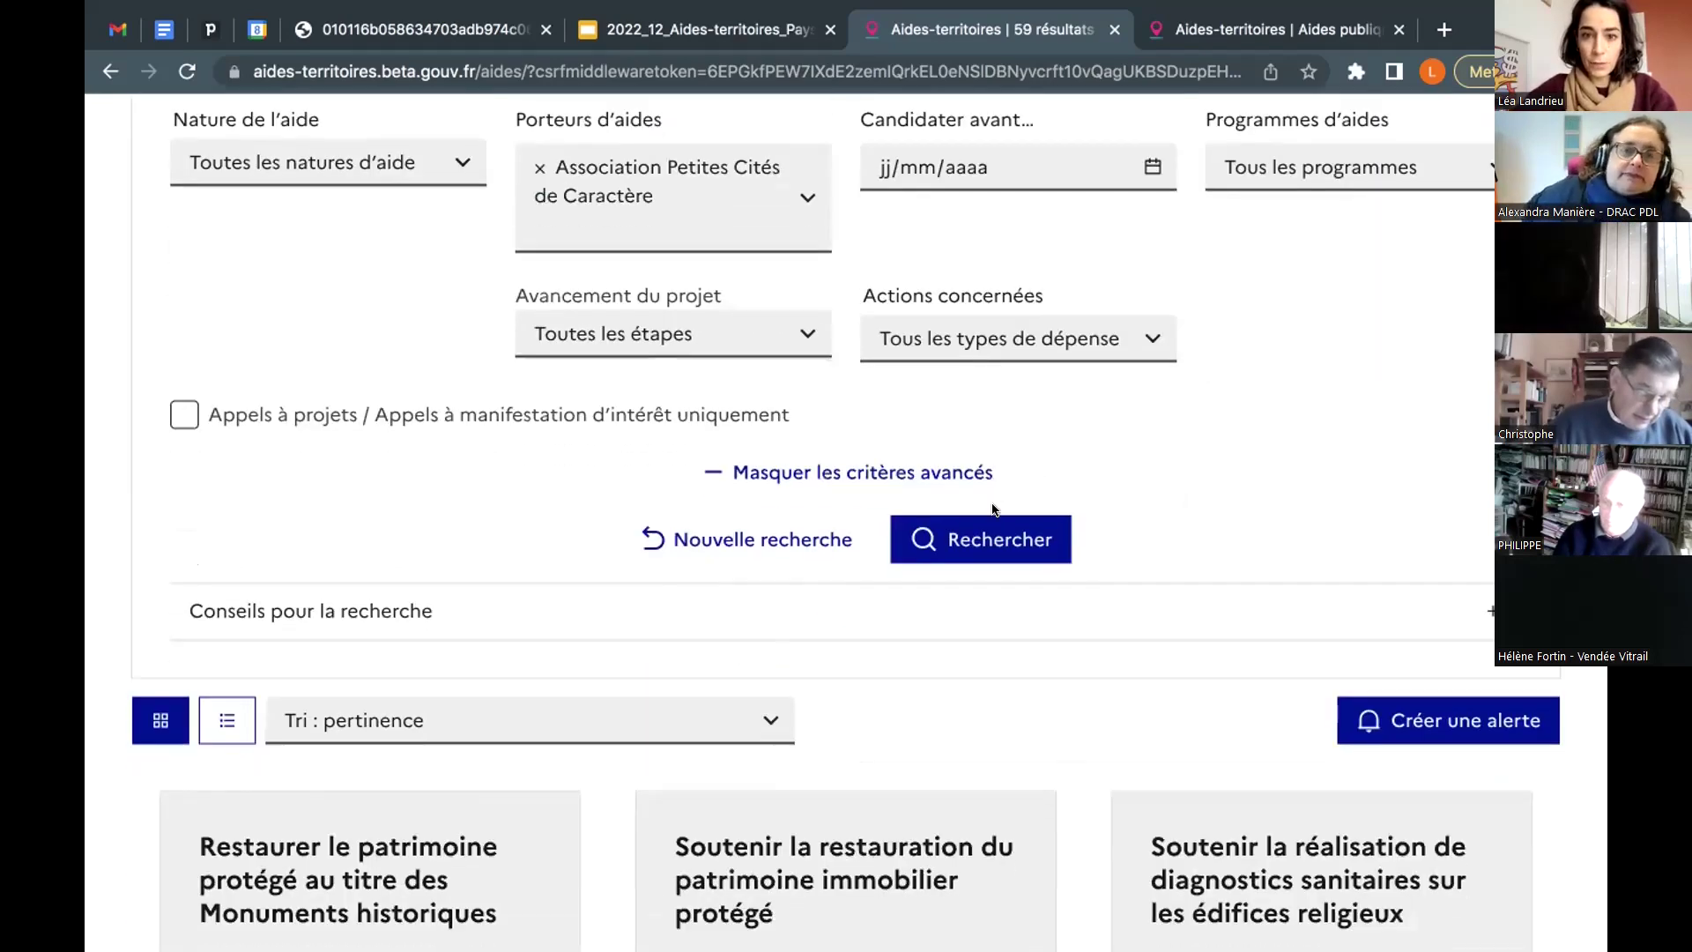
click(991, 538)
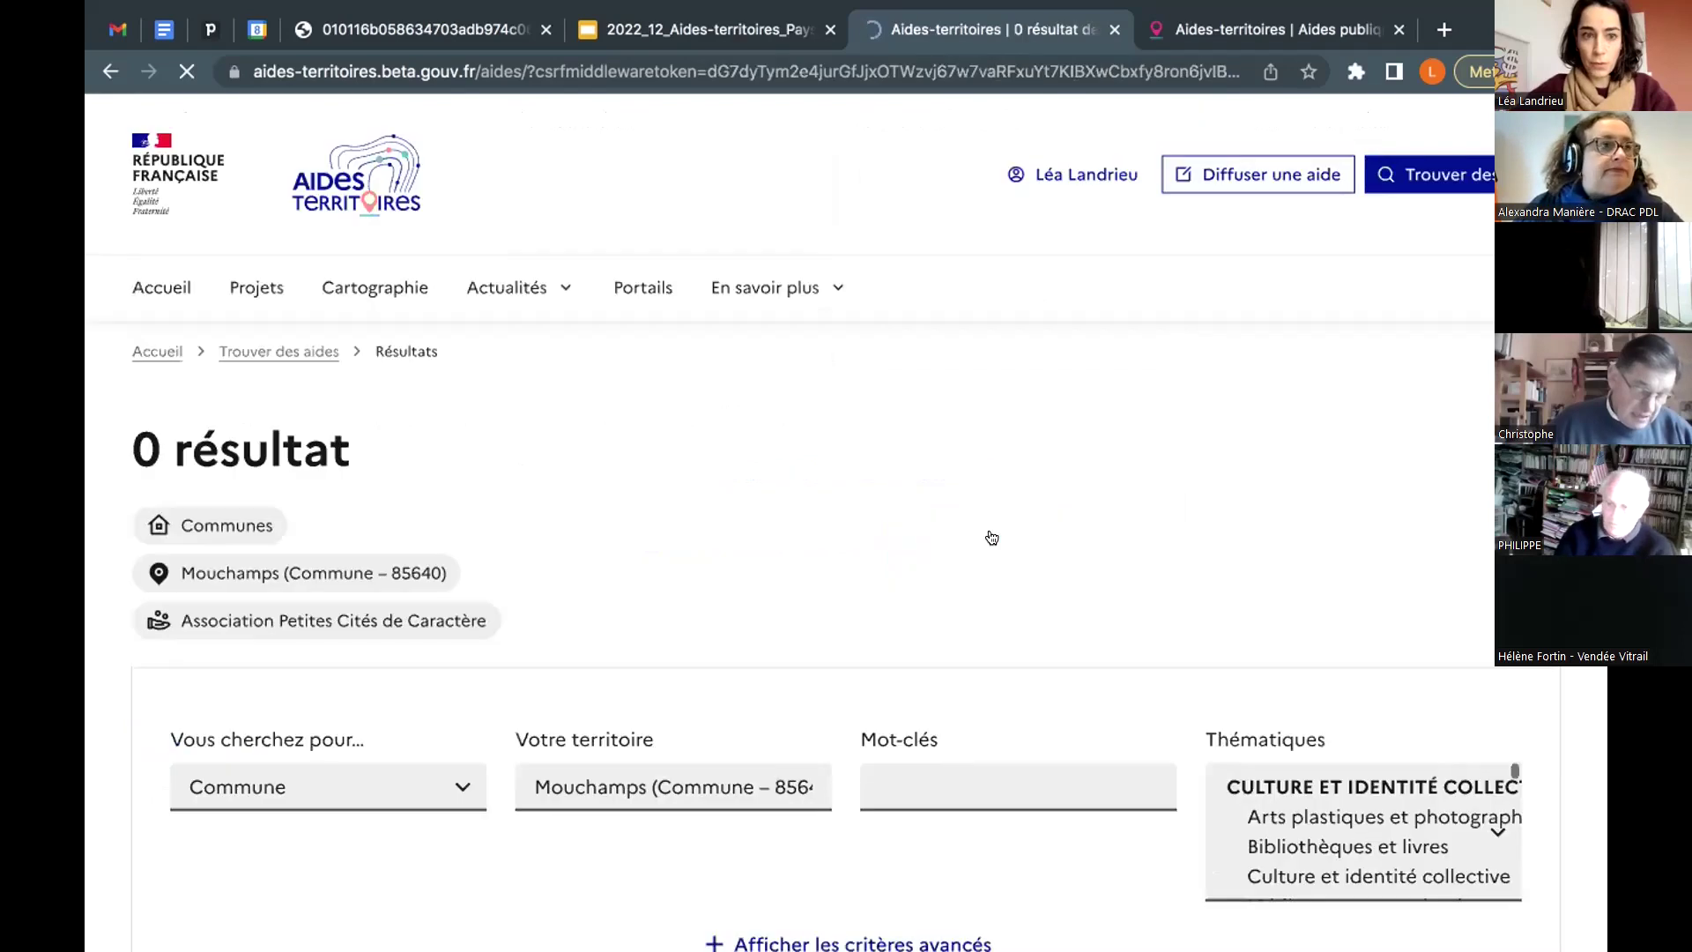
Step: Clear the Mouchamps territory and reset the structure type to all, keeping the provider filter, and rerun the search
scroll(557, 405, down, 5)
click(539, 388)
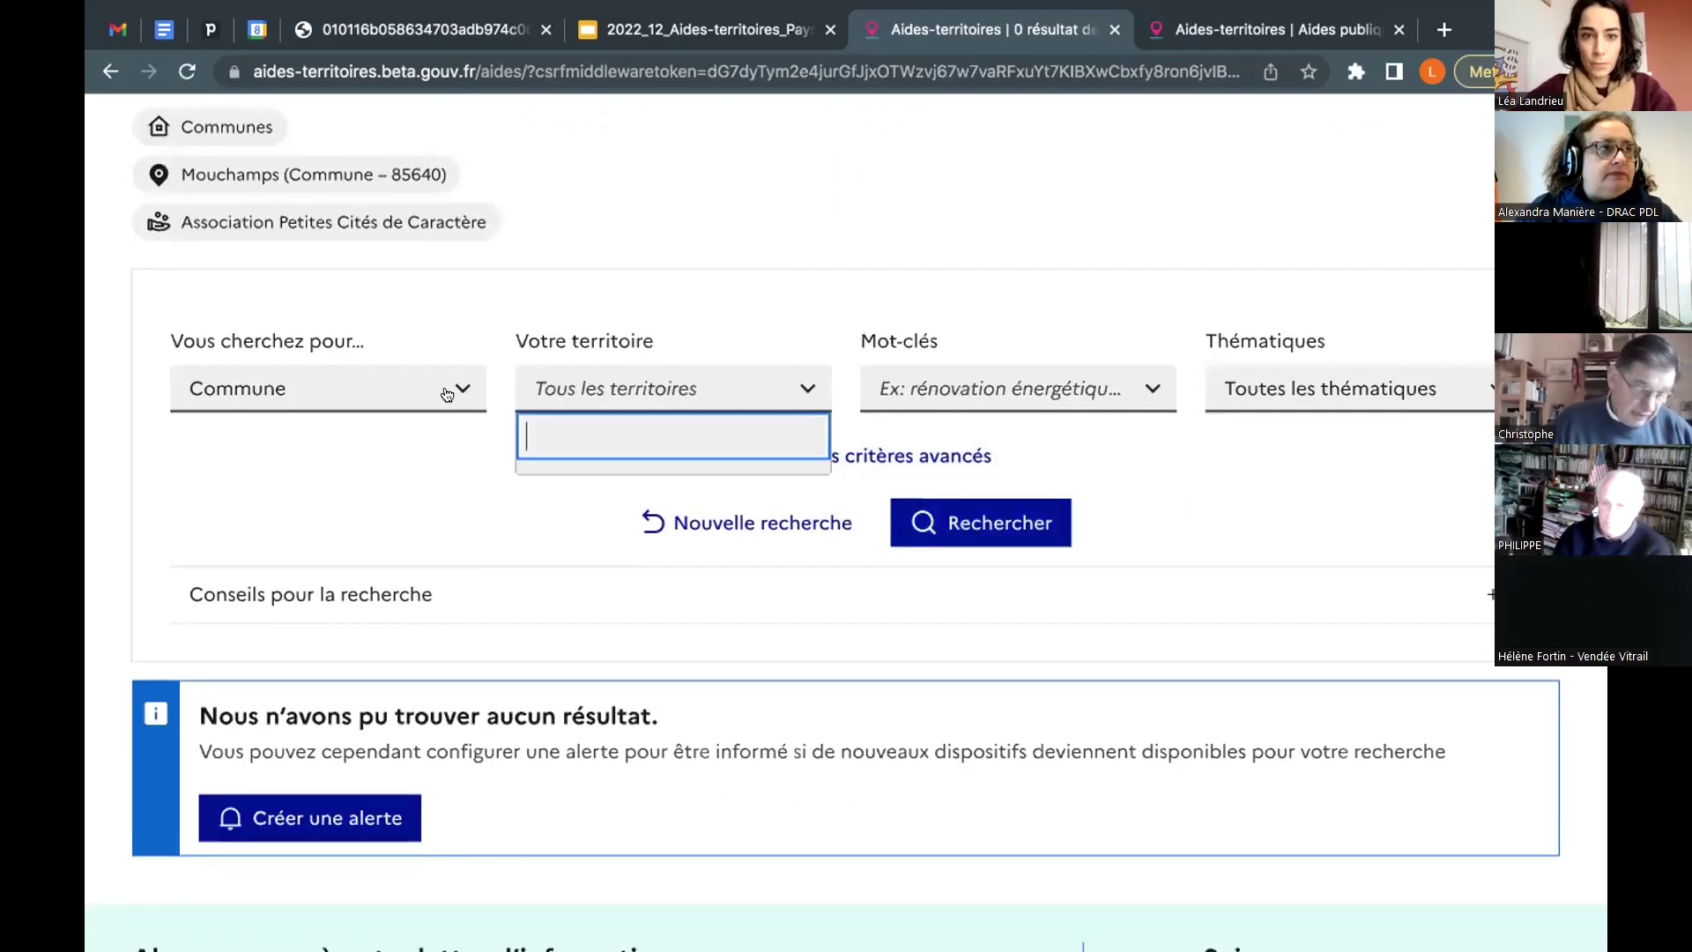
click(411, 384)
click(381, 362)
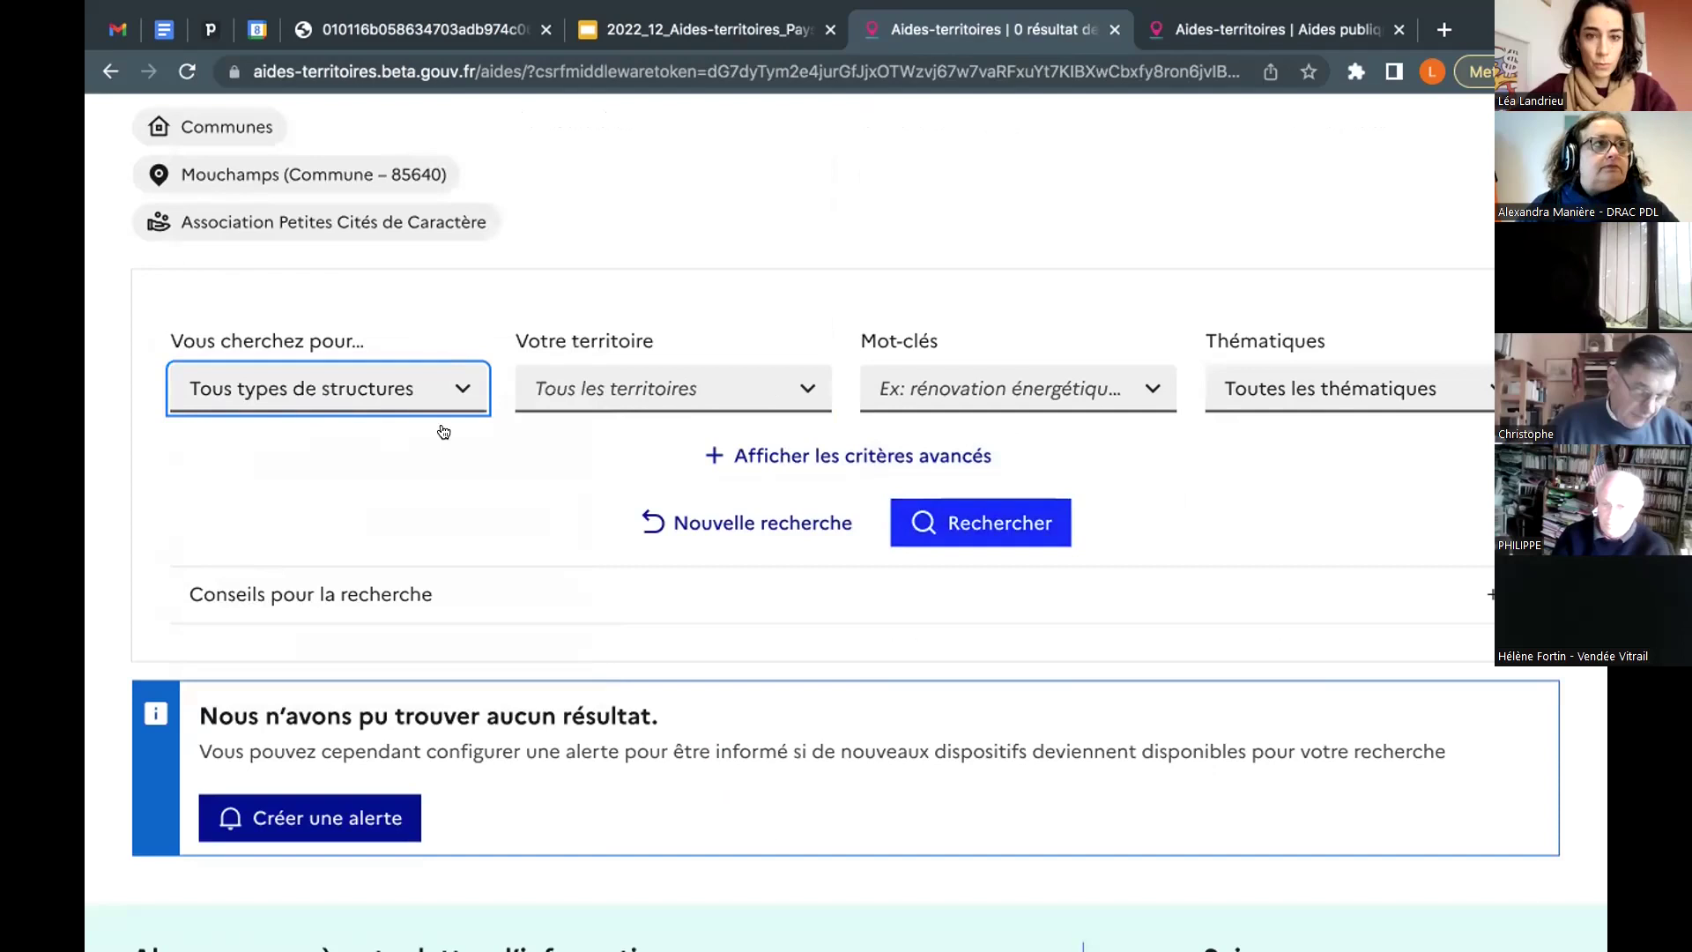
click(852, 440)
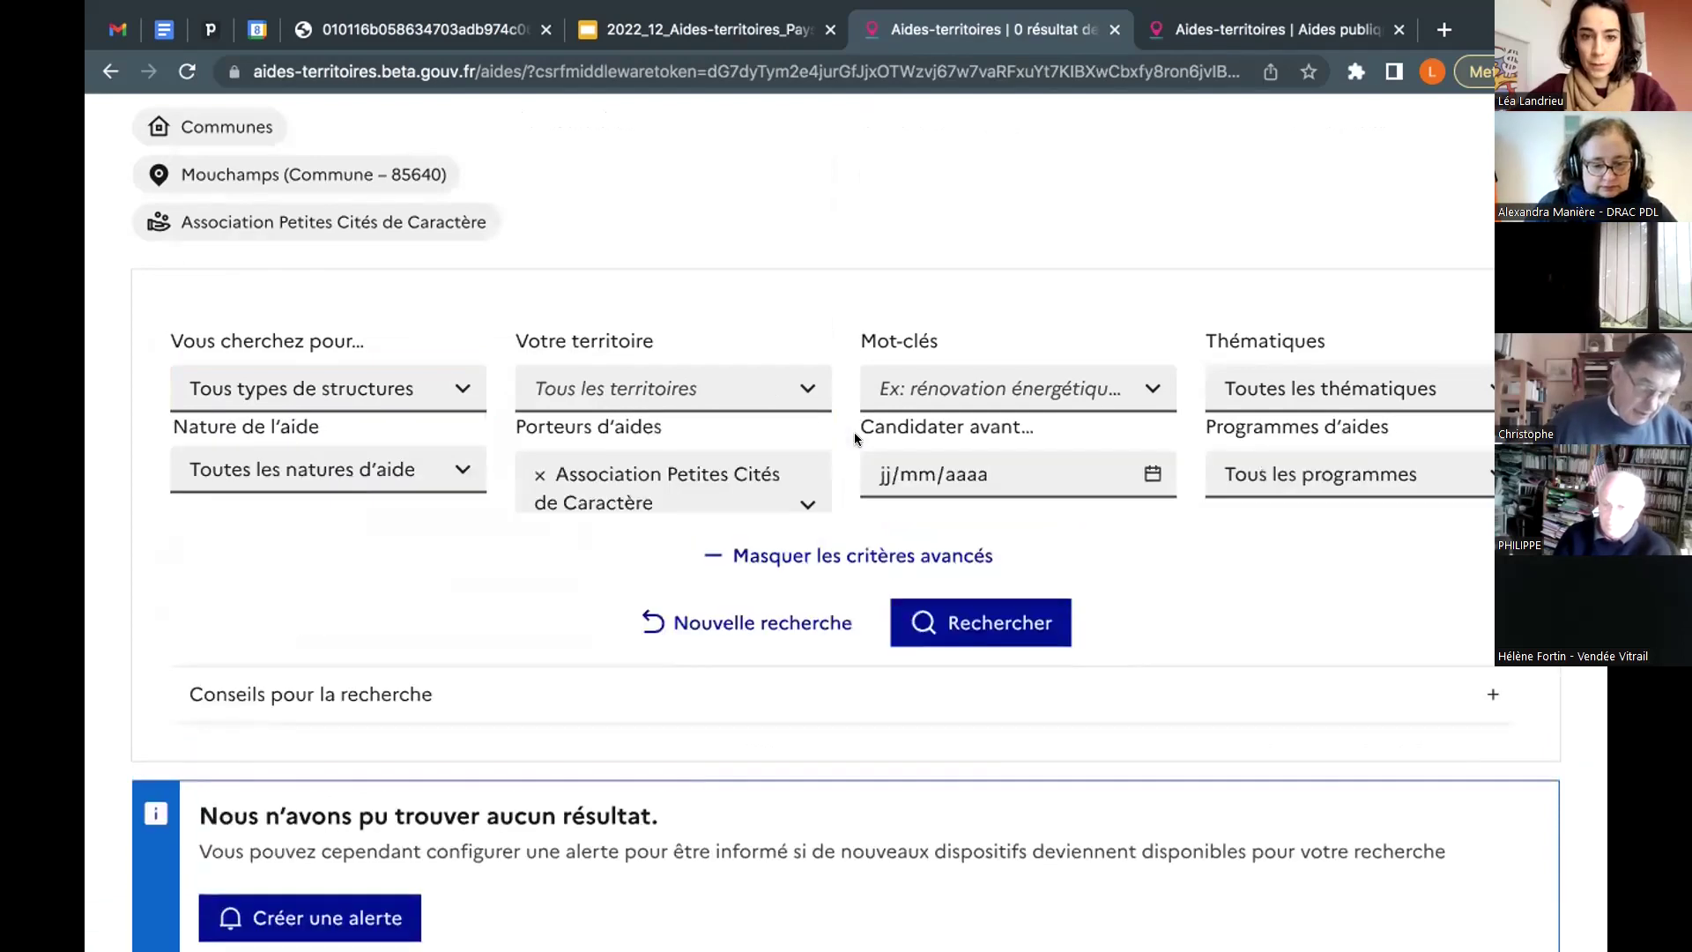
scroll(953, 499, down, 4)
click(953, 499)
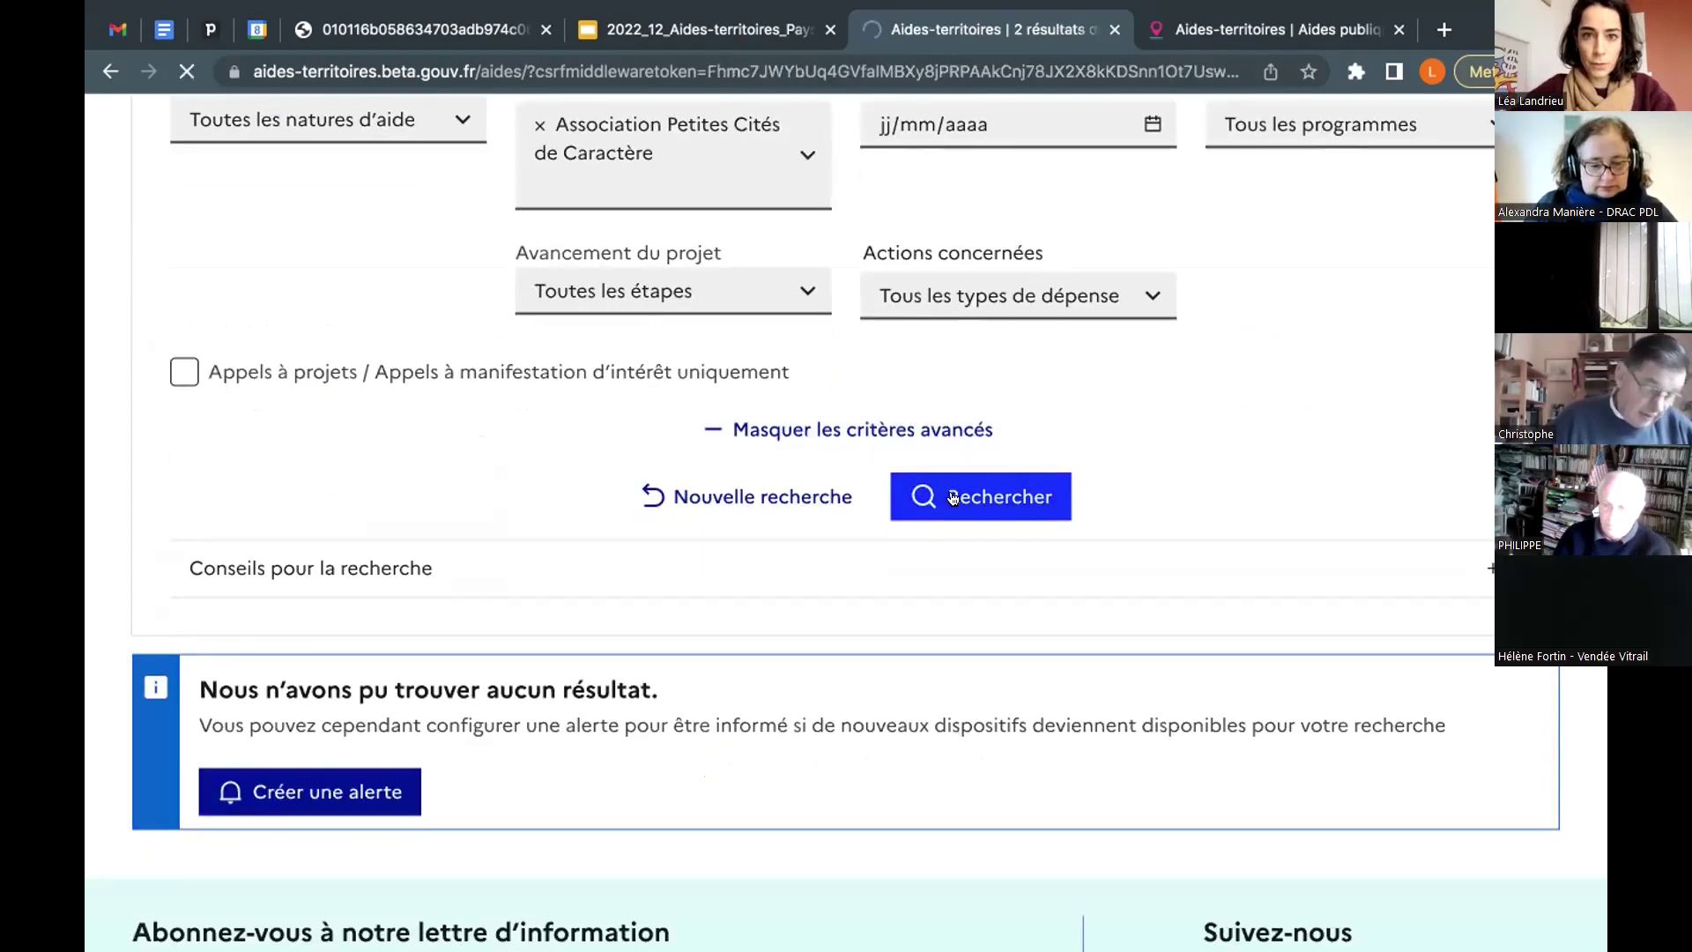
Step: Start a new alert for the Association Petites Cités de Caractère search
scroll(953, 499, down, 5)
scroll(952, 498, down, 6)
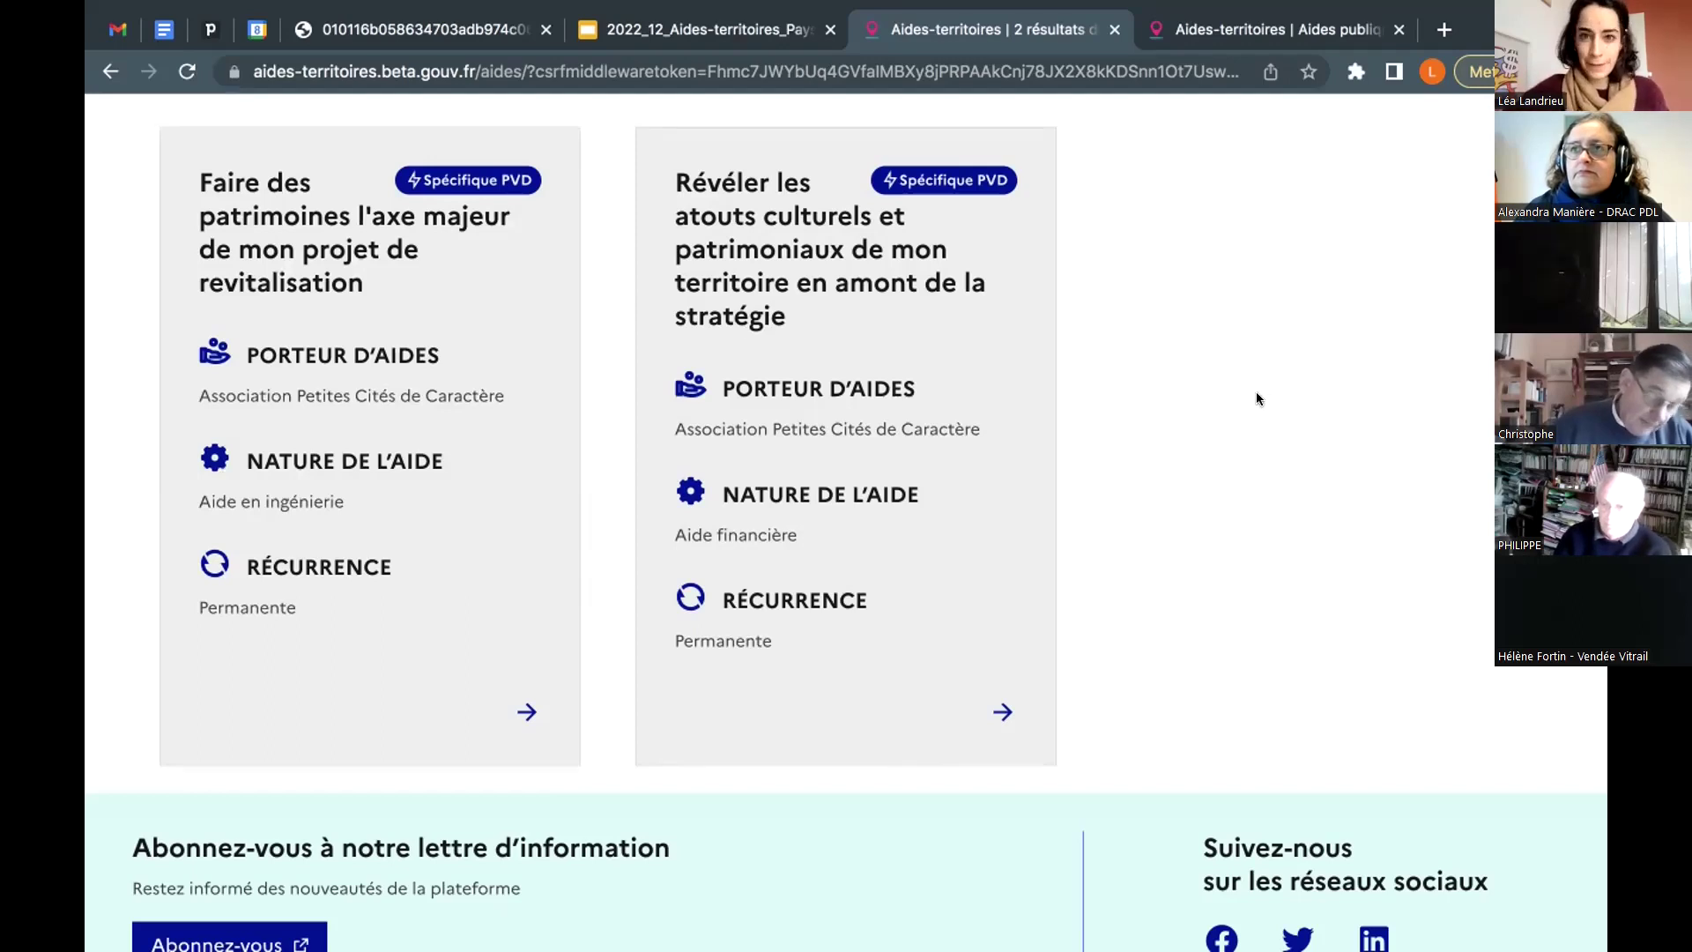
scroll(1258, 399, up, 6)
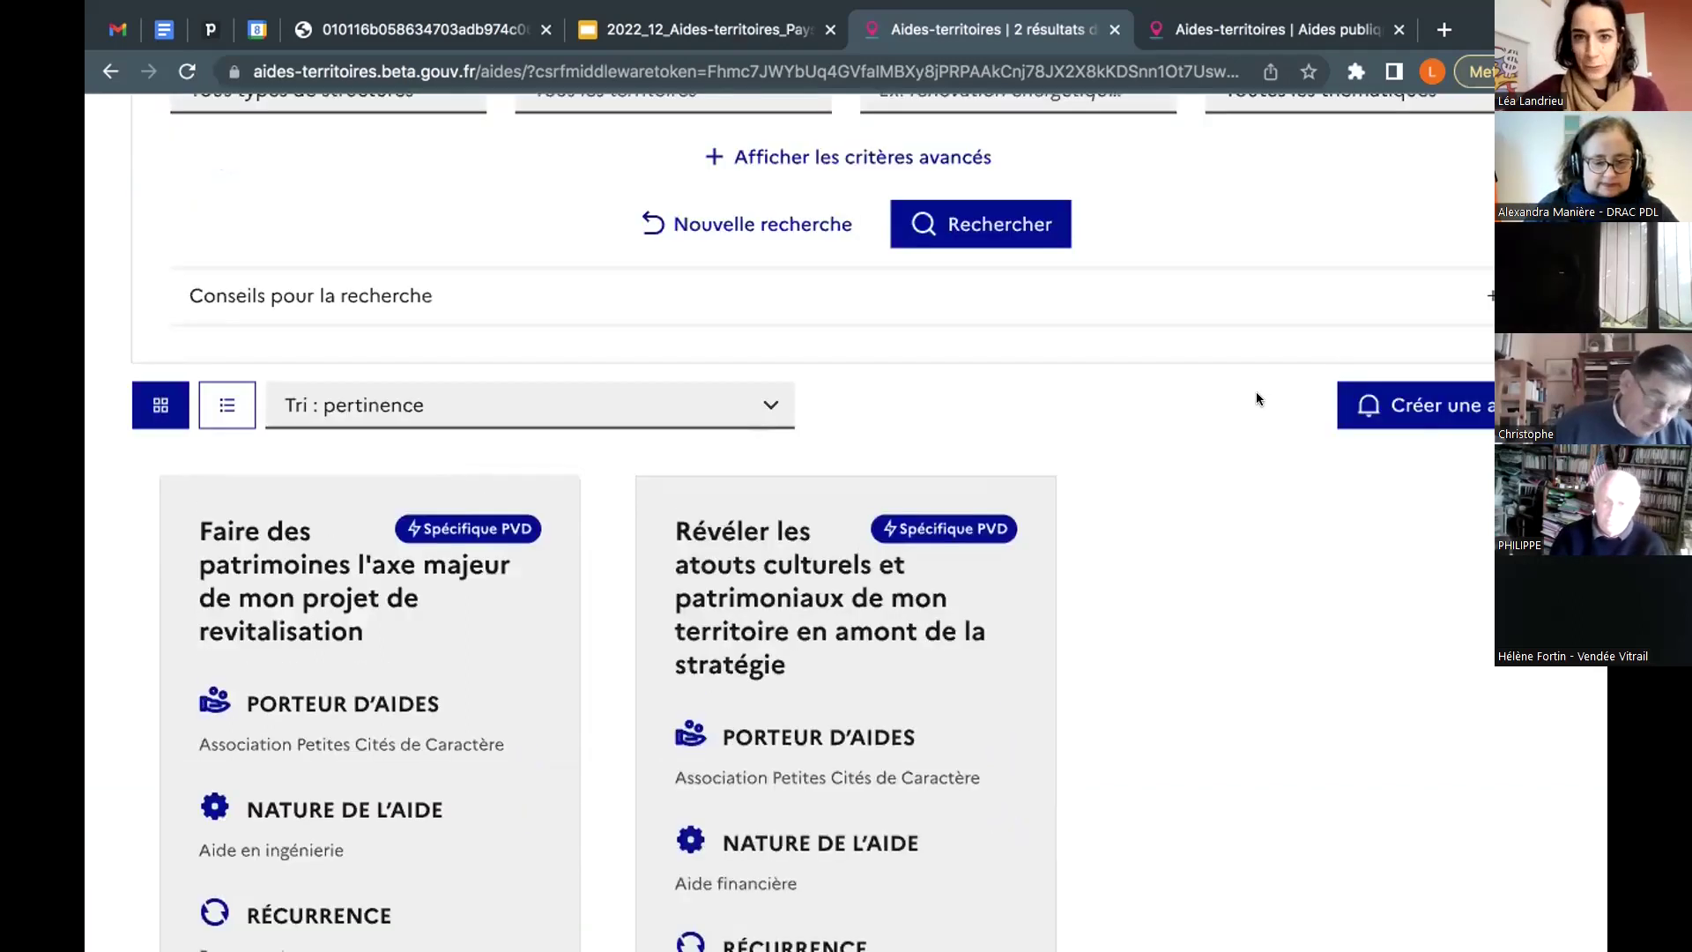
scroll(1258, 398, up, 1)
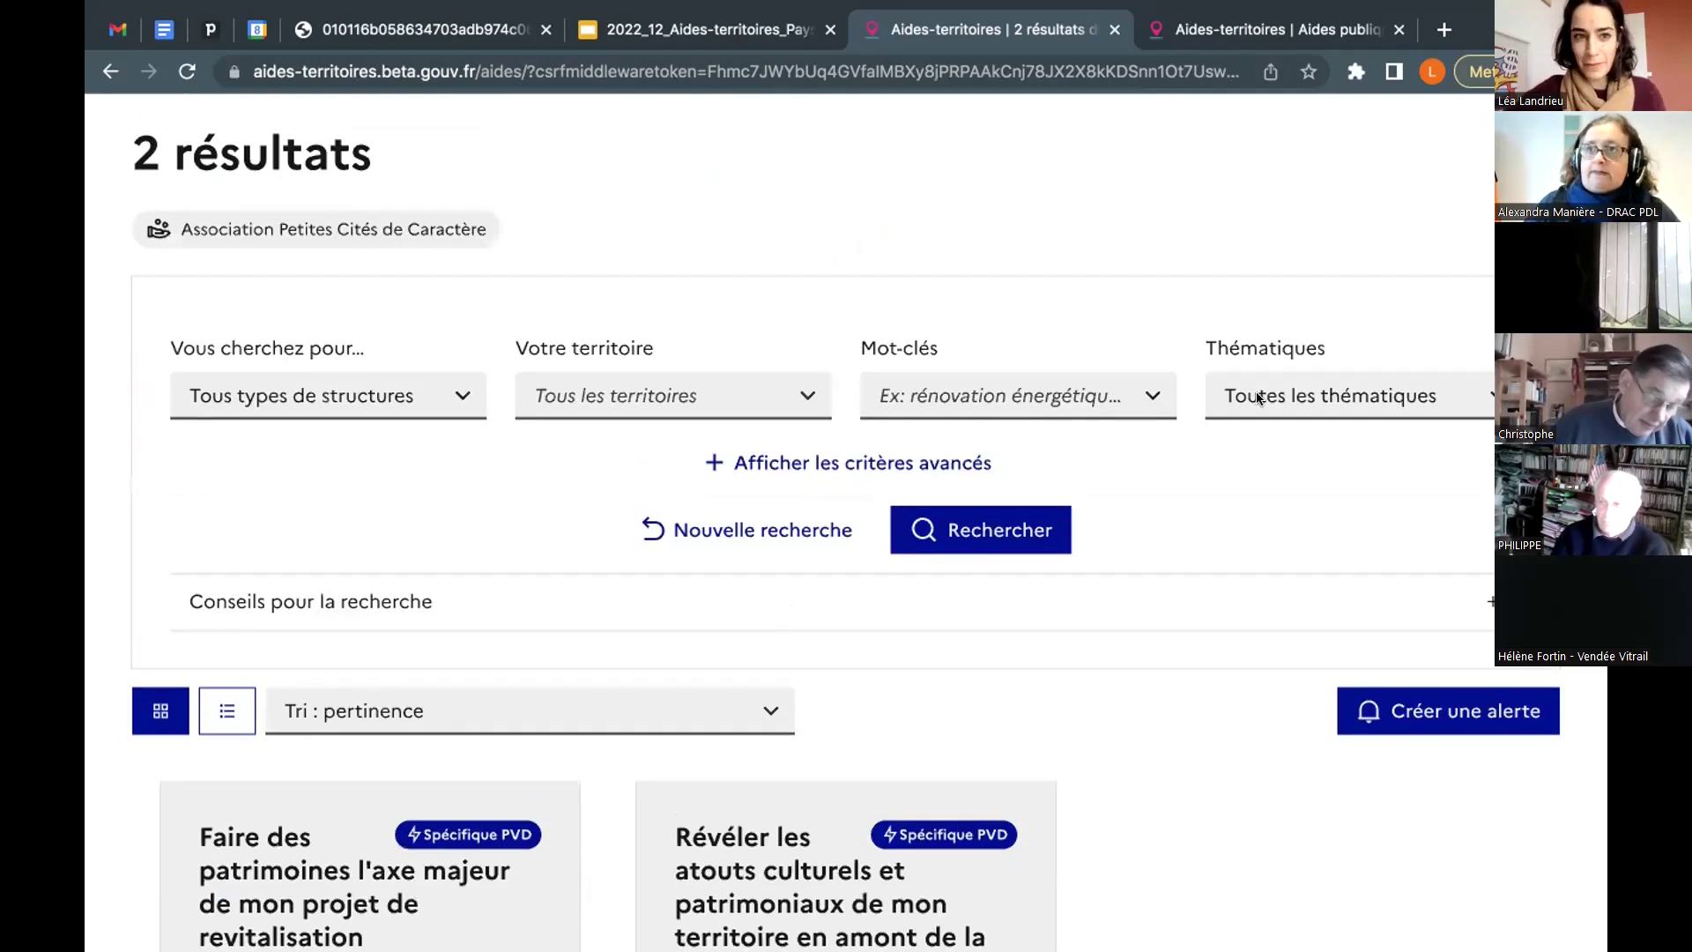
scroll(1258, 399, up, 2)
scroll(1257, 397, down, 4)
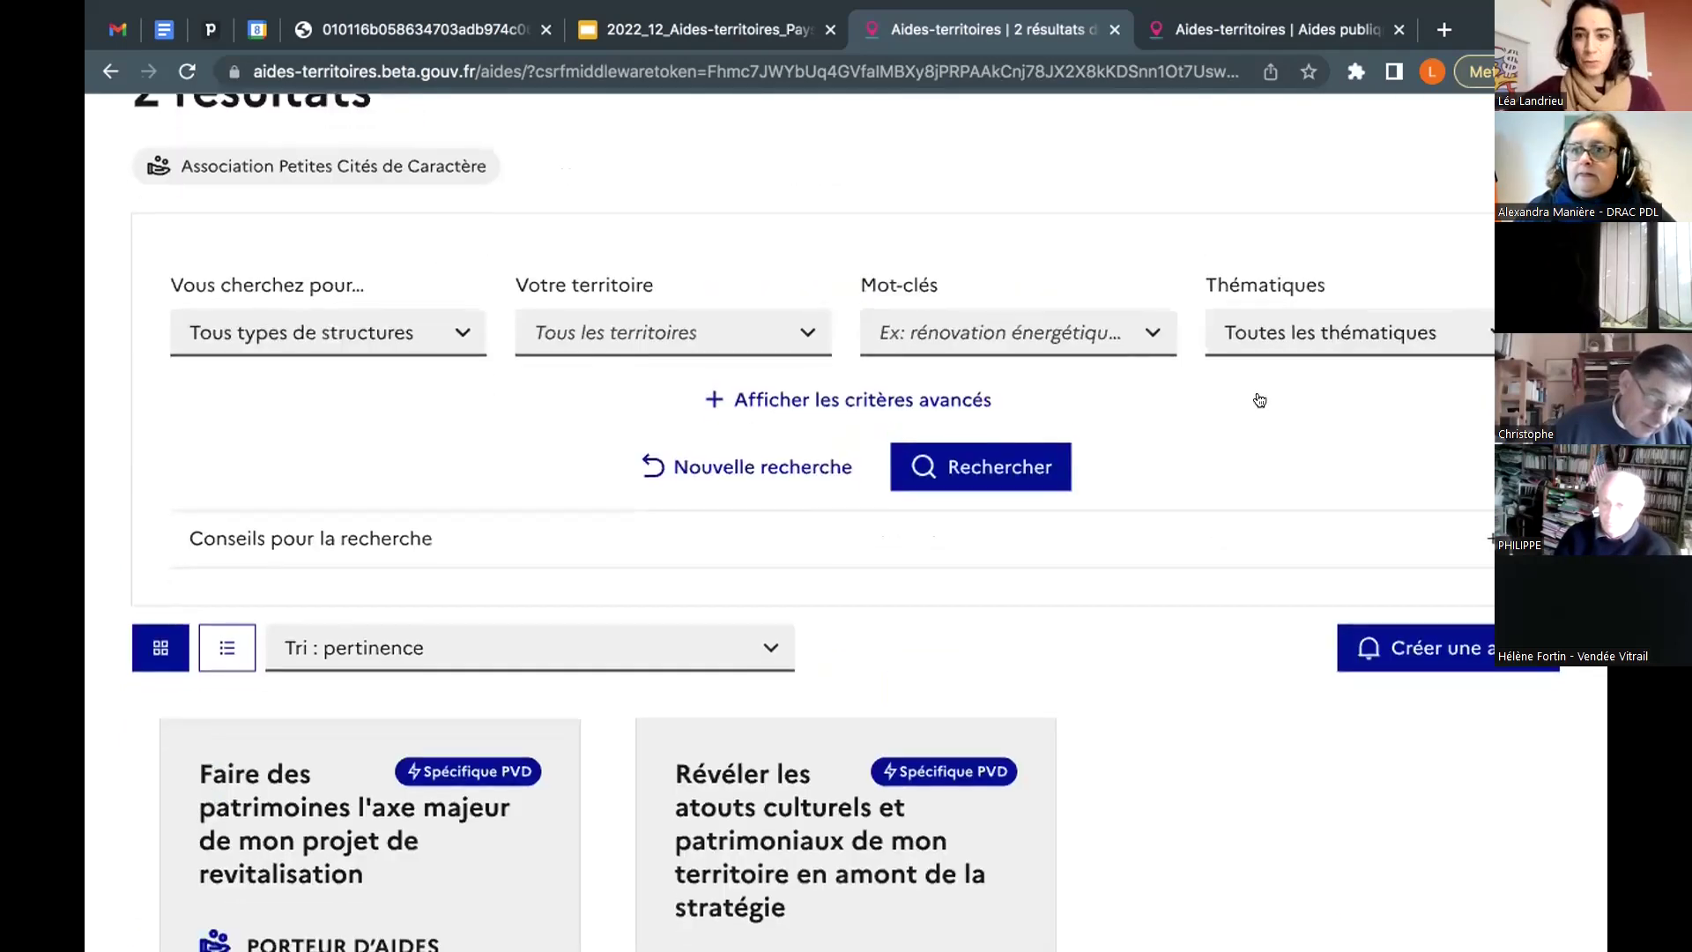
click(1404, 520)
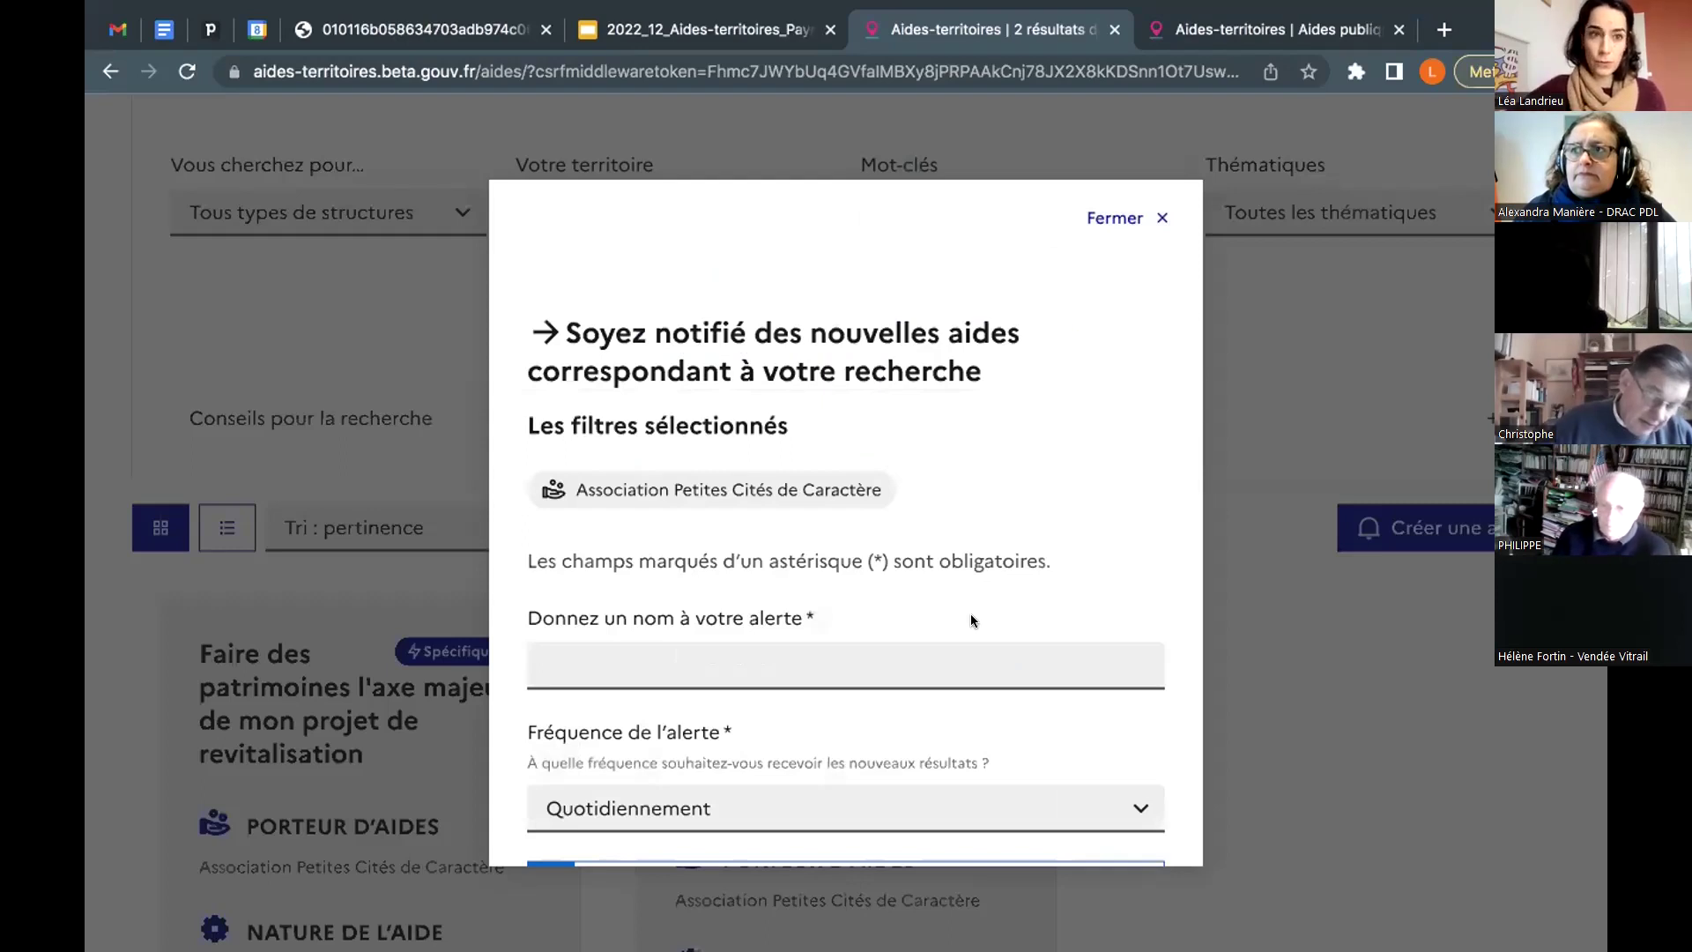
scroll(965, 502, down, 2)
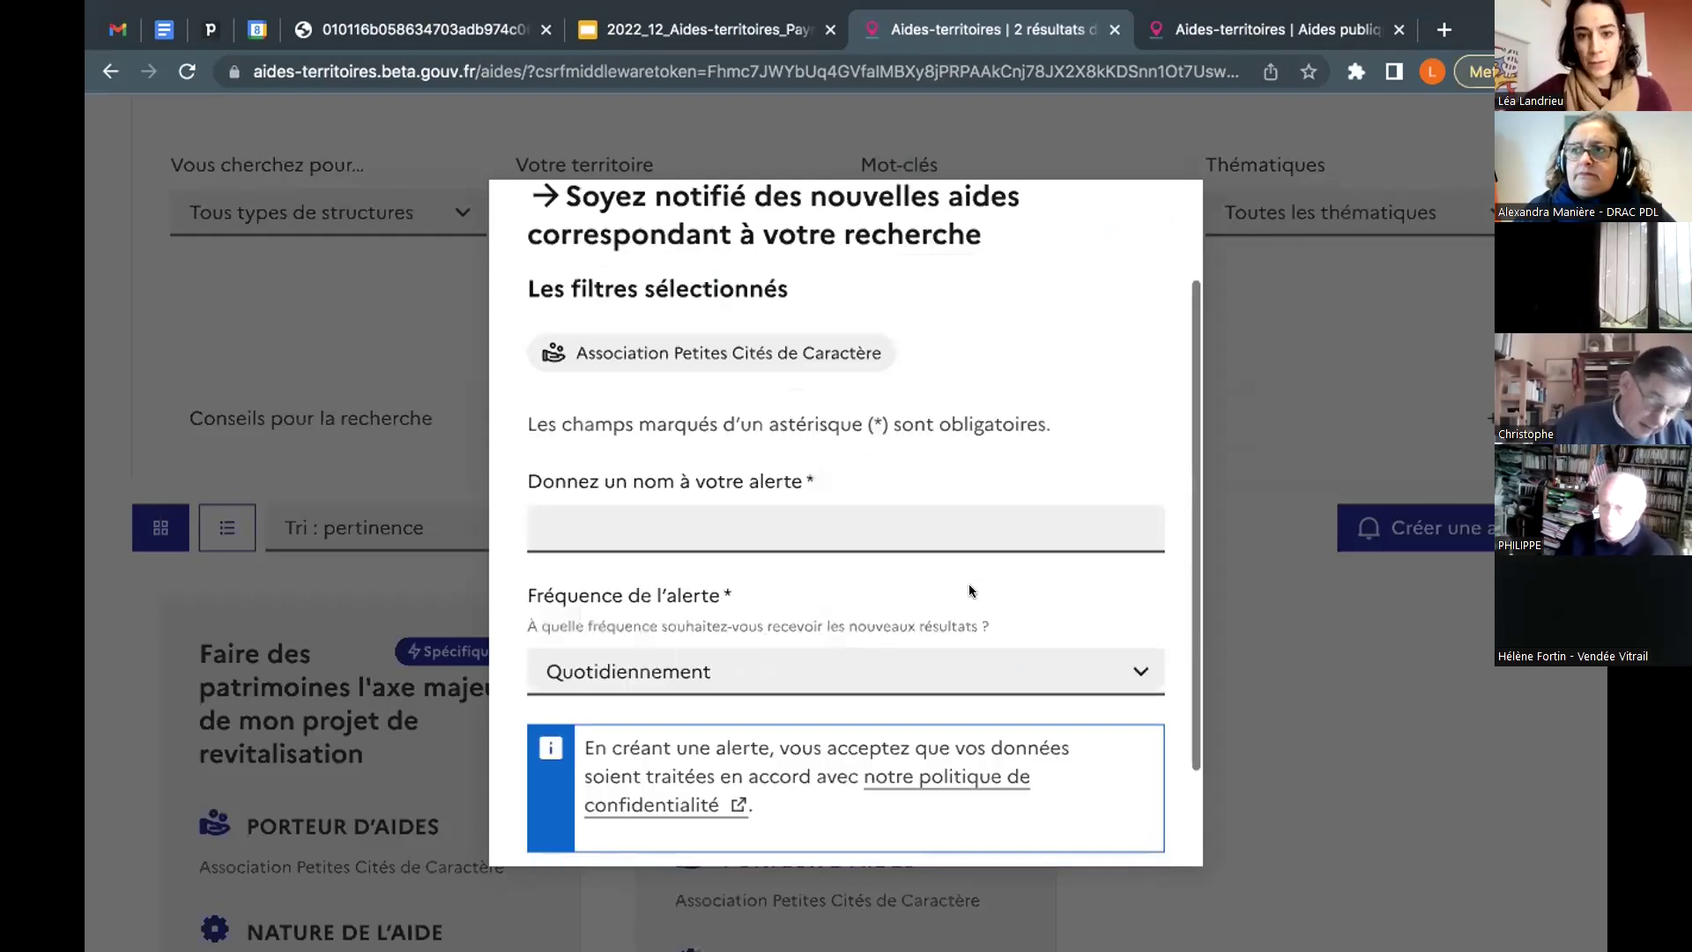
scroll(962, 509, down, 1)
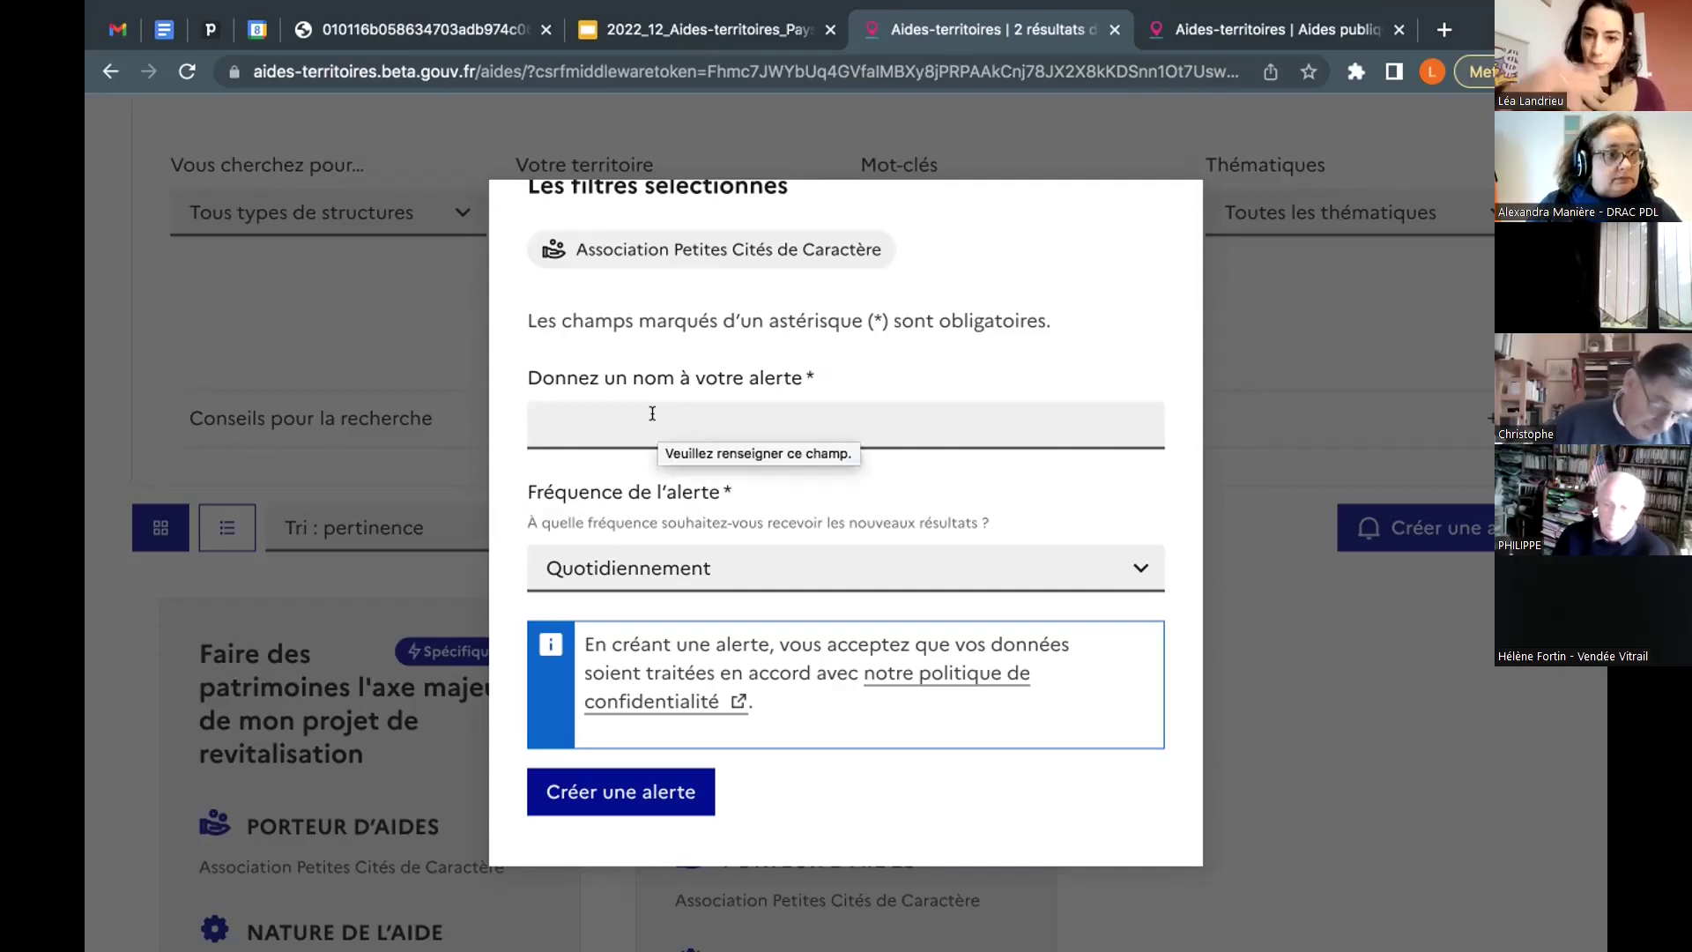
Step: Name the alert "Église Mouchamps"
click(587, 412)
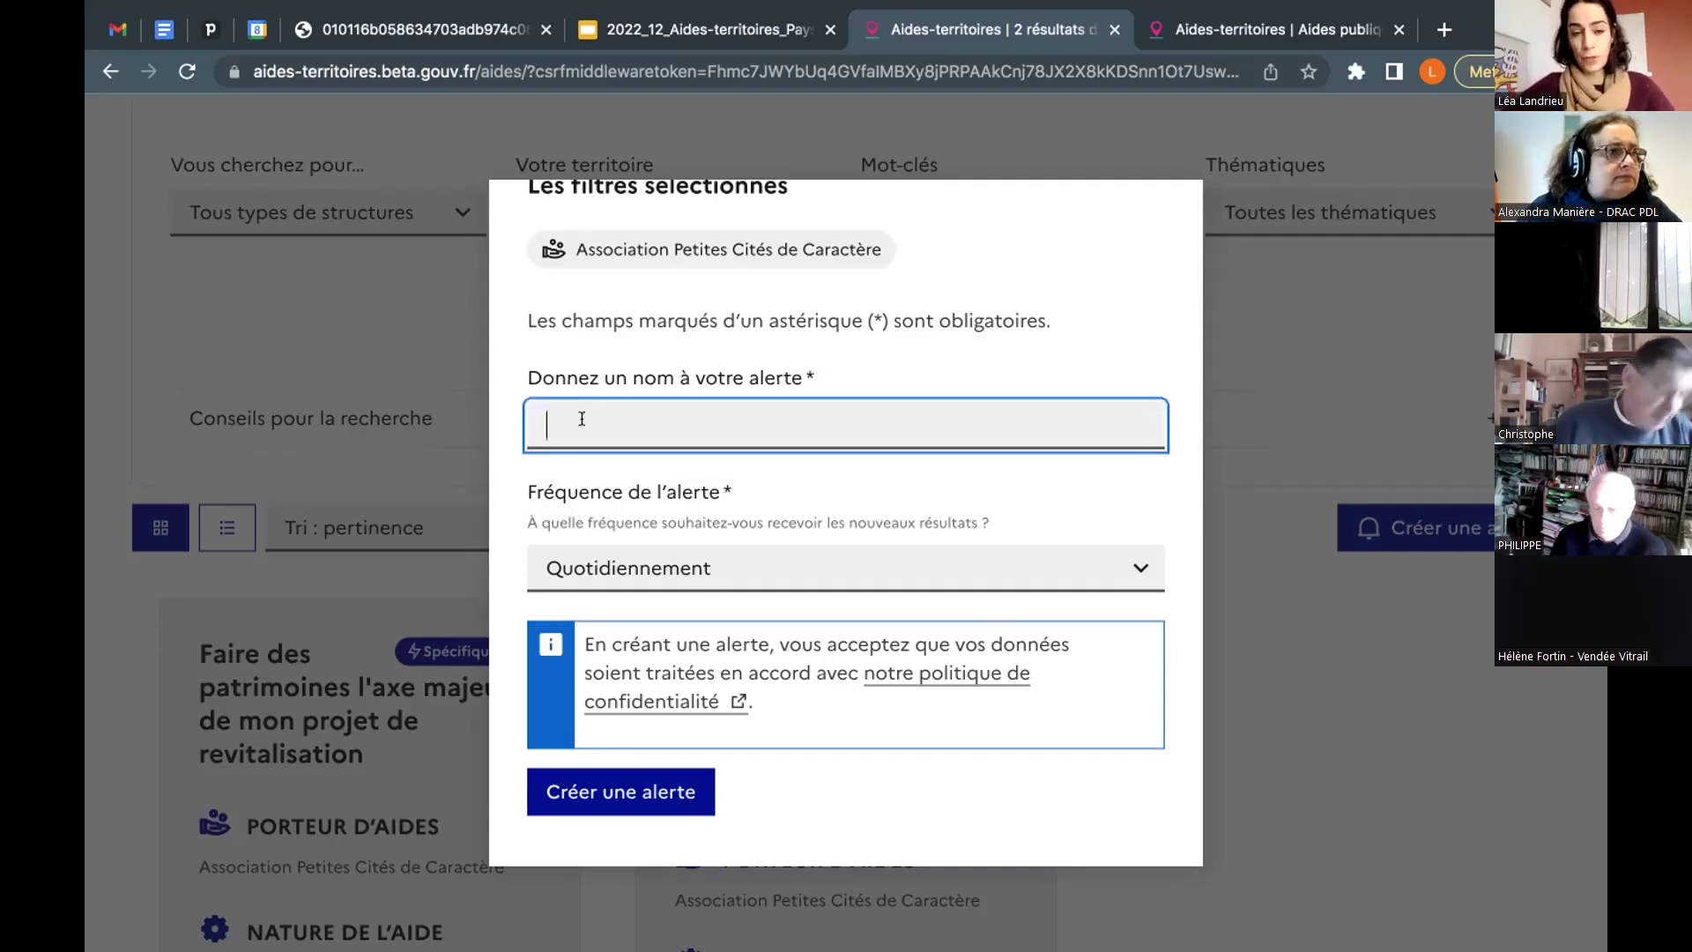
drag(529, 377, 627, 429)
click(627, 429)
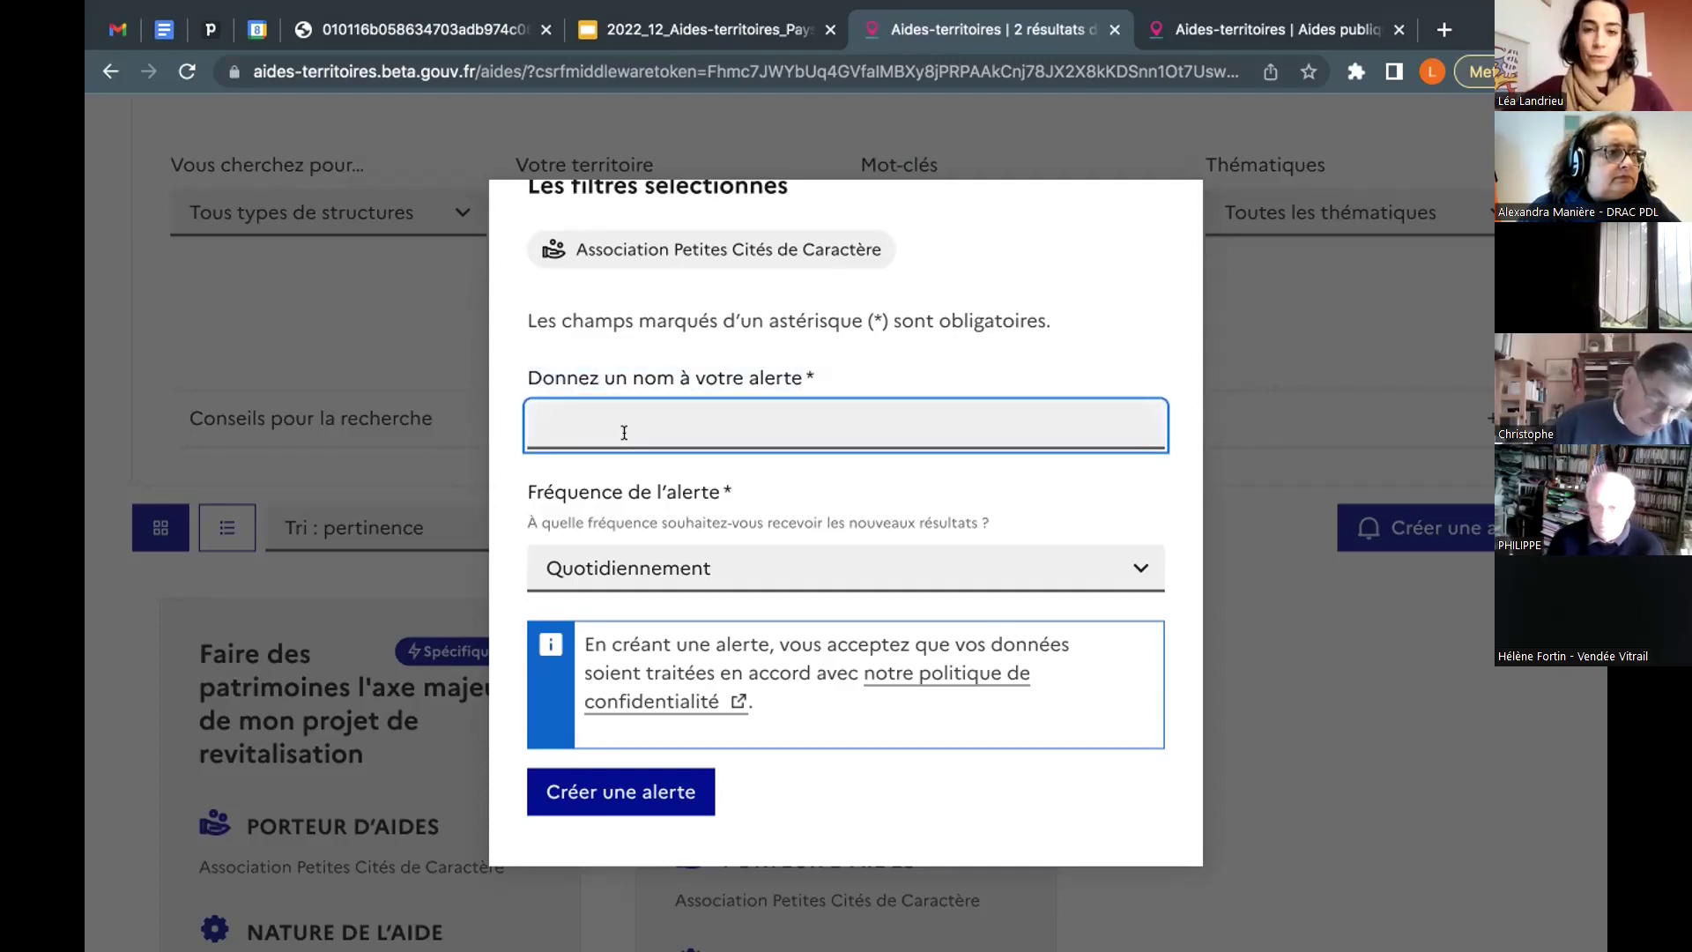
scroll(636, 410, down, 1)
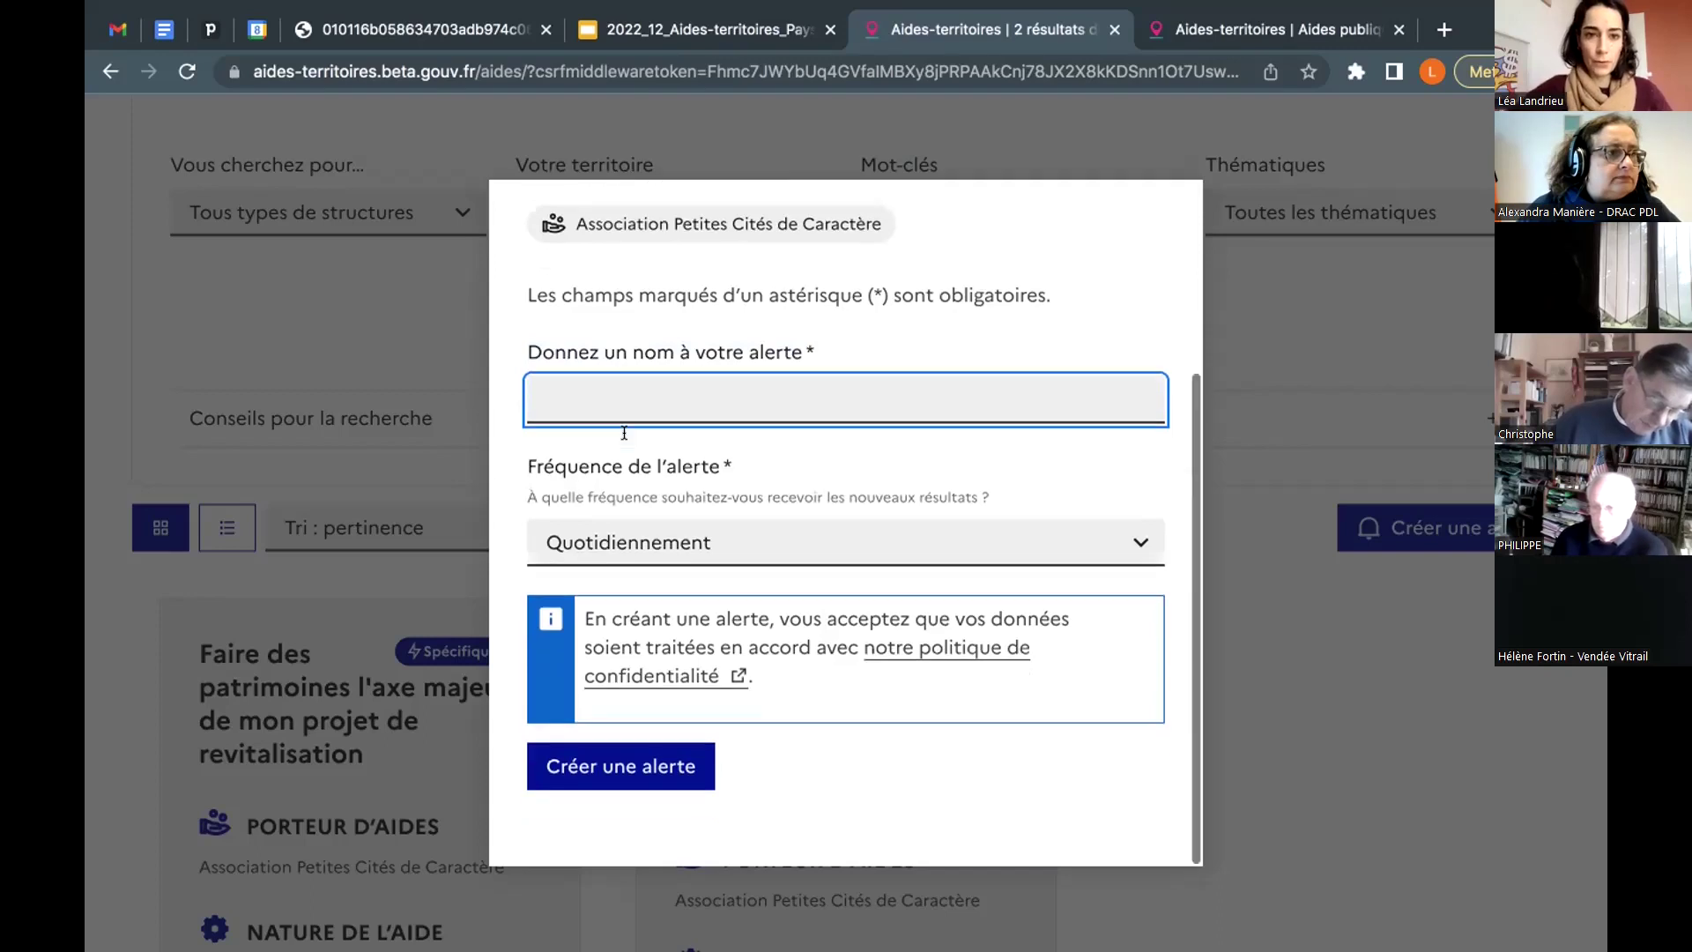
text(É)
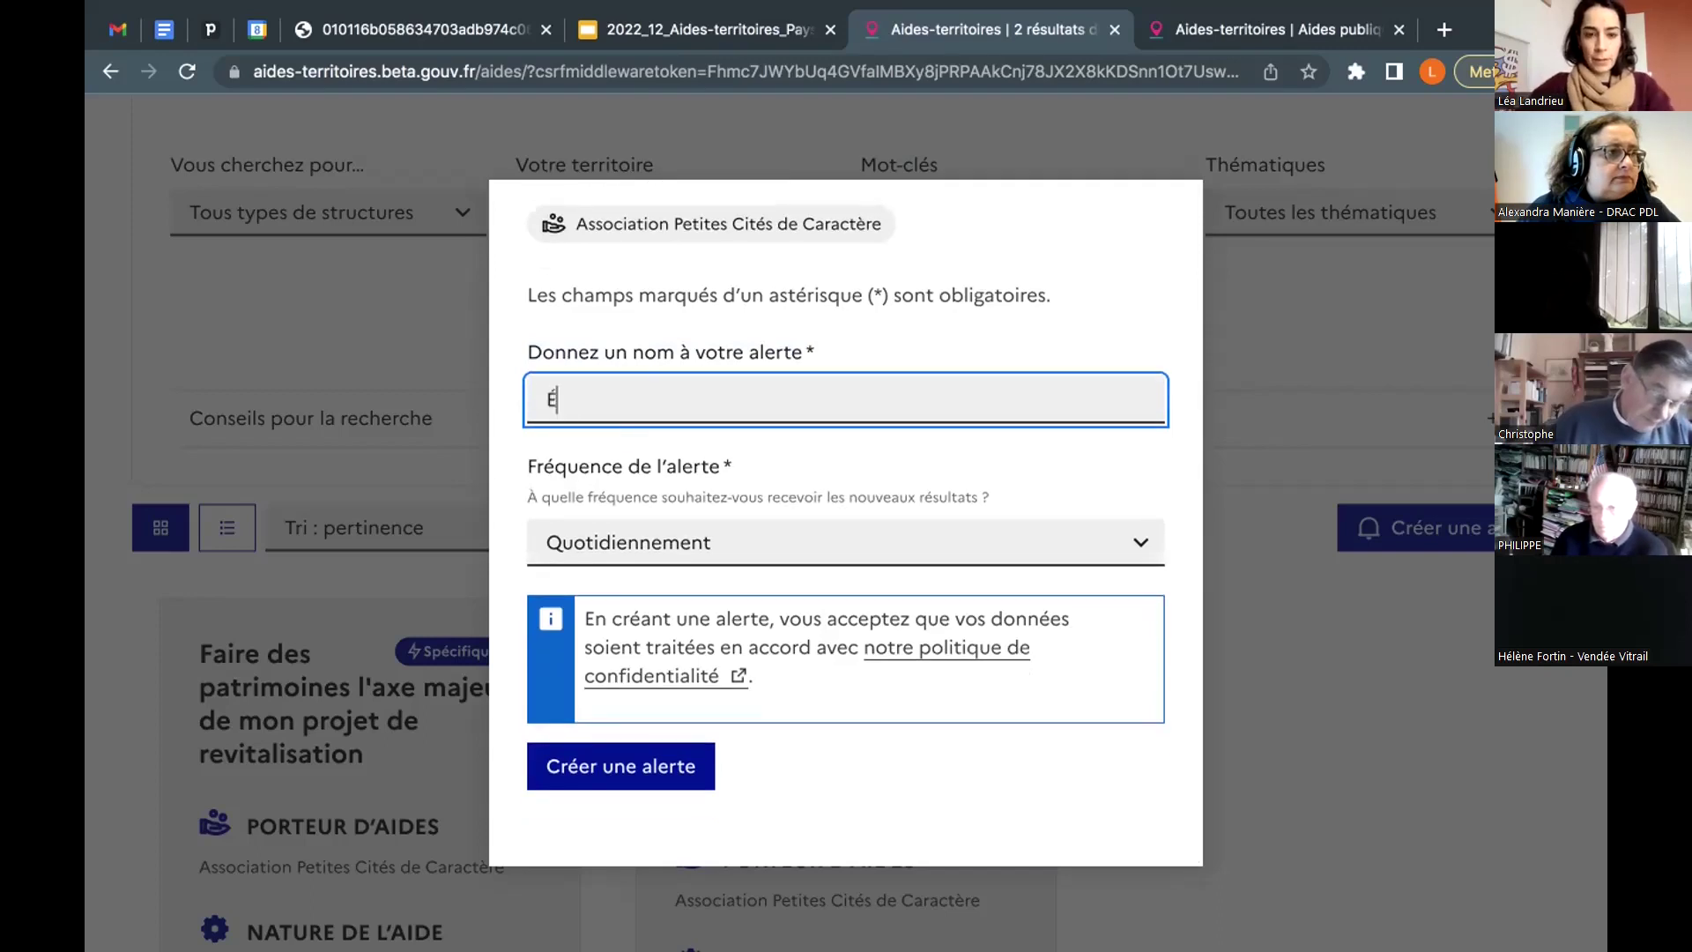
text(glise Mo)
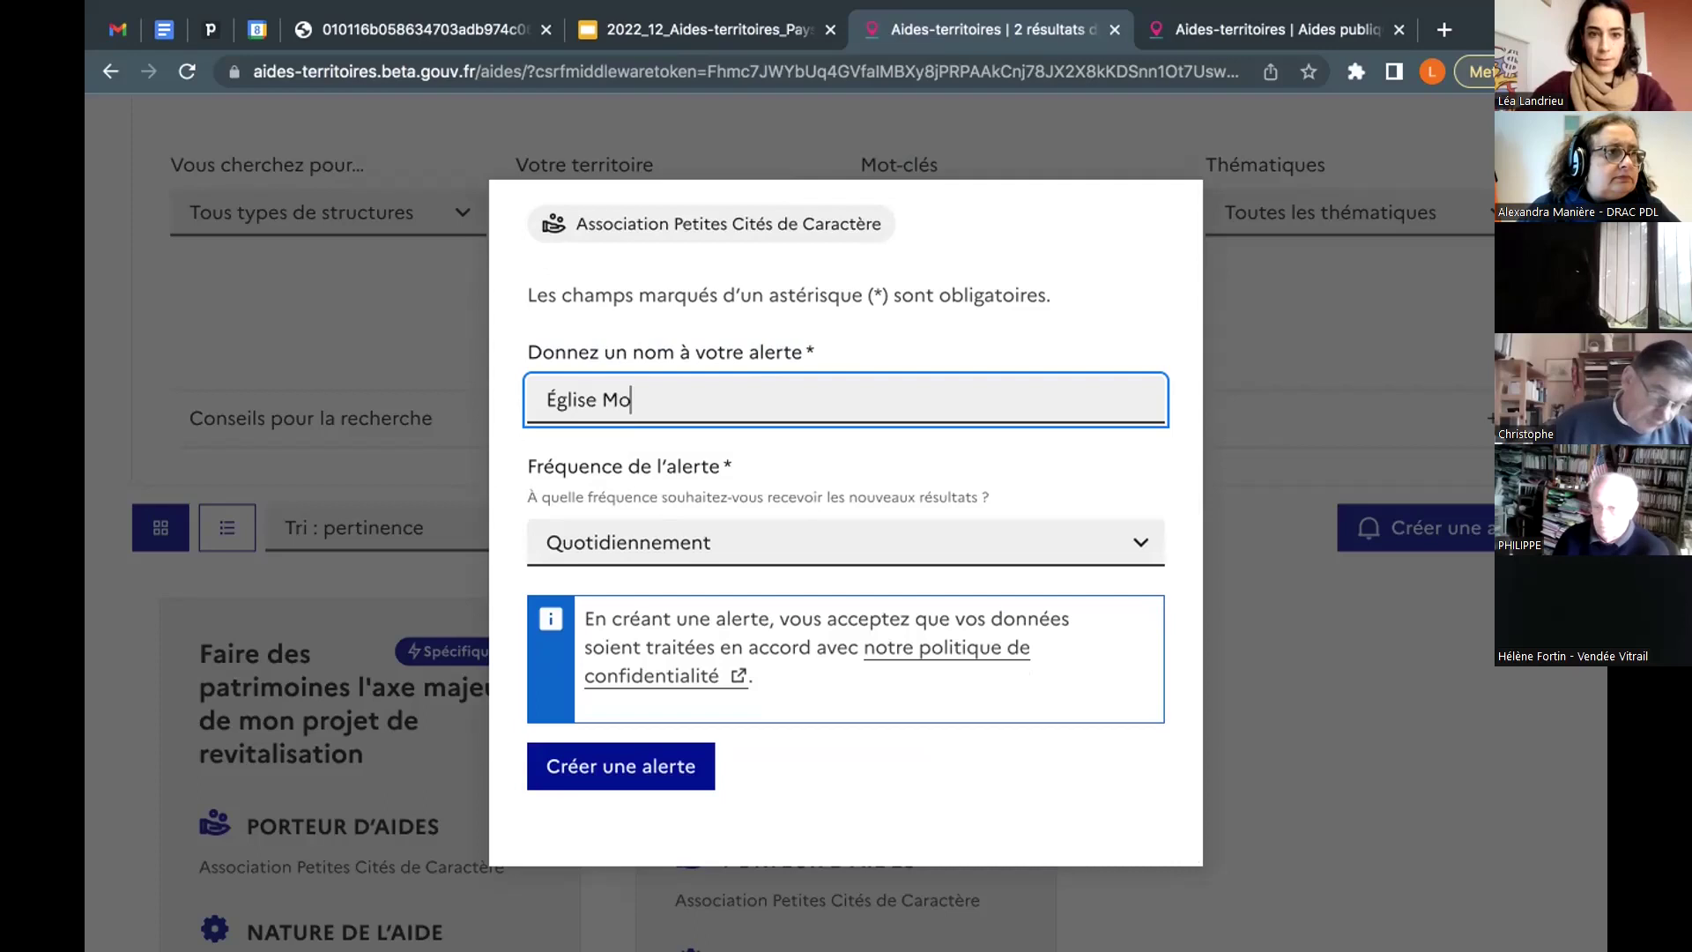
text(uchamps)
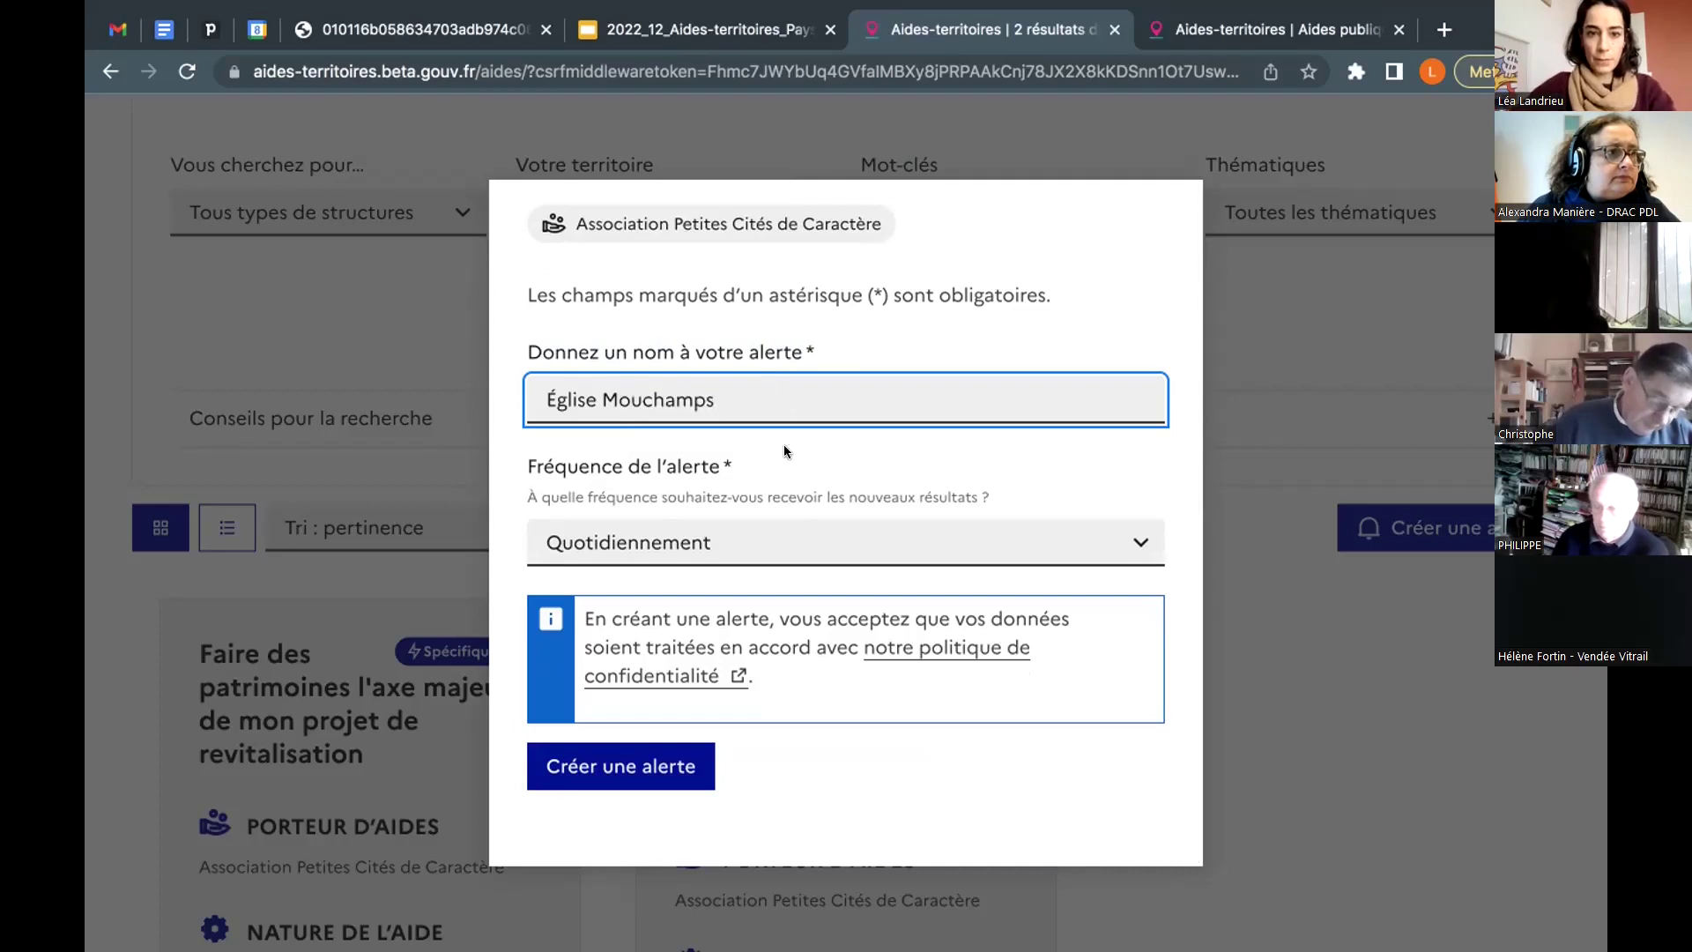
Step: Set the alert frequency to Hebdomadairement and create the alert
key(Tab)
click(1063, 535)
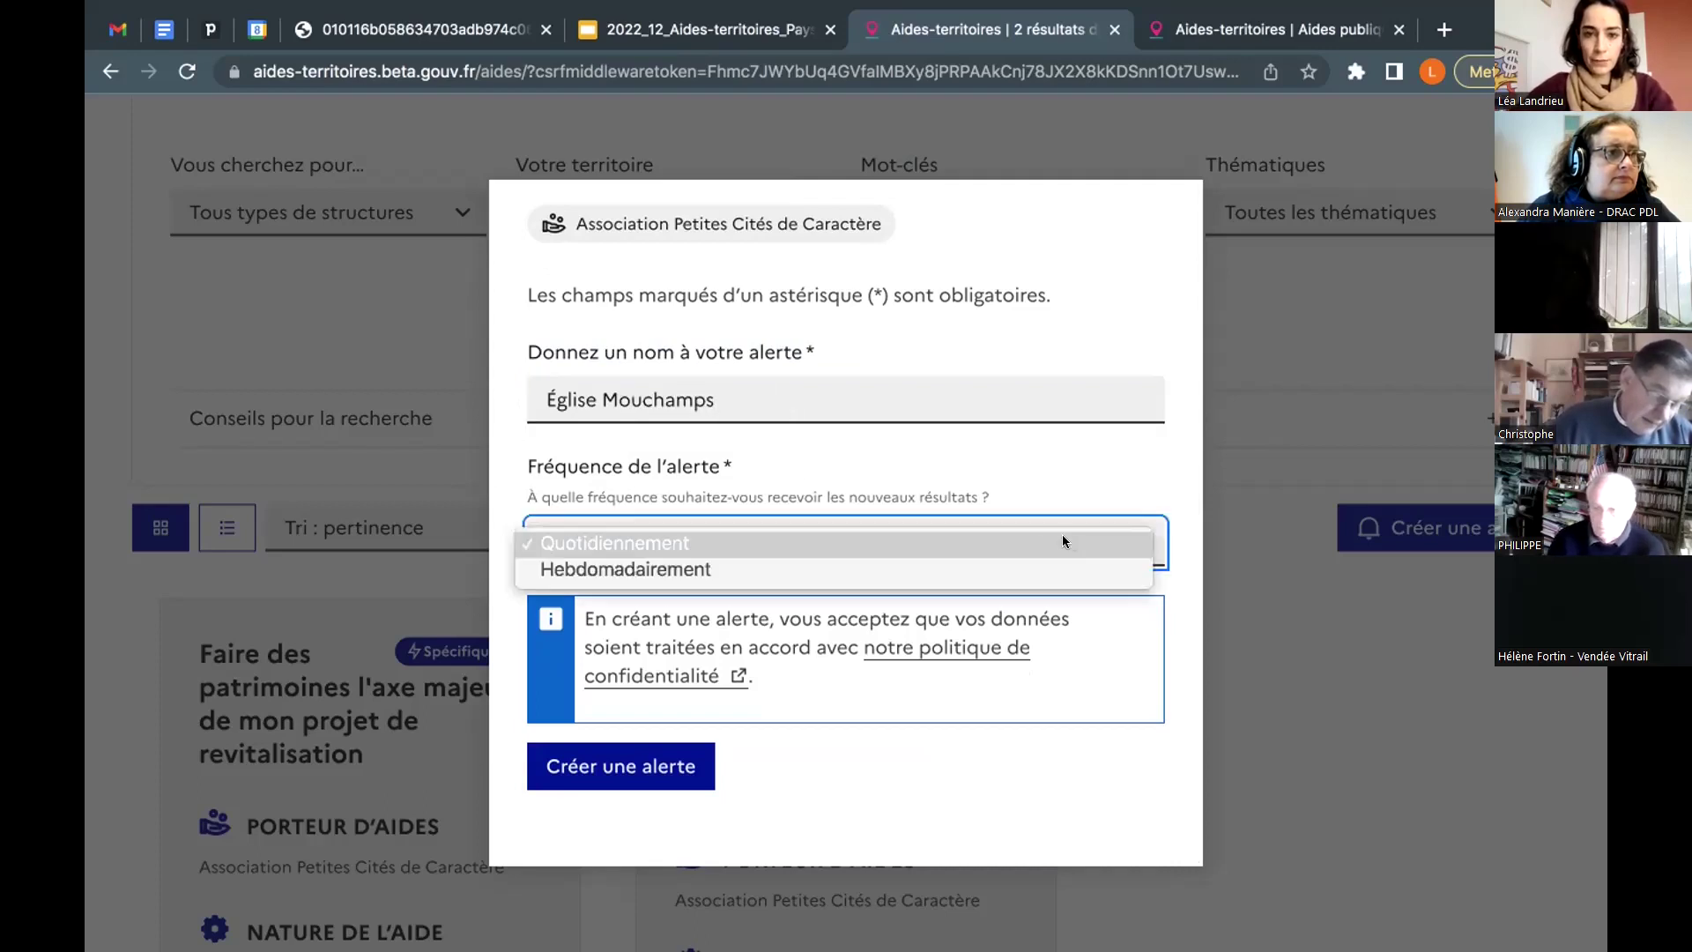
click(1018, 569)
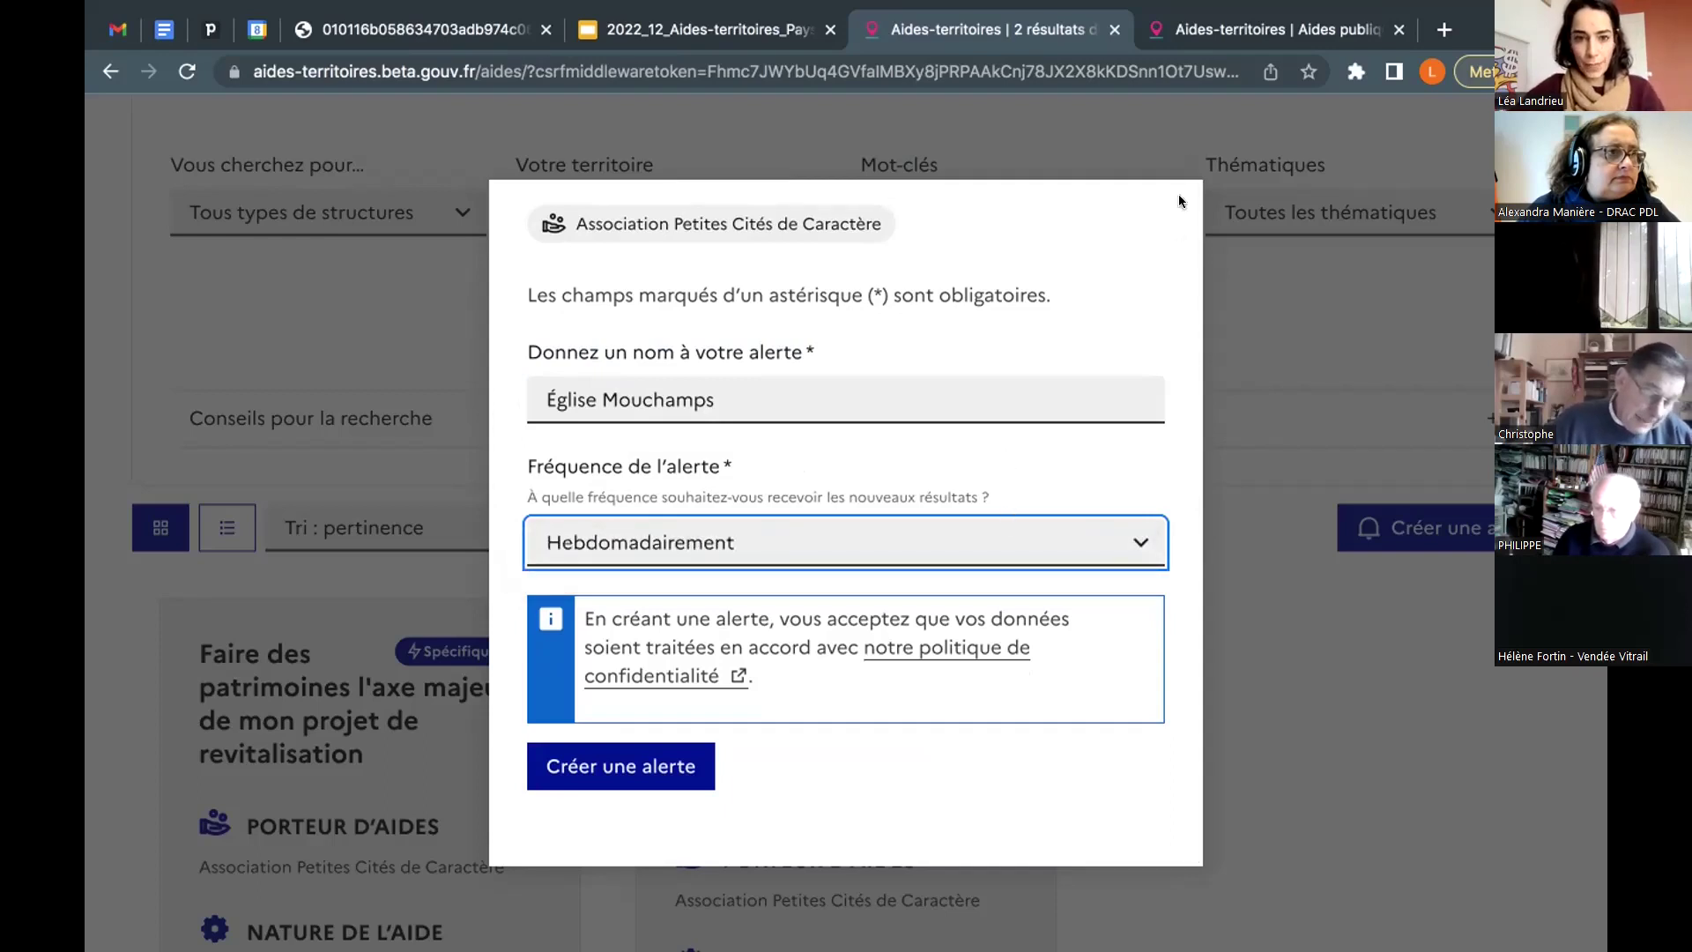
click(665, 760)
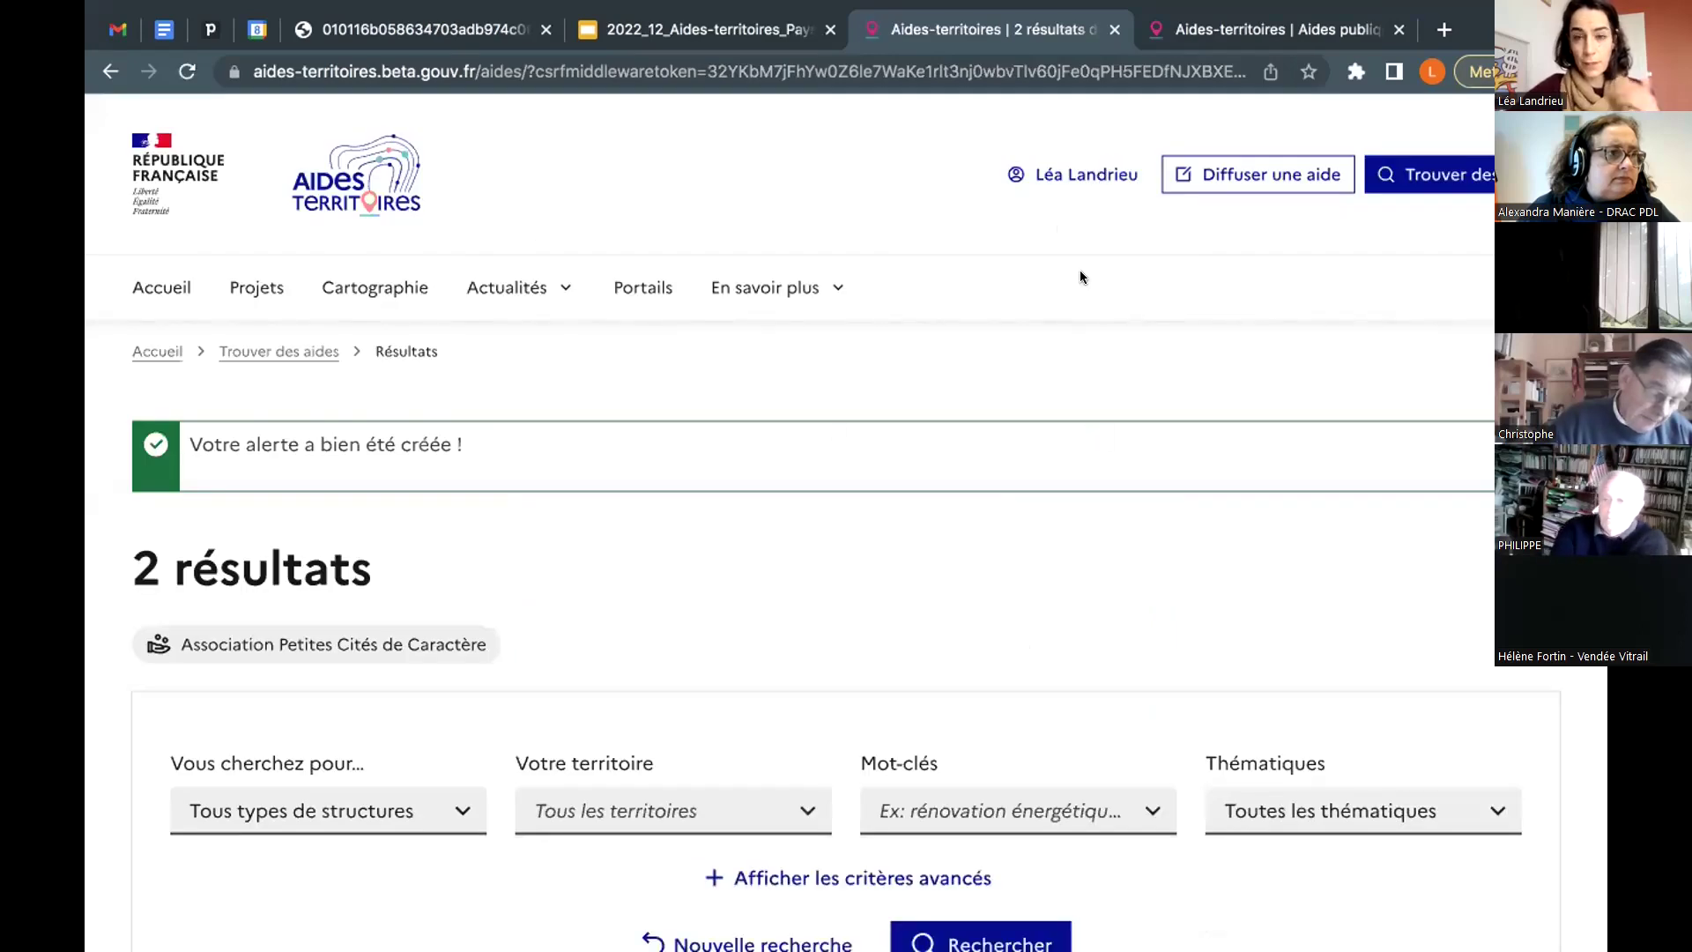
Step: Delete the Église Mouchamps alert from the list of alerts in the user account
click(1046, 175)
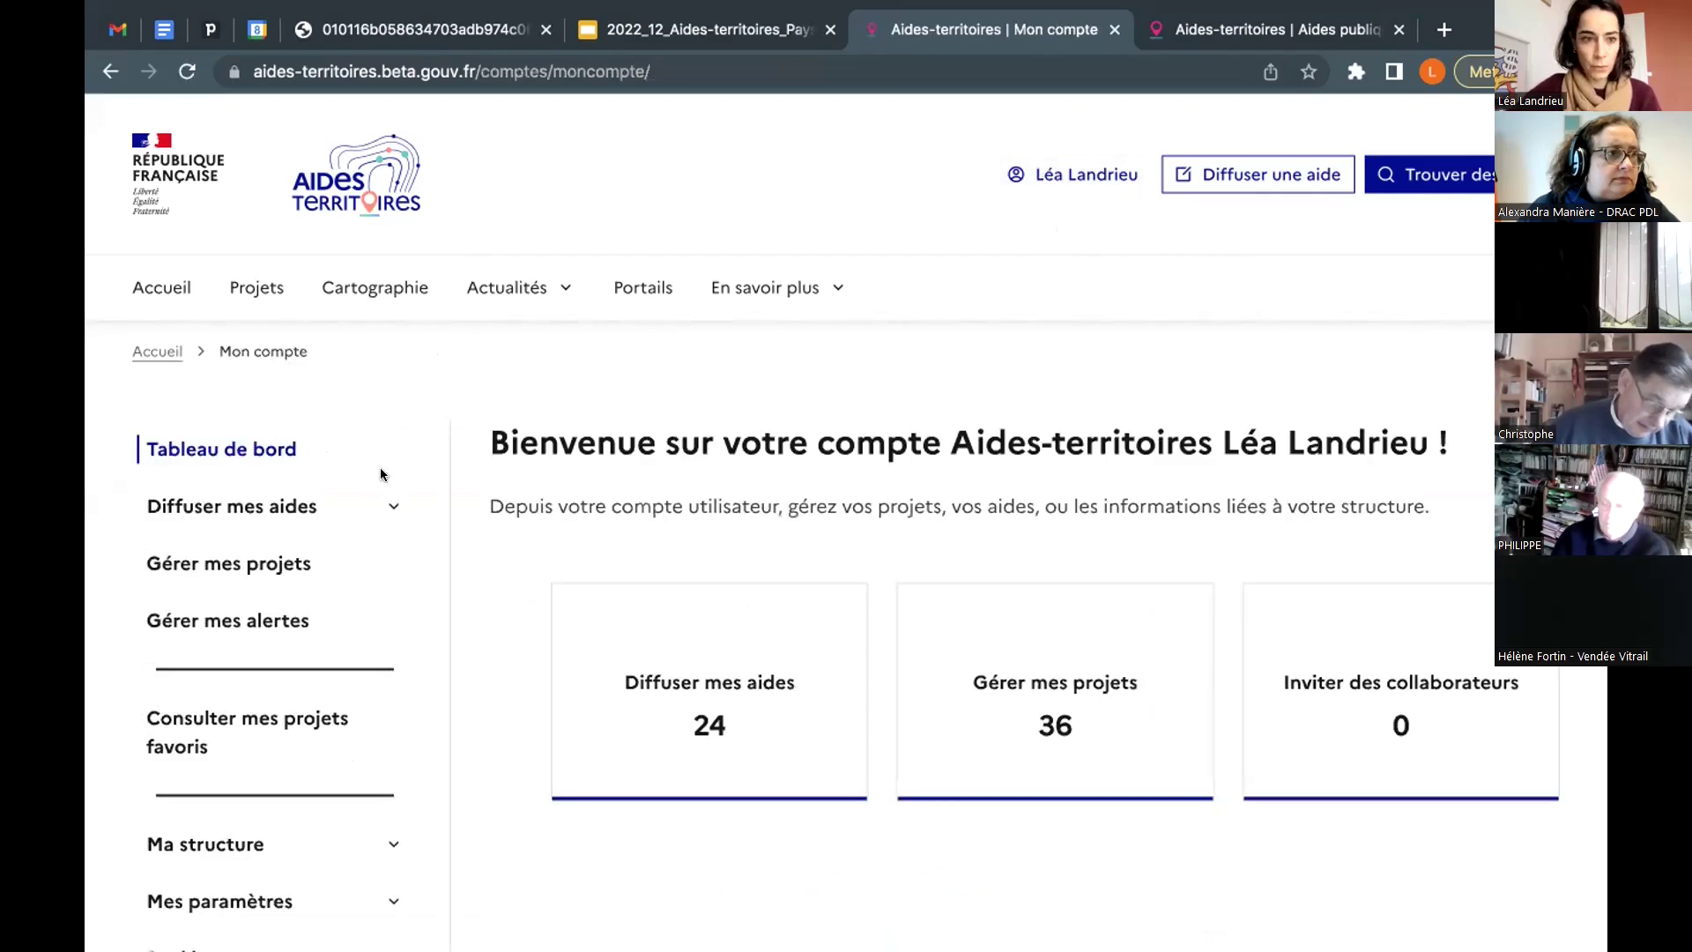
click(249, 622)
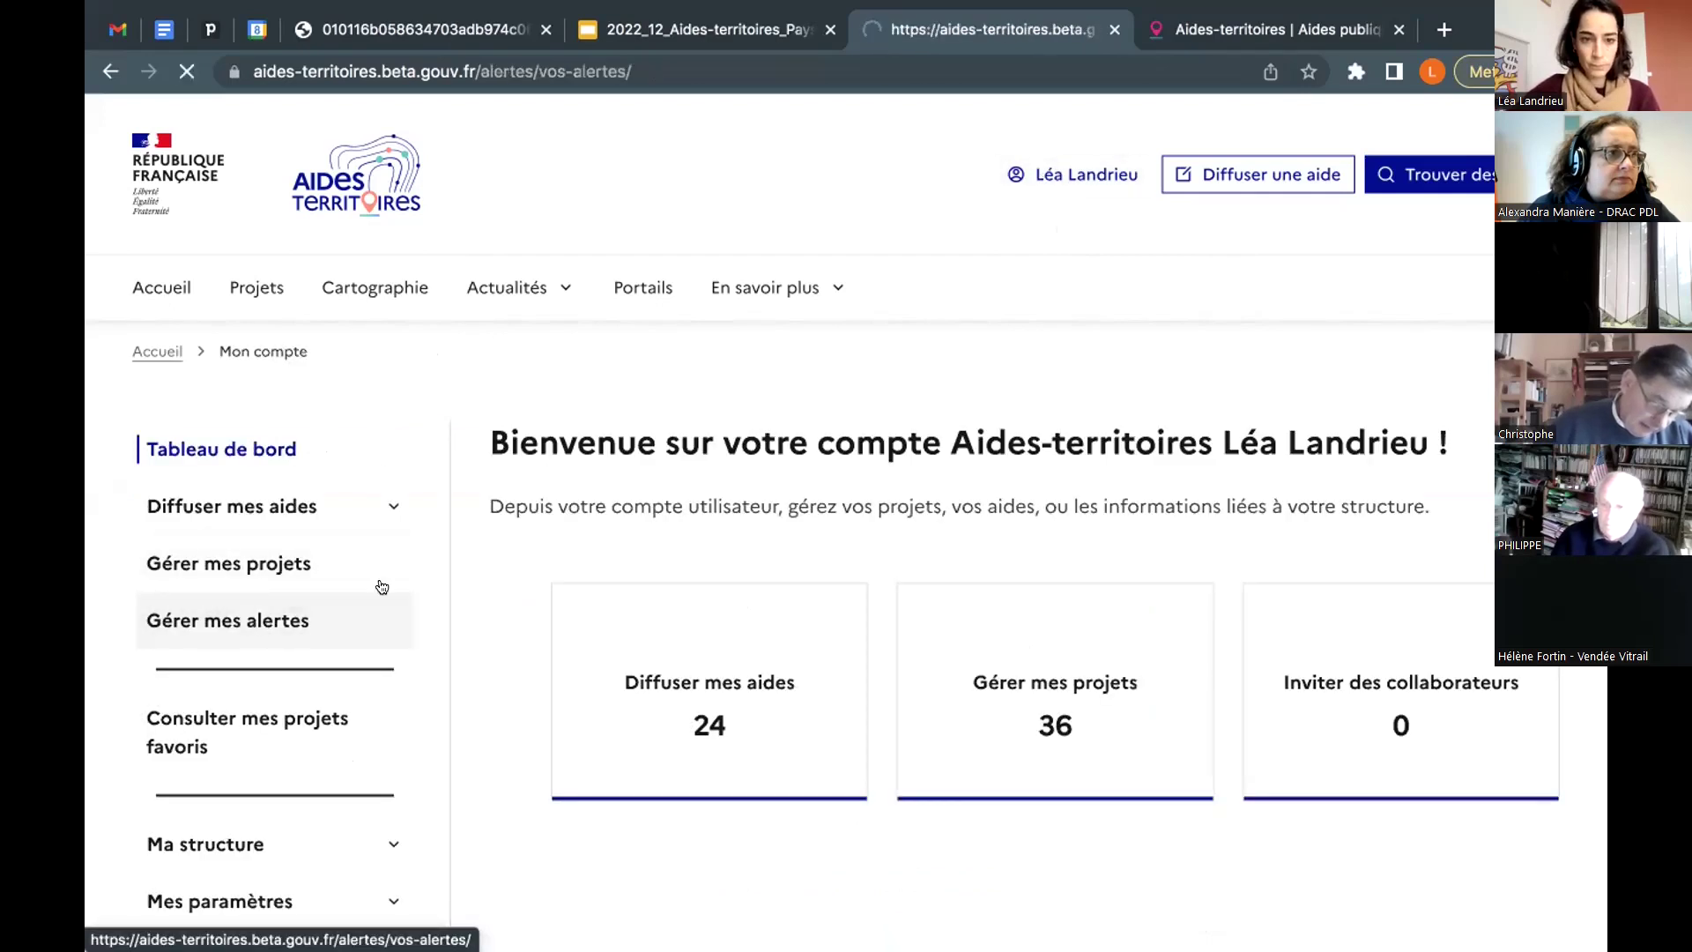
scroll(494, 592, down, 3)
scroll(494, 592, down, 2)
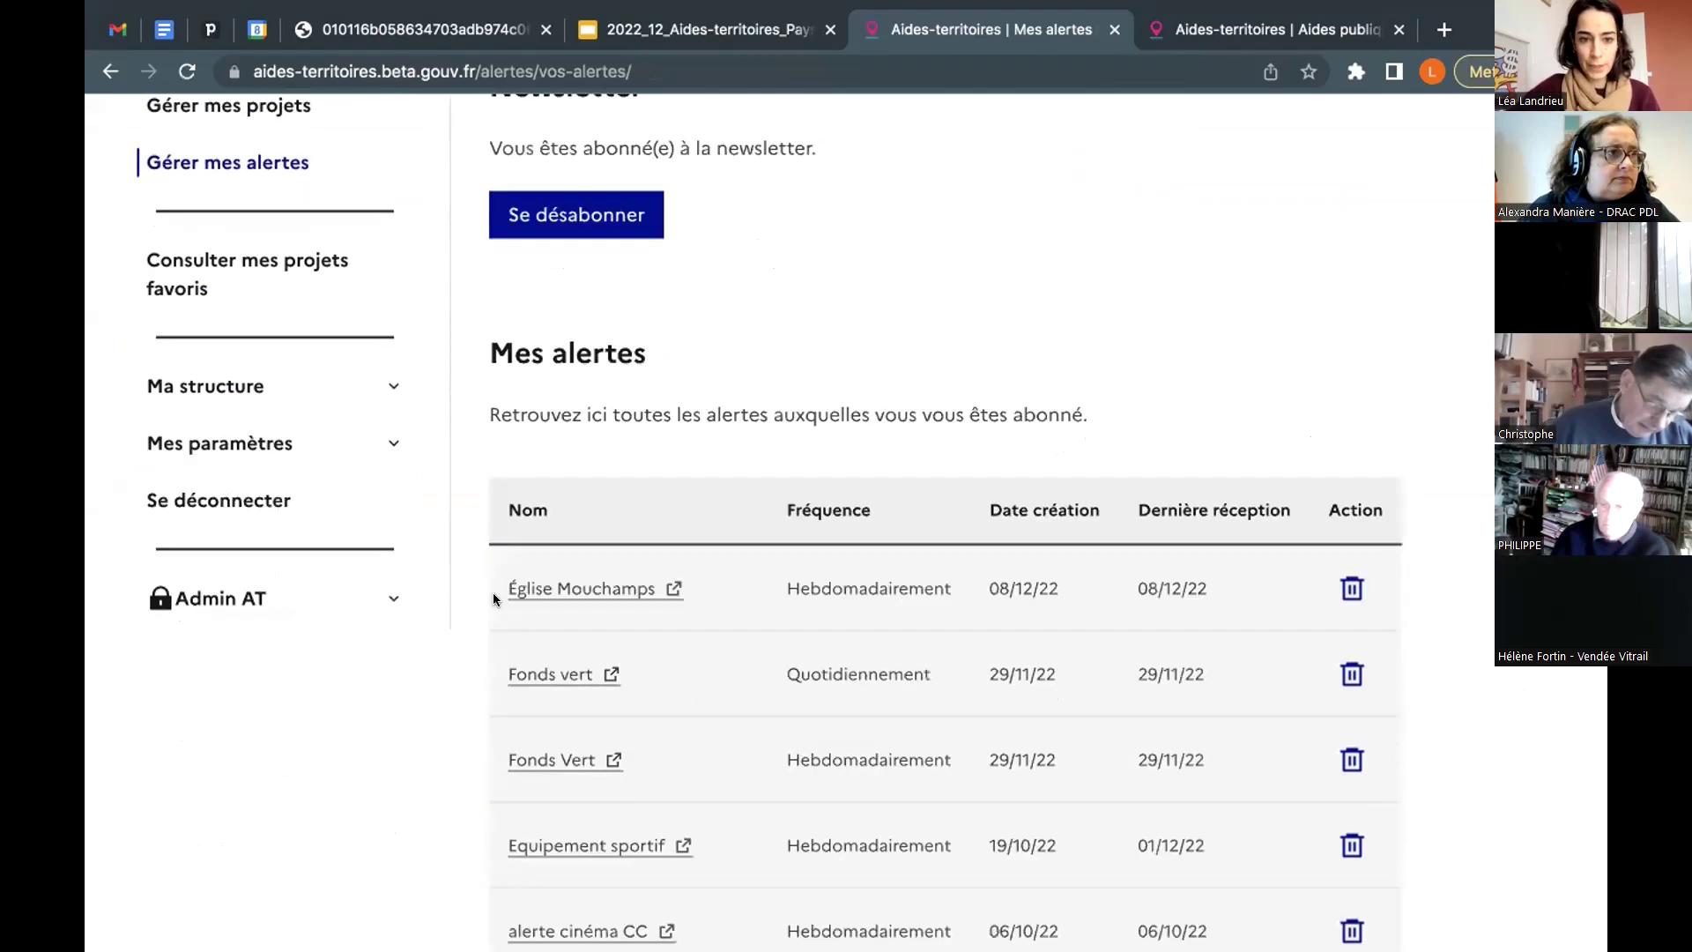
scroll(1257, 203, down, 3)
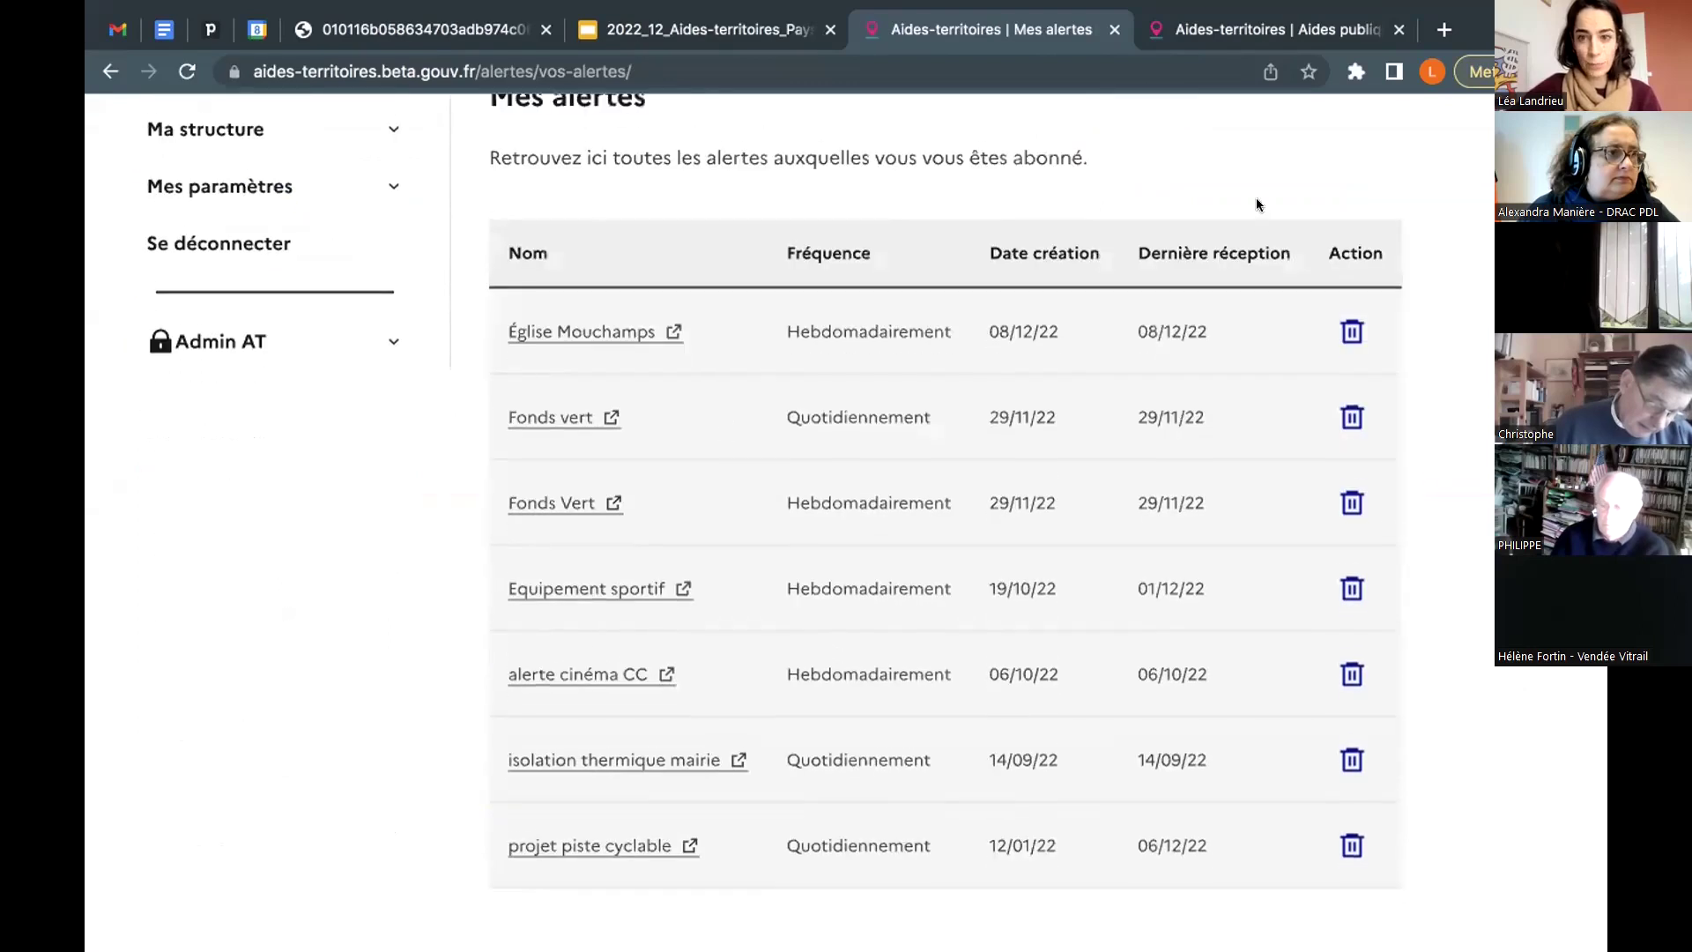
click(1354, 333)
click(979, 615)
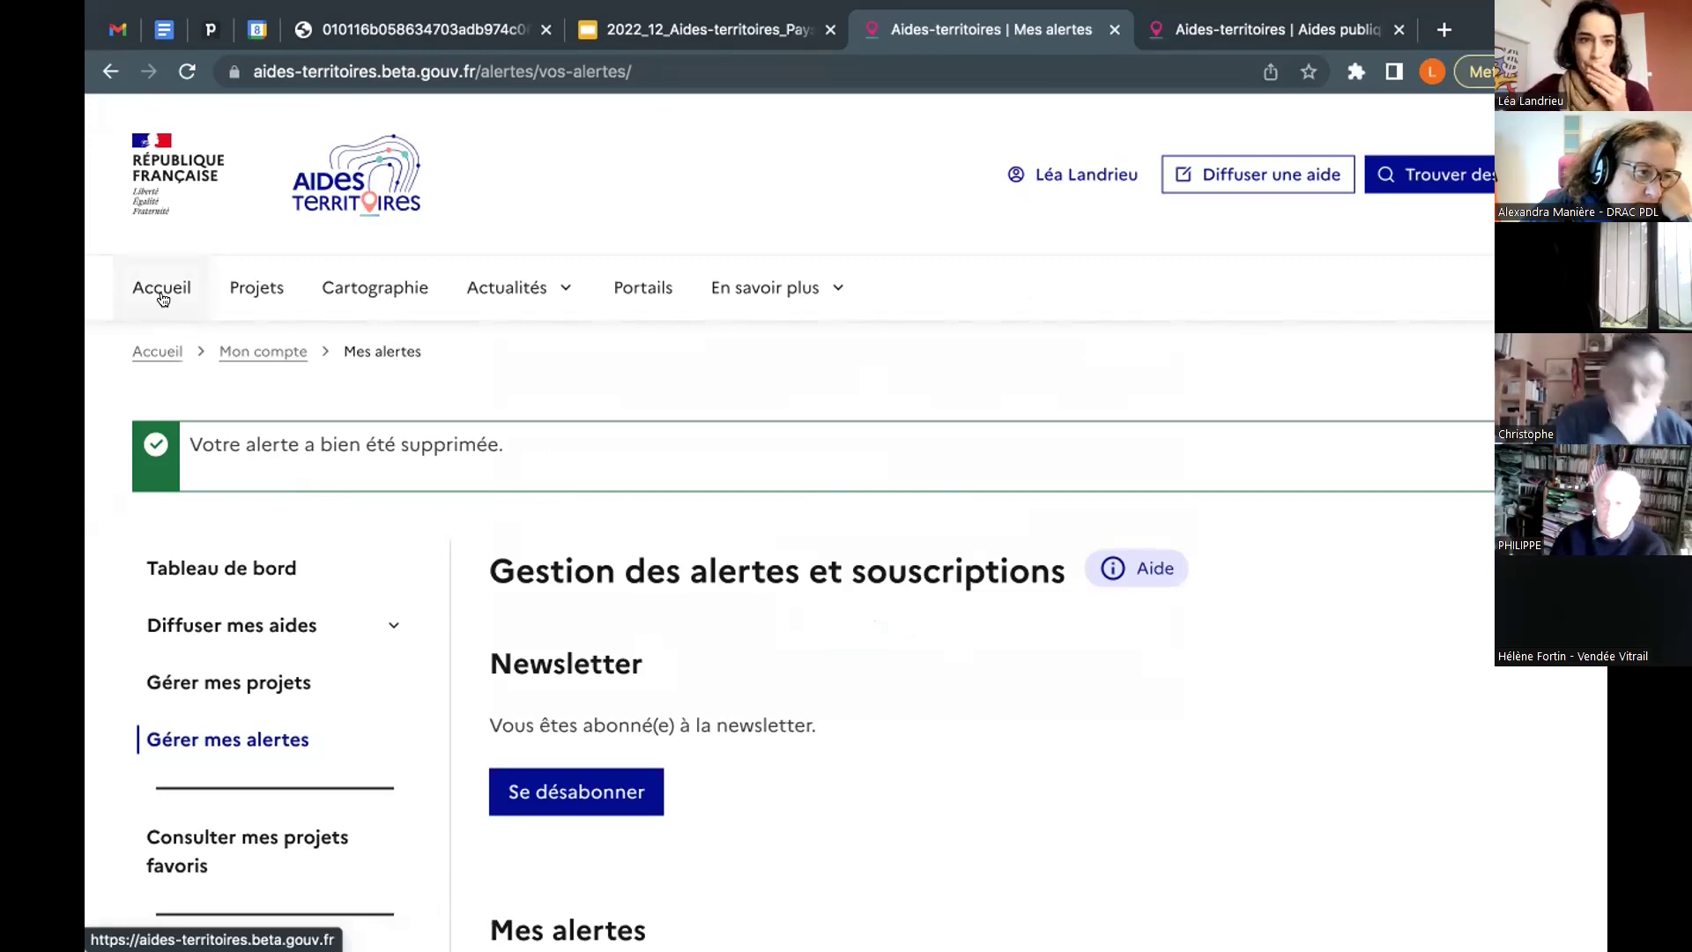
Step: Open the public projects page and look through the listed projects and available filters
click(251, 292)
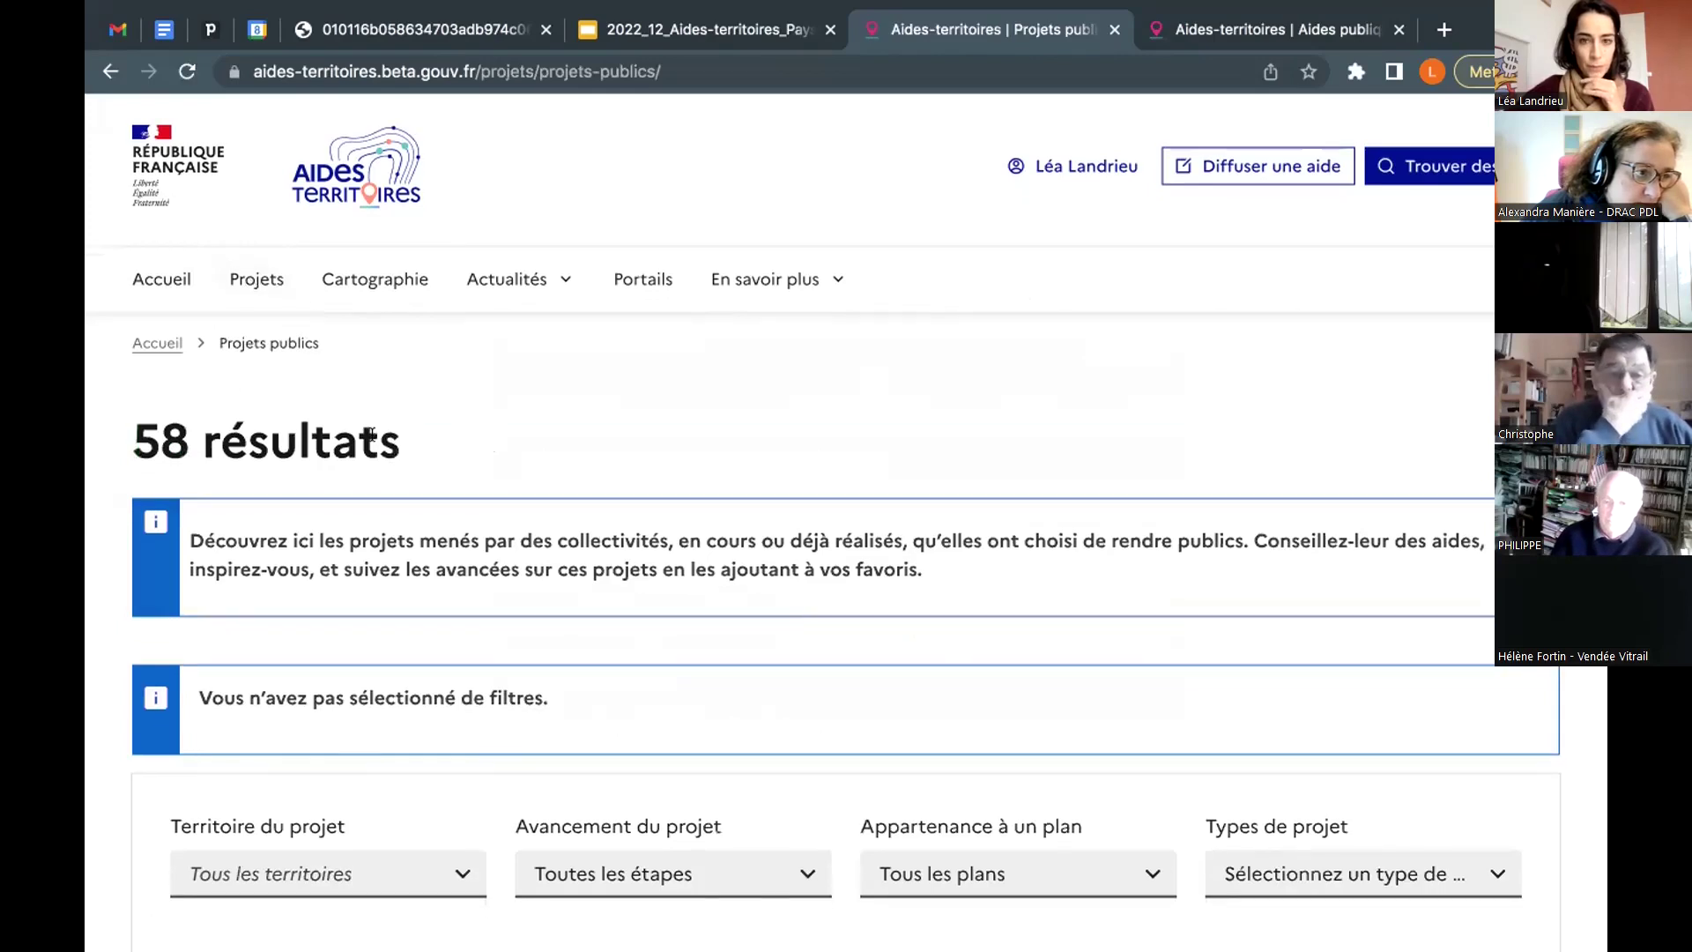
scroll(372, 434, down, 3)
scroll(371, 433, down, 5)
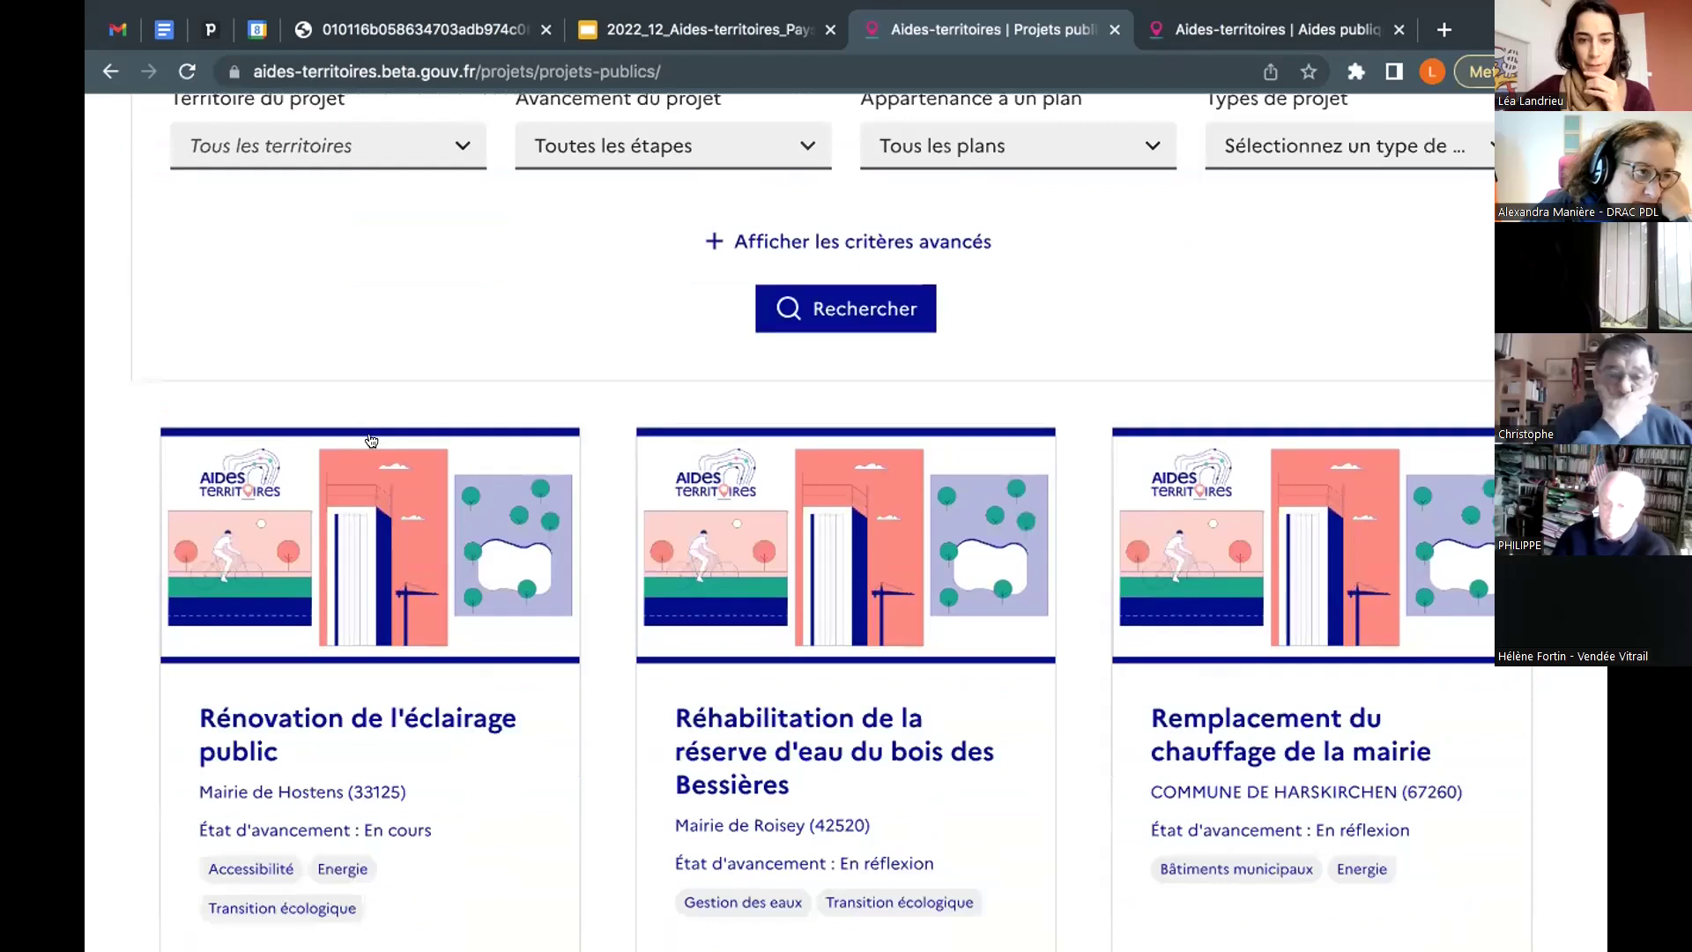
scroll(432, 363, down, 2)
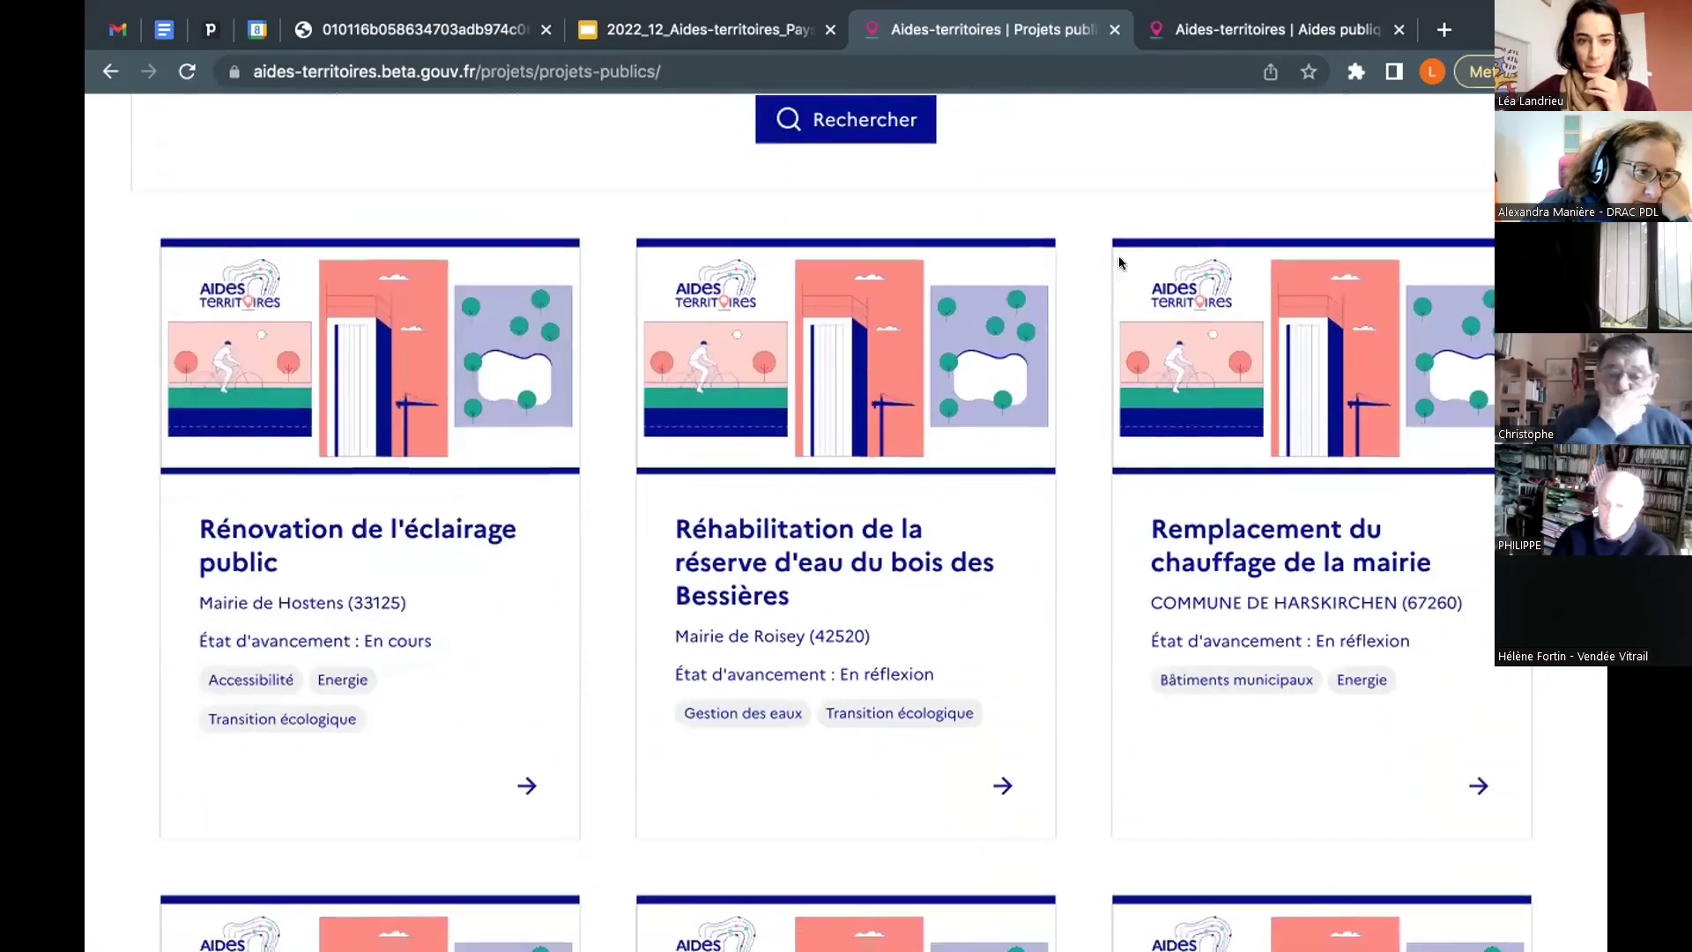
scroll(828, 190, up, 3)
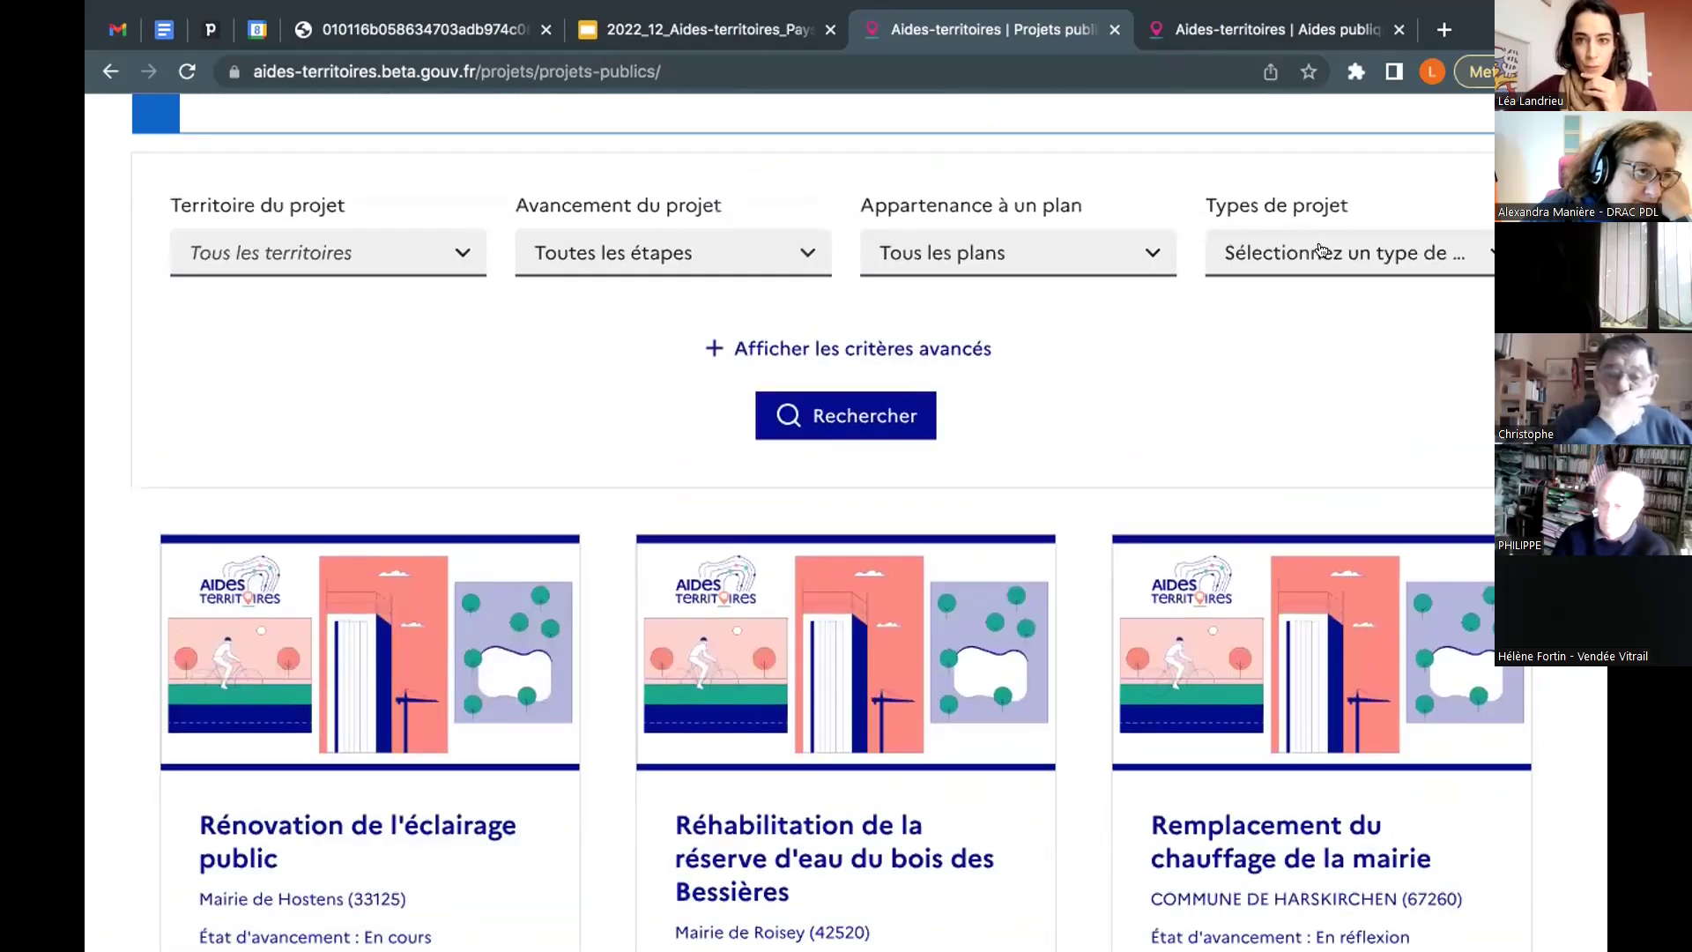
Step: Find the project type by searching for "église", select Lieux de culte, and run the public projects search
click(1321, 251)
text(ég)
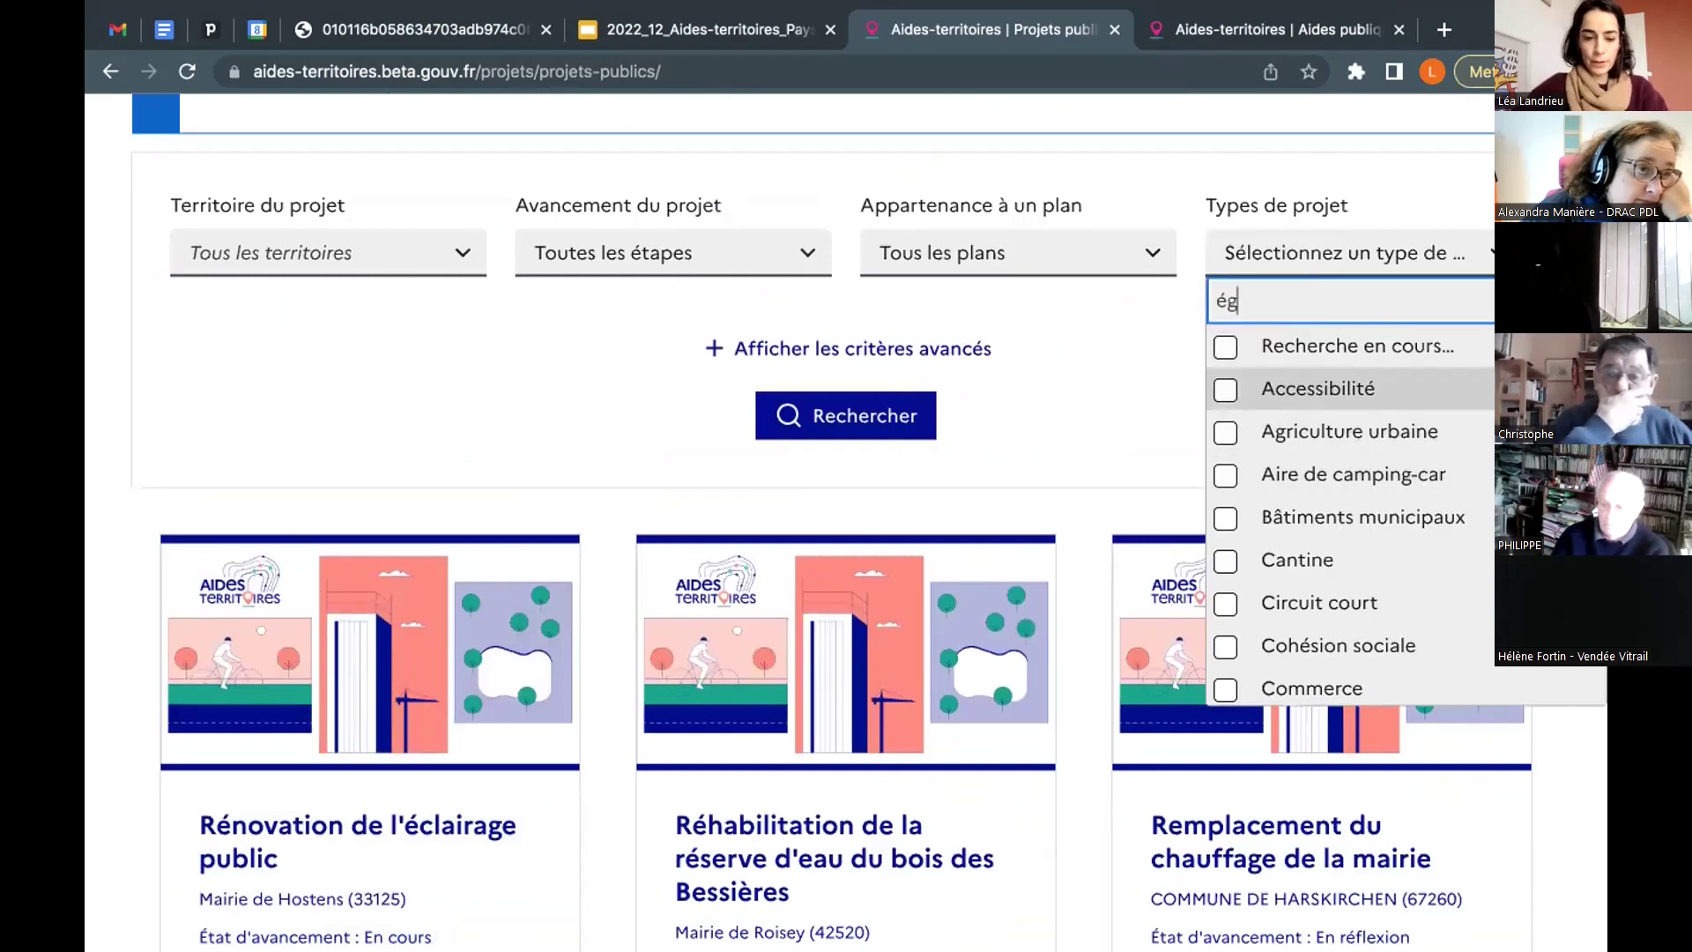
text(lise)
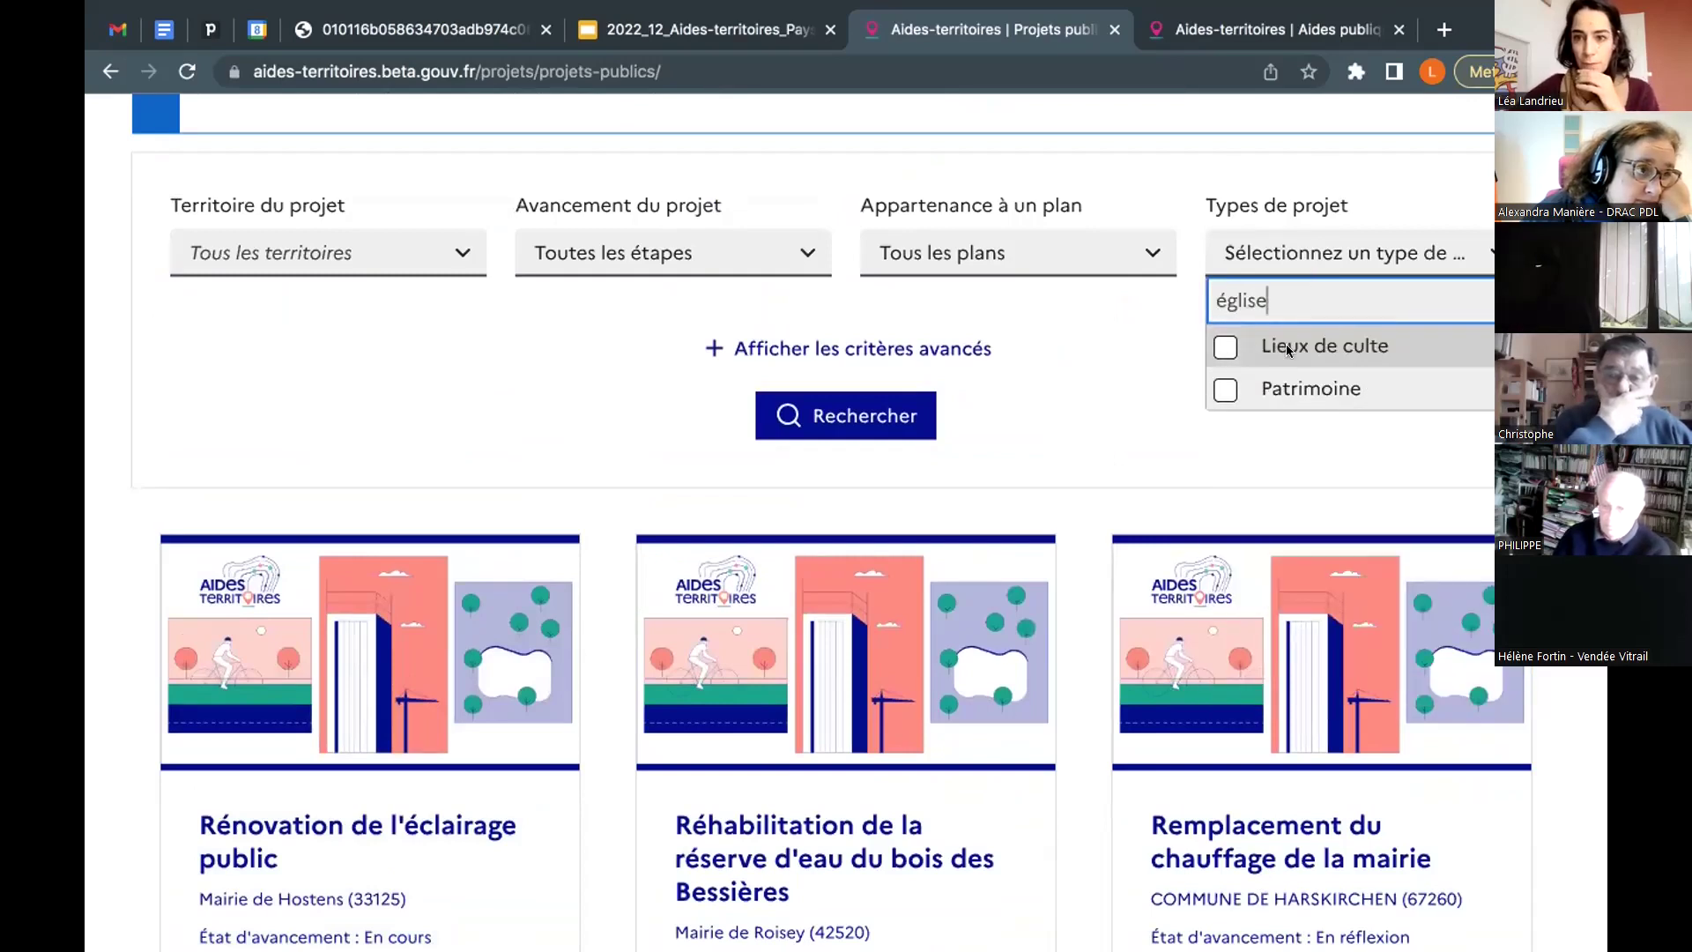
scroll(1224, 347, down, 1)
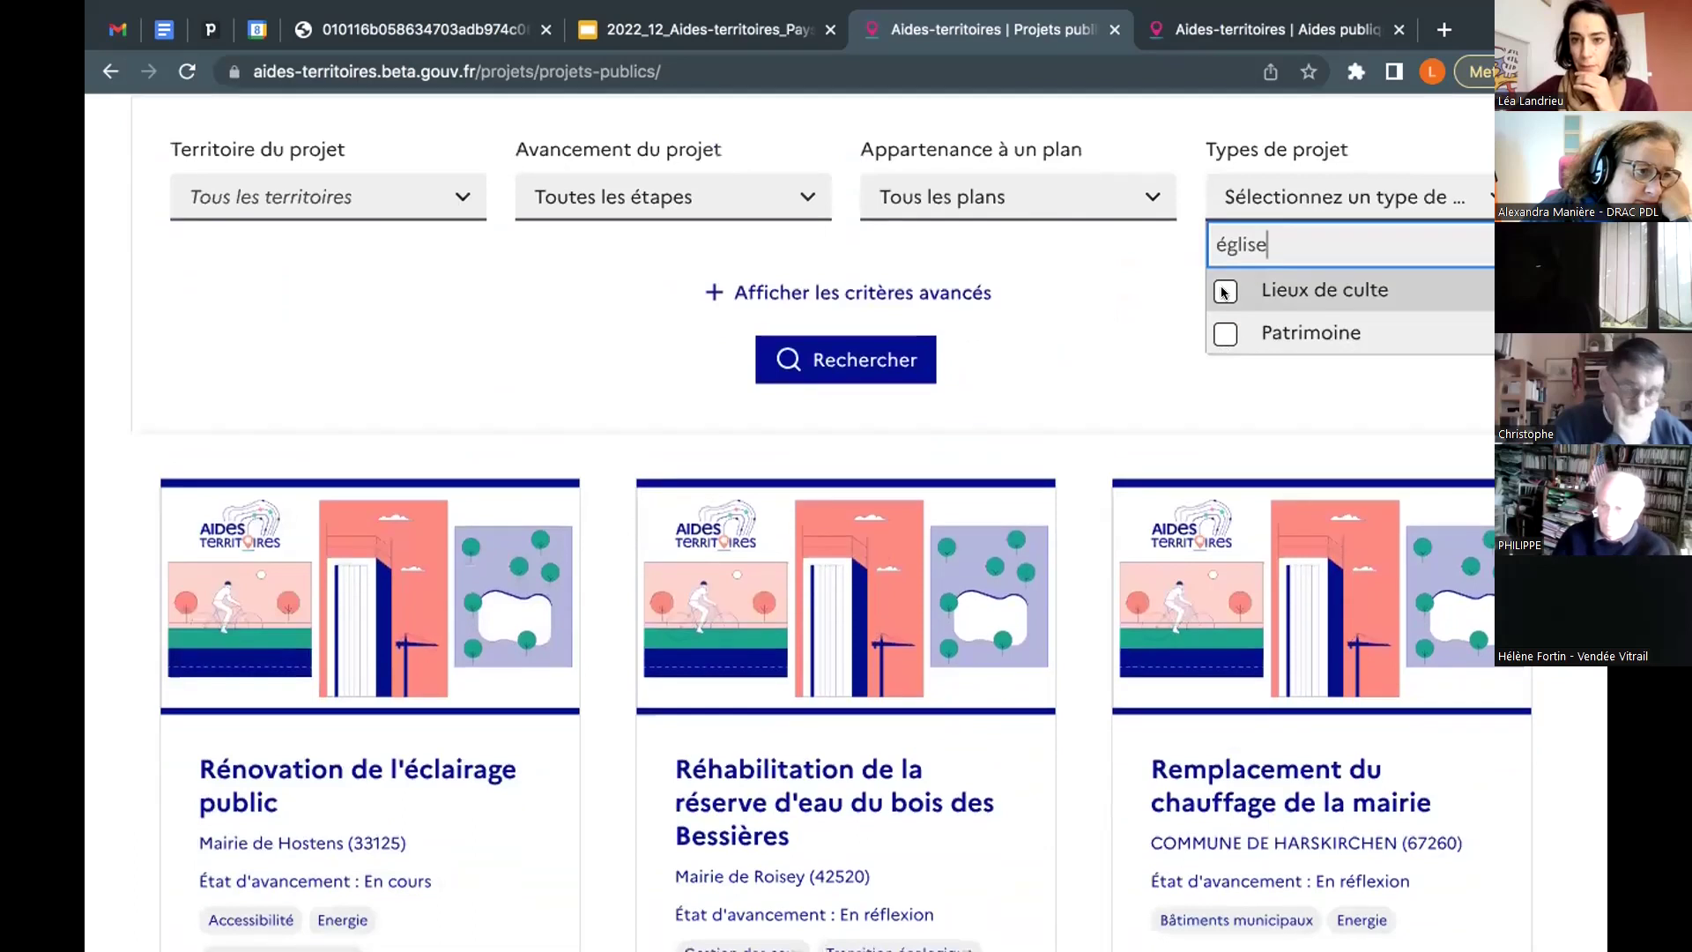
click(1224, 292)
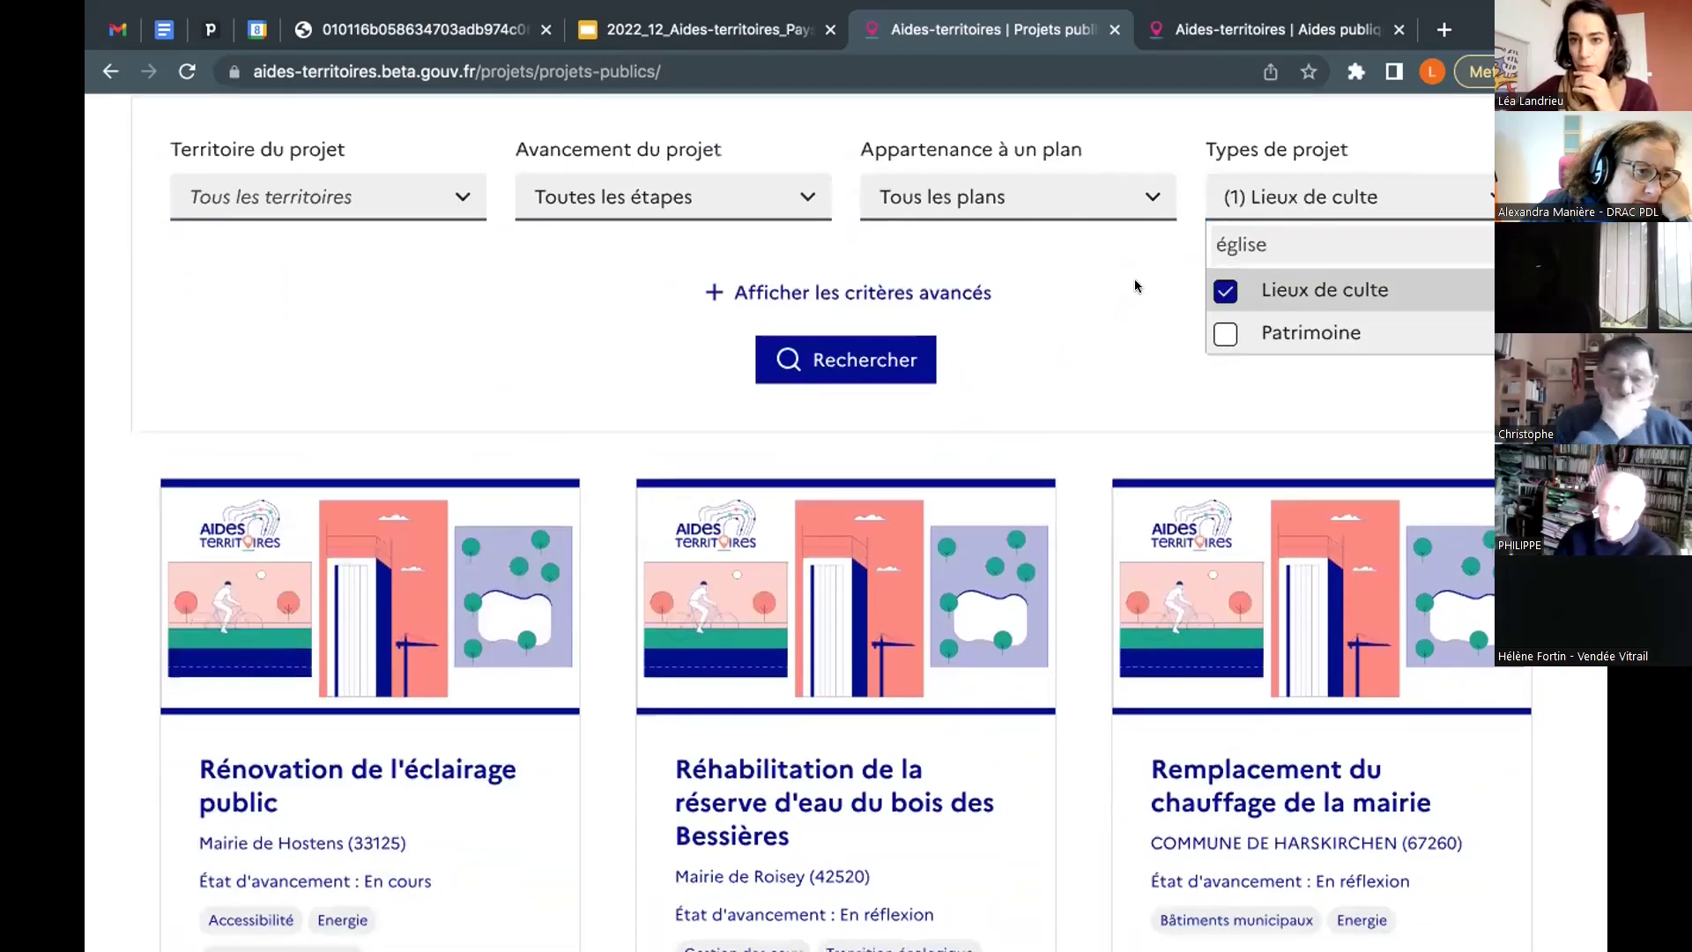
click(888, 358)
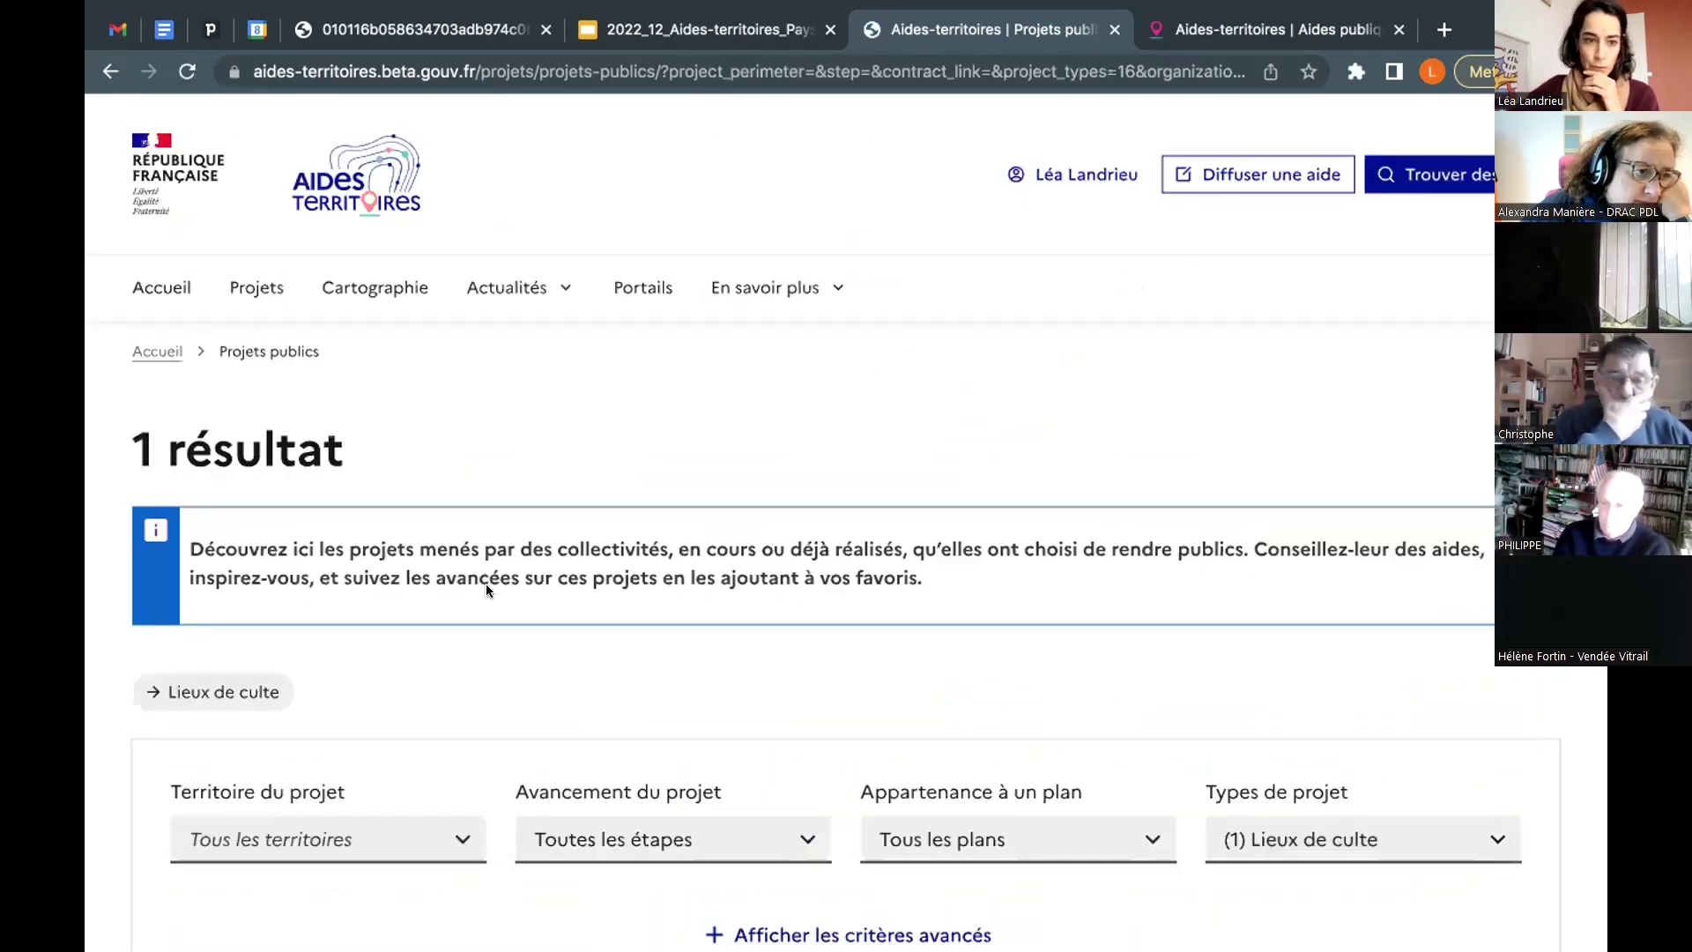
Step: Open the Jardin du souvenir project and review its description, project types and list of selected aids
scroll(486, 588, down, 5)
scroll(320, 507, down, 4)
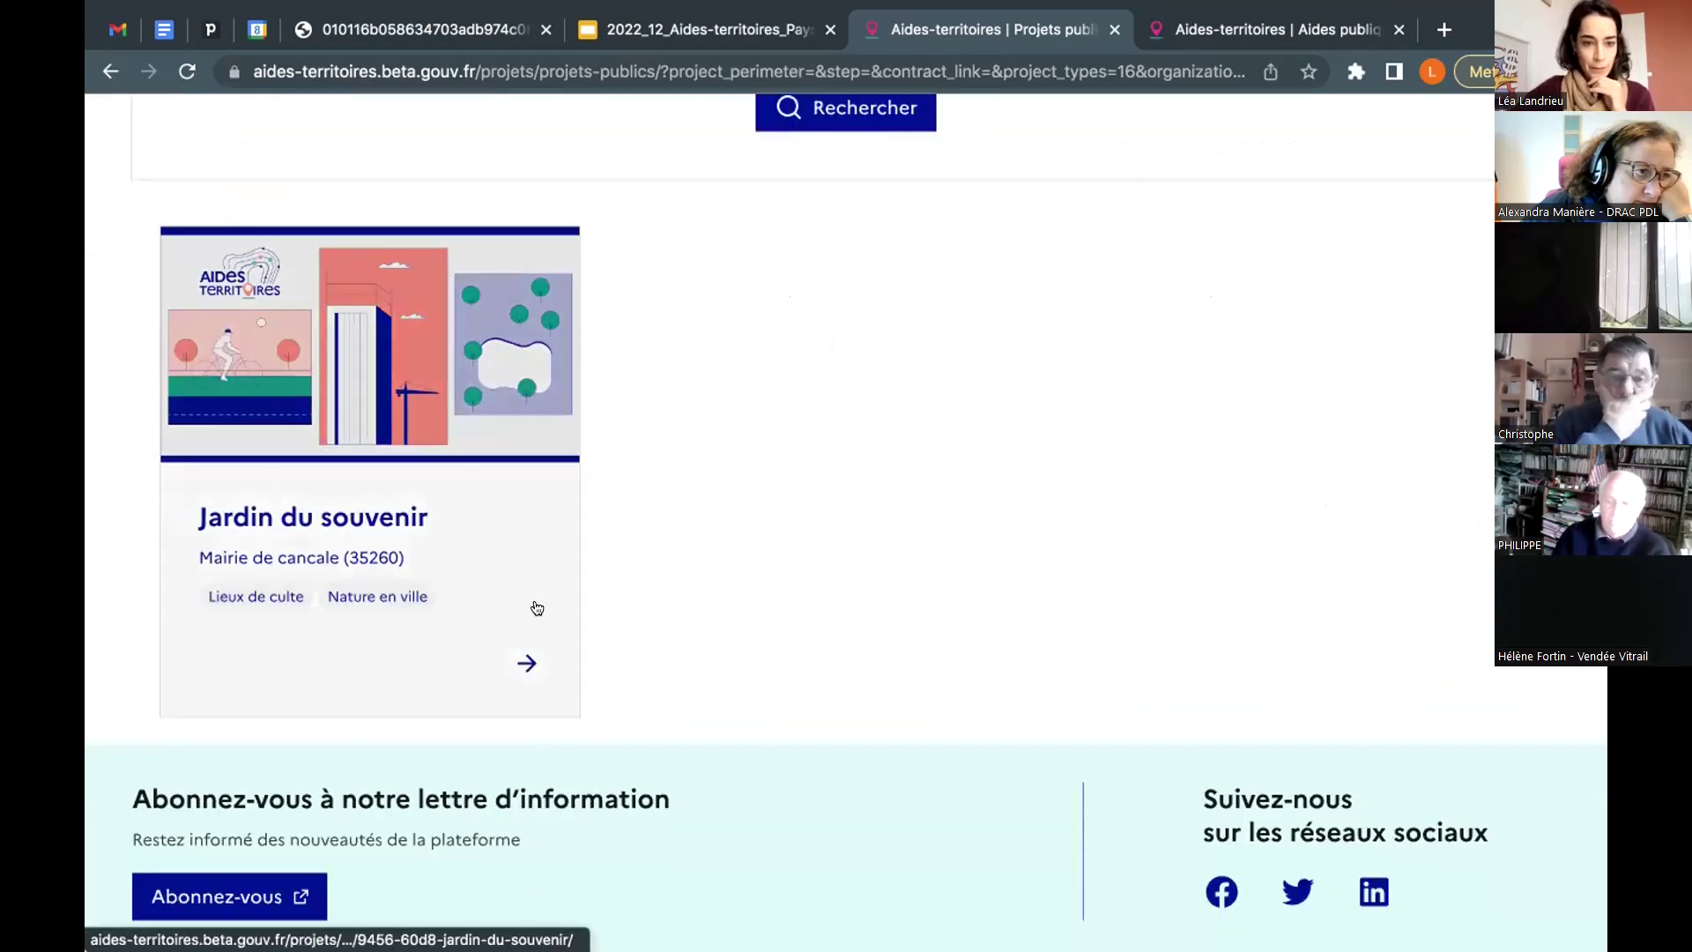
scroll(482, 651, up, 1)
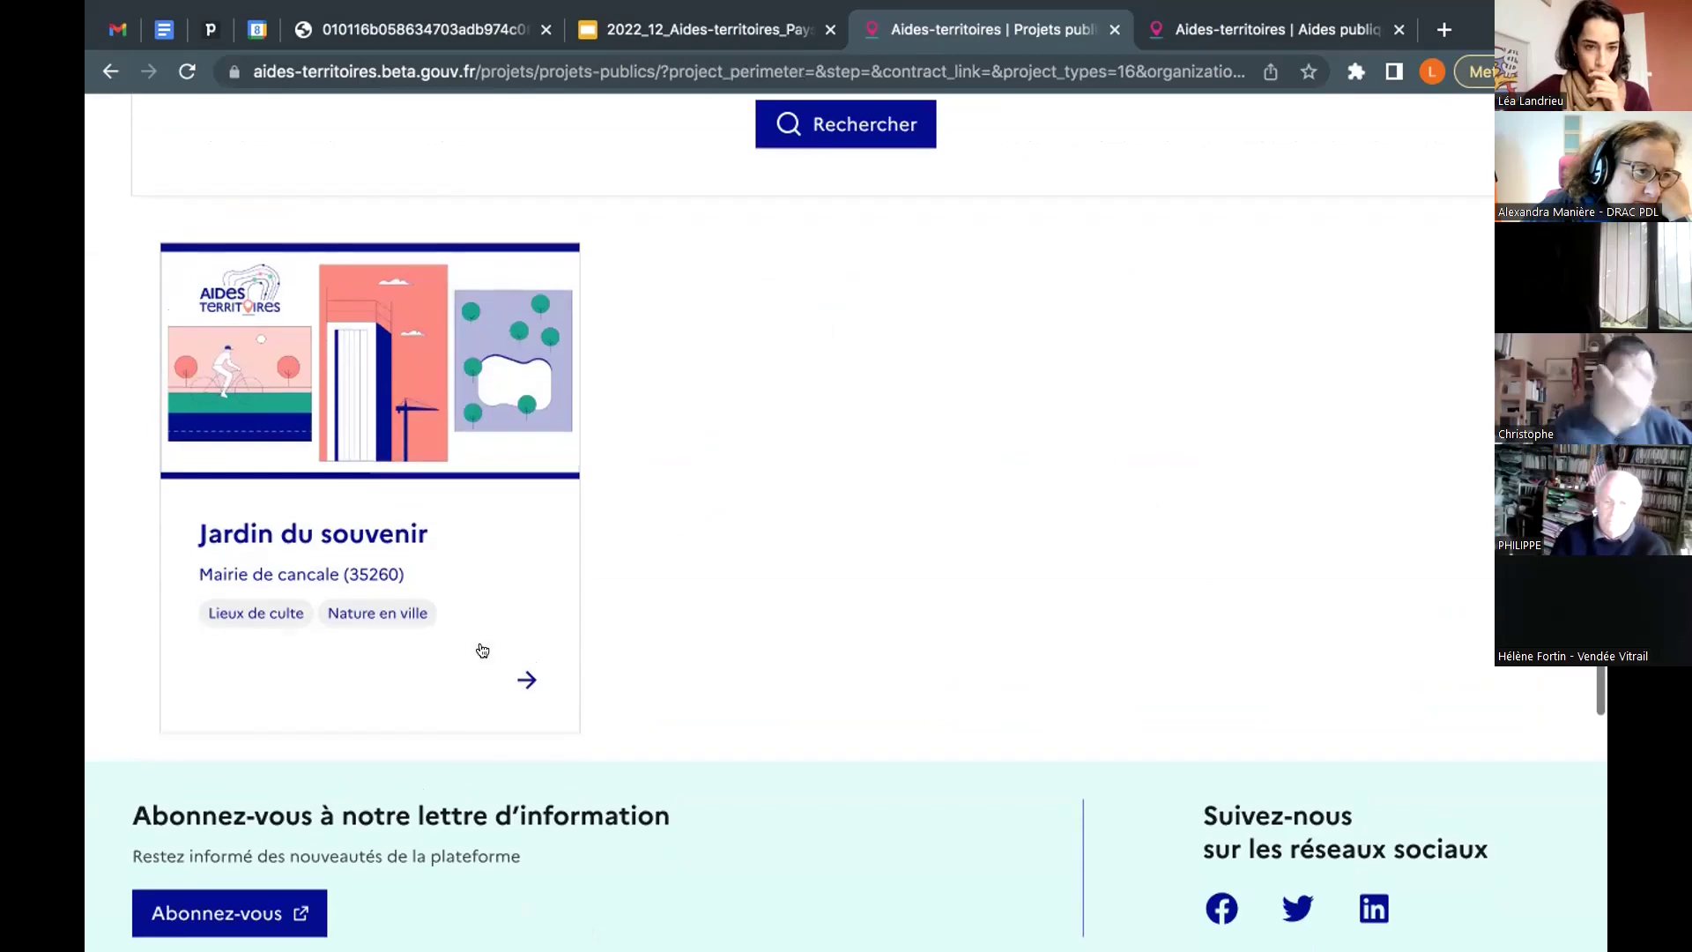
click(520, 615)
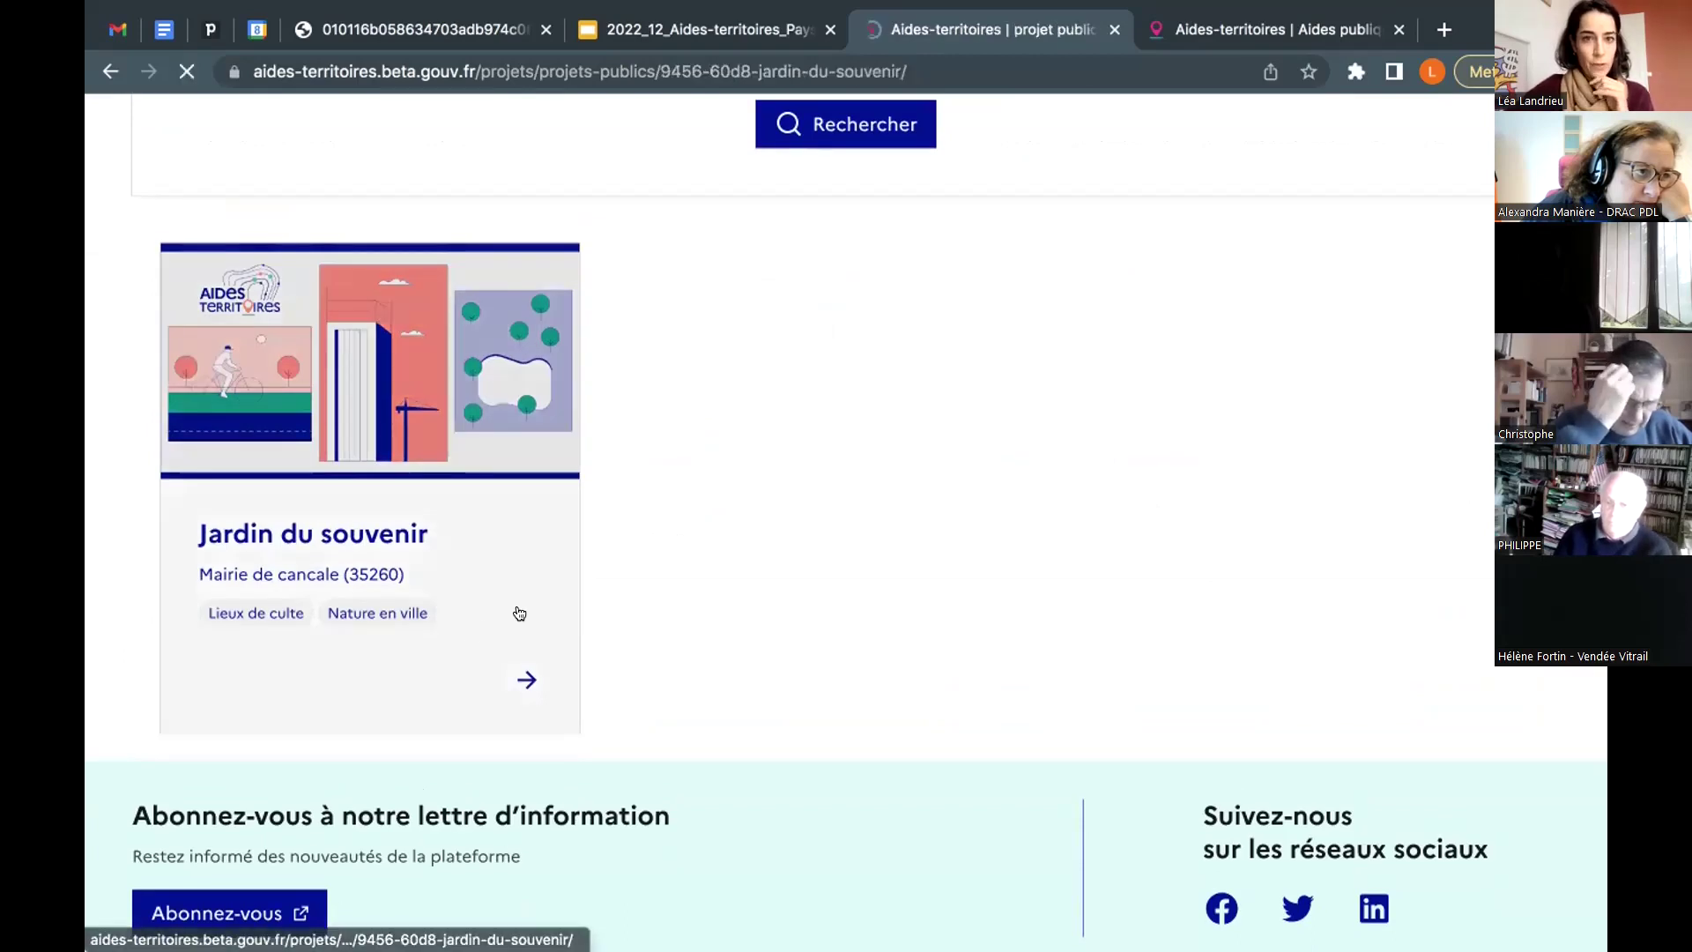
scroll(519, 615, down, 3)
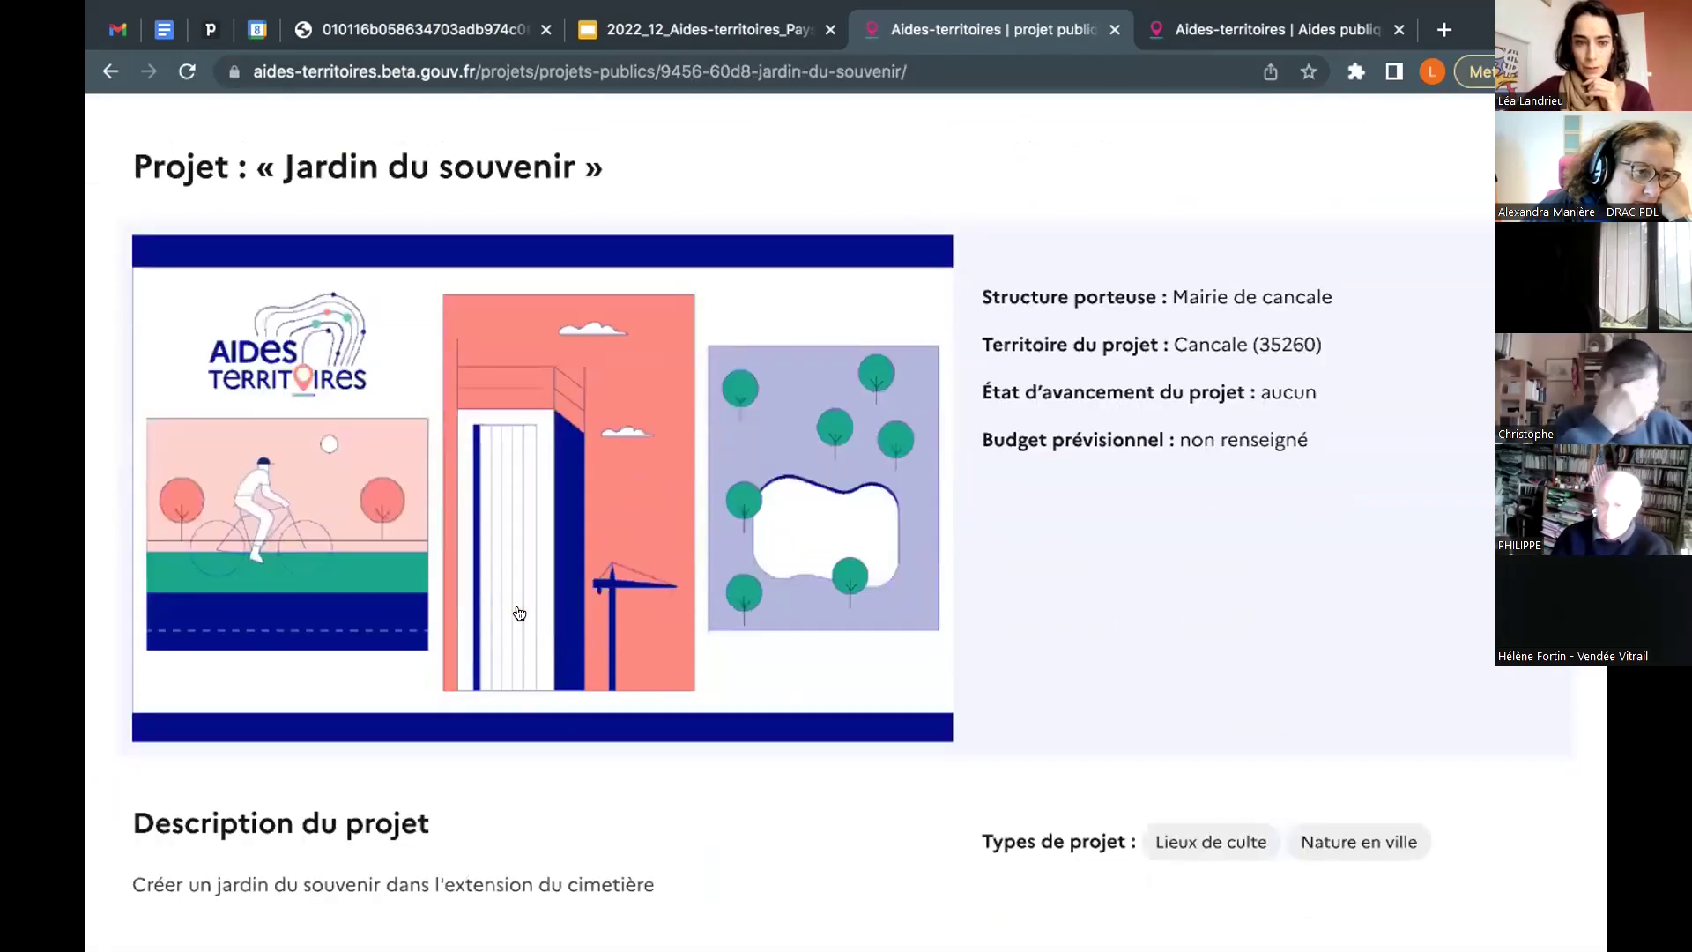
scroll(519, 615, down, 3)
scroll(557, 610, down, 2)
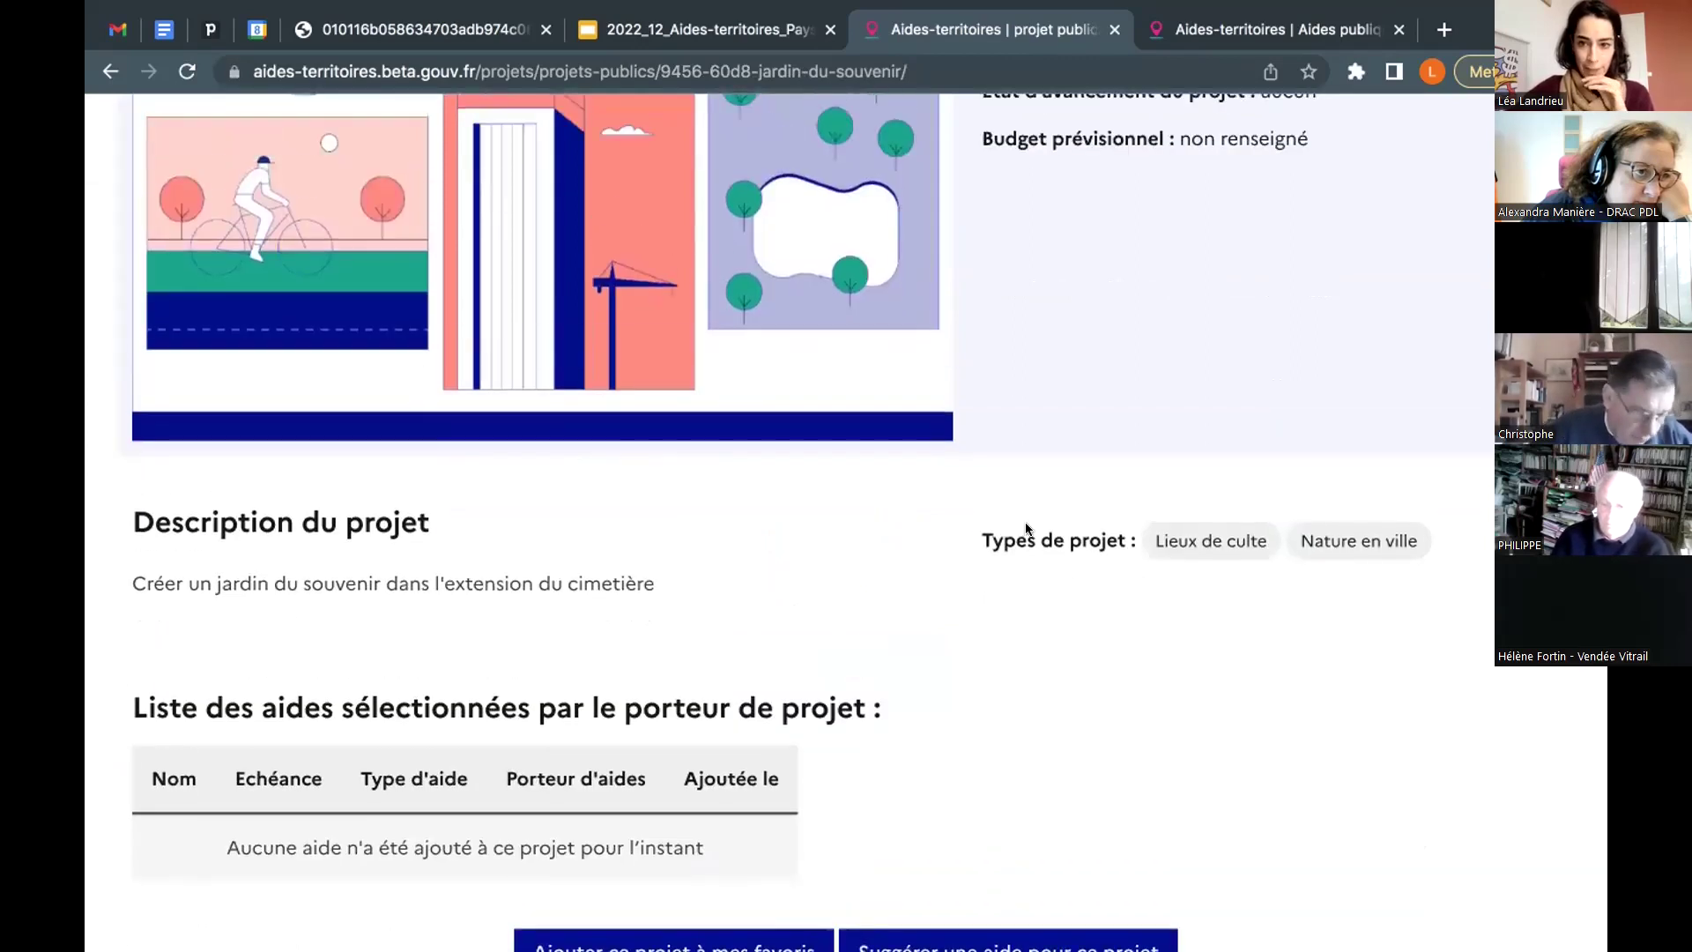
scroll(954, 624, down, 2)
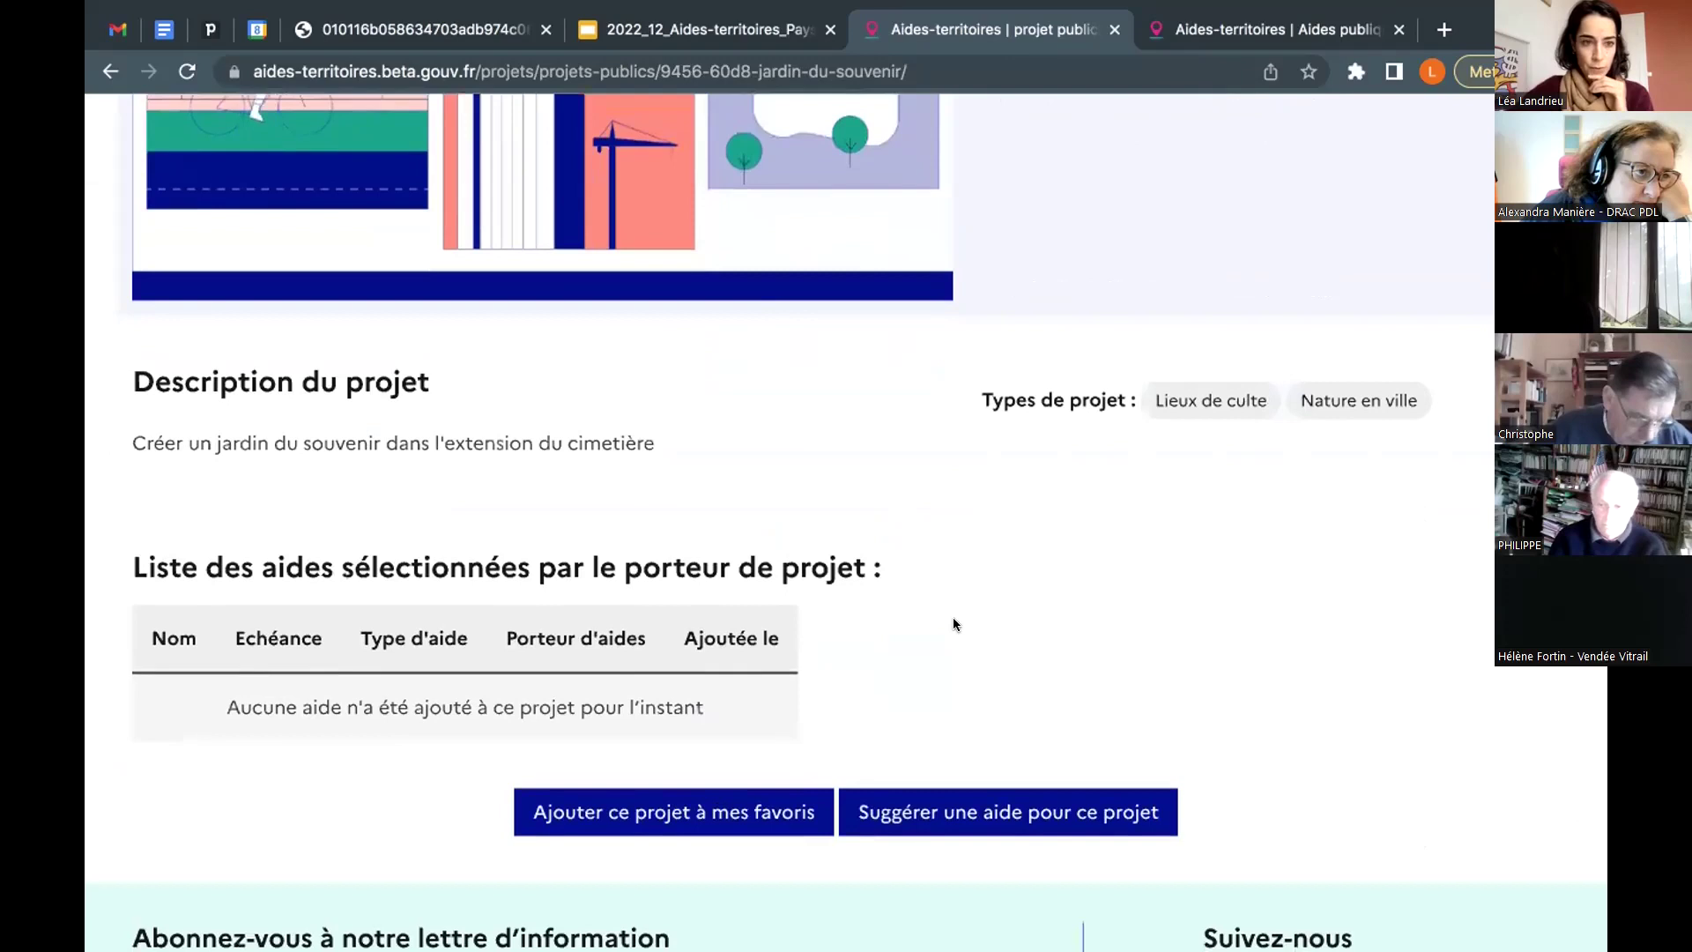
scroll(954, 617, up, 5)
scroll(208, 411, down, 6)
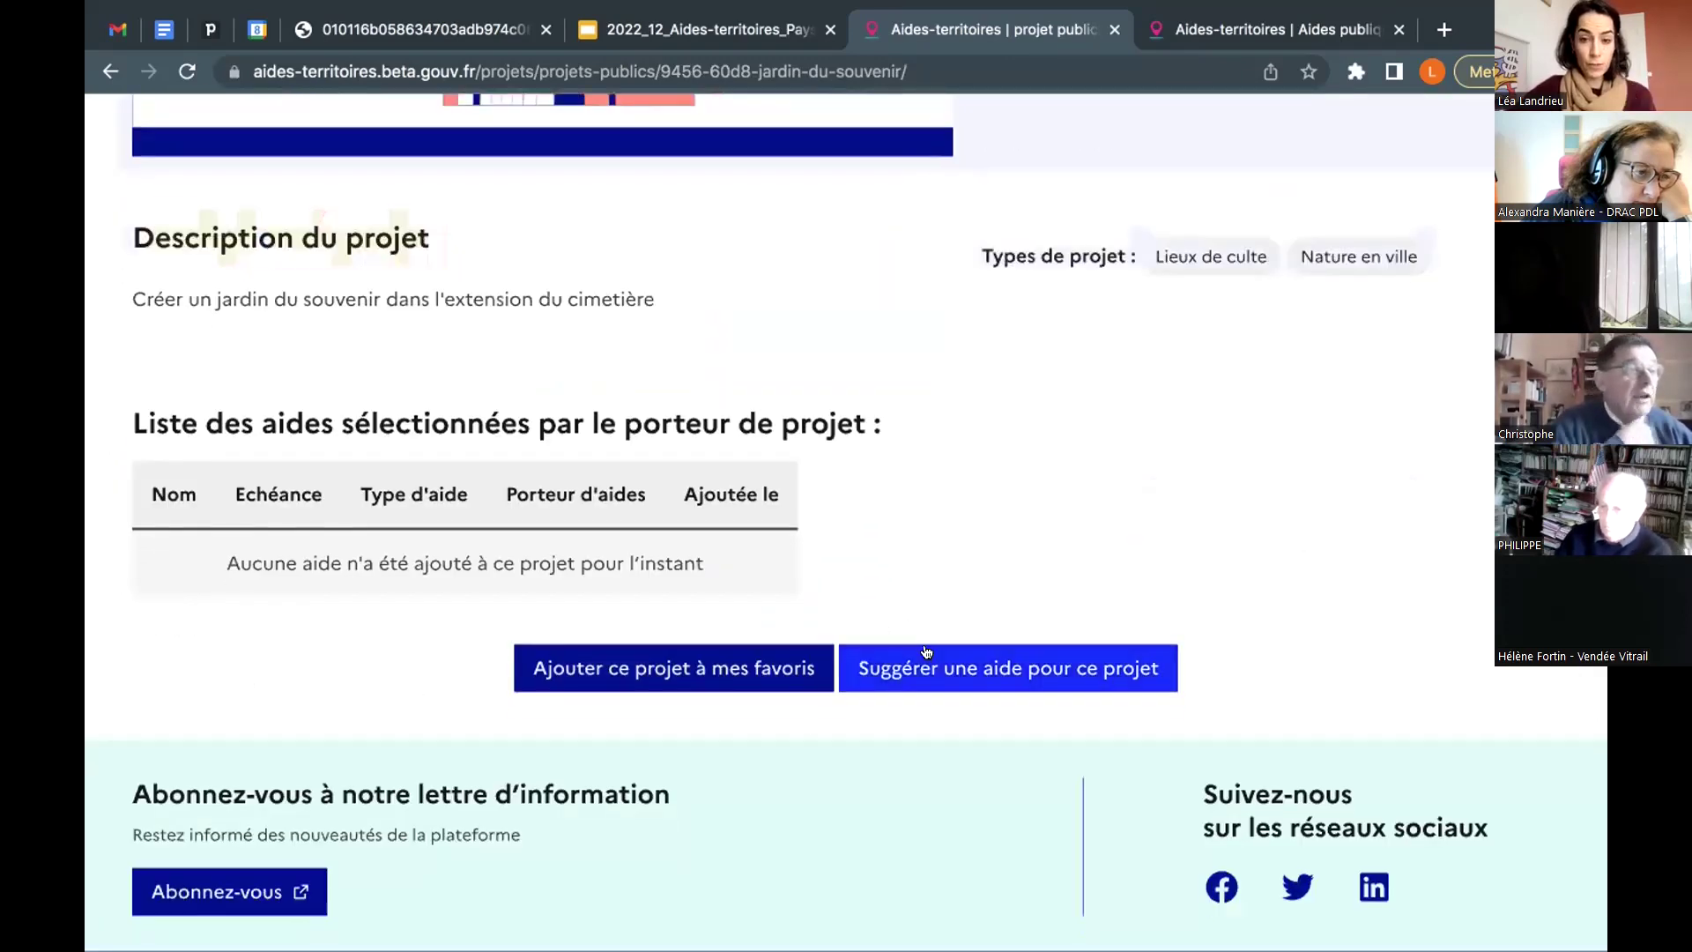
Step: View the form for suggesting an aid for this project, close it, and return to the full public projects list
click(926, 652)
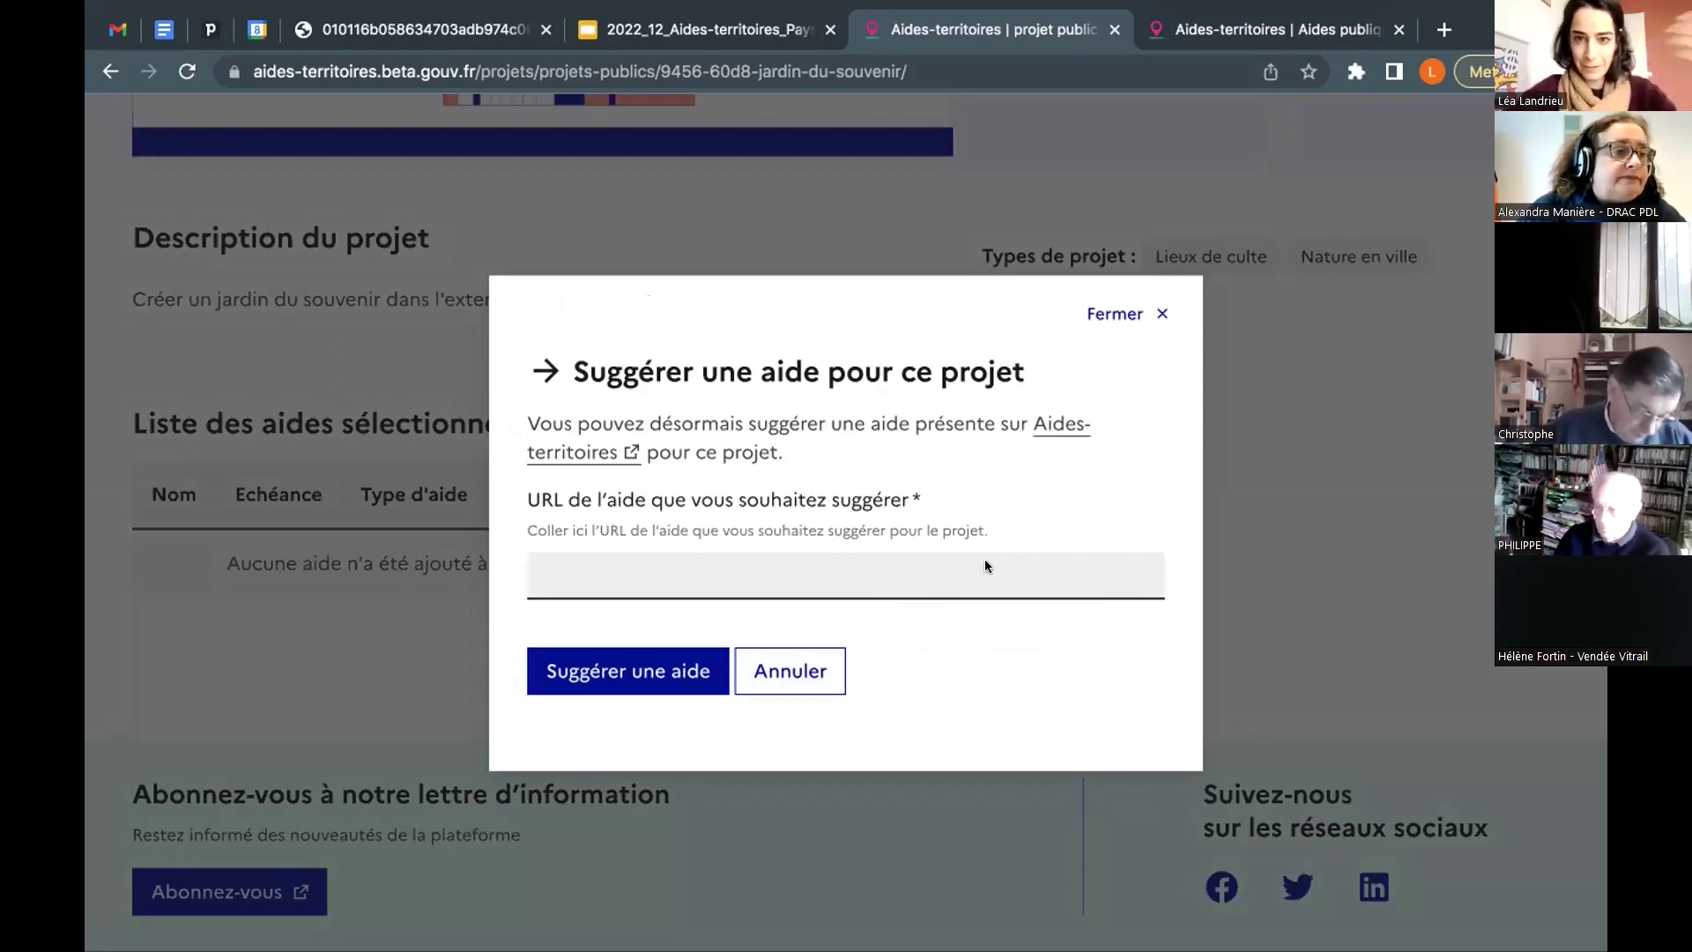
click(417, 333)
scroll(305, 310, up, 4)
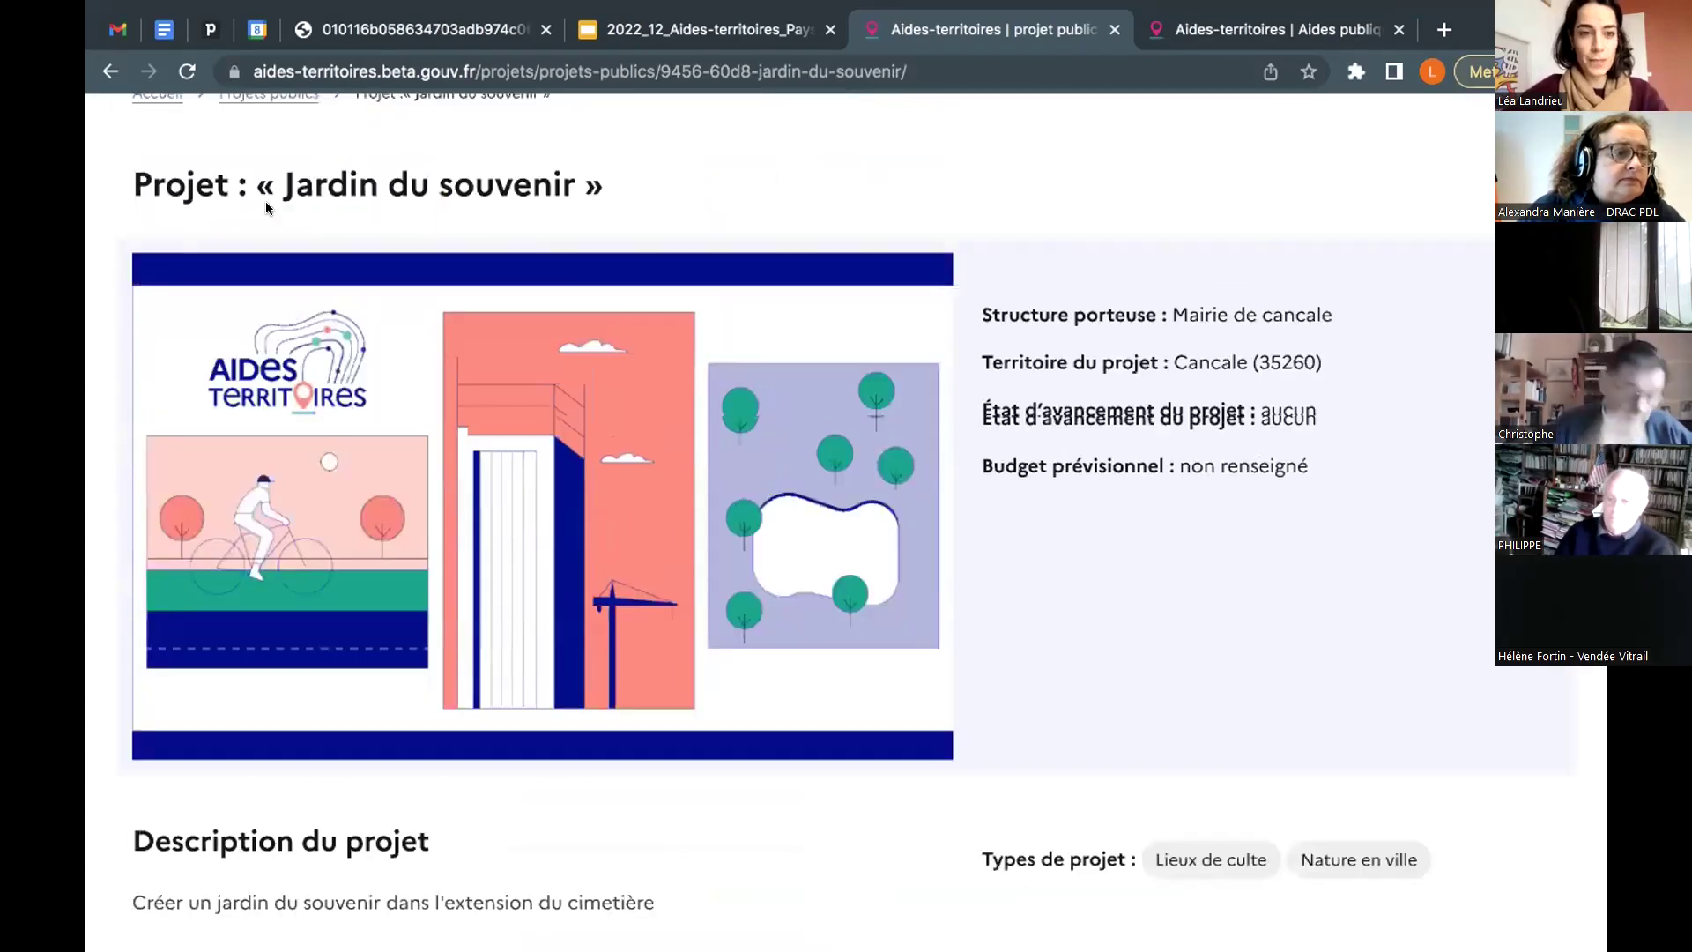
scroll(266, 200, up, 2)
click(269, 215)
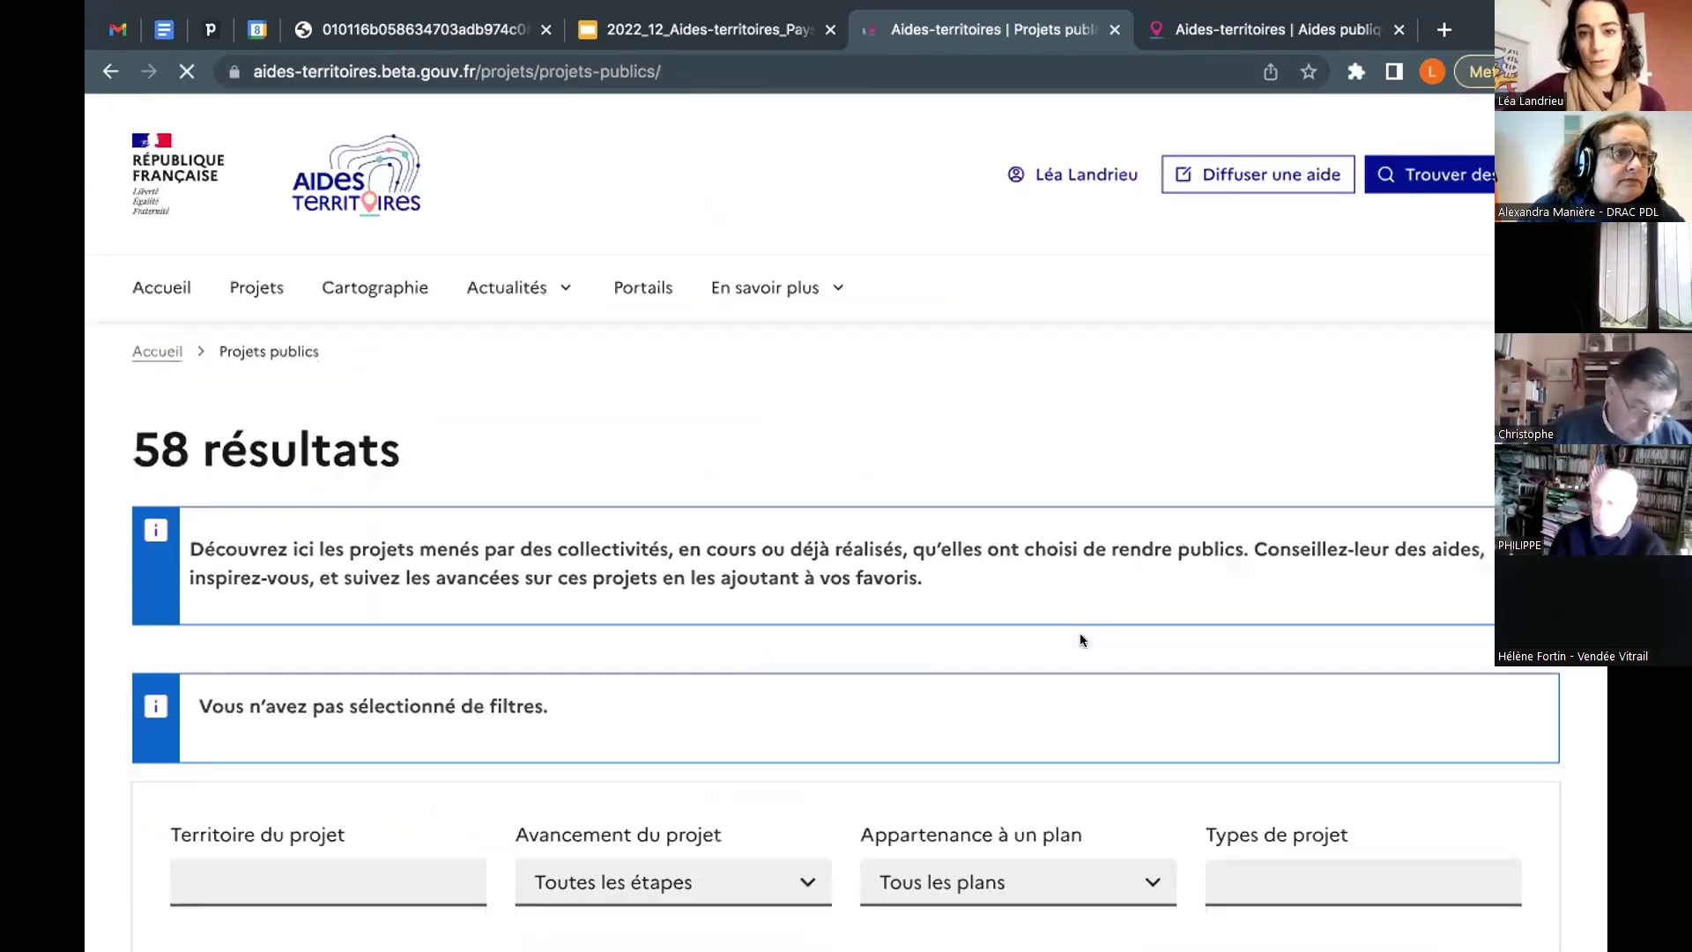
Step: Search public projects in the territory Pays de la Loire (Région) and look through the listed projects
scroll(1081, 632, down, 7)
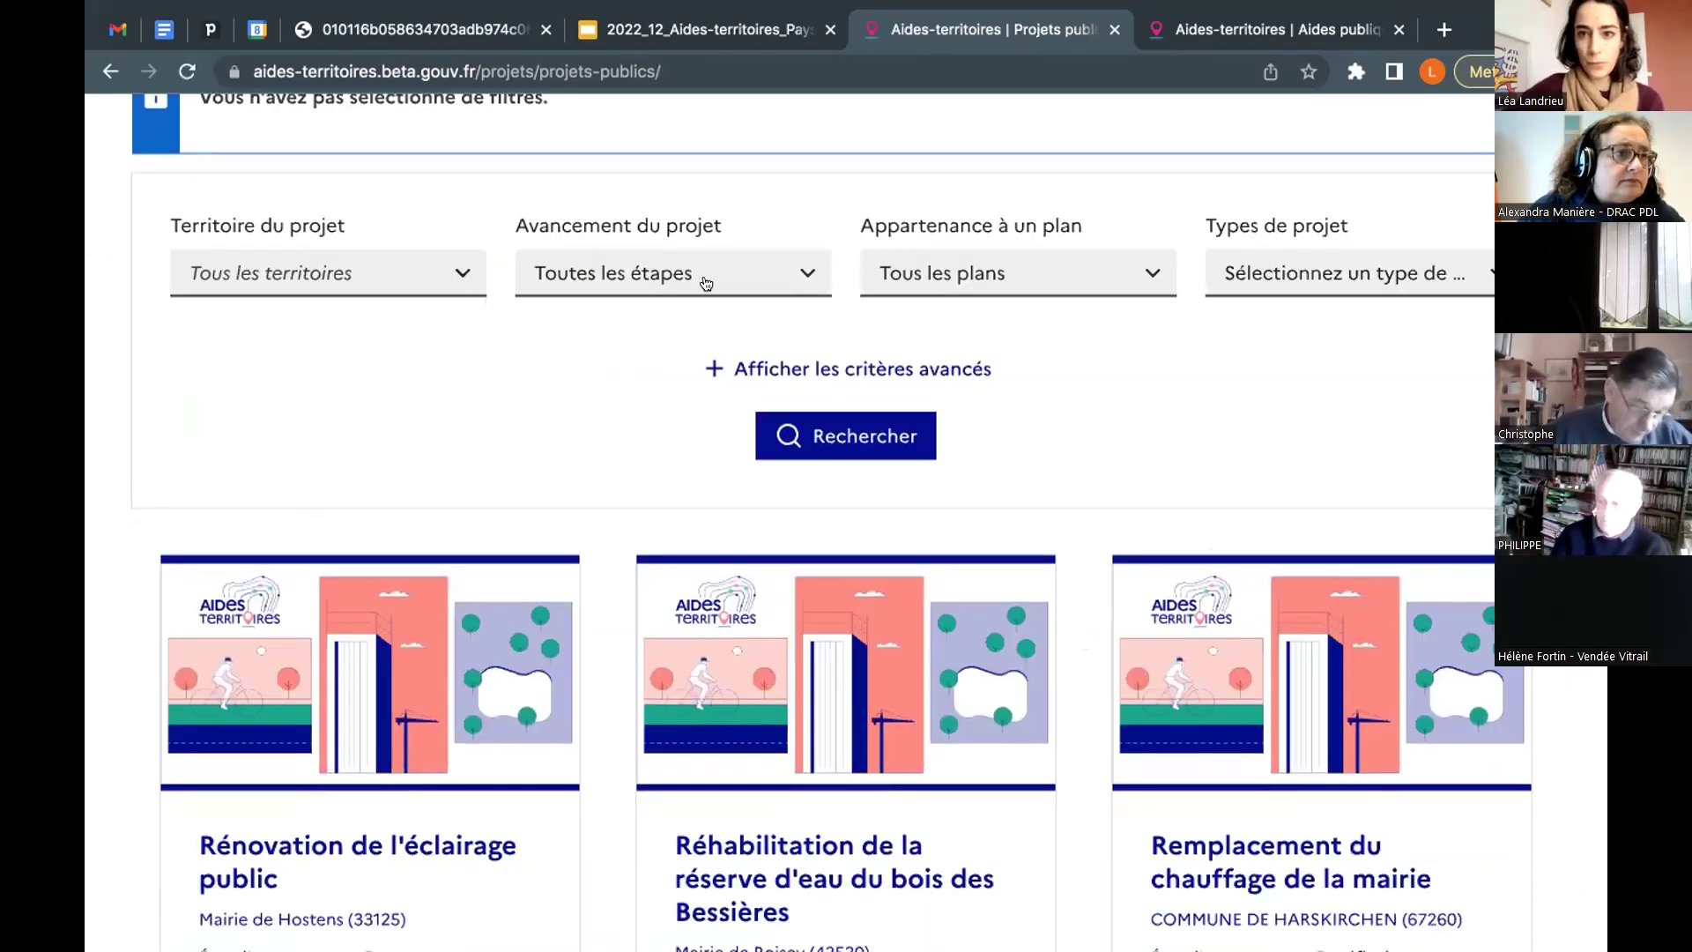
click(420, 280)
text(pay)
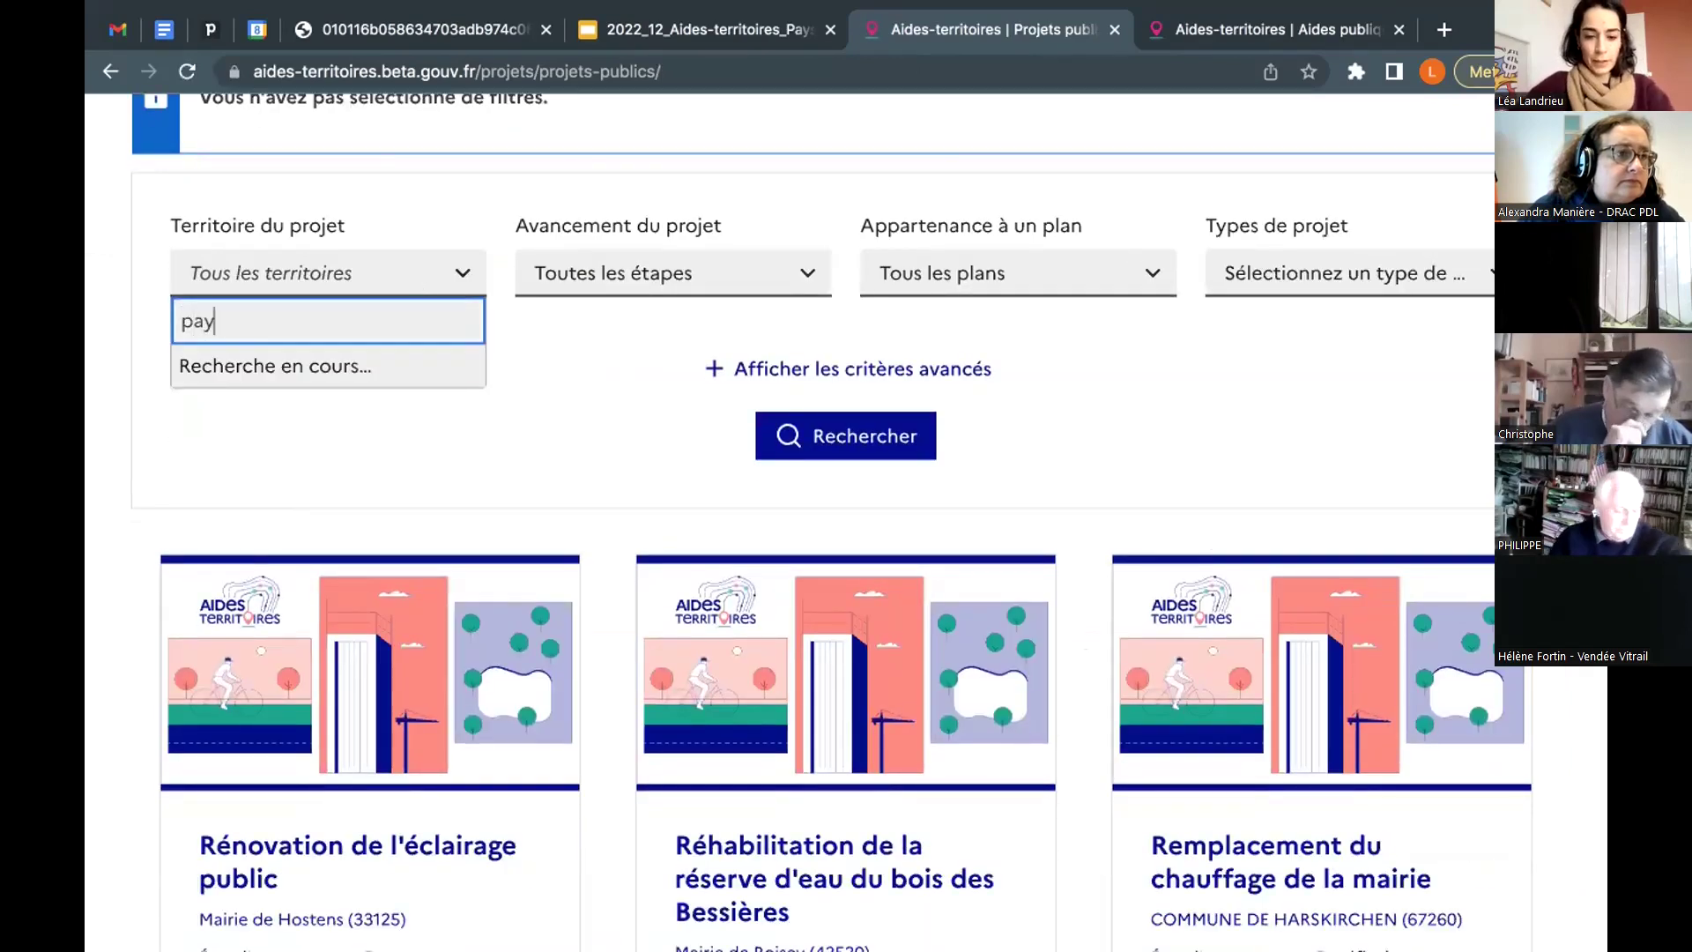
text(s de la loire)
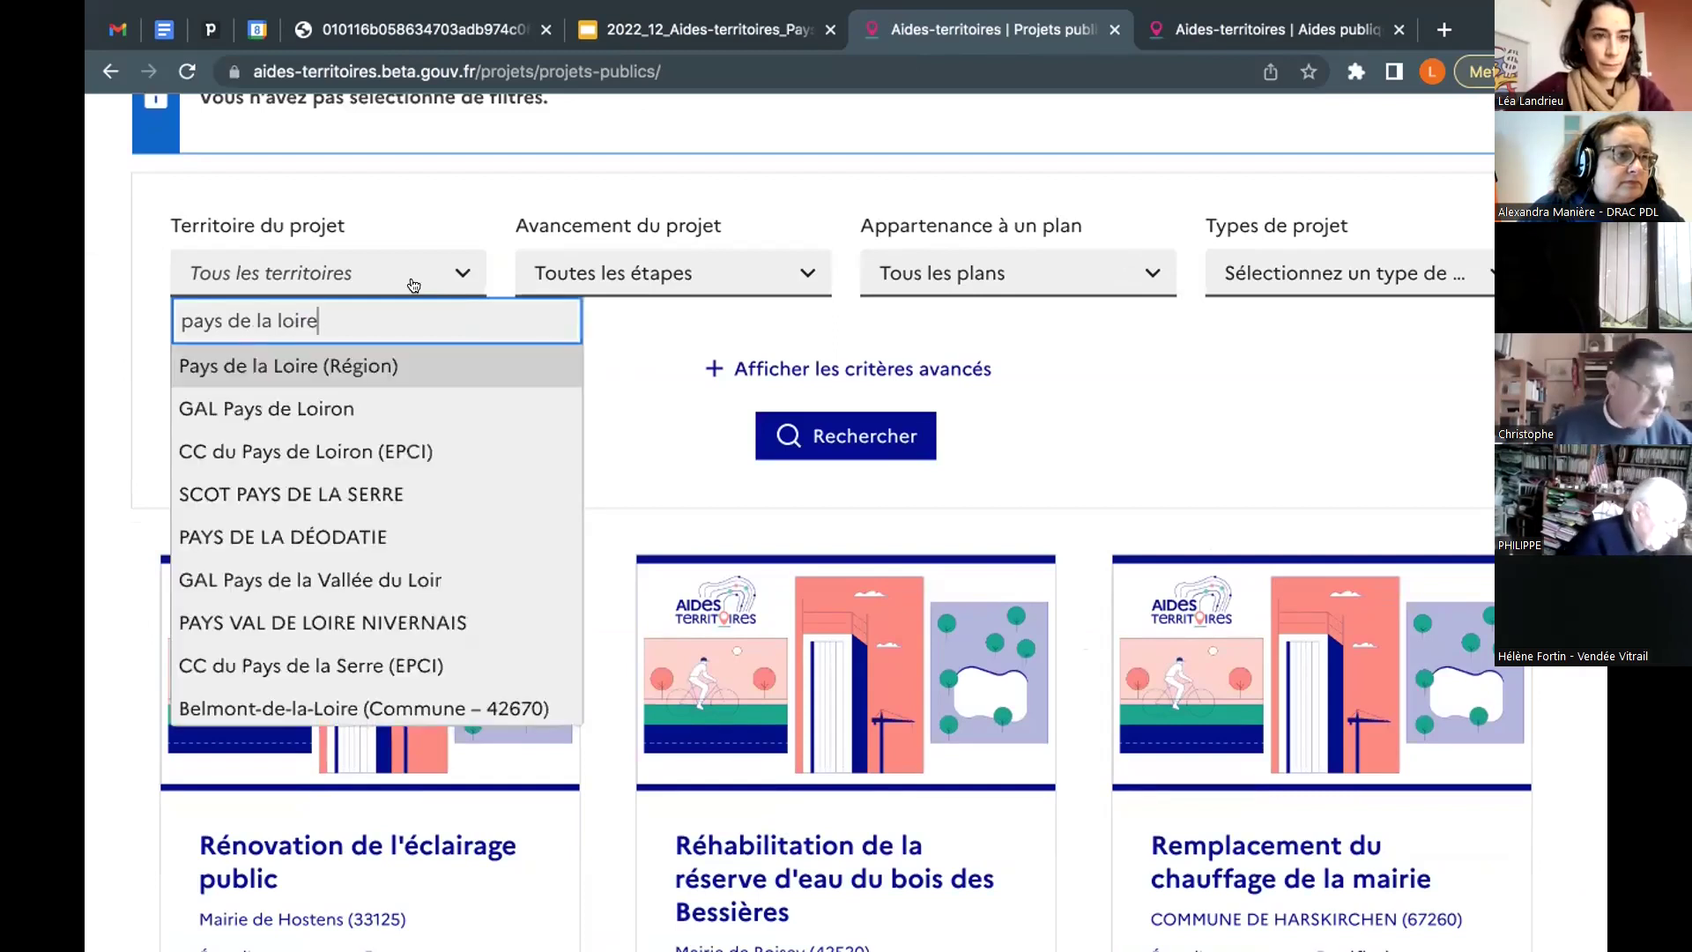
click(341, 368)
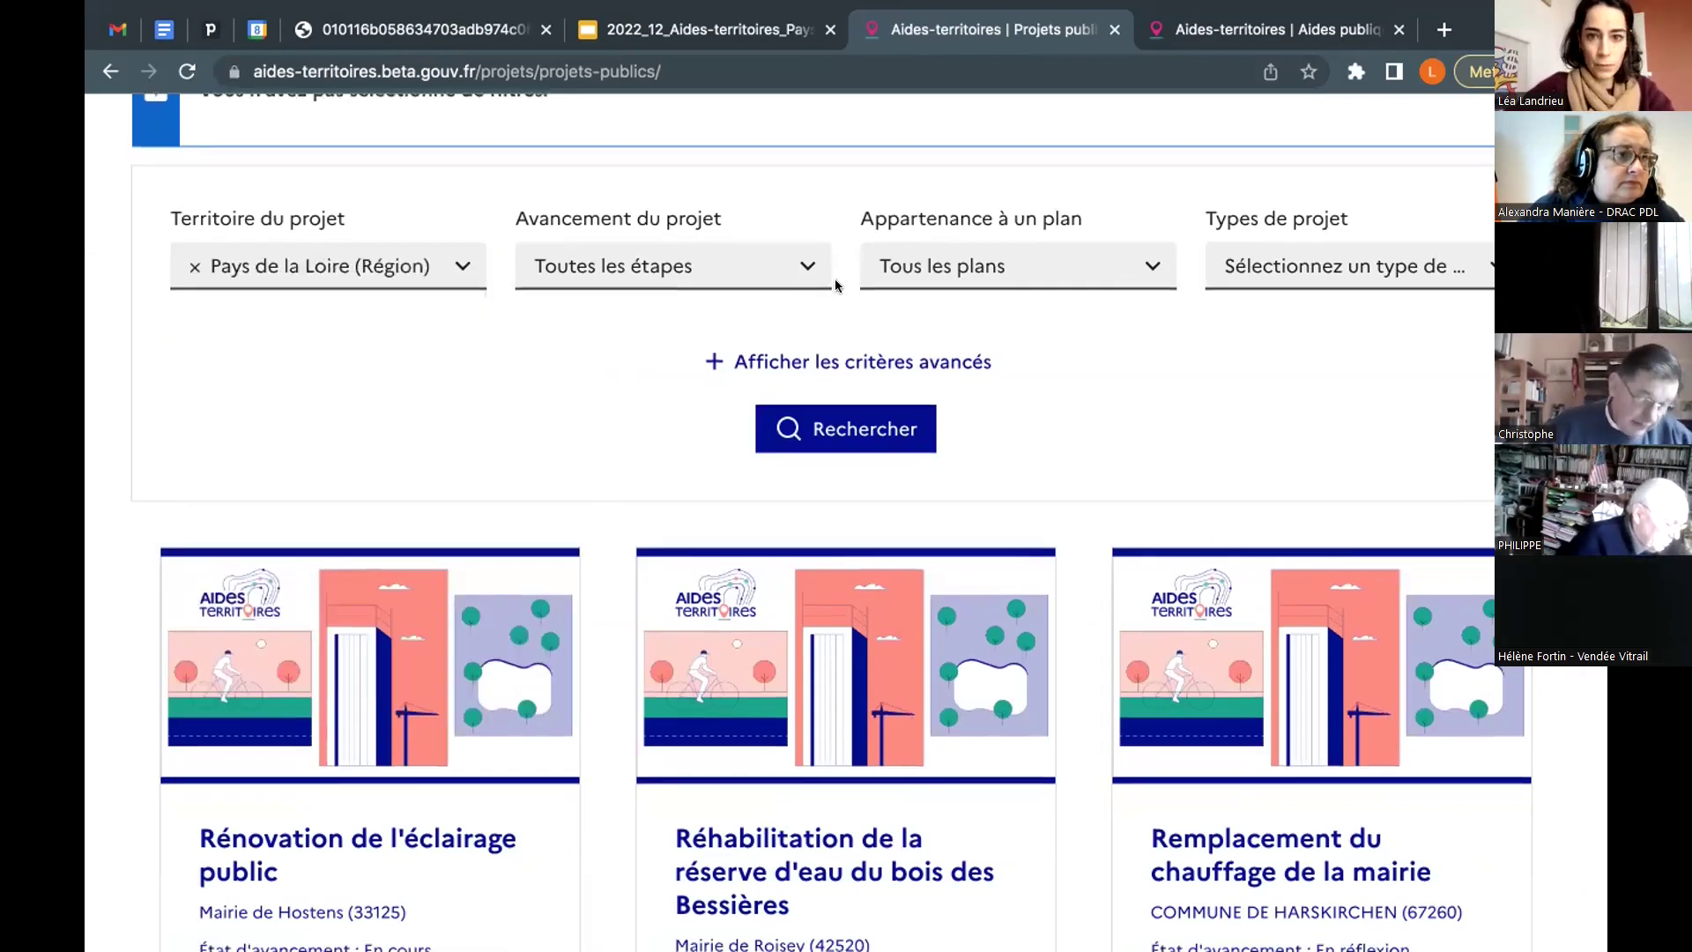
scroll(794, 300, down, 2)
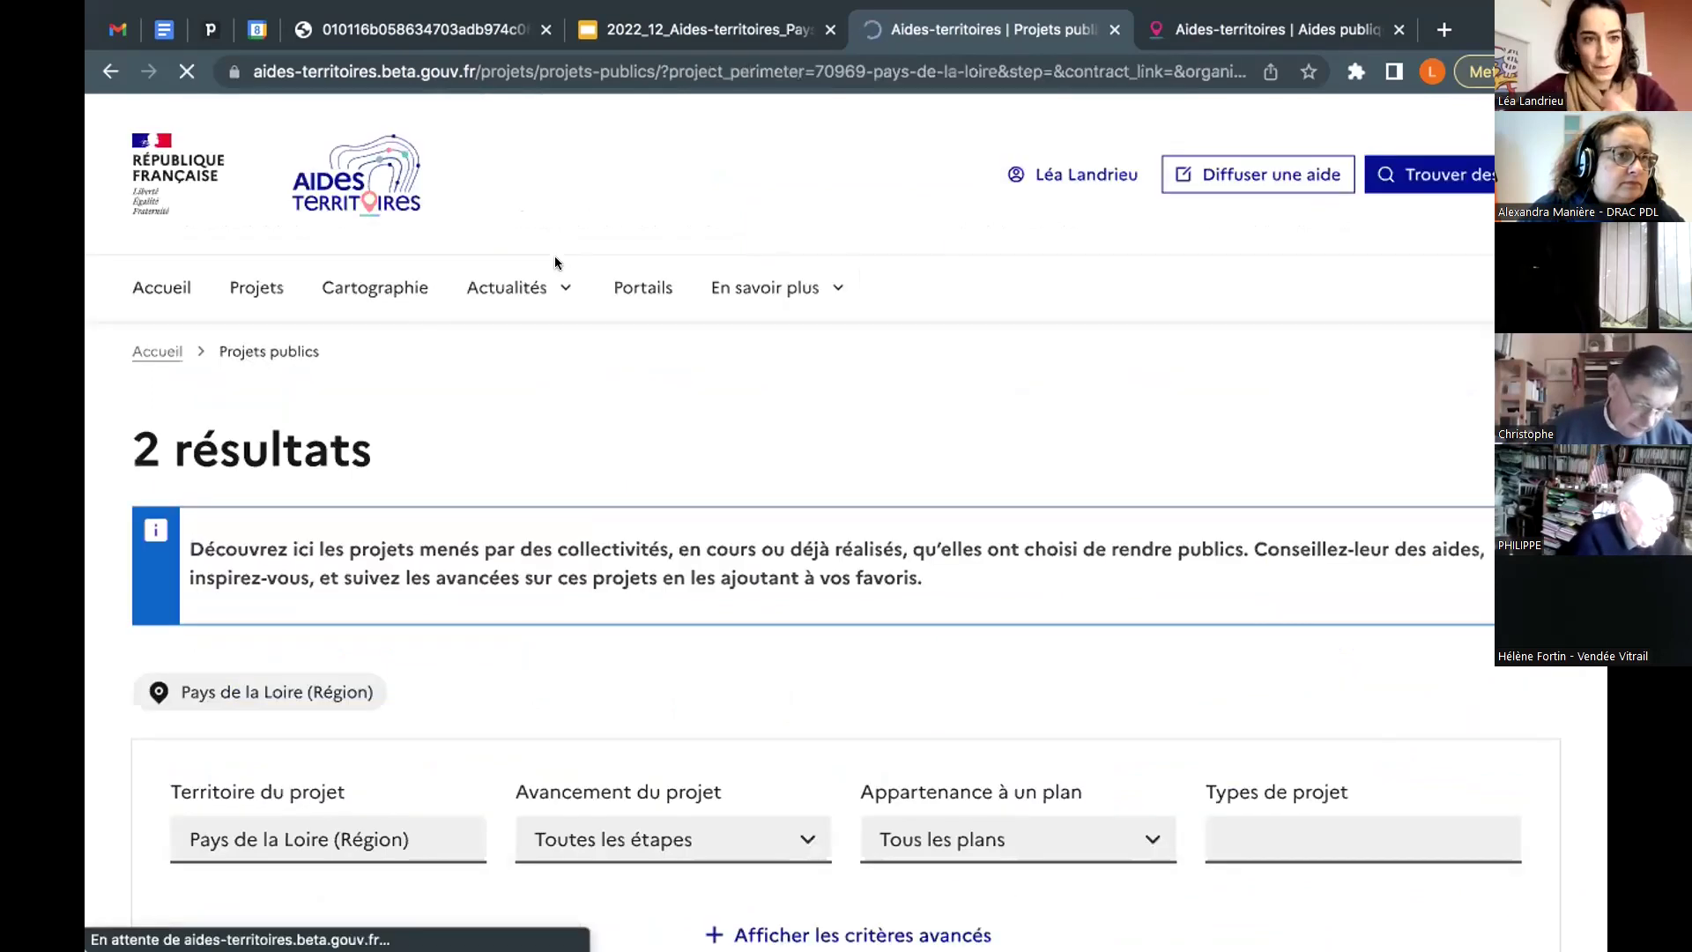
scroll(264, 572, down, 5)
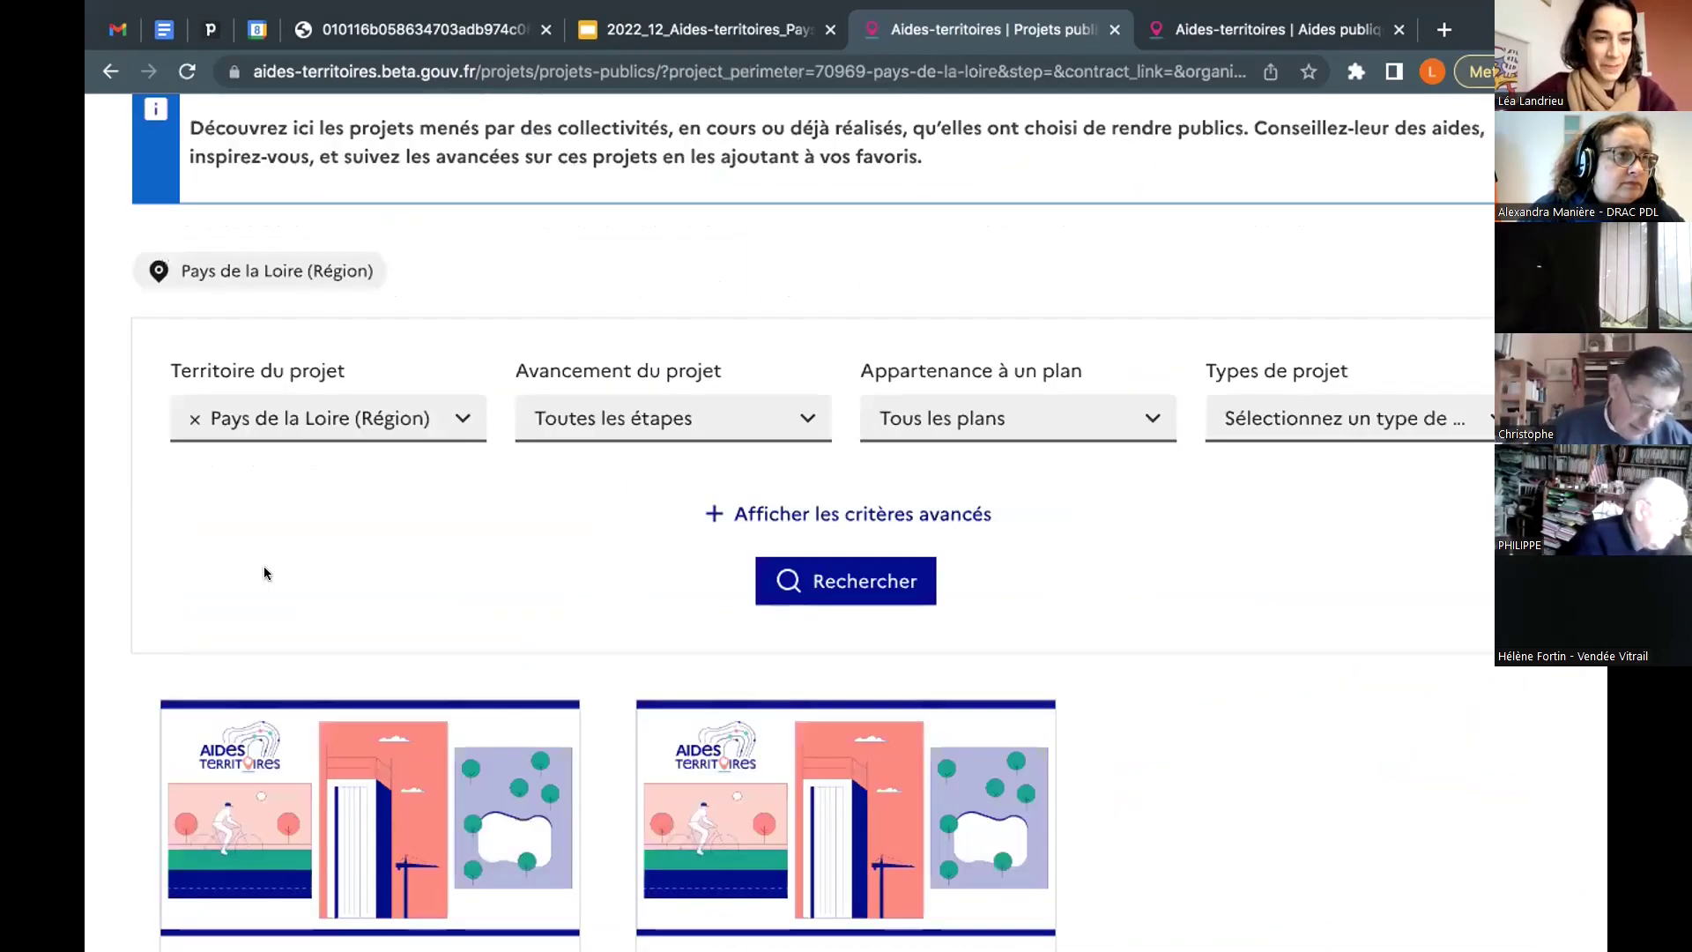
scroll(264, 573, down, 4)
scroll(1277, 700, down, 1)
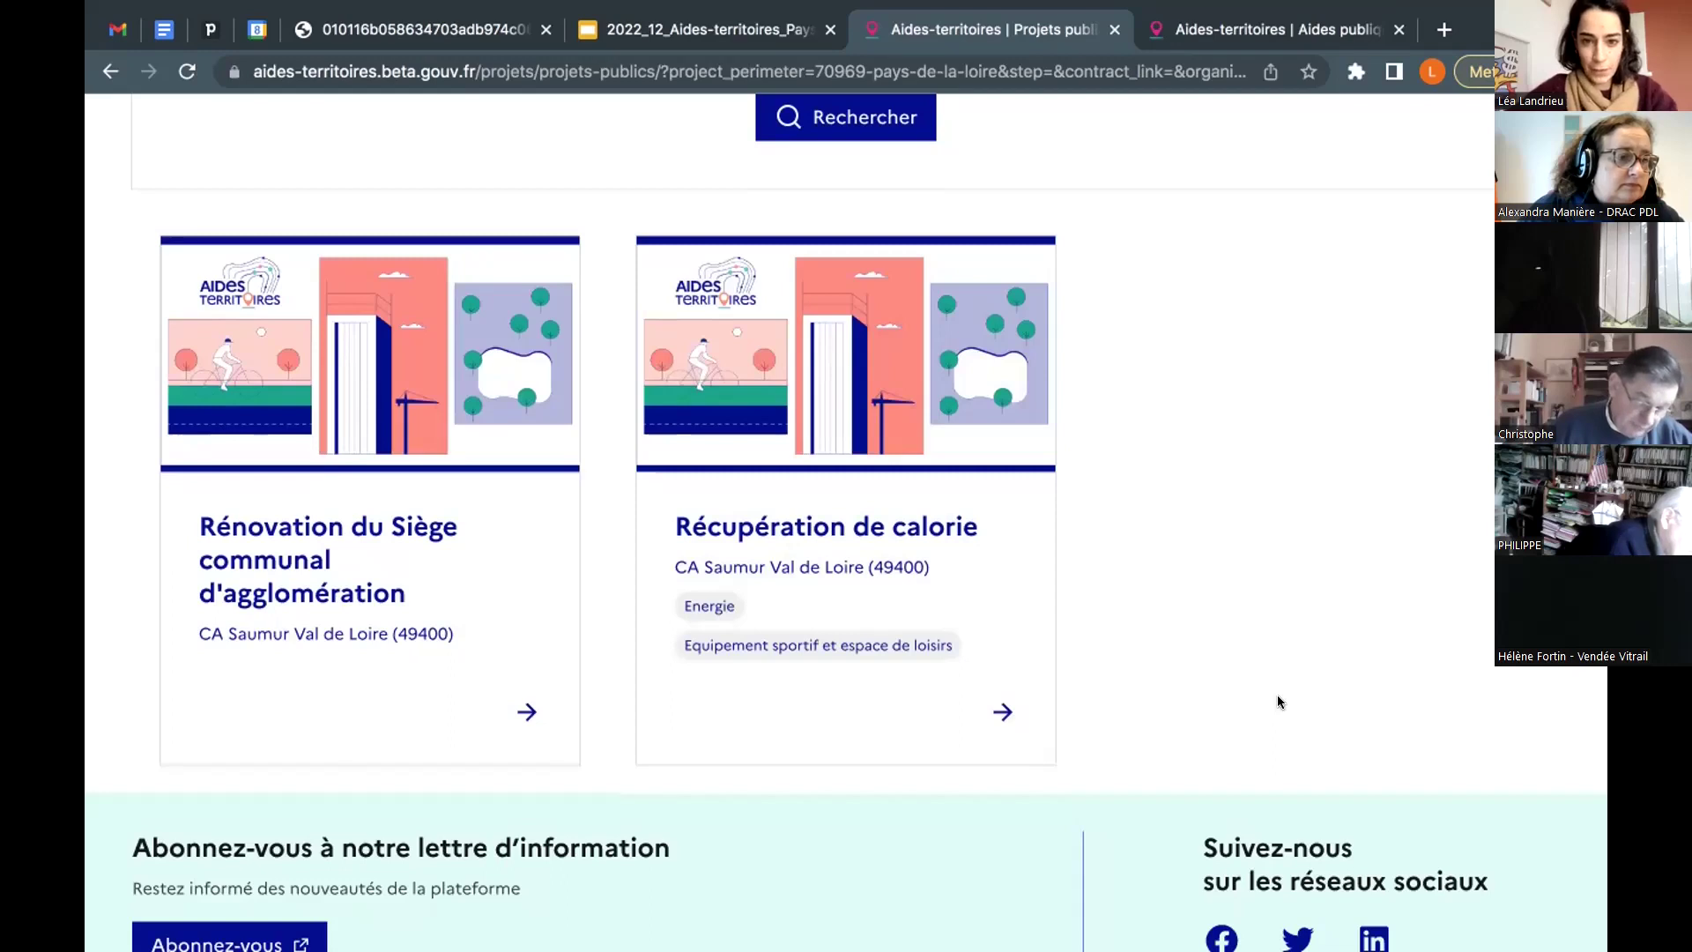
Step: Clear the Pays de la Loire territory filter and rerun the public projects search
scroll(1277, 695, up, 5)
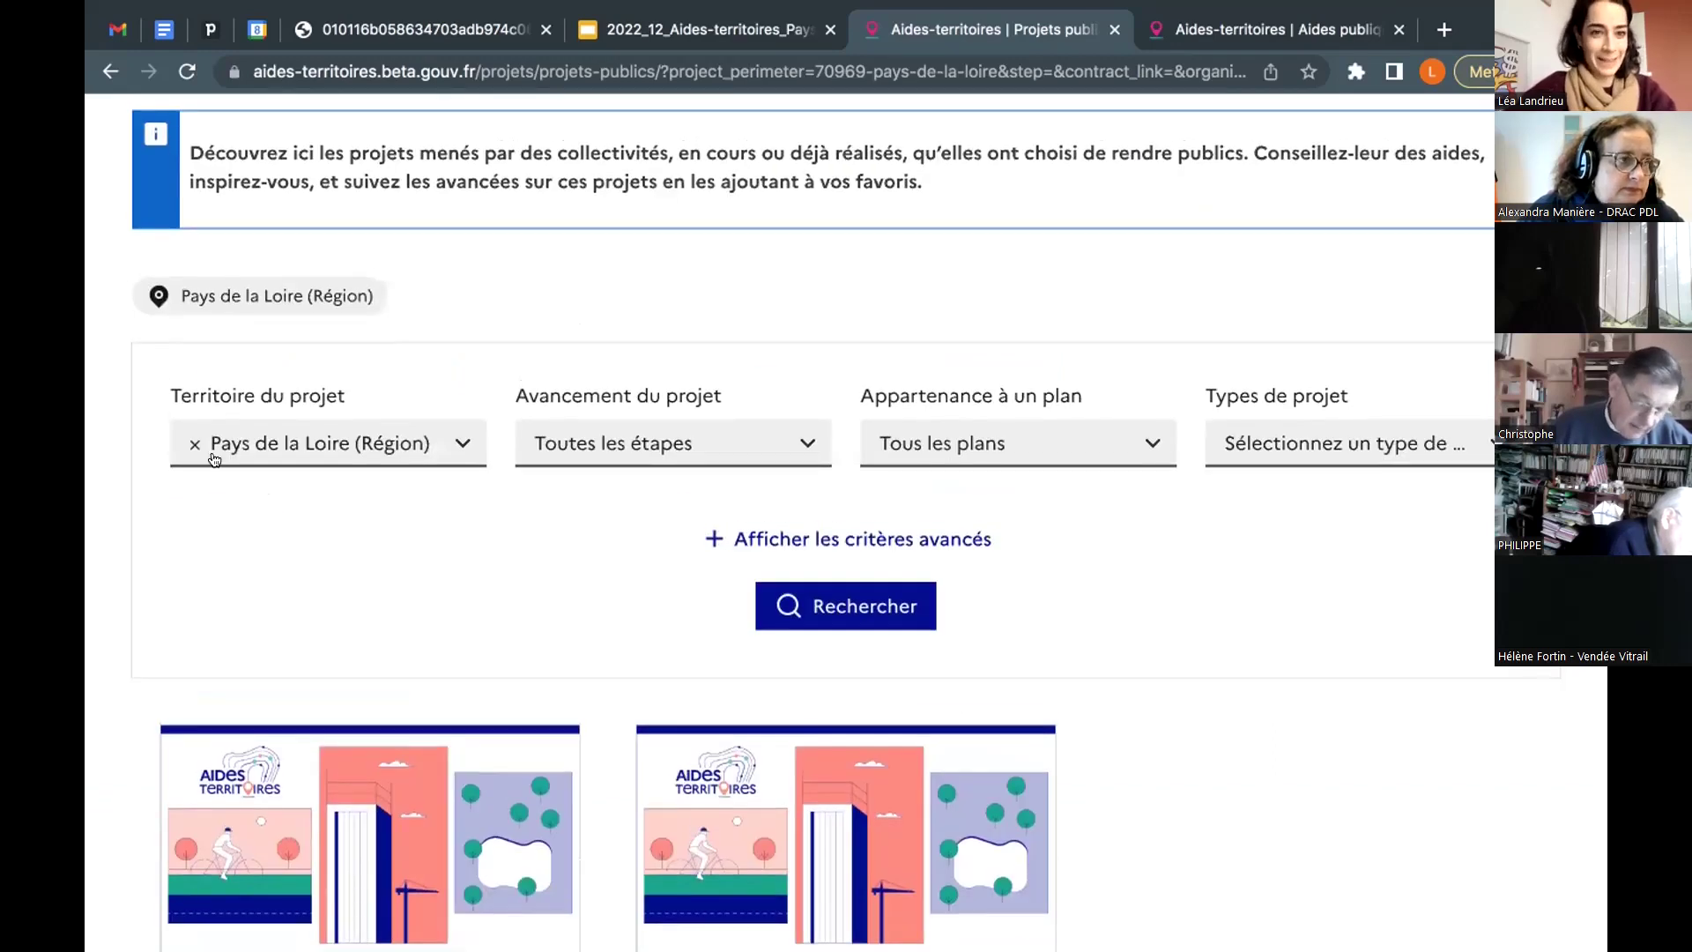
click(192, 440)
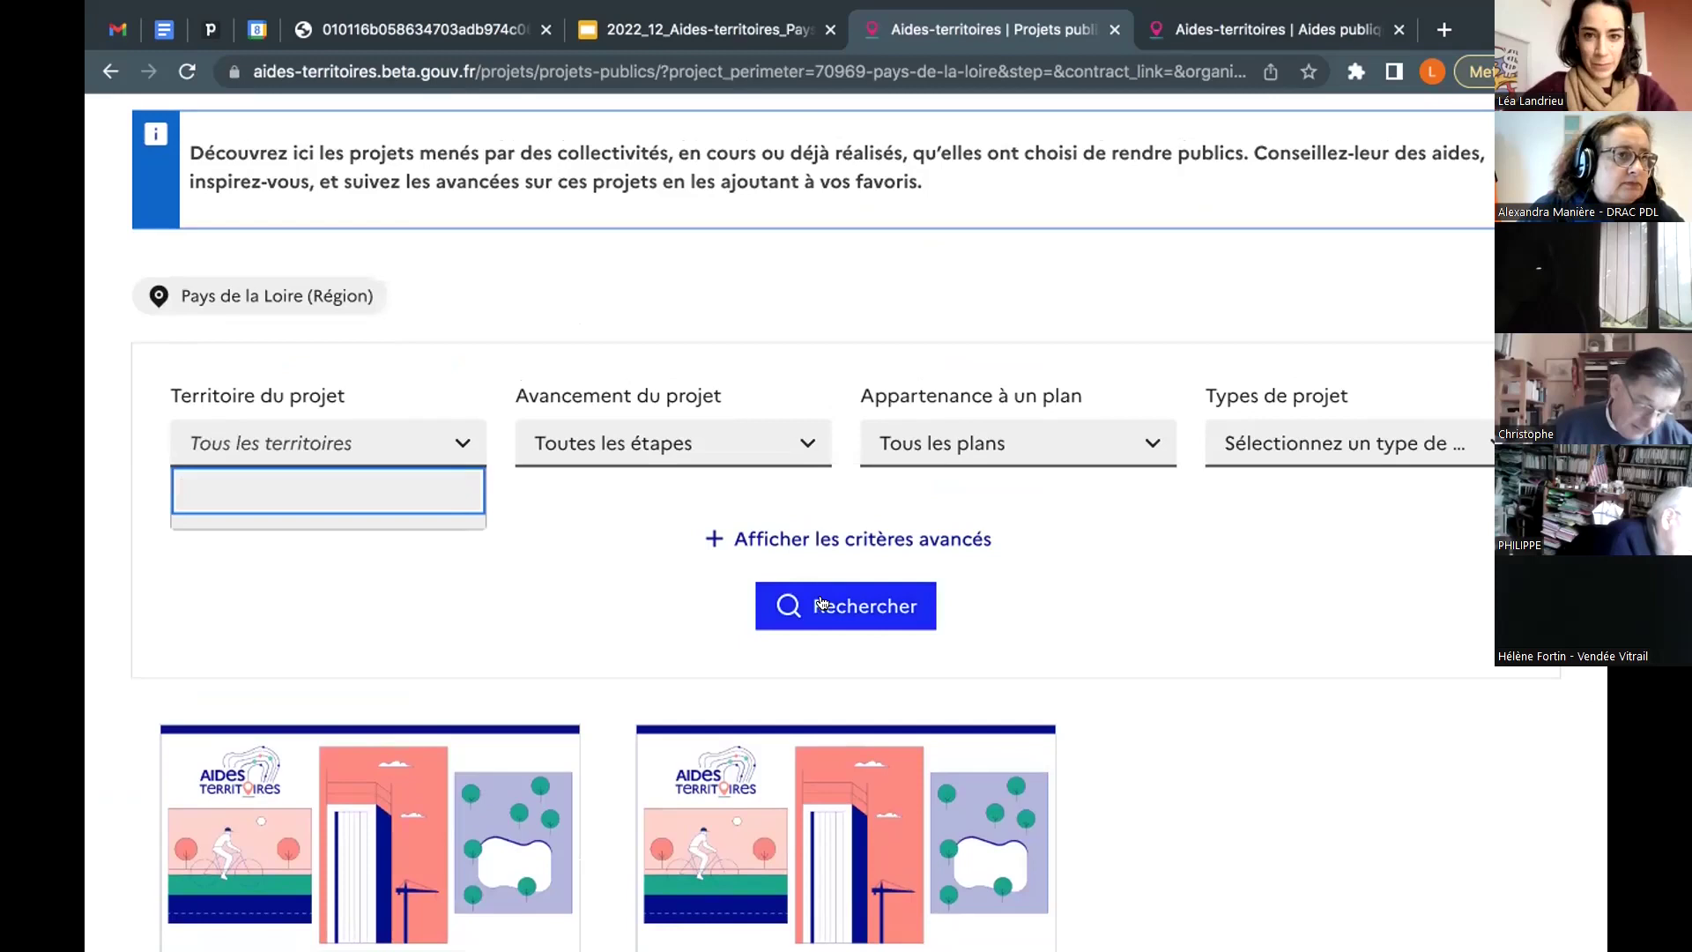
click(822, 608)
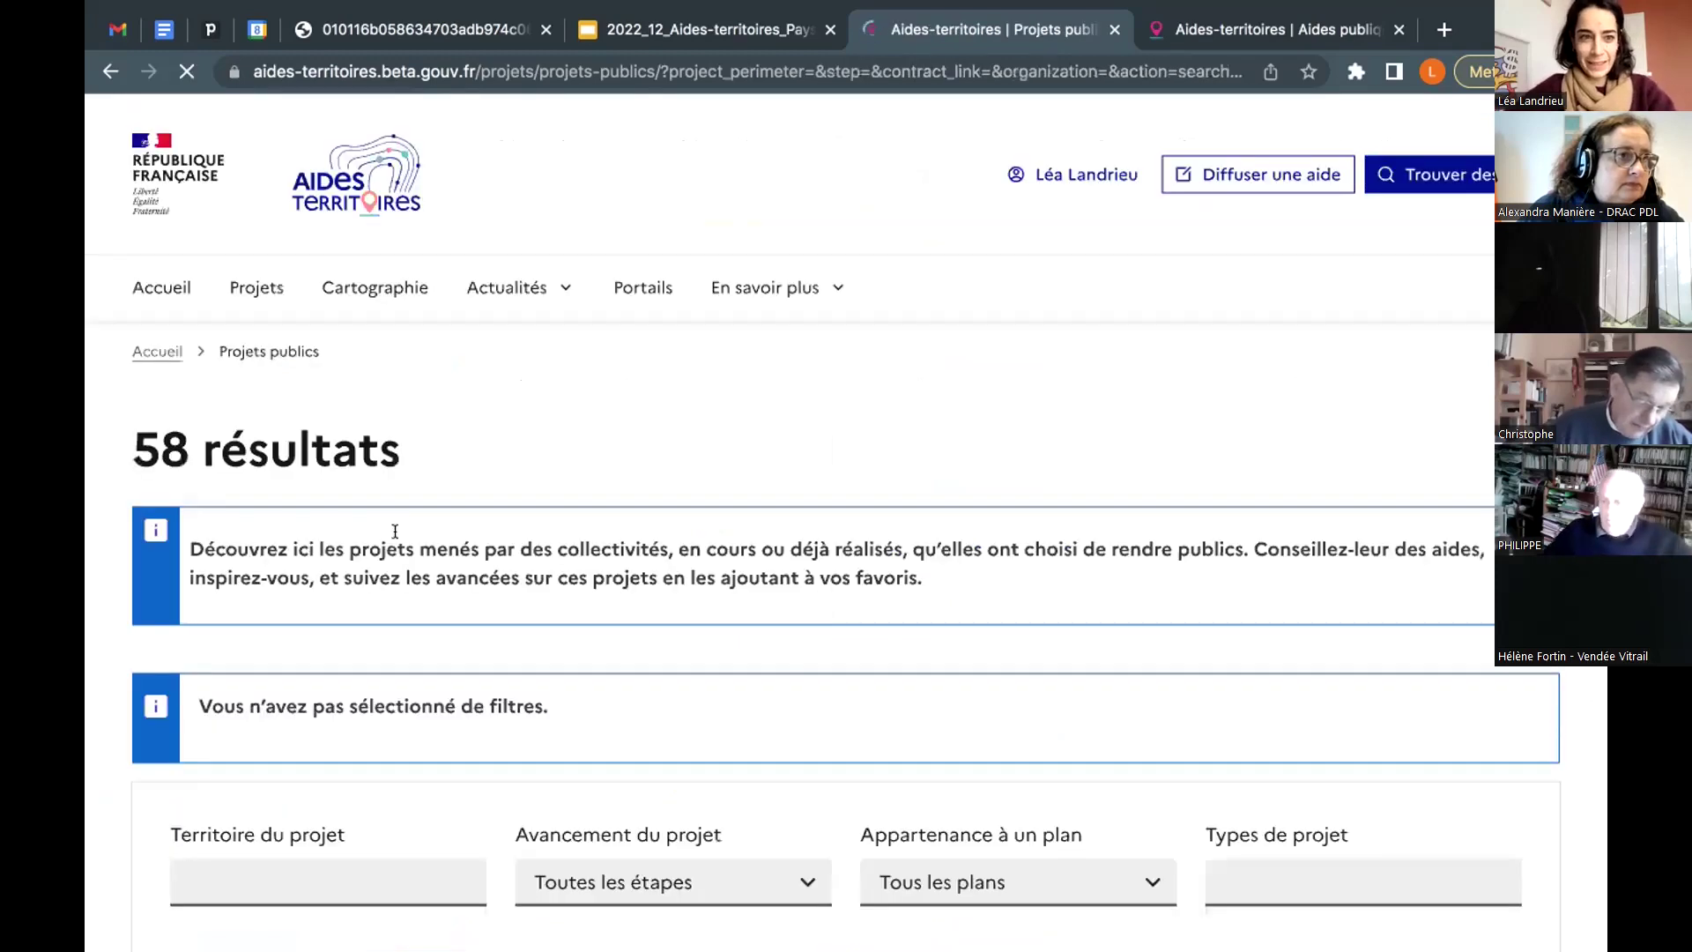
Step: Go to the home page and set the aid search territory to the commune of Le Croisic
click(176, 285)
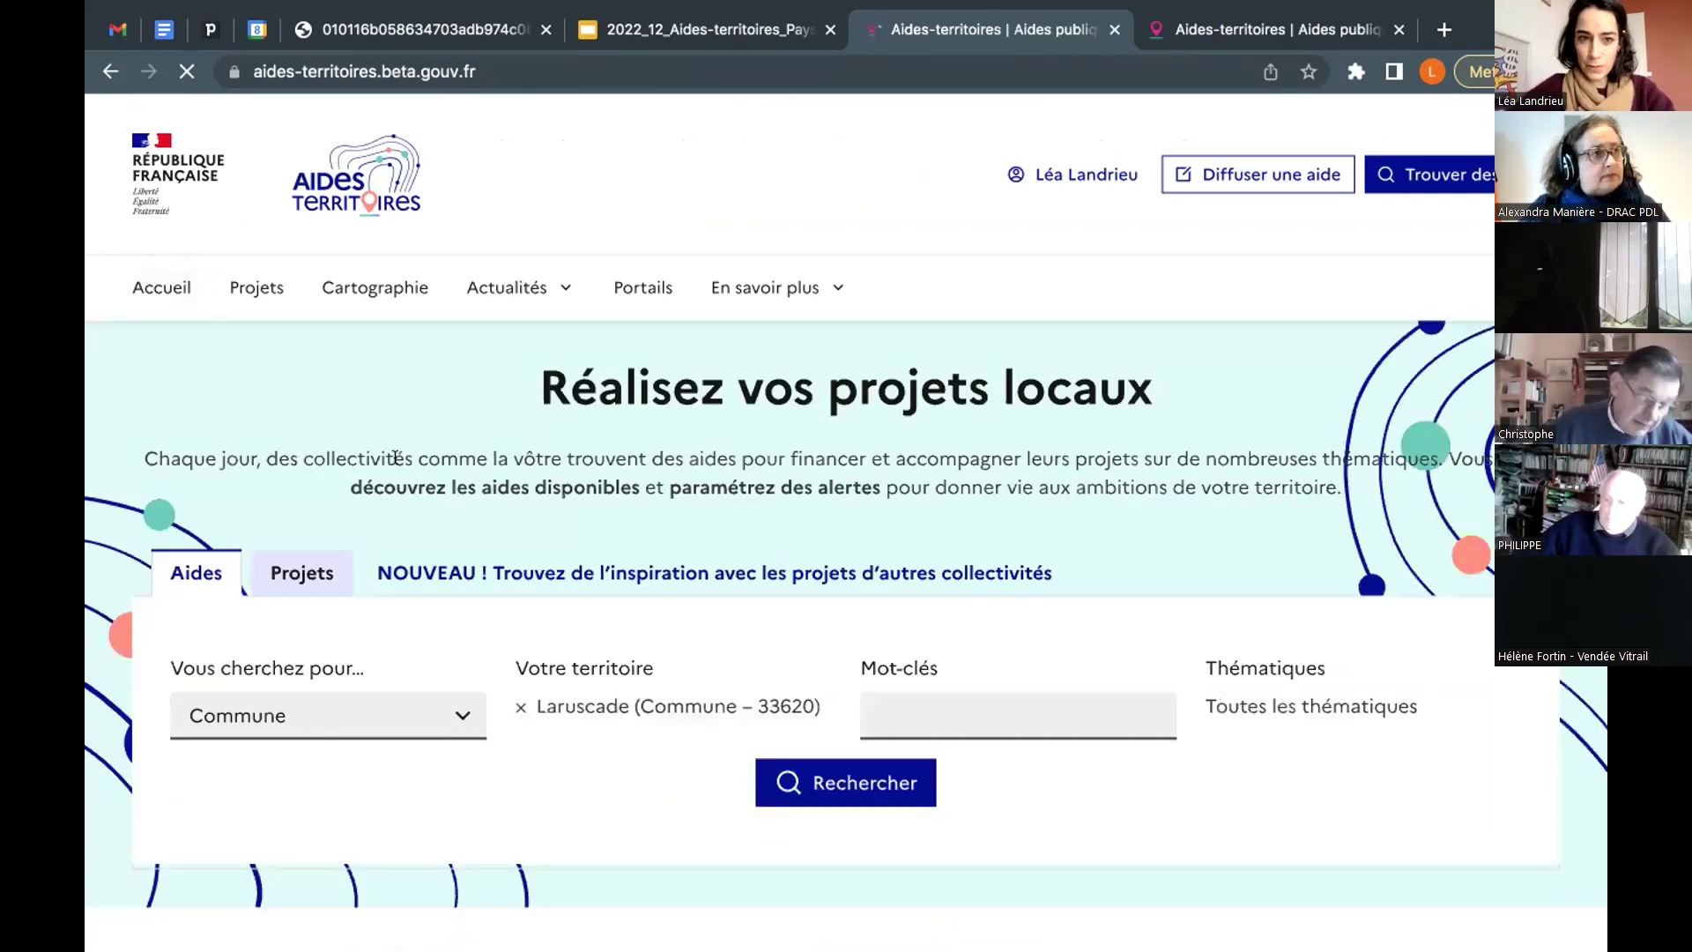
scroll(396, 456, down, 5)
click(585, 300)
text(crois)
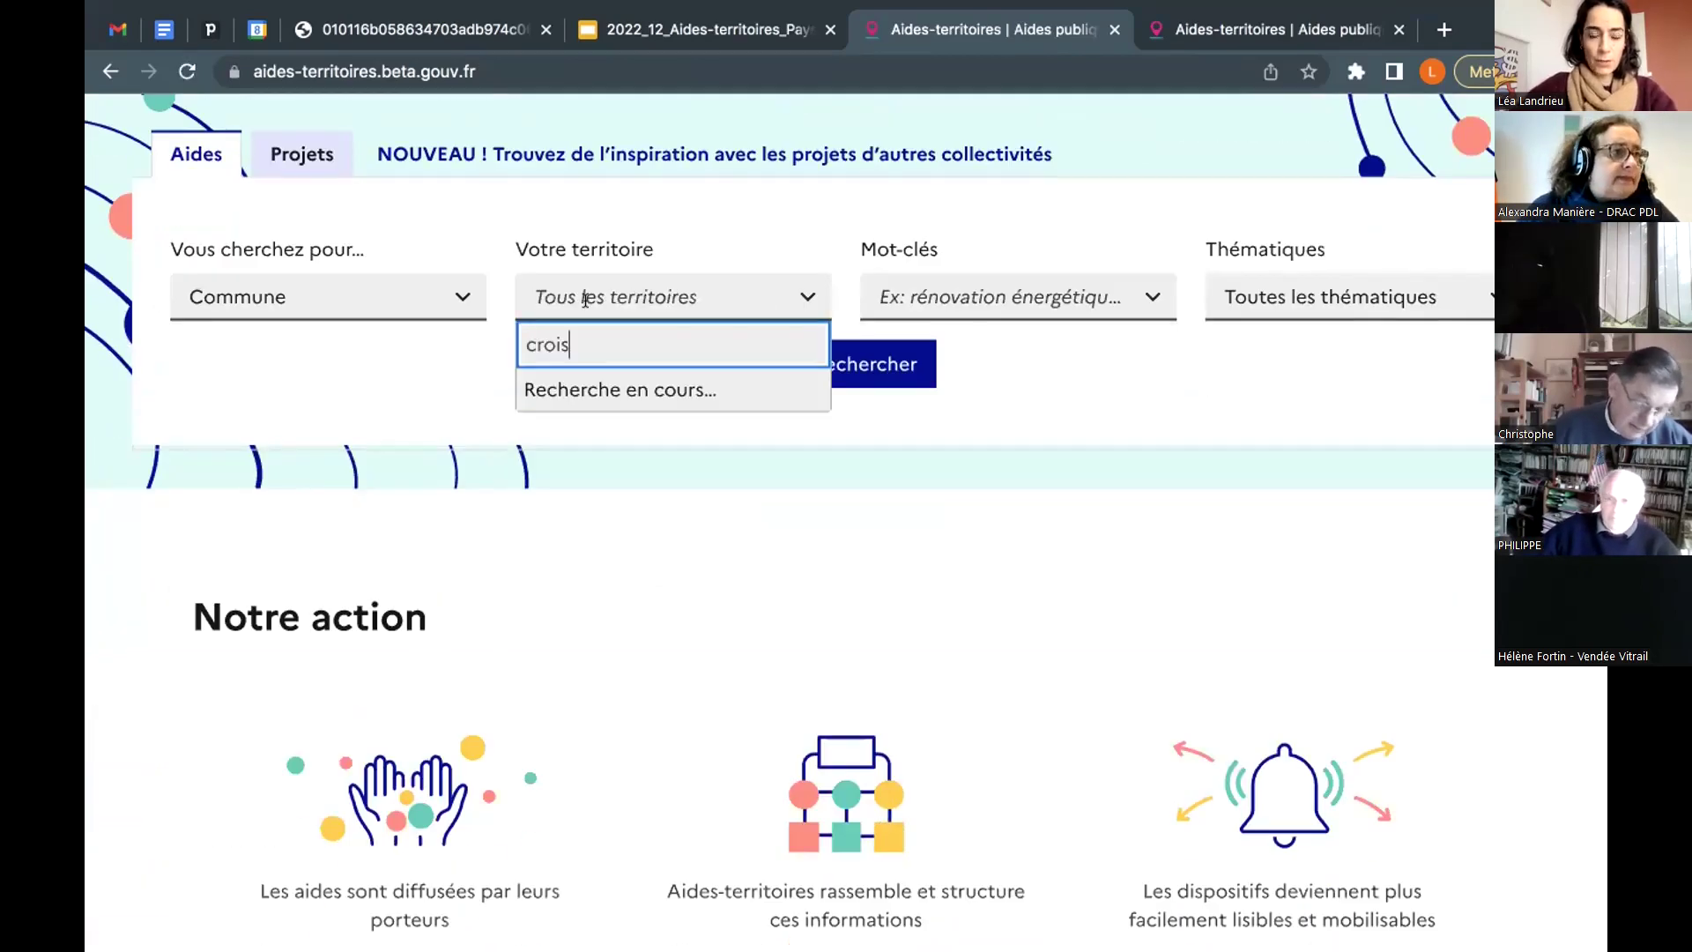
text(ic)
click(585, 386)
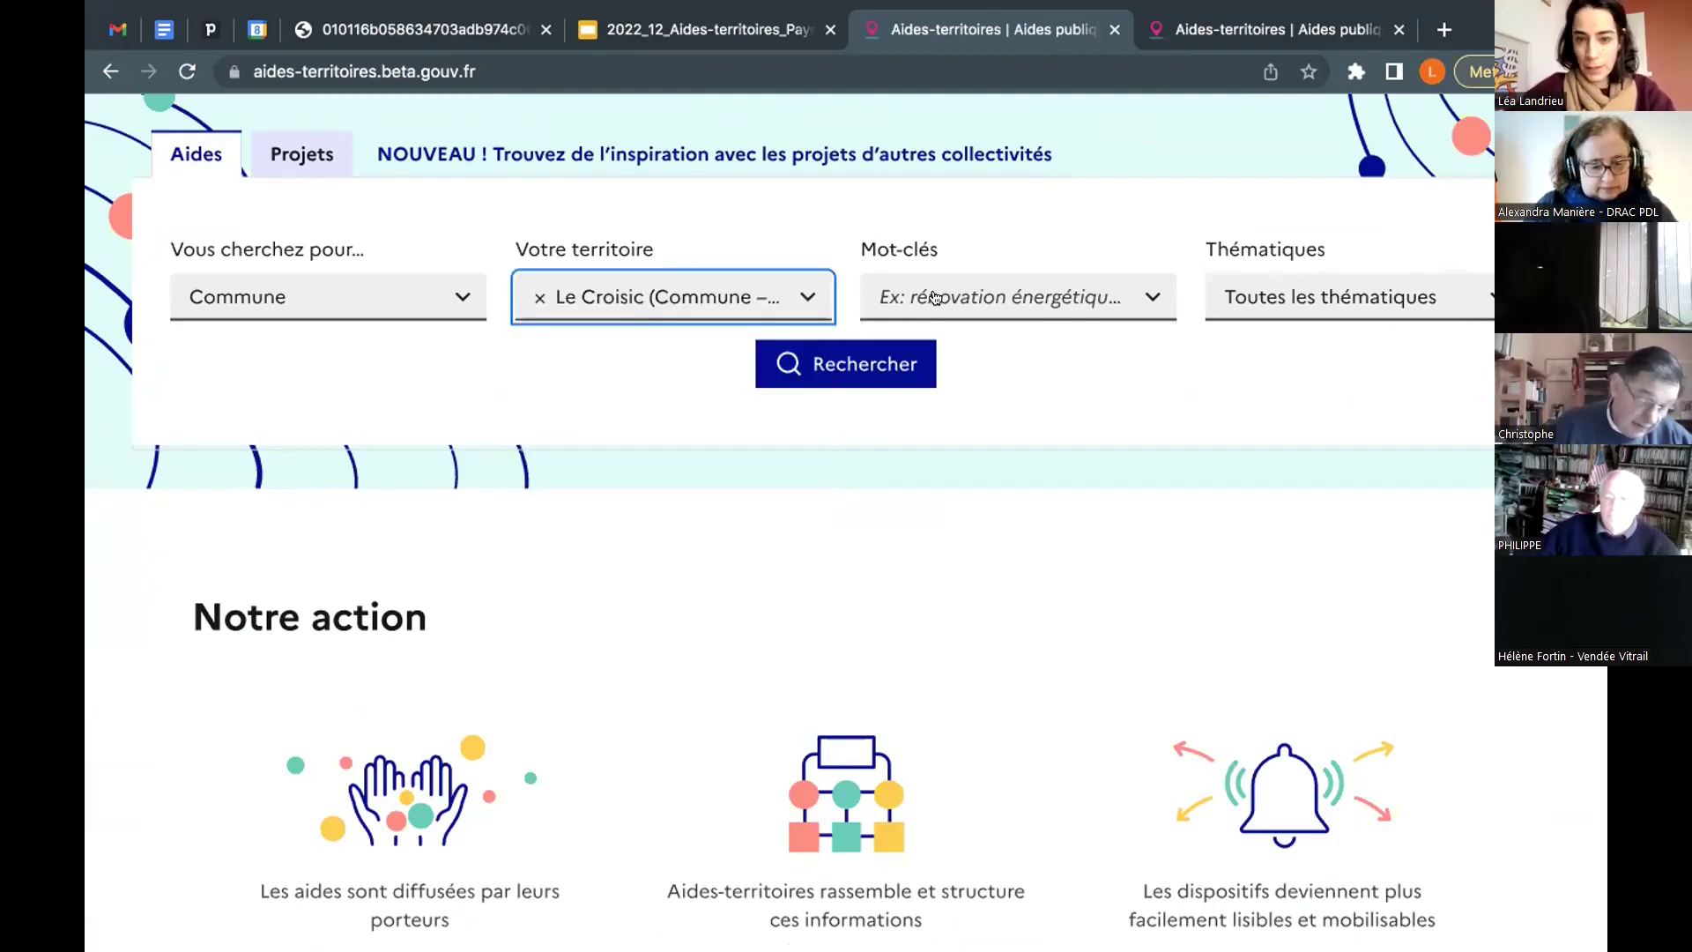
Step: Add the keyword "espace vert", run the aid search, and look through the listed aids
click(936, 297)
text(e)
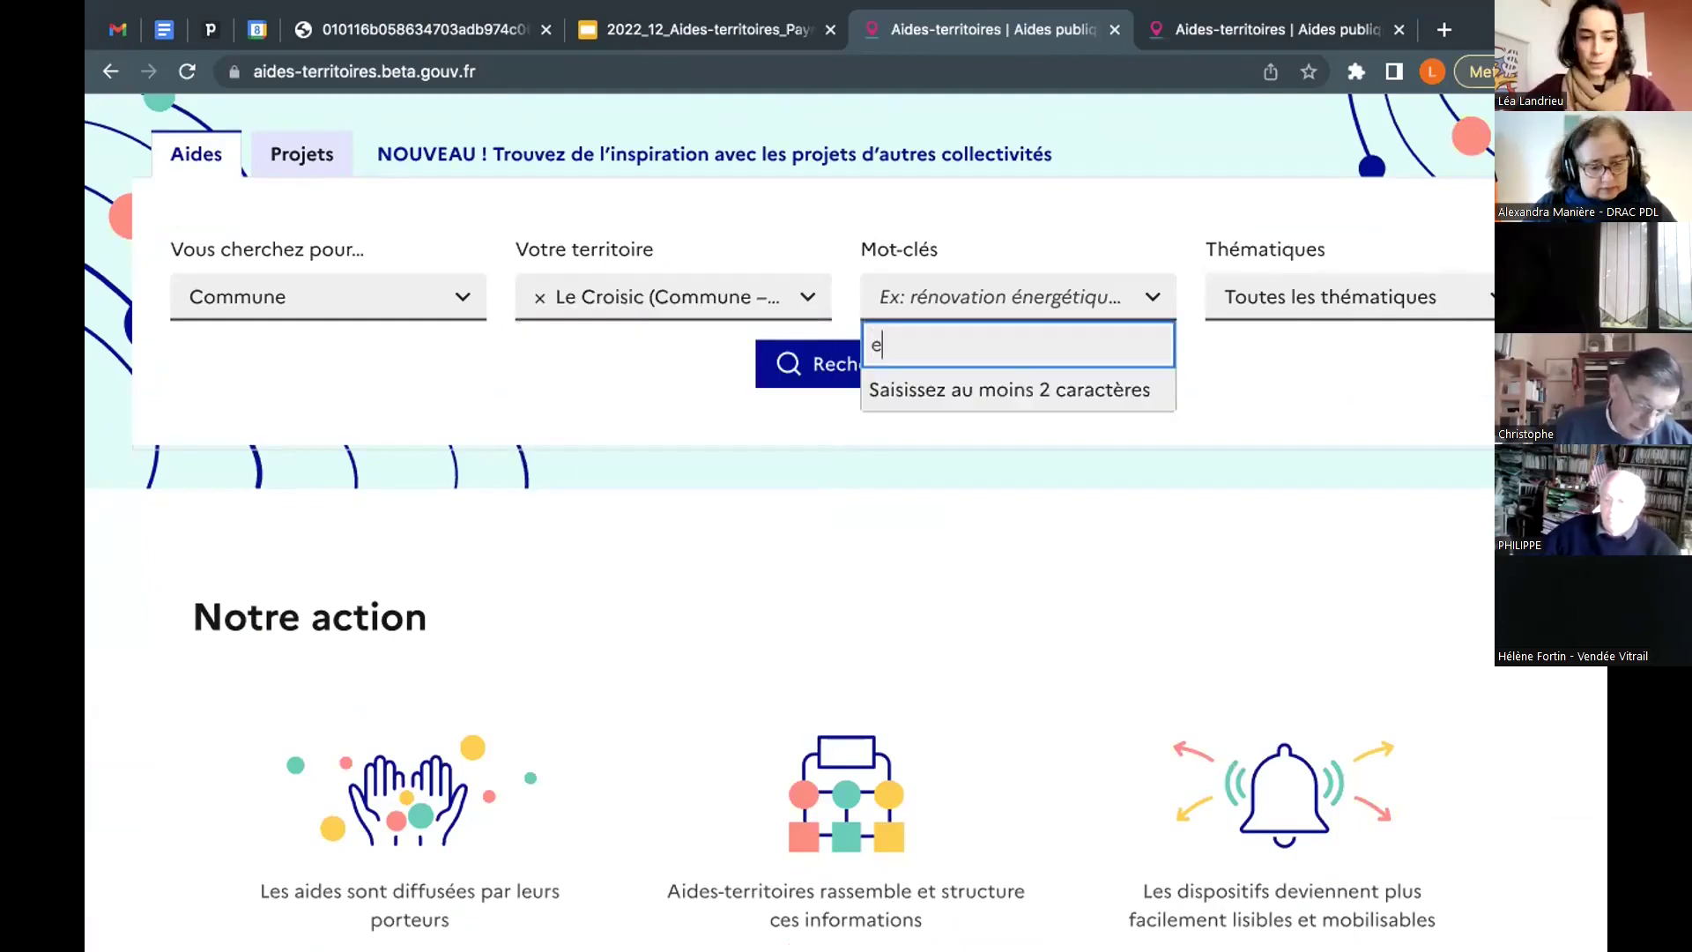
text(space vert)
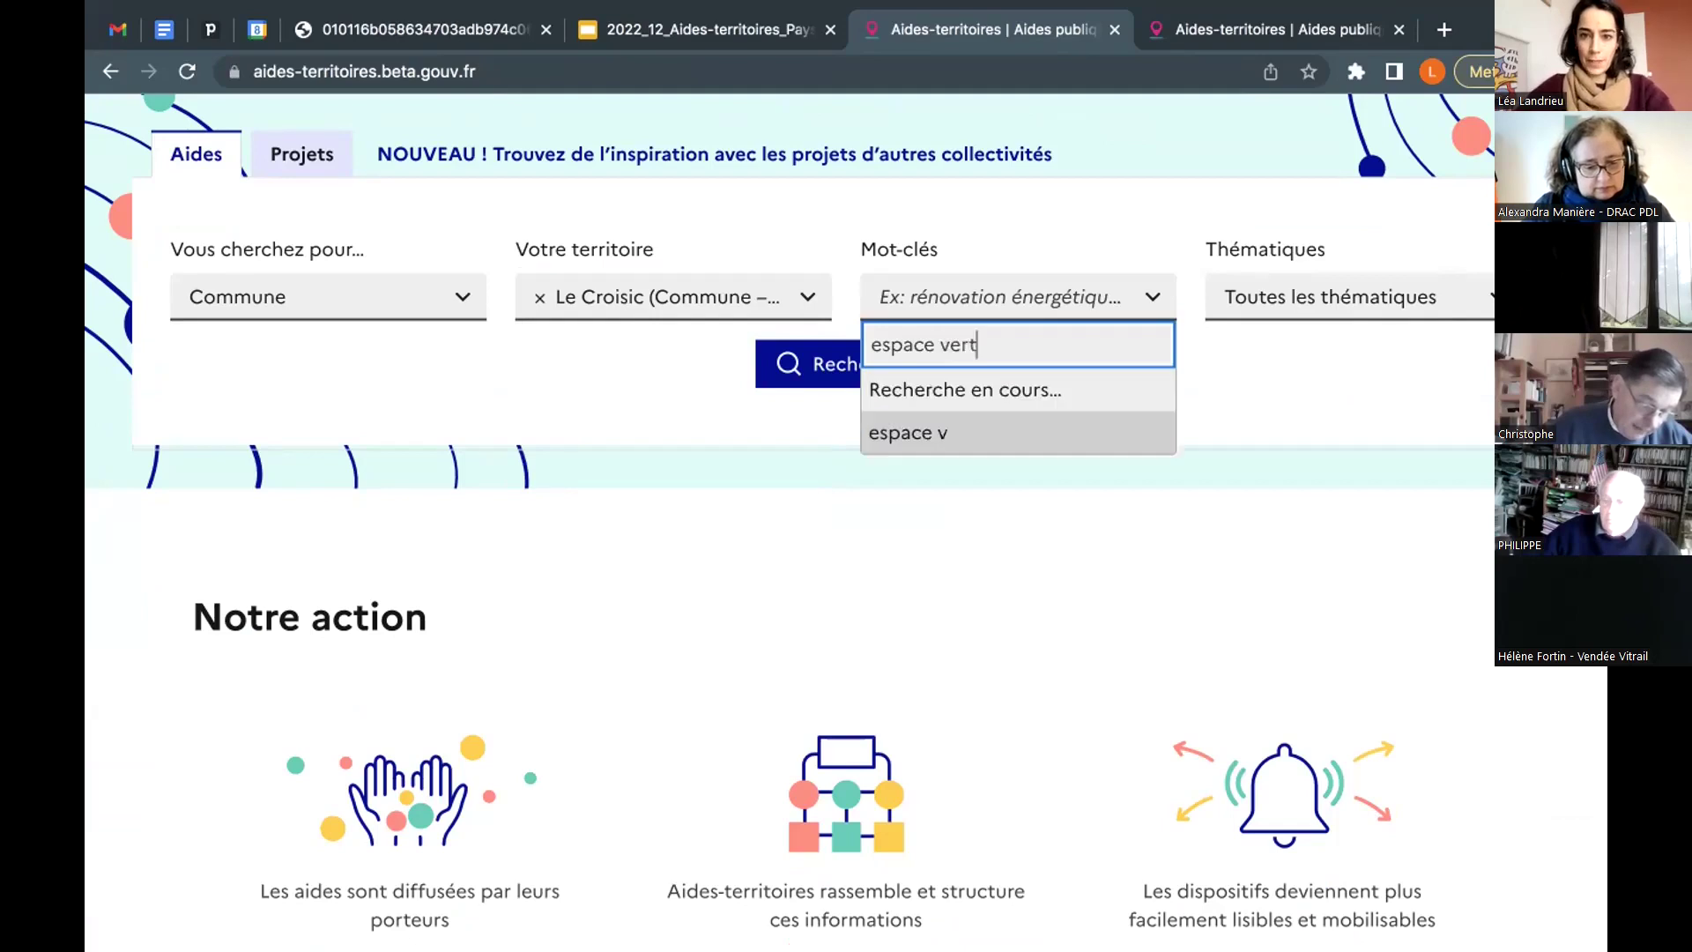
scroll(961, 234, down, 1)
click(934, 316)
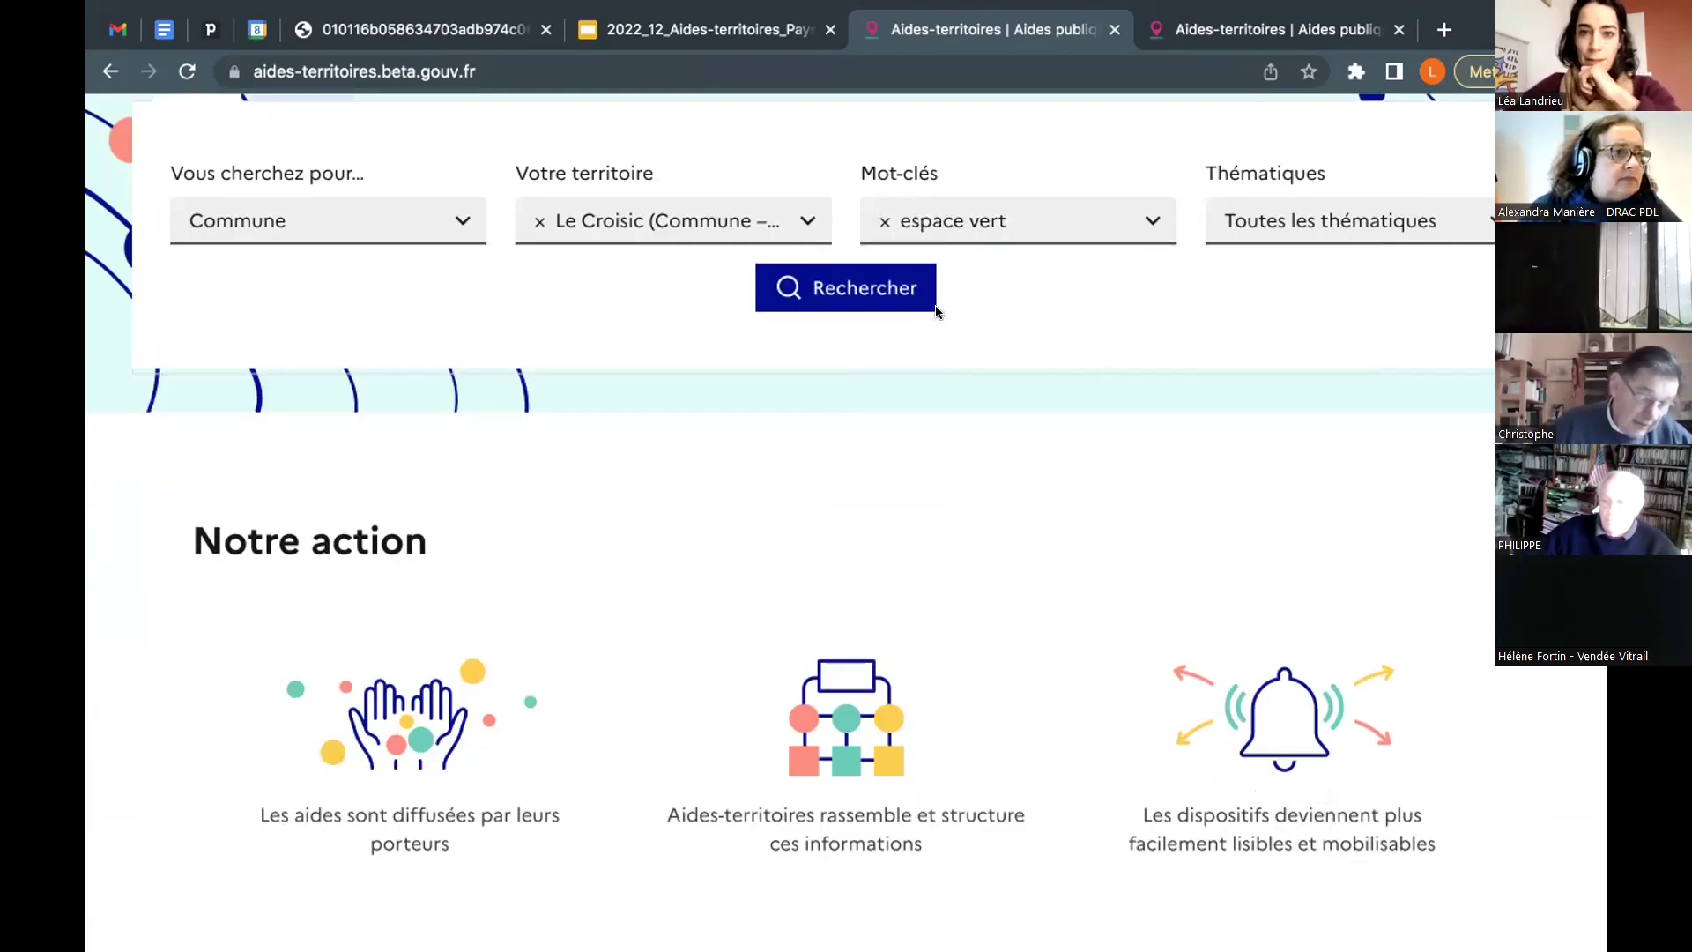
click(865, 291)
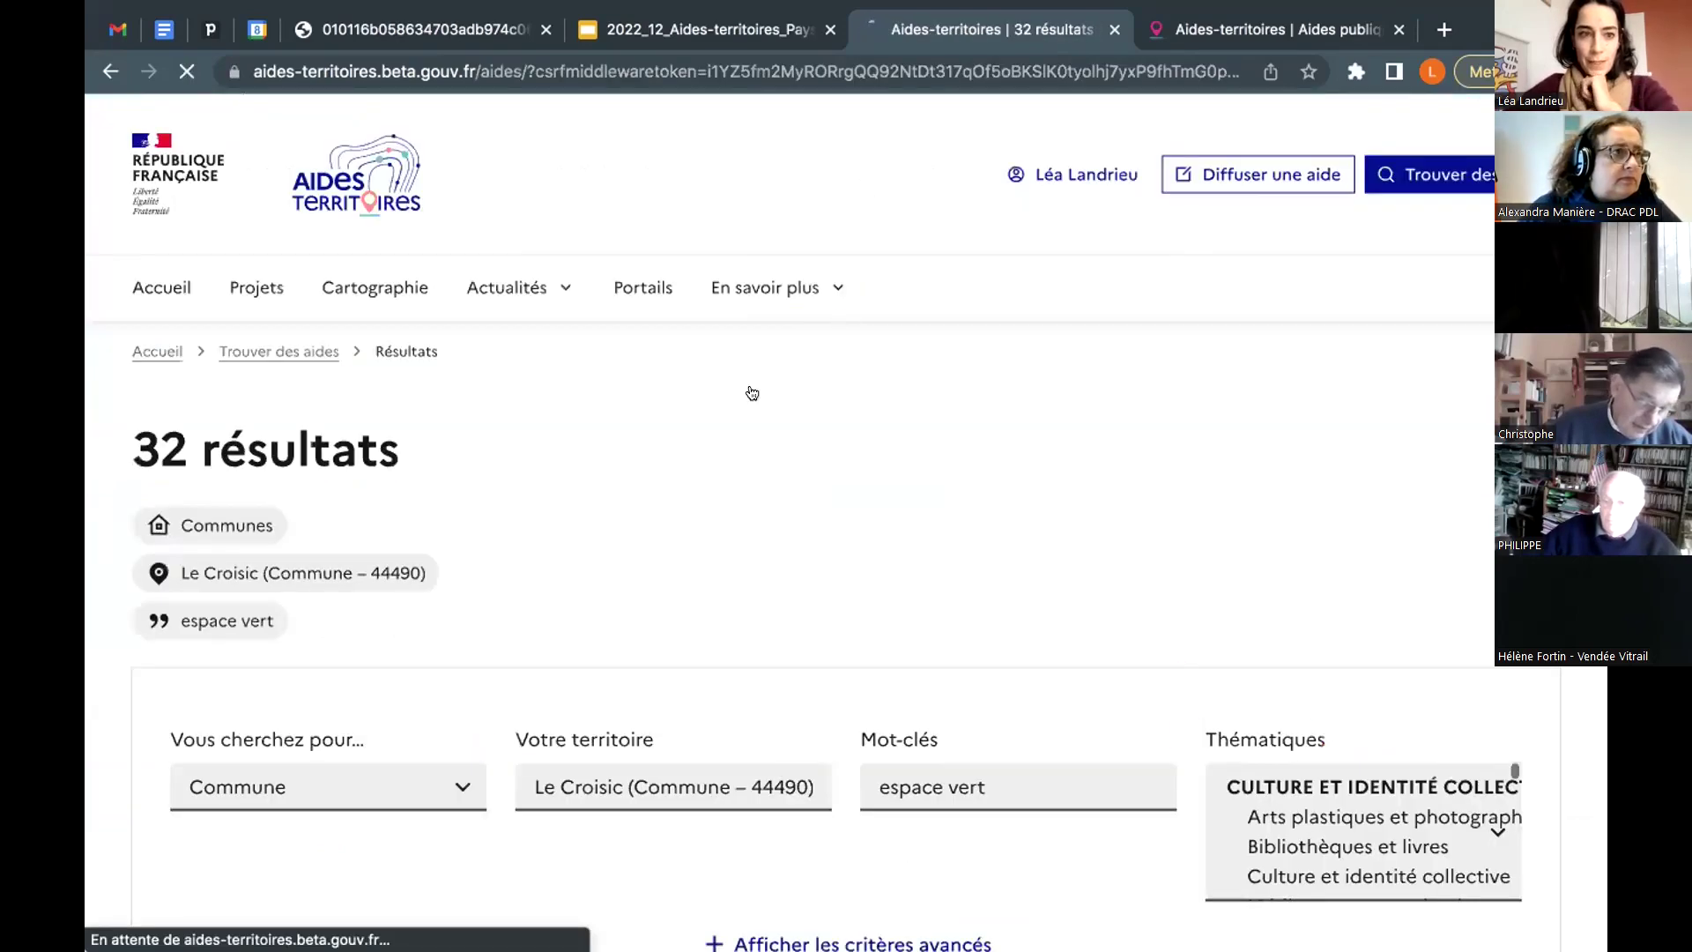
scroll(652, 606, down, 1)
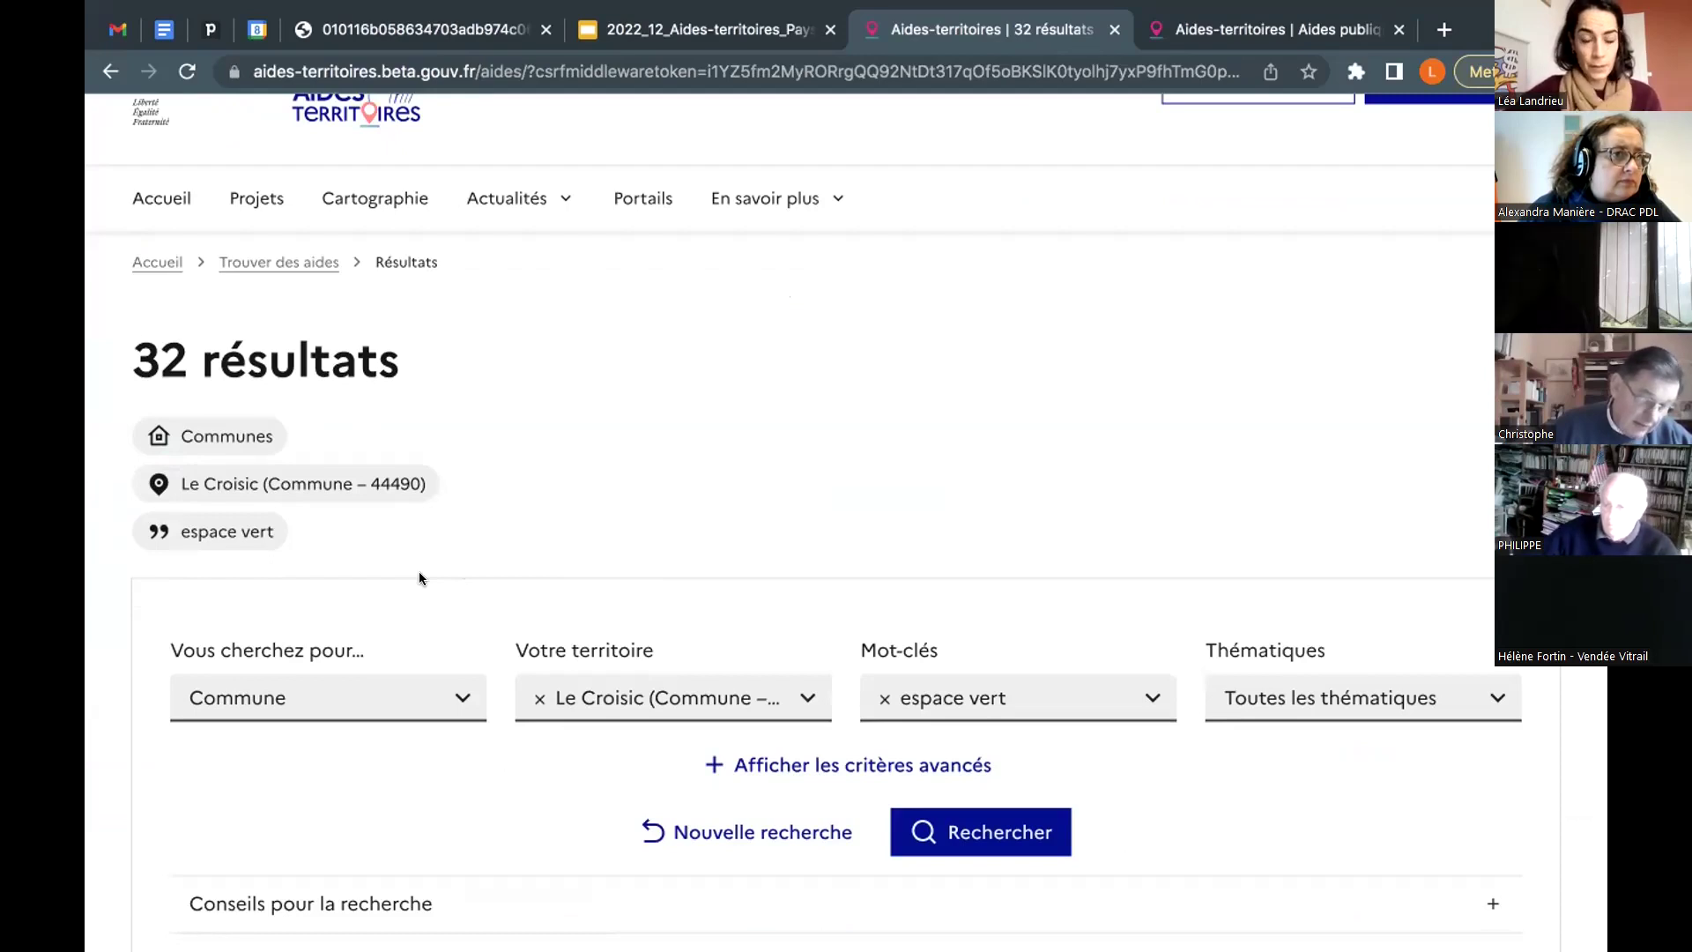
scroll(419, 578, down, 6)
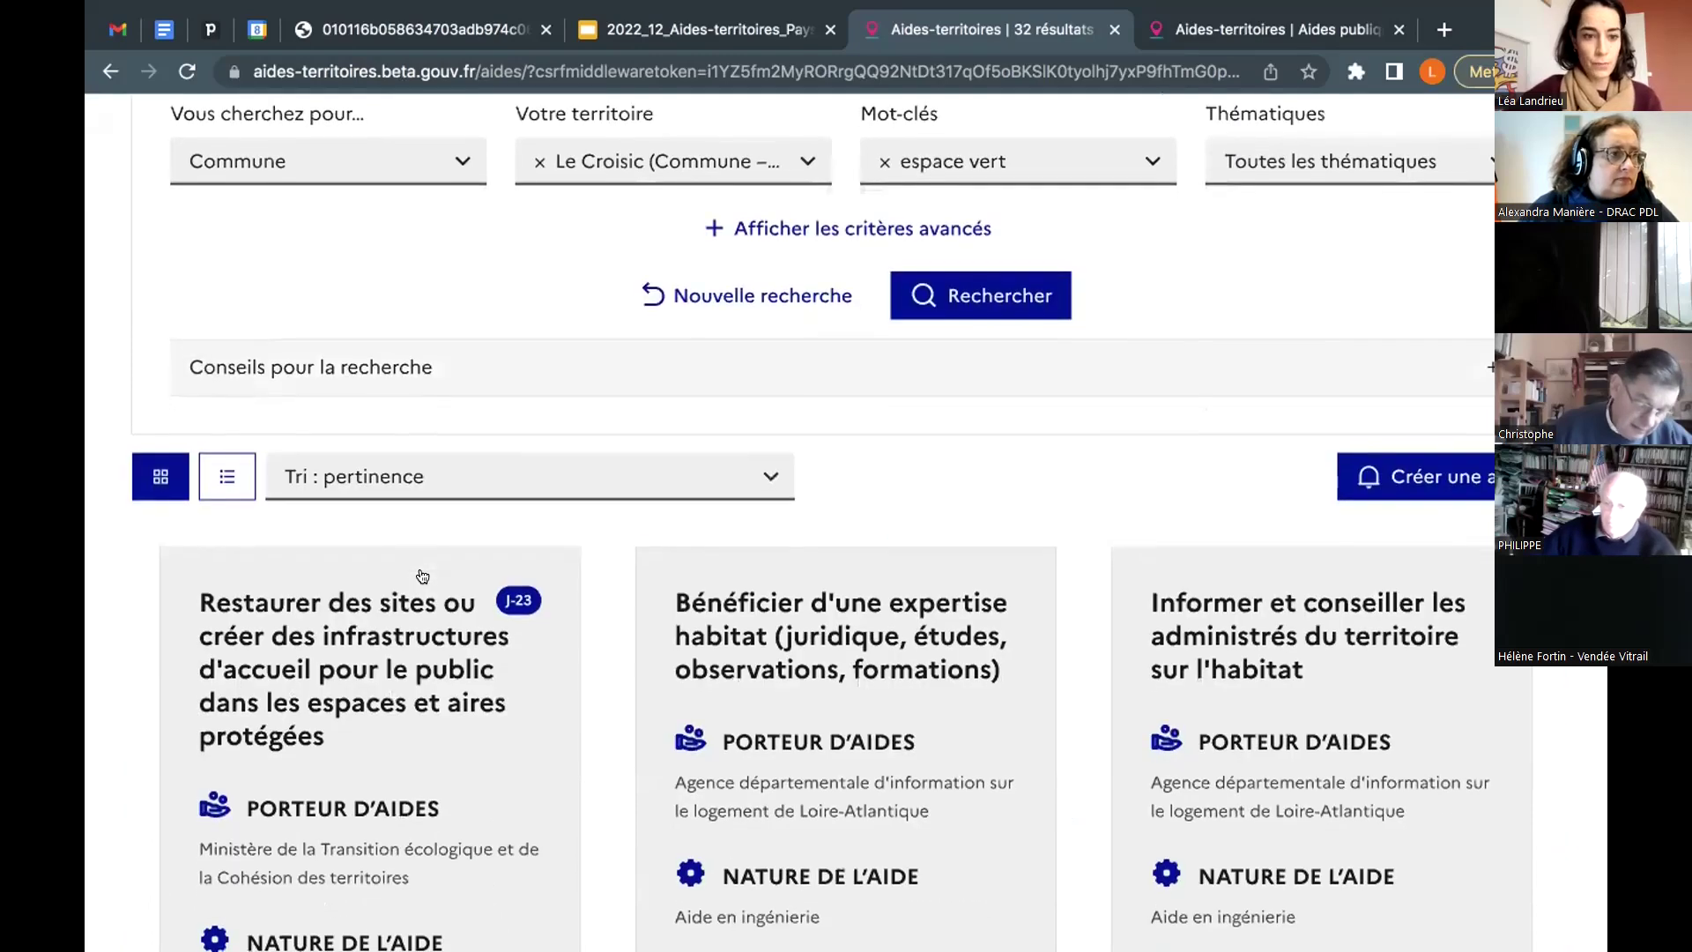
scroll(422, 576, down, 2)
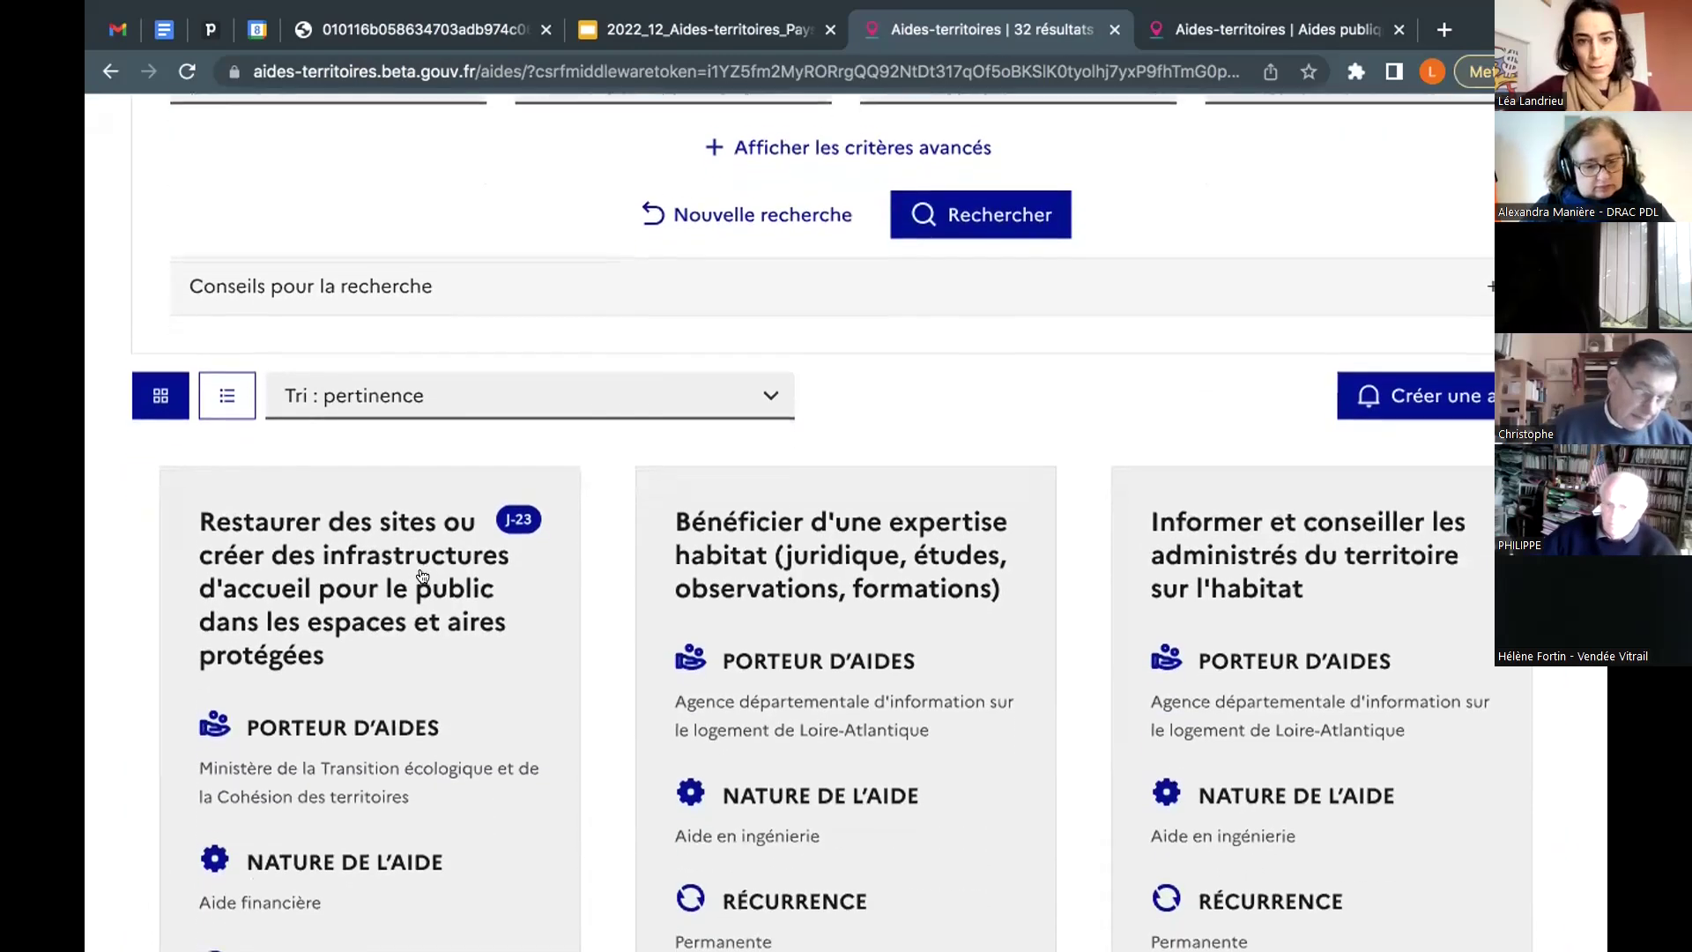
Step: Examine the aid cards listed for "espace vert" in Le Croisic, including their providers, type of aid and recurrence
scroll(422, 576, down, 2)
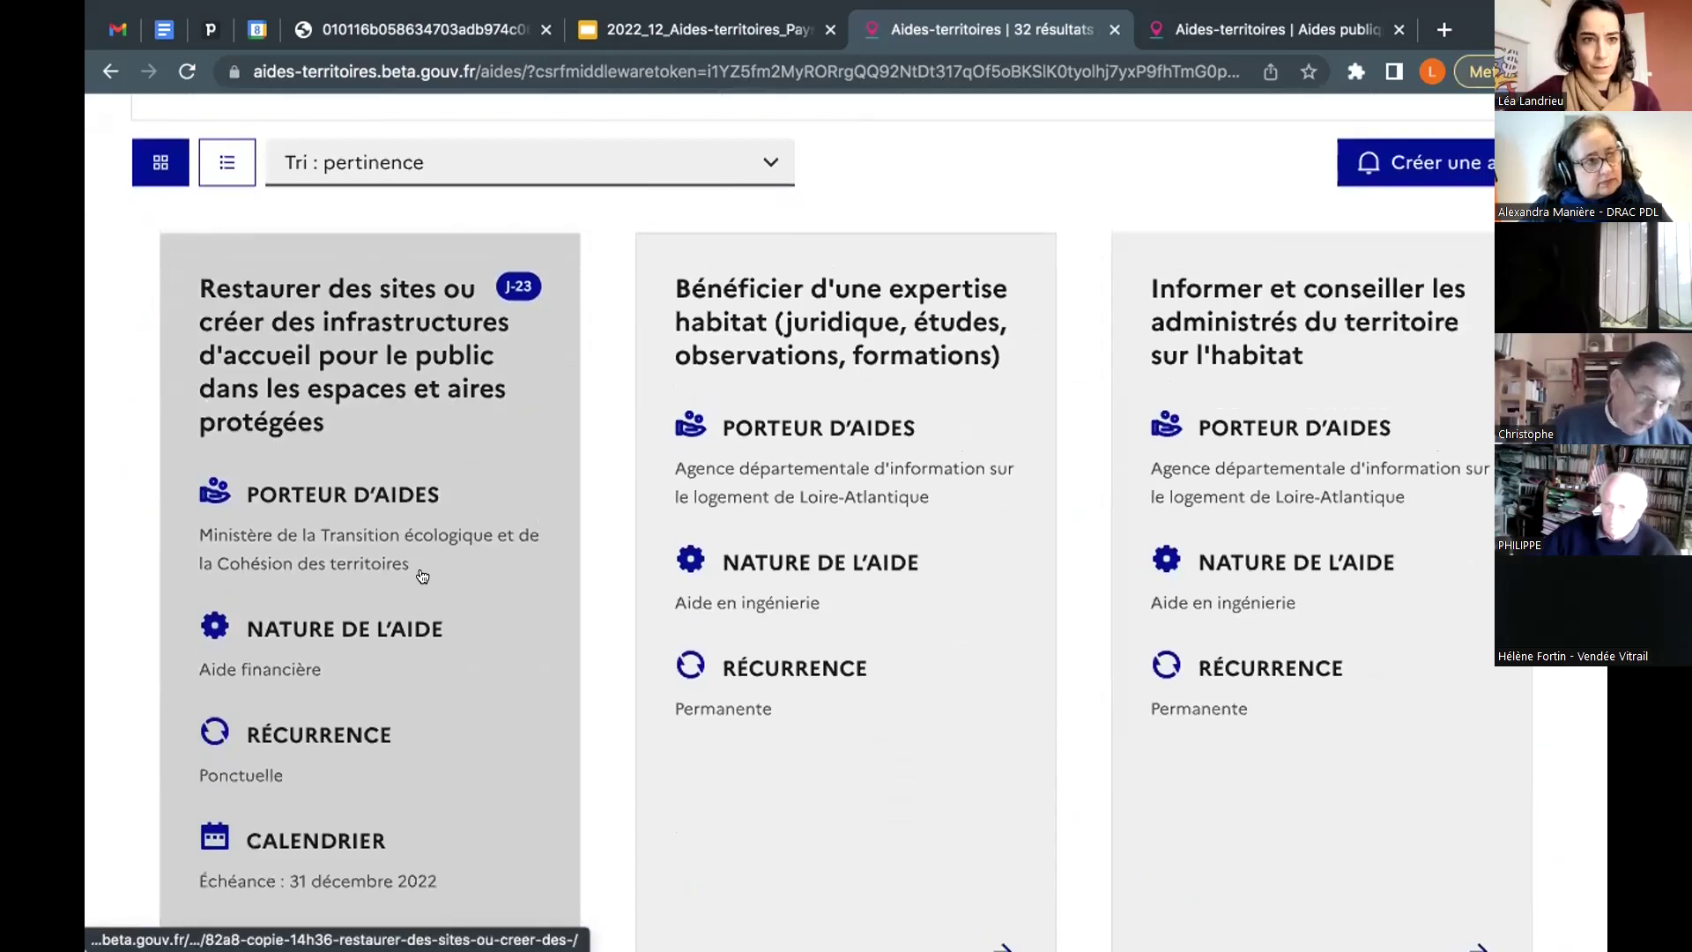
scroll(422, 577, up, 6)
scroll(422, 577, down, 7)
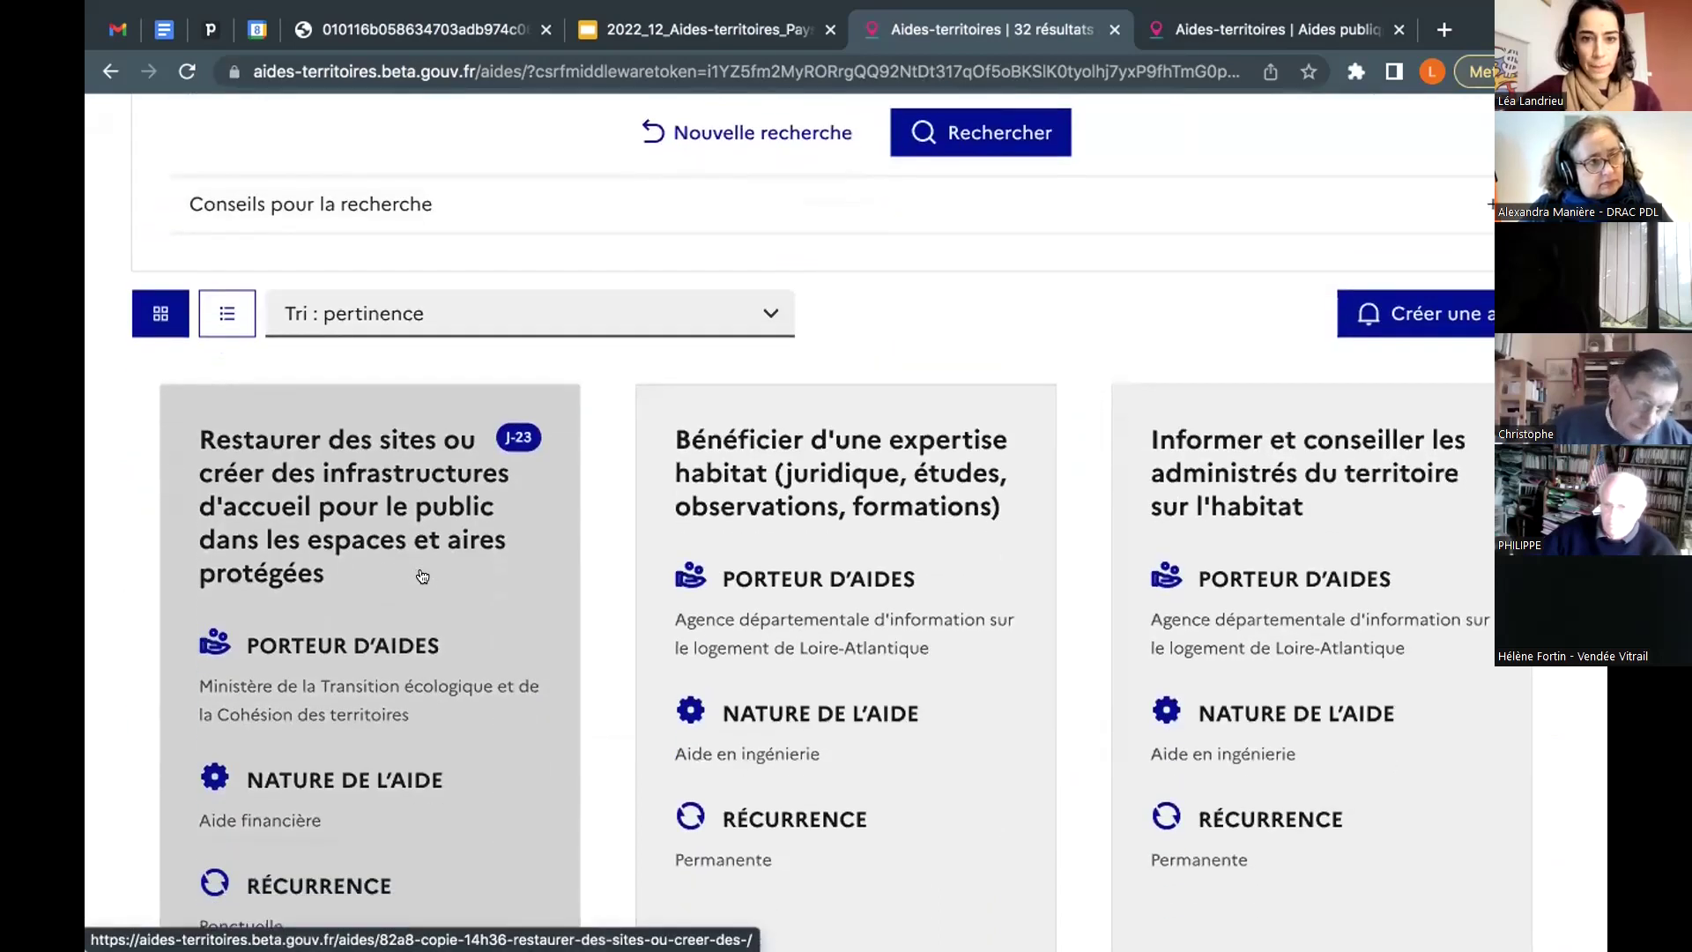
scroll(422, 577, down, 1)
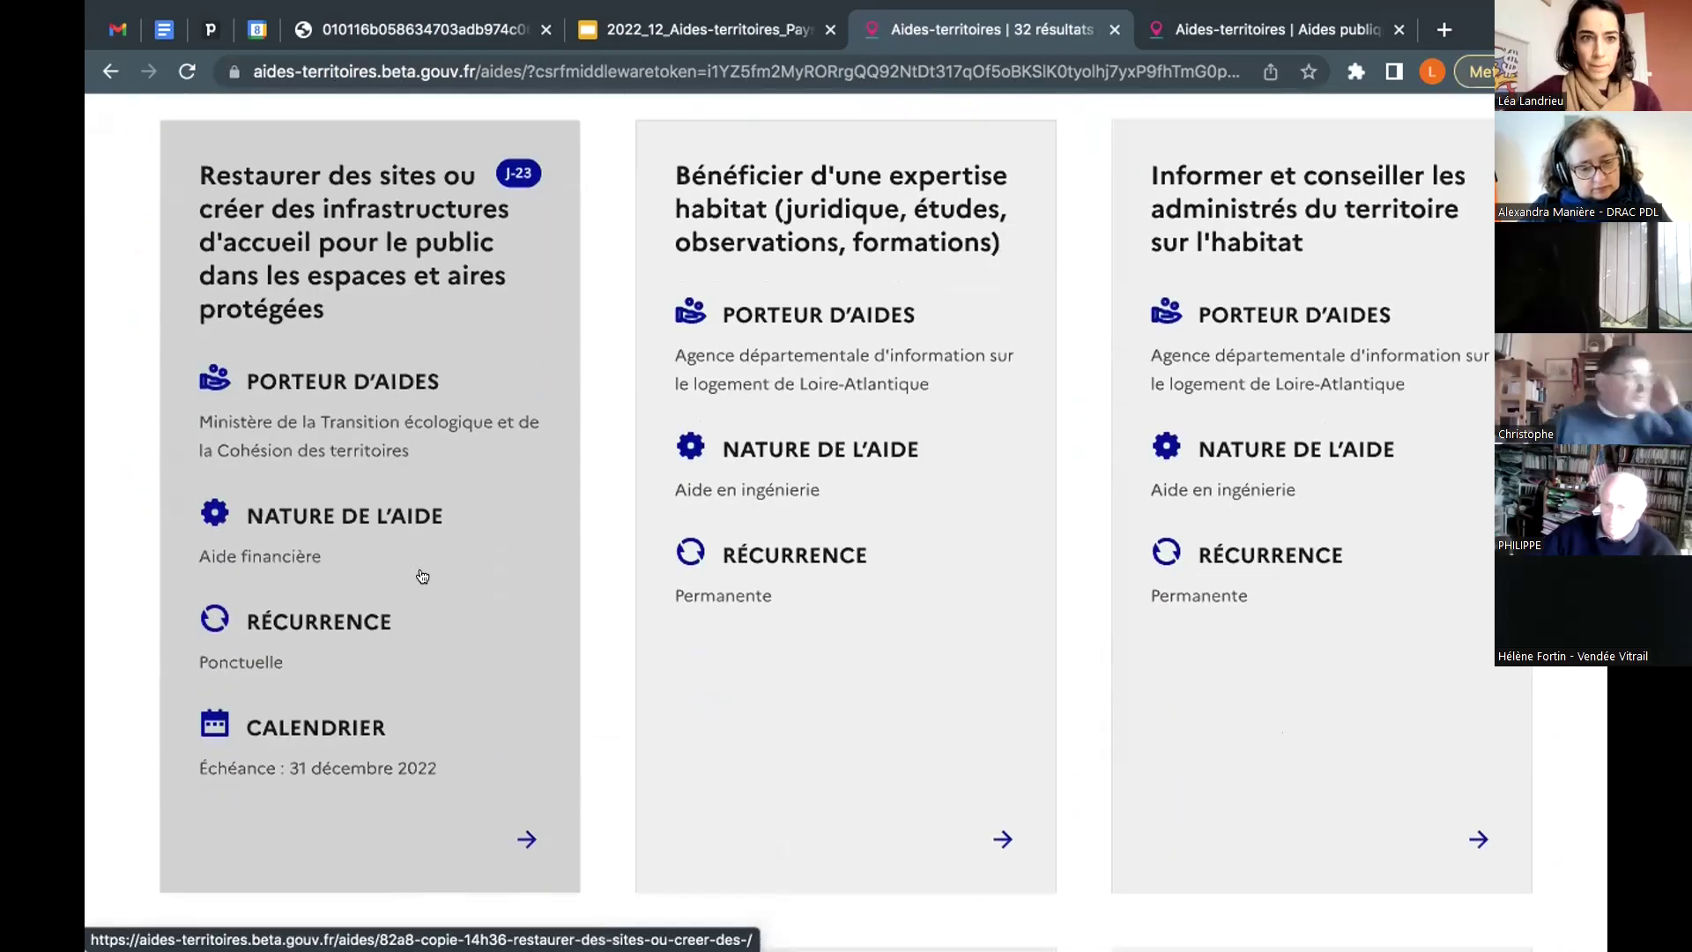
scroll(354, 301, down, 6)
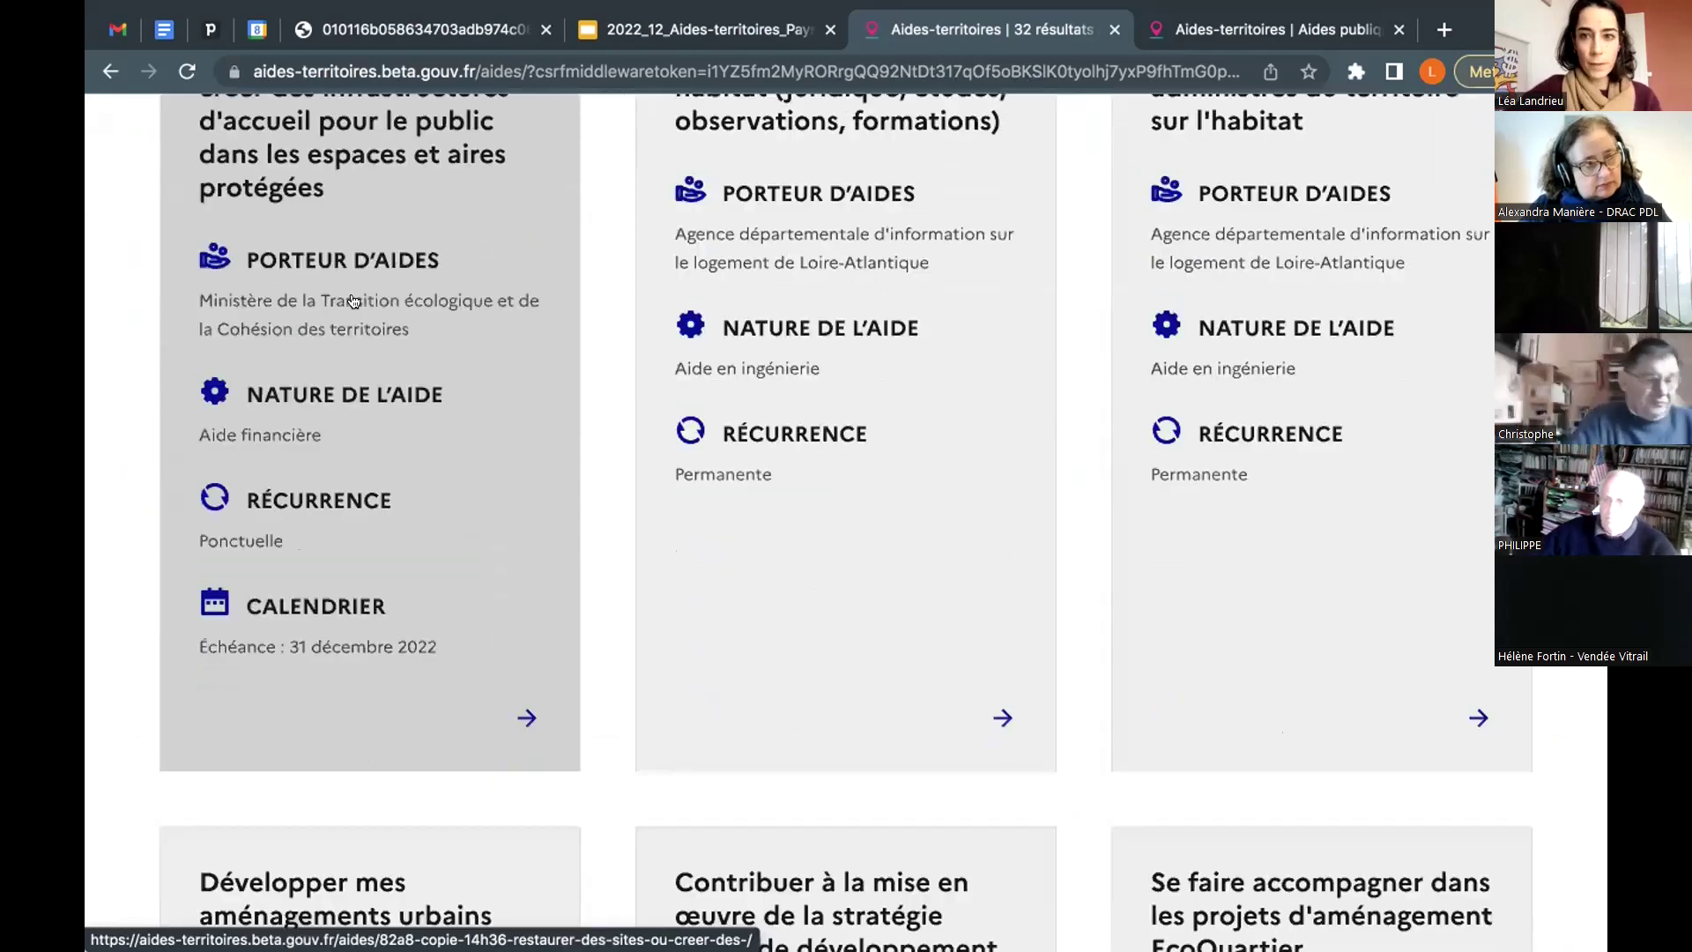
scroll(355, 297, down, 1)
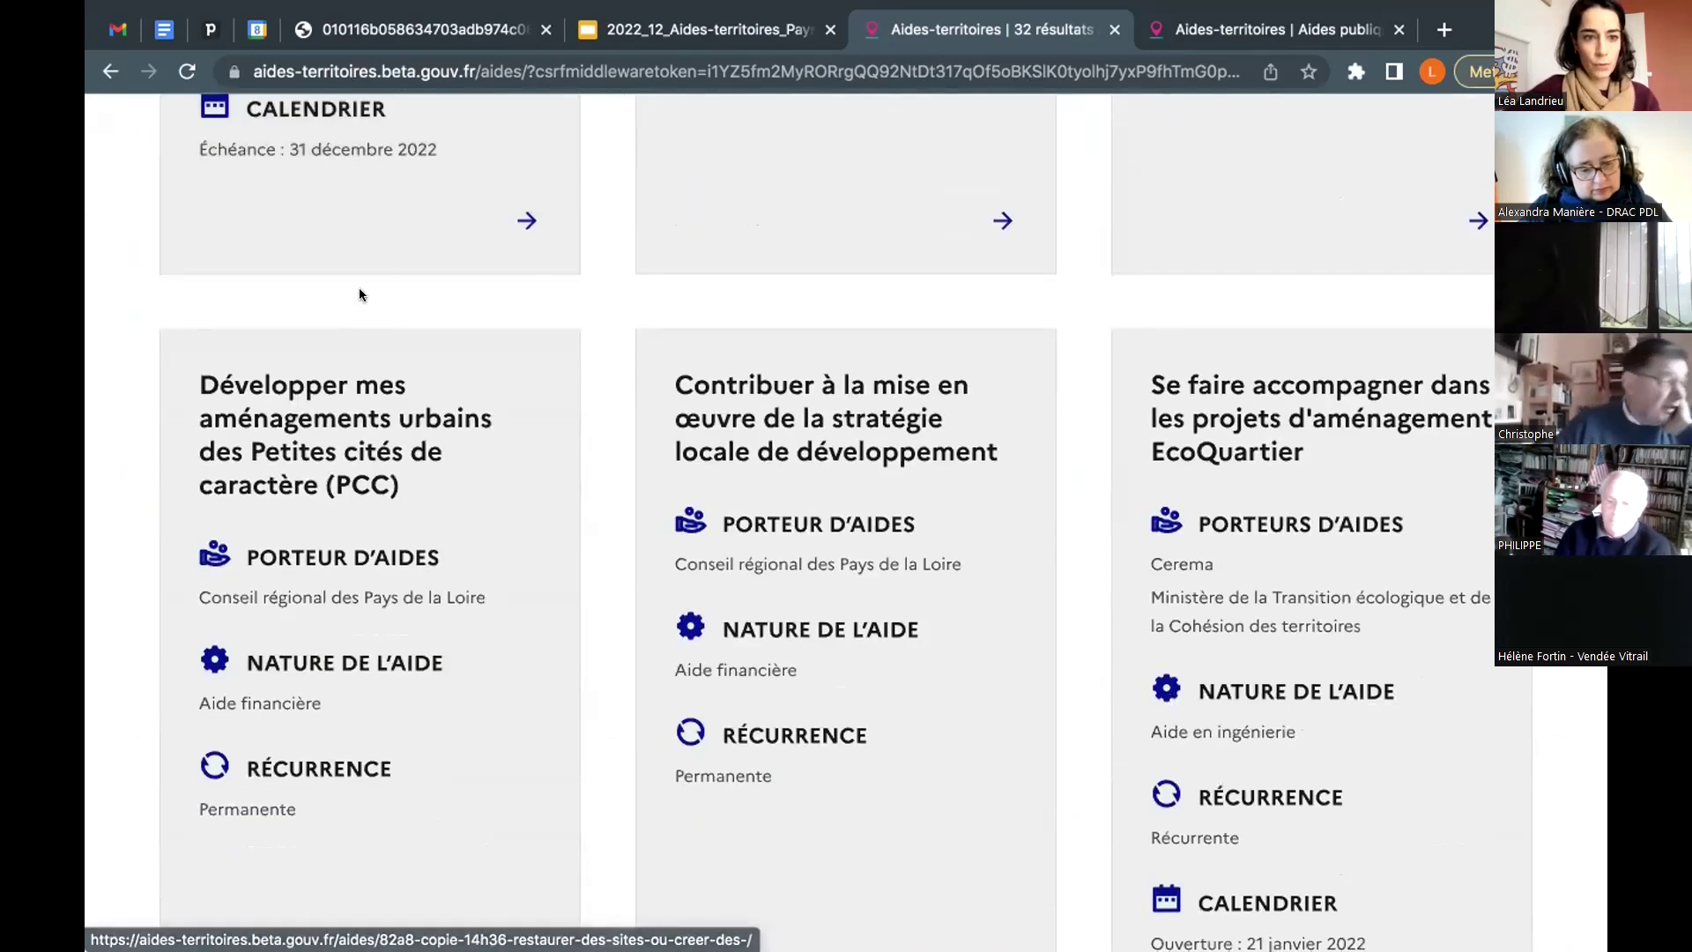
scroll(378, 271, down, 1)
scroll(381, 278, down, 1)
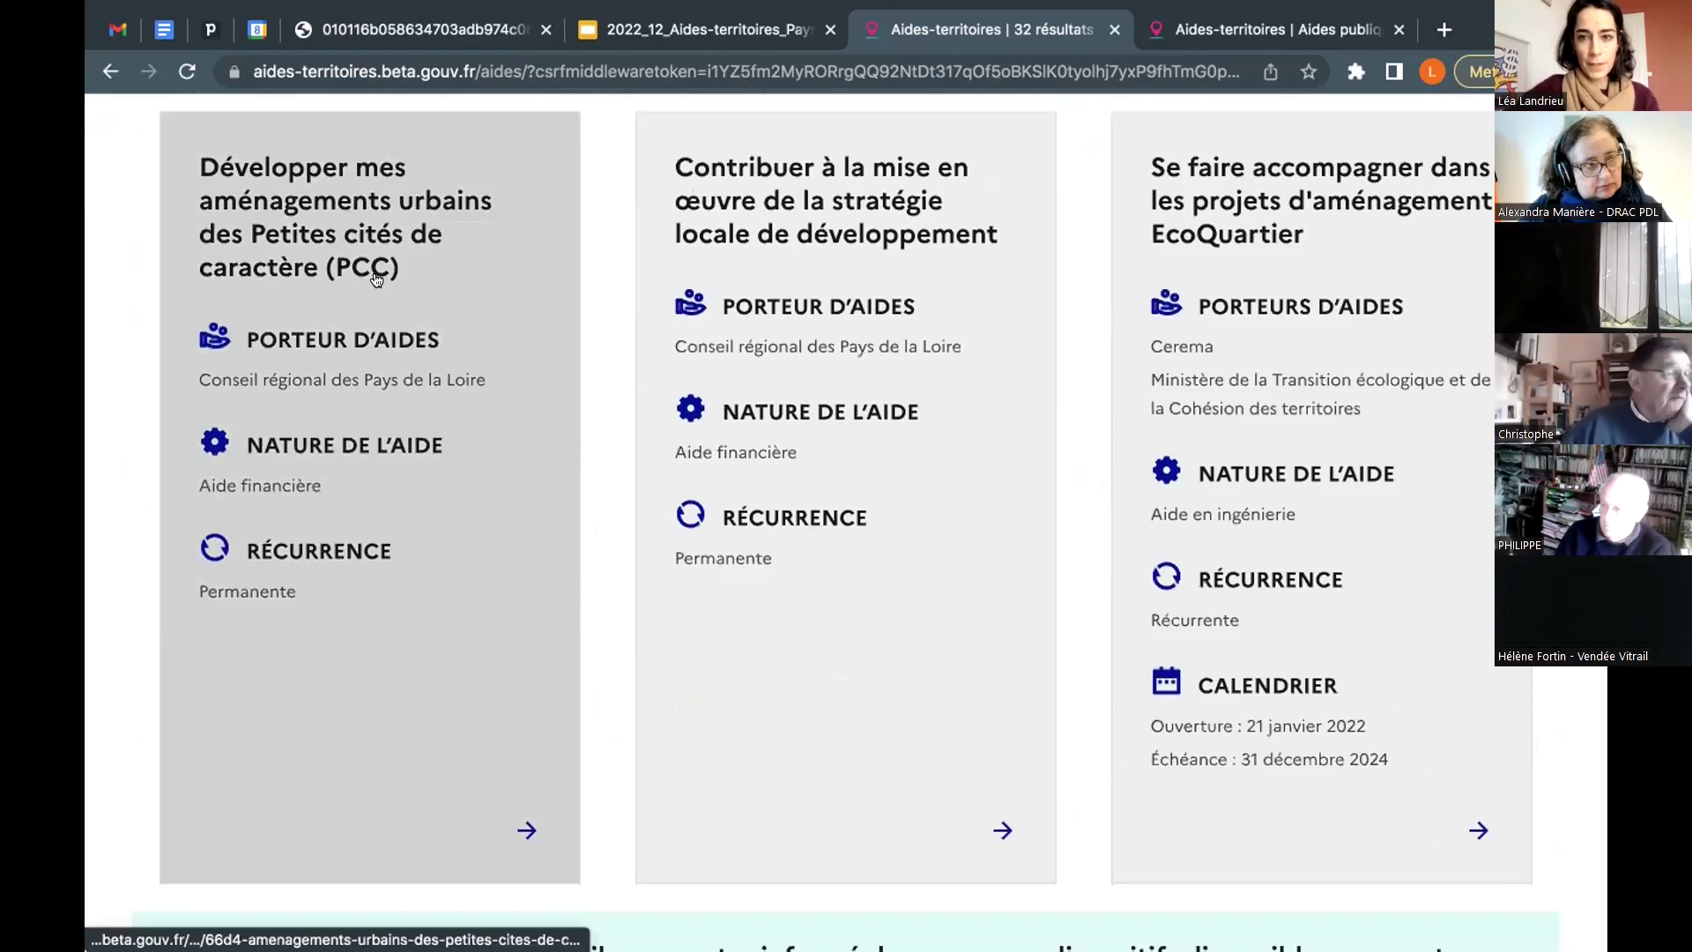
scroll(377, 278, down, 8)
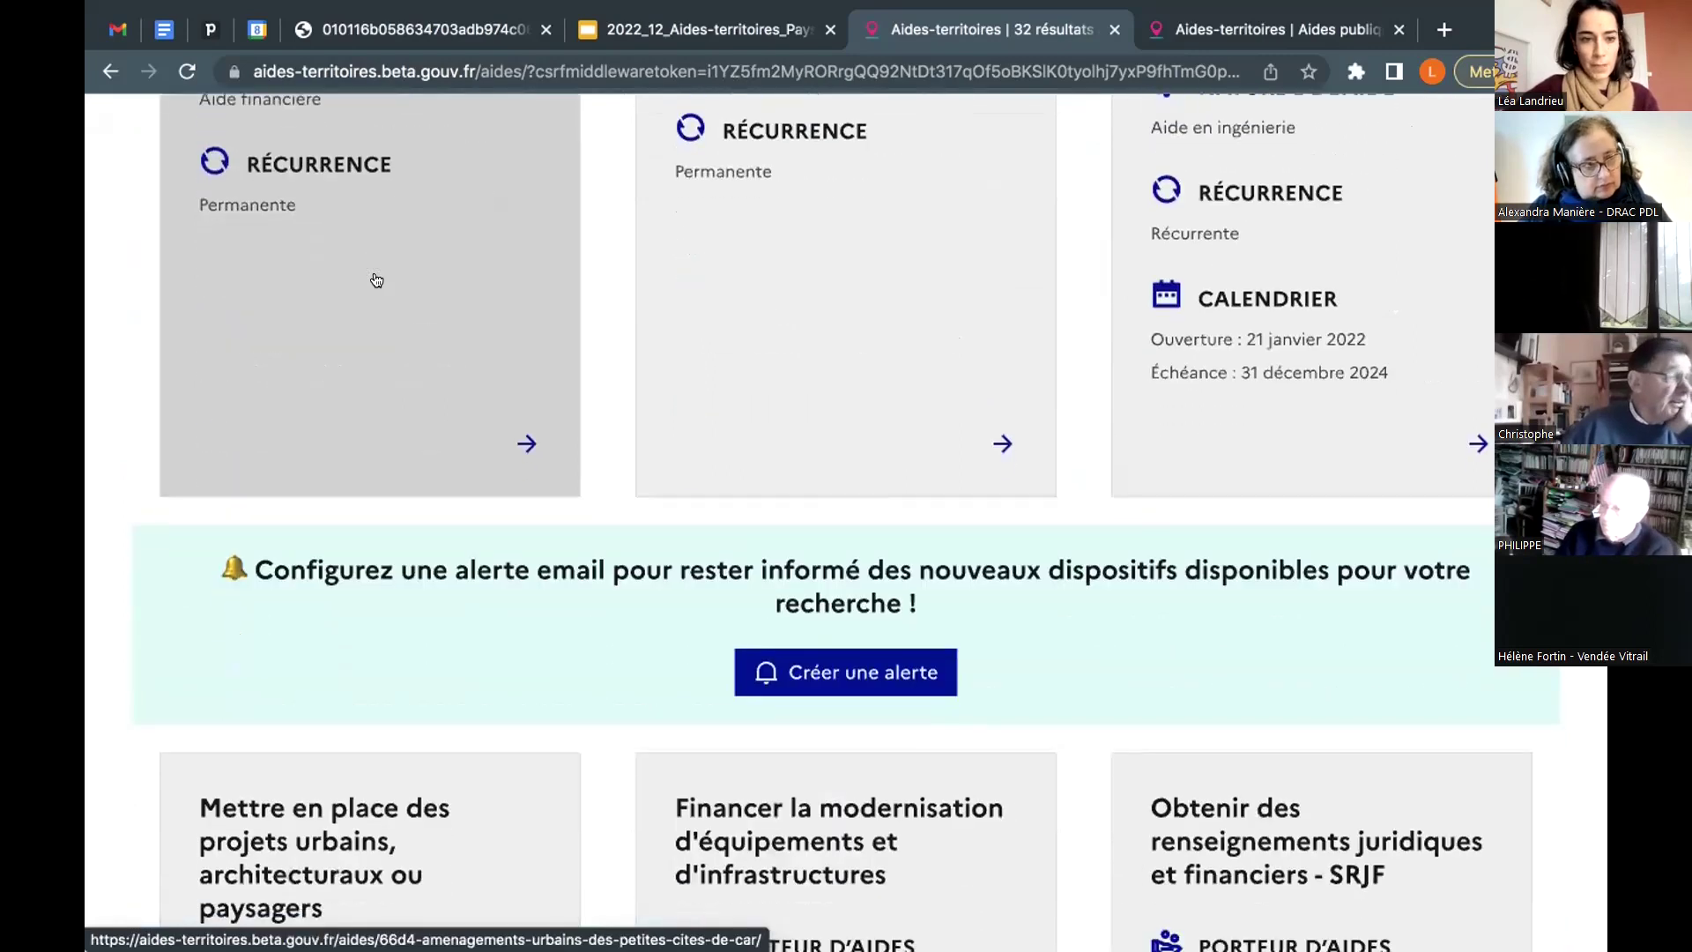
scroll(379, 278, down, 5)
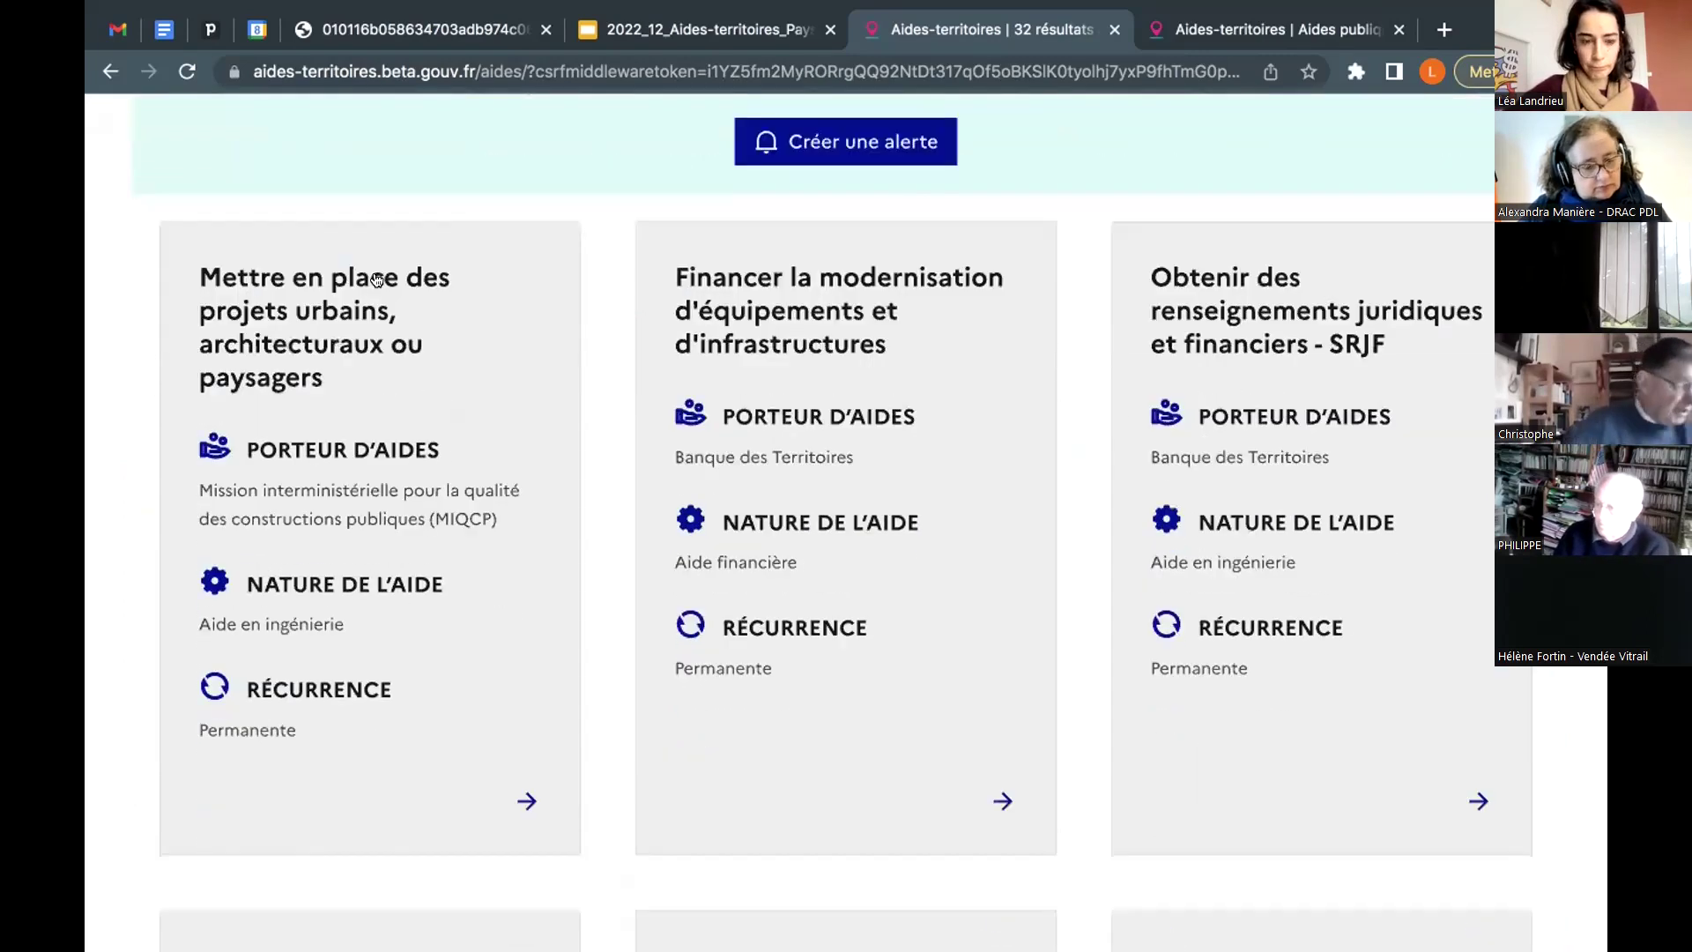
scroll(377, 280, down, 4)
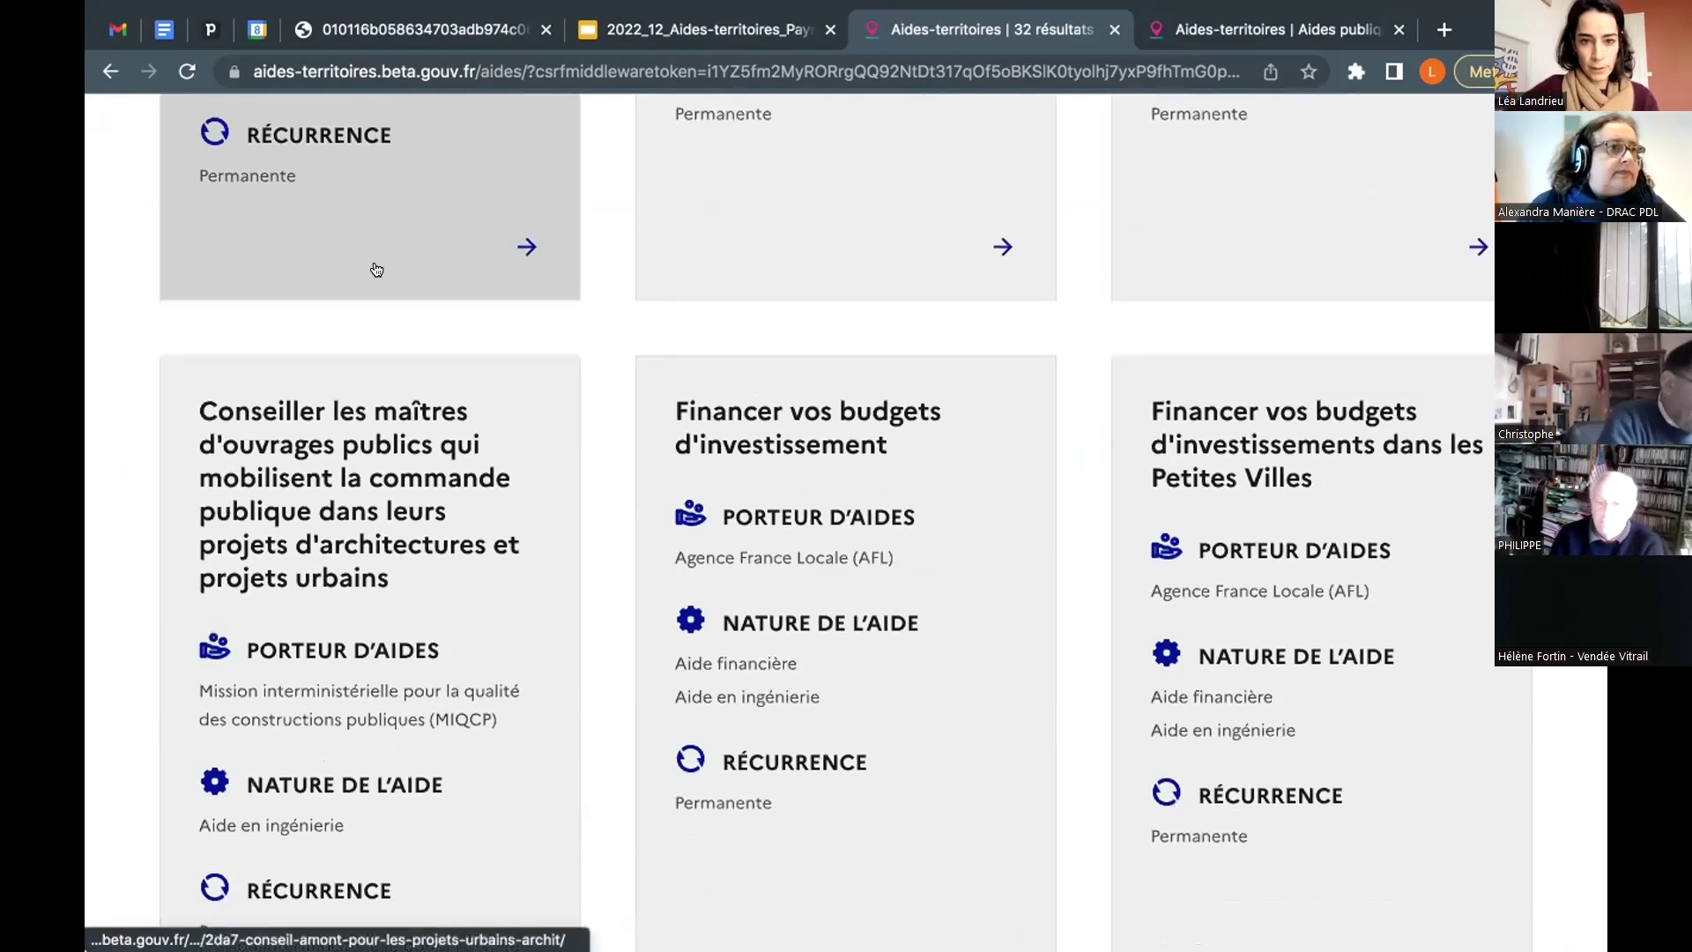
scroll(377, 269, down, 2)
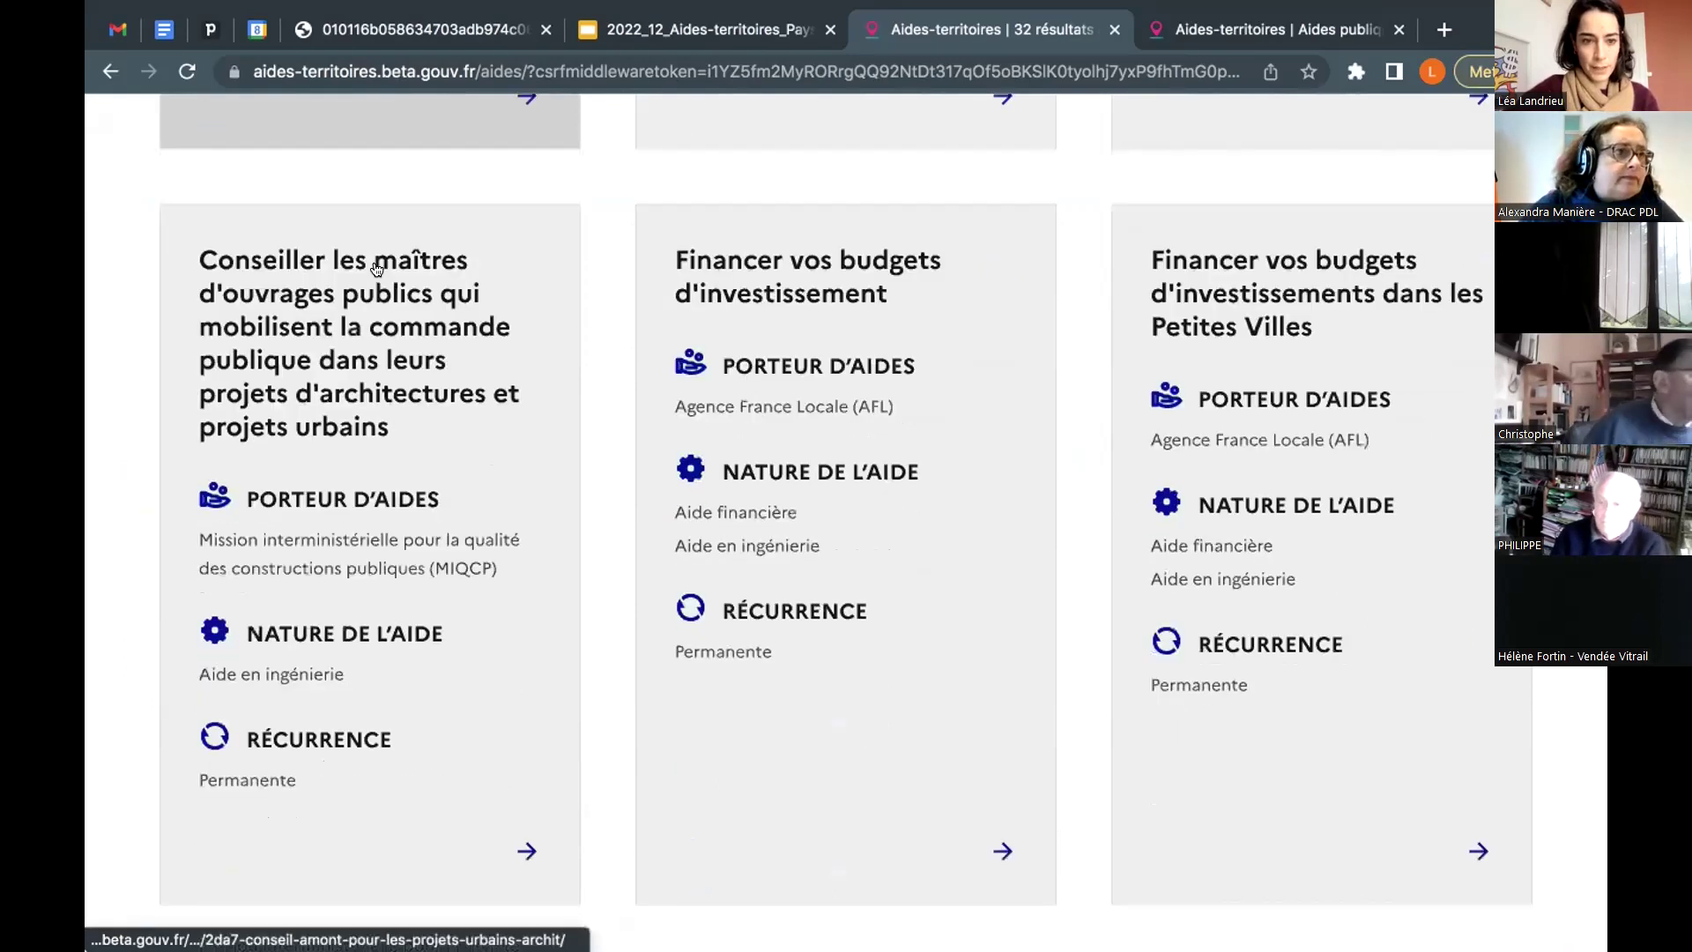
scroll(377, 269, down, 1)
scroll(377, 269, up, 6)
scroll(377, 268, up, 2)
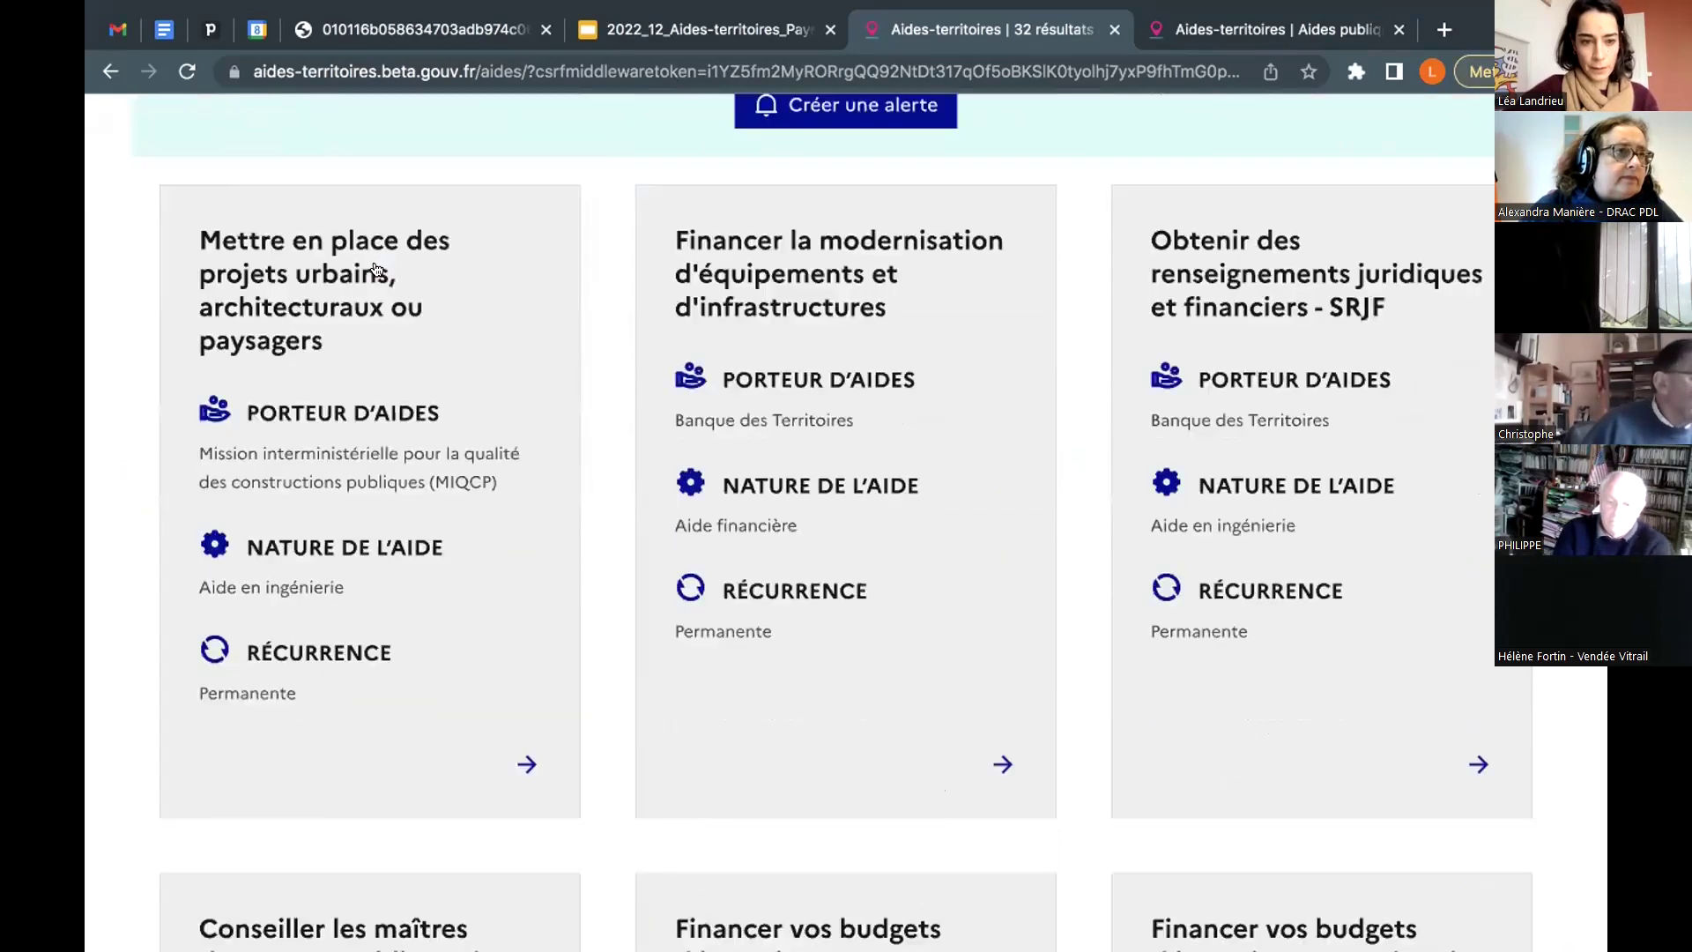
scroll(377, 269, down, 3)
scroll(377, 269, down, 3)
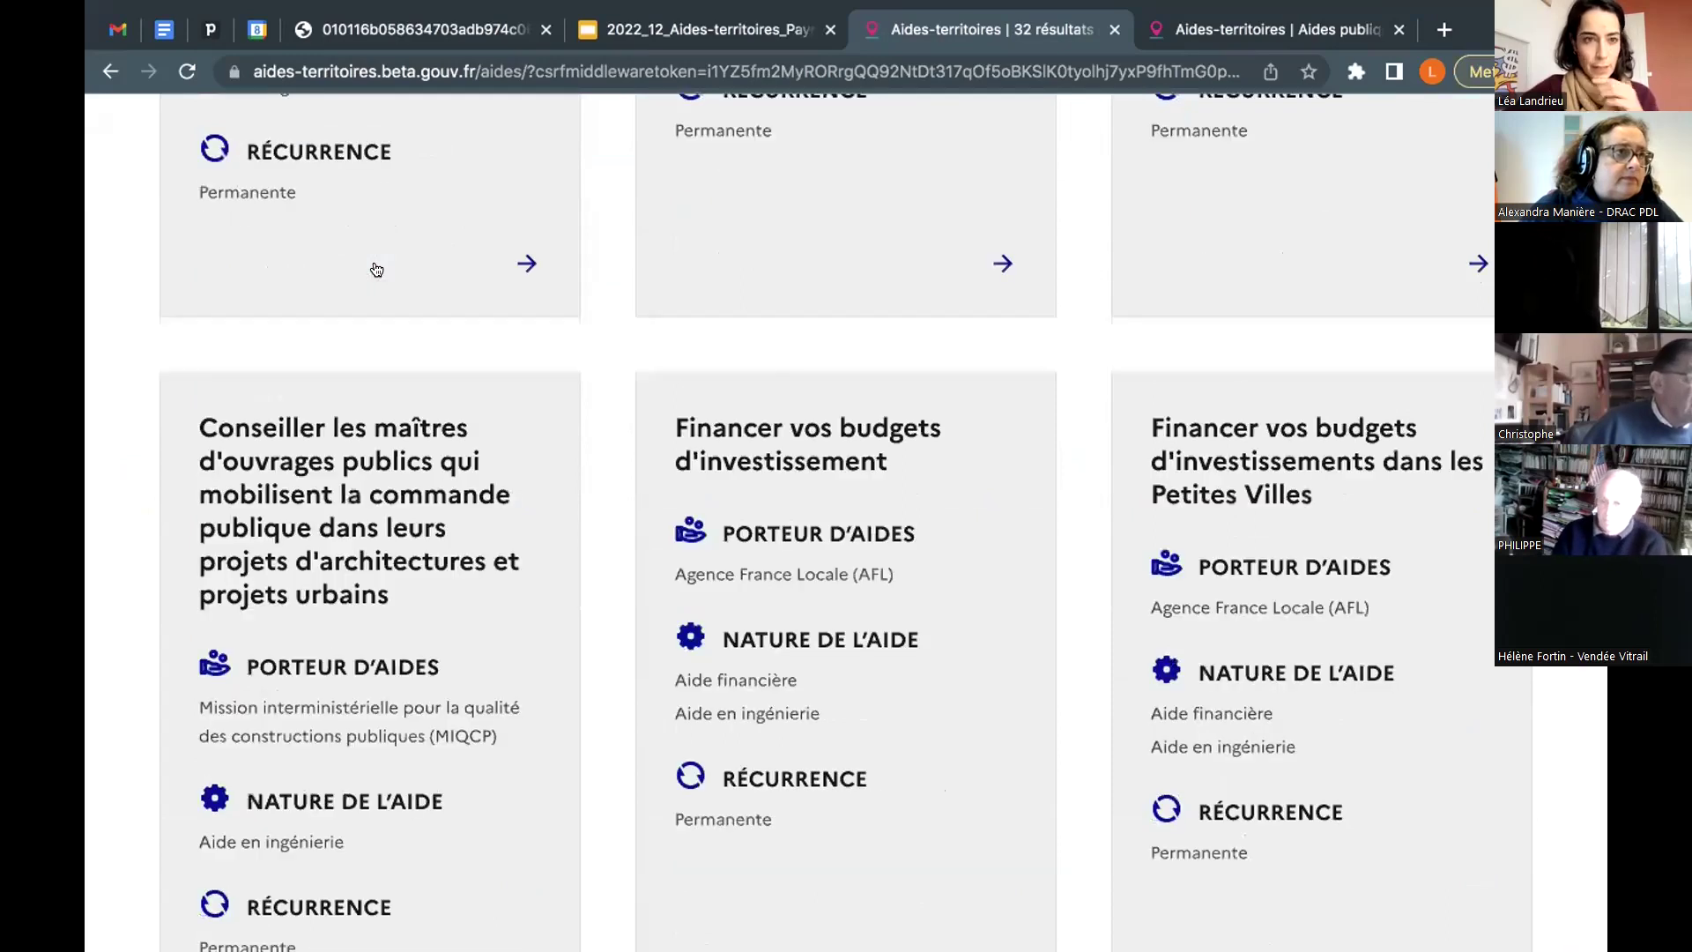
scroll(376, 269, up, 10)
scroll(376, 268, down, 8)
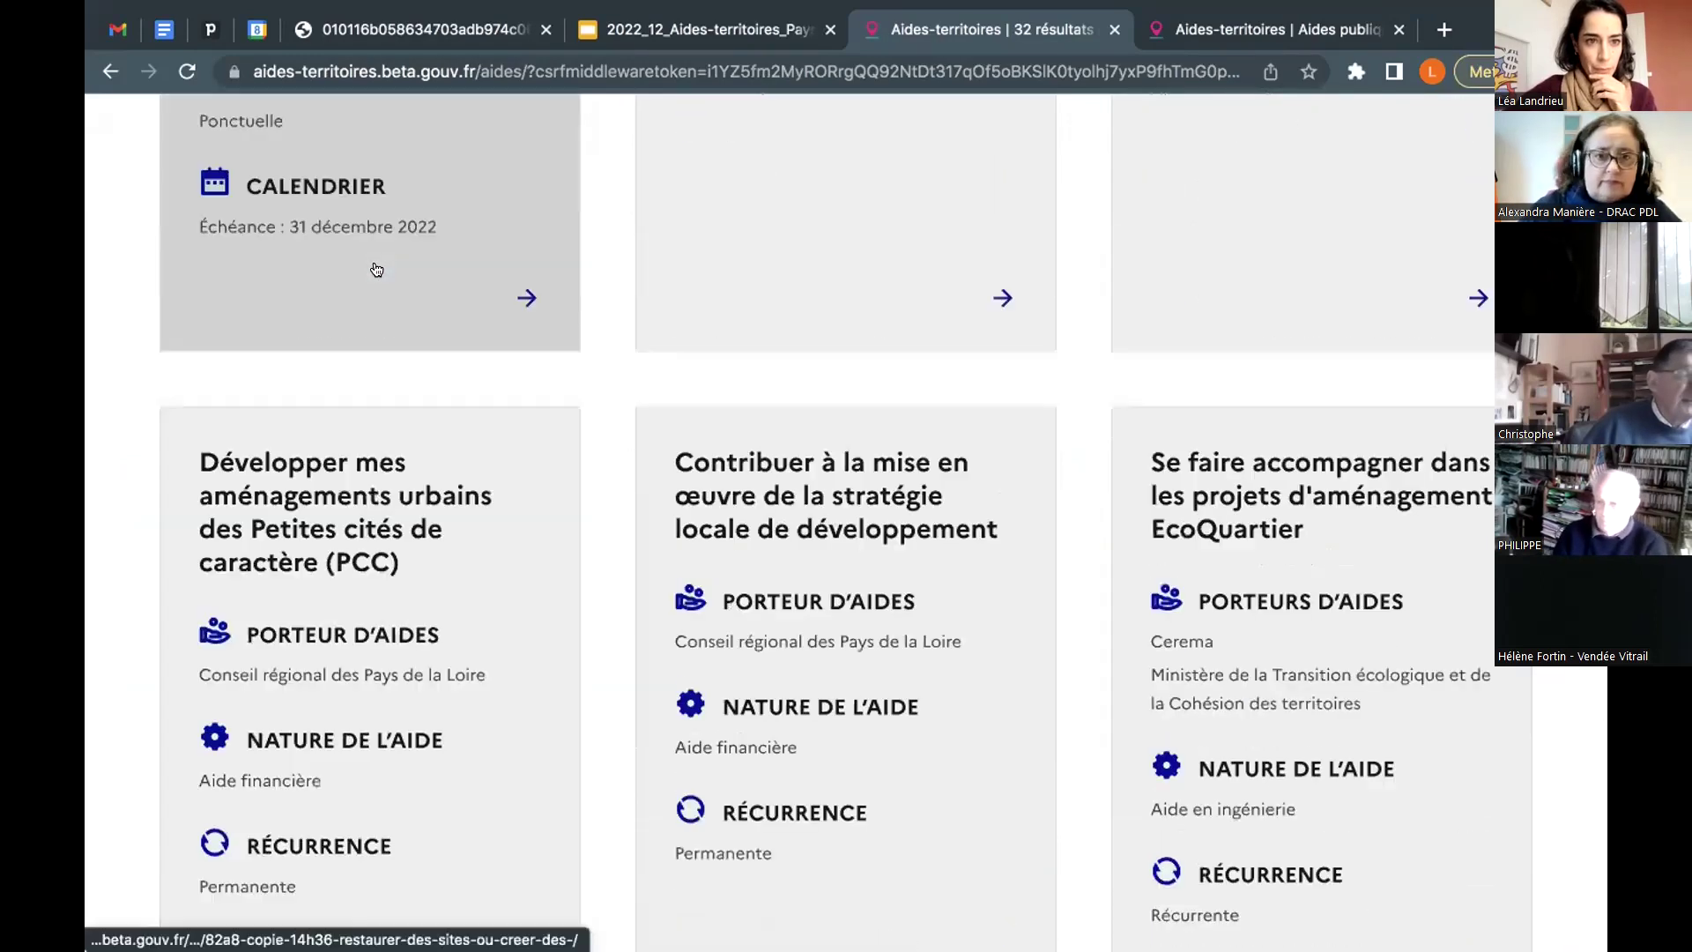
Step: Replace the search keyword with "nature en ville", rerun the aid search for Le Croisic, and view the first aids
scroll(377, 269, up, 10)
scroll(376, 270, down, 1)
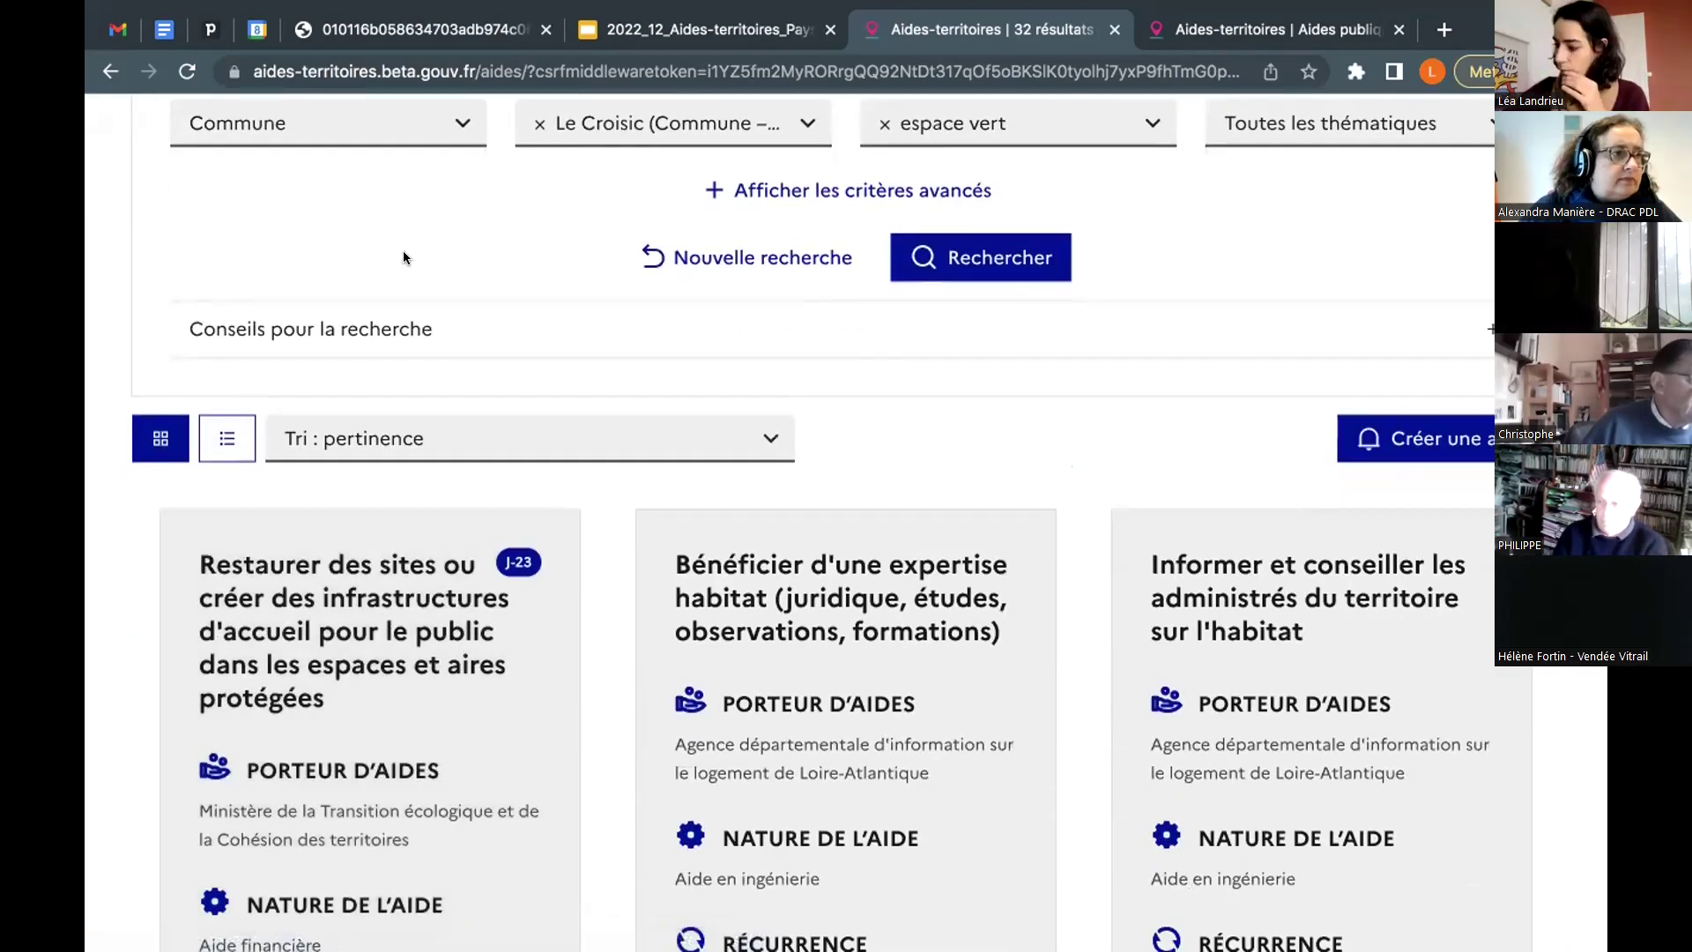
click(884, 125)
text(nature en ville)
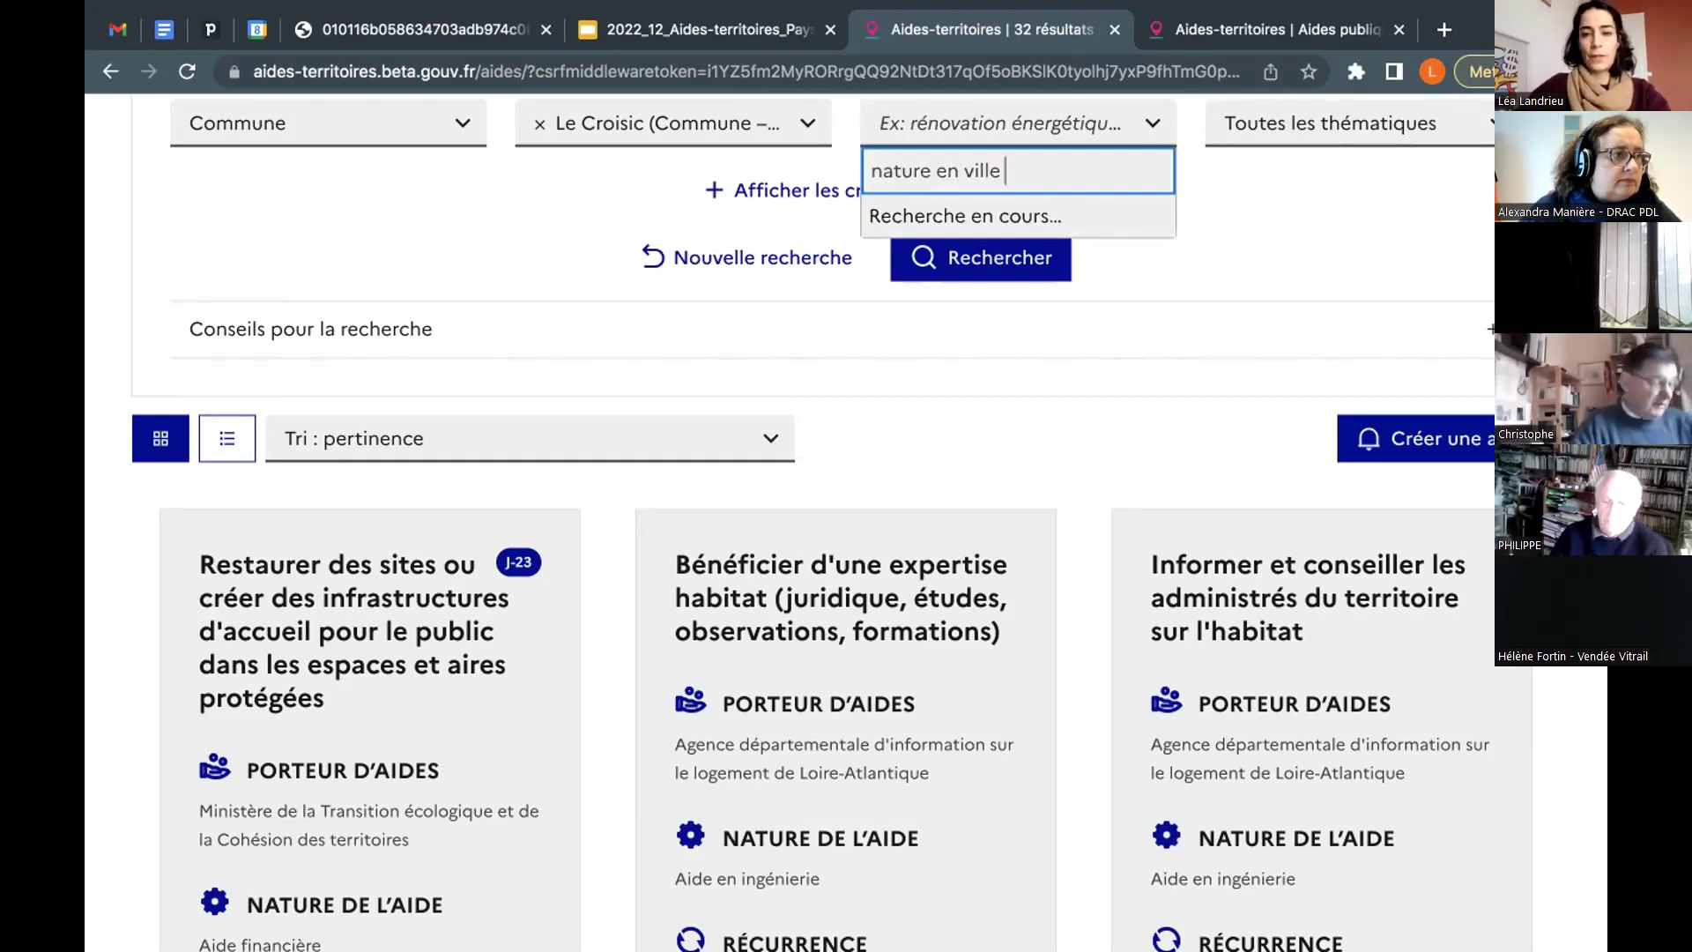
click(925, 211)
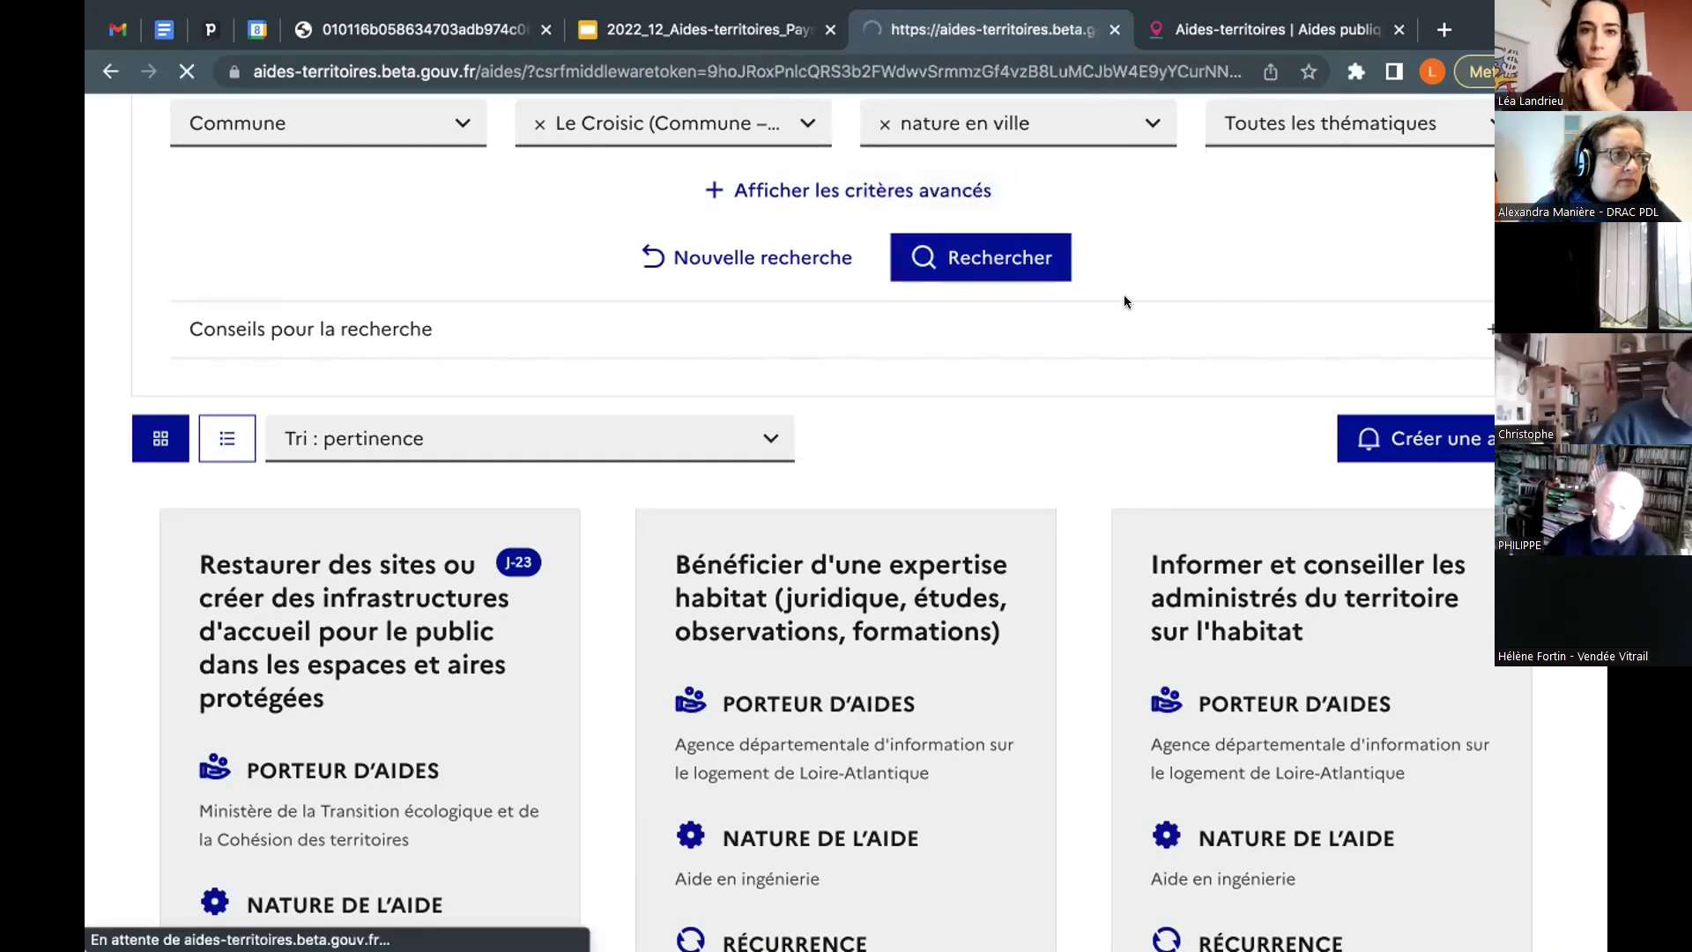
scroll(669, 406, down, 6)
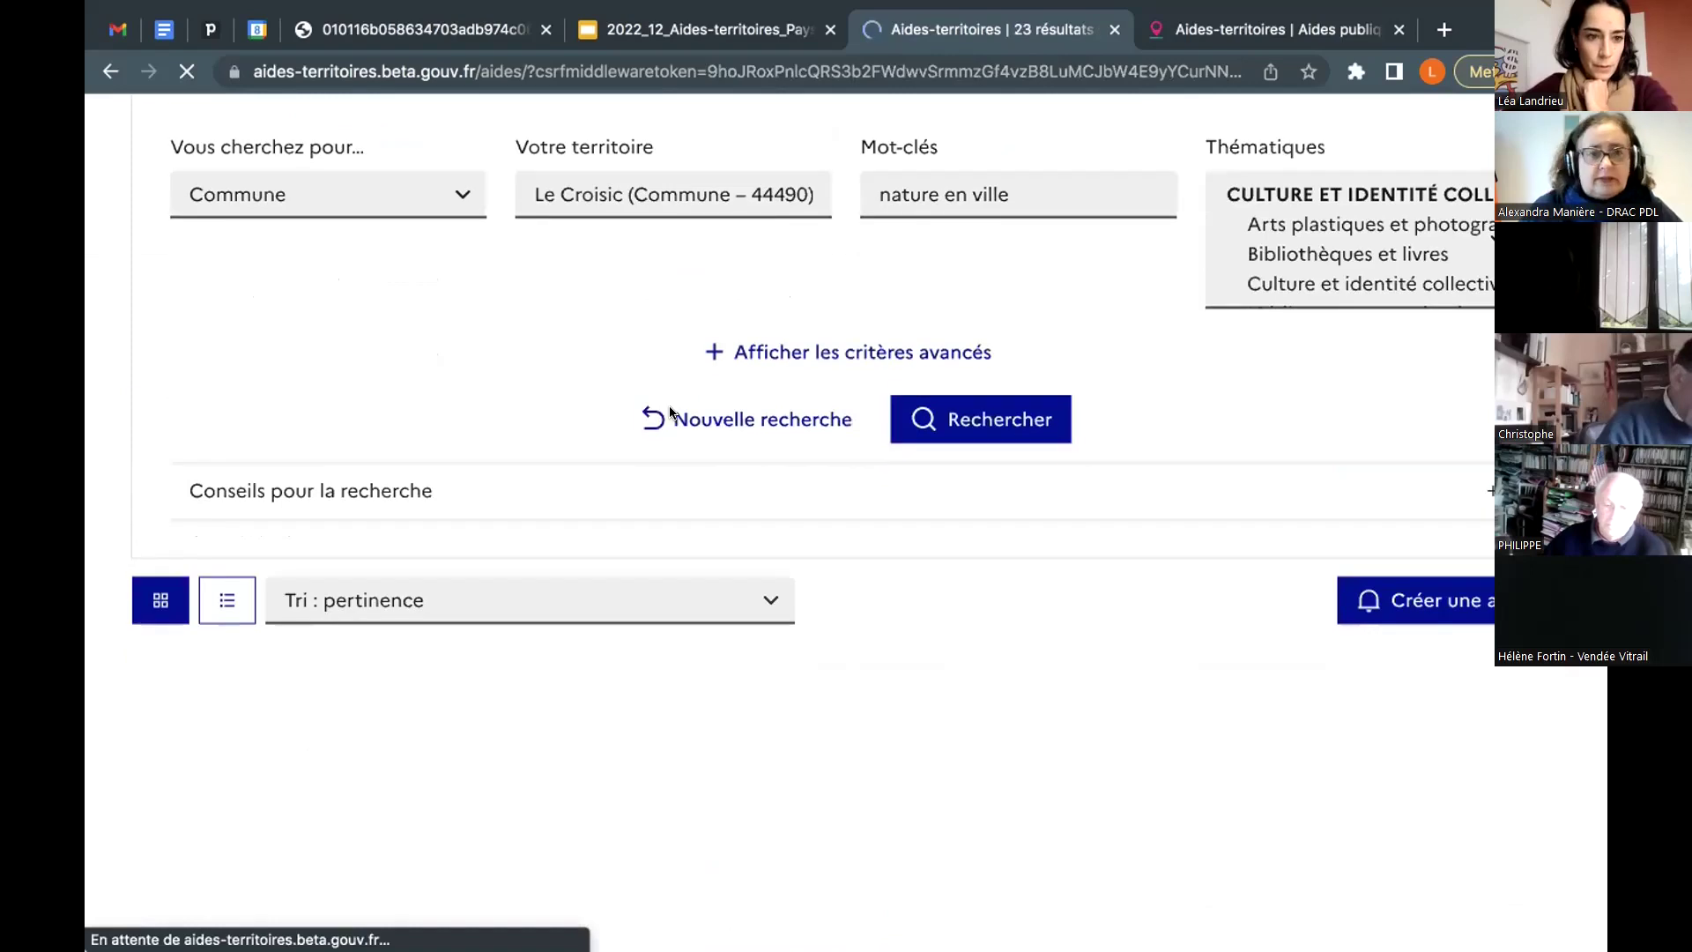
scroll(669, 411, down, 4)
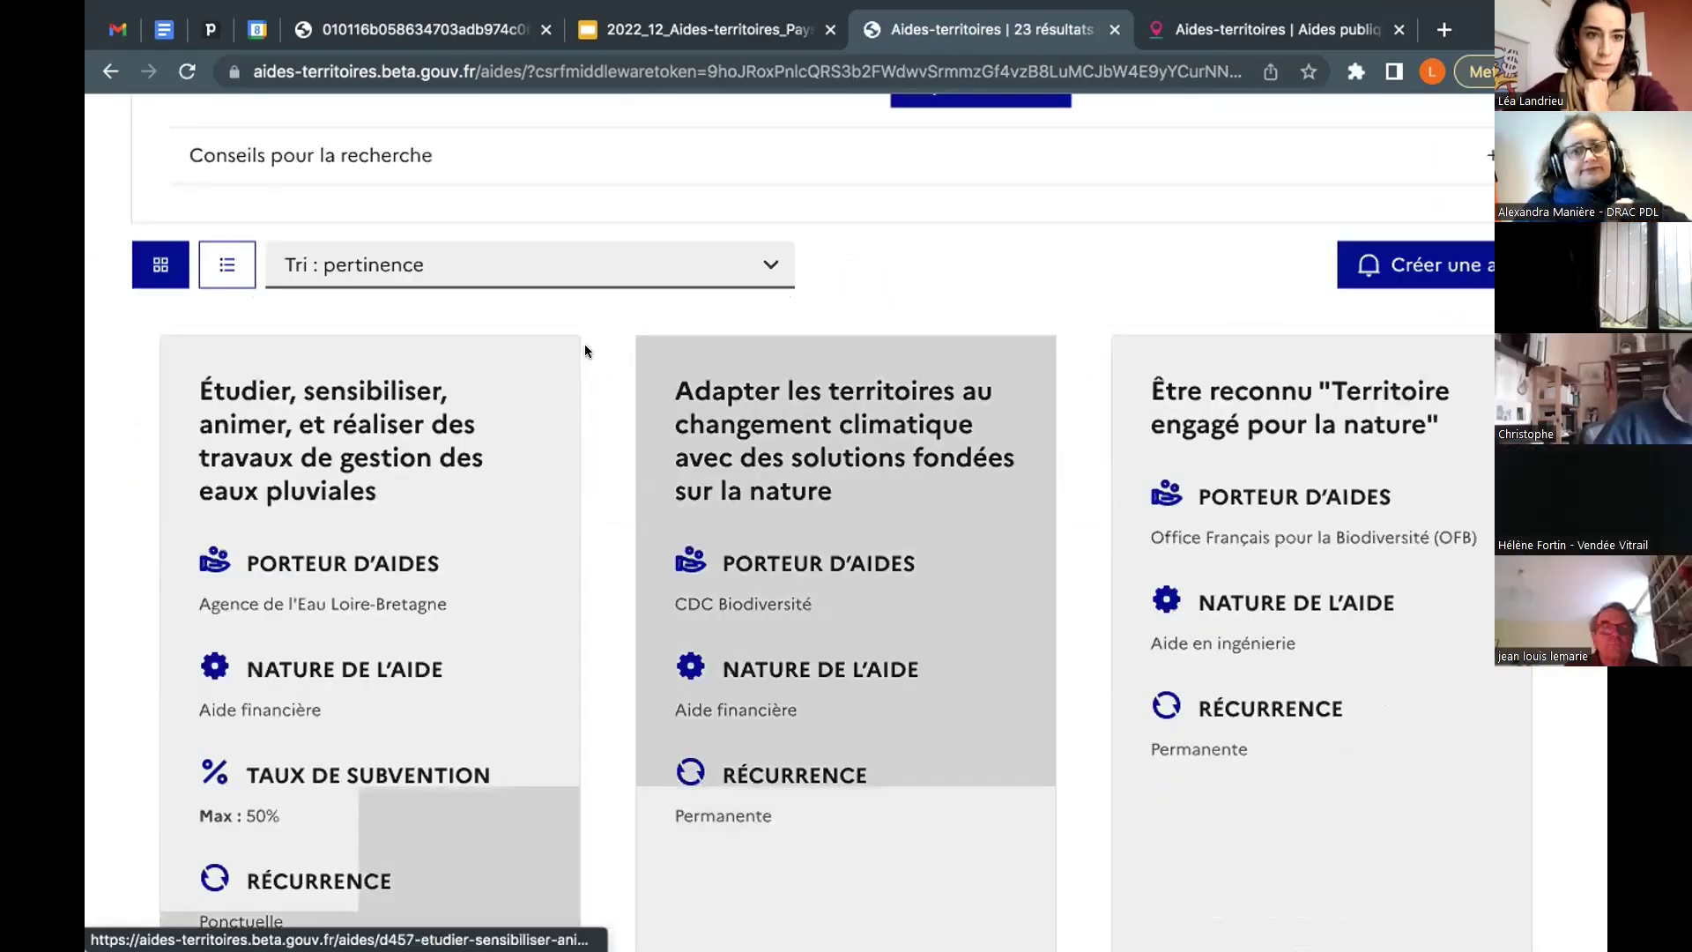
scroll(574, 344, down, 3)
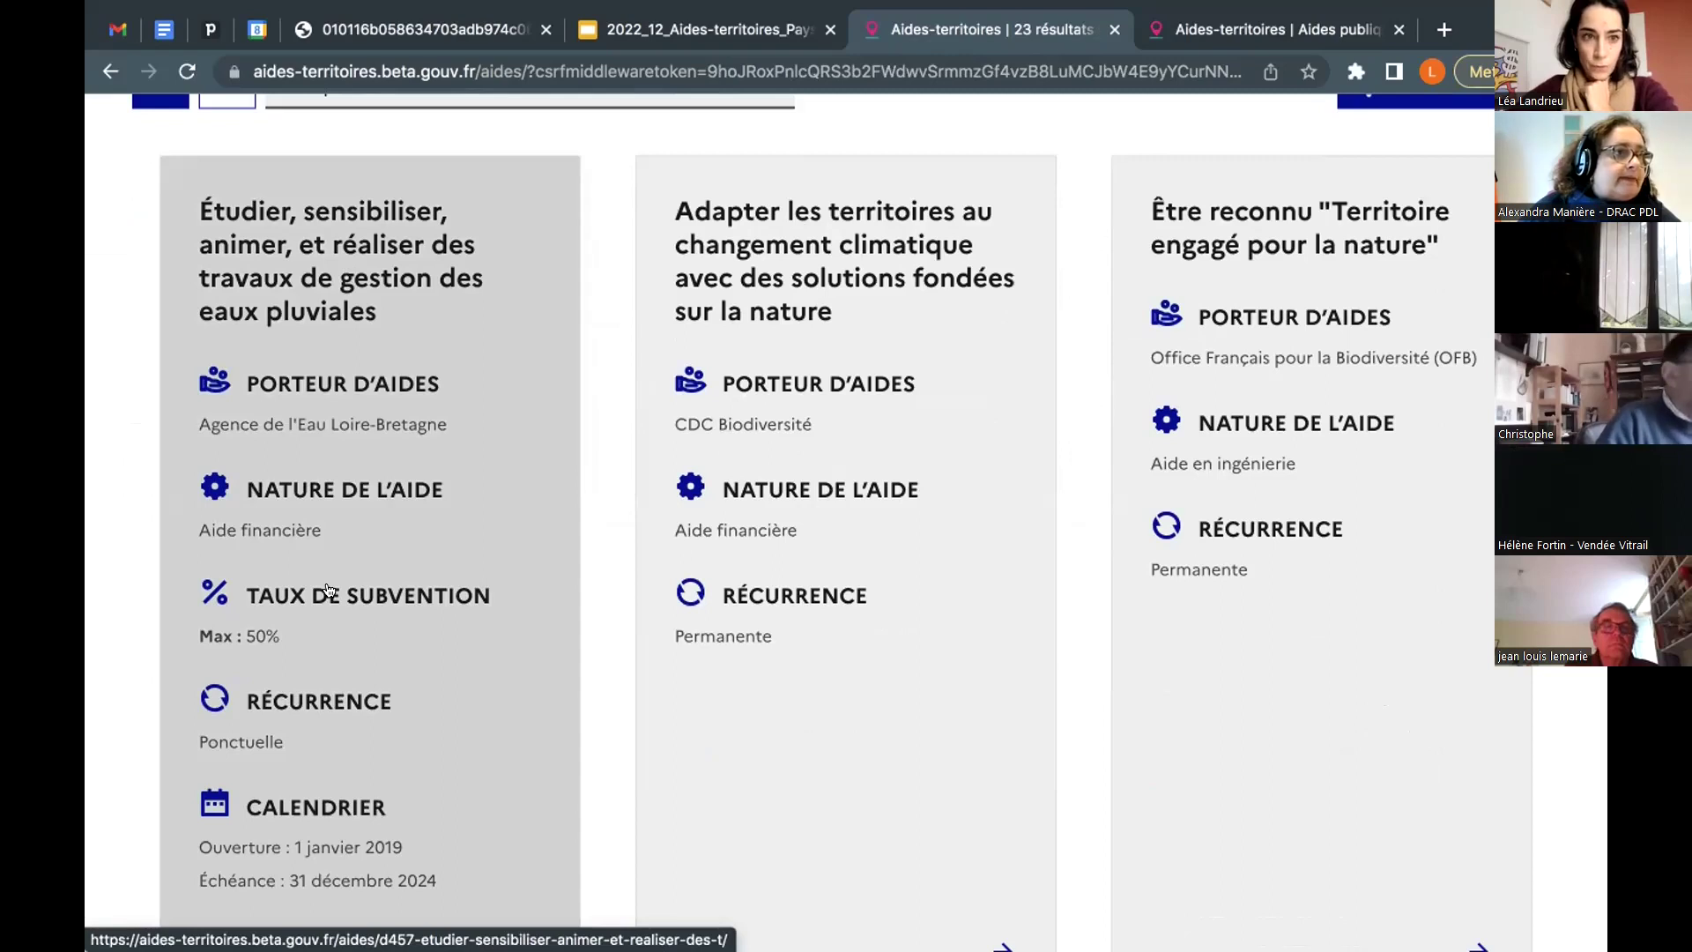
Step: Open the Agence de l'Eau Loire-Bretagne aid on rainwater management, read its description's passage on green spaces, and return to the results
click(334, 421)
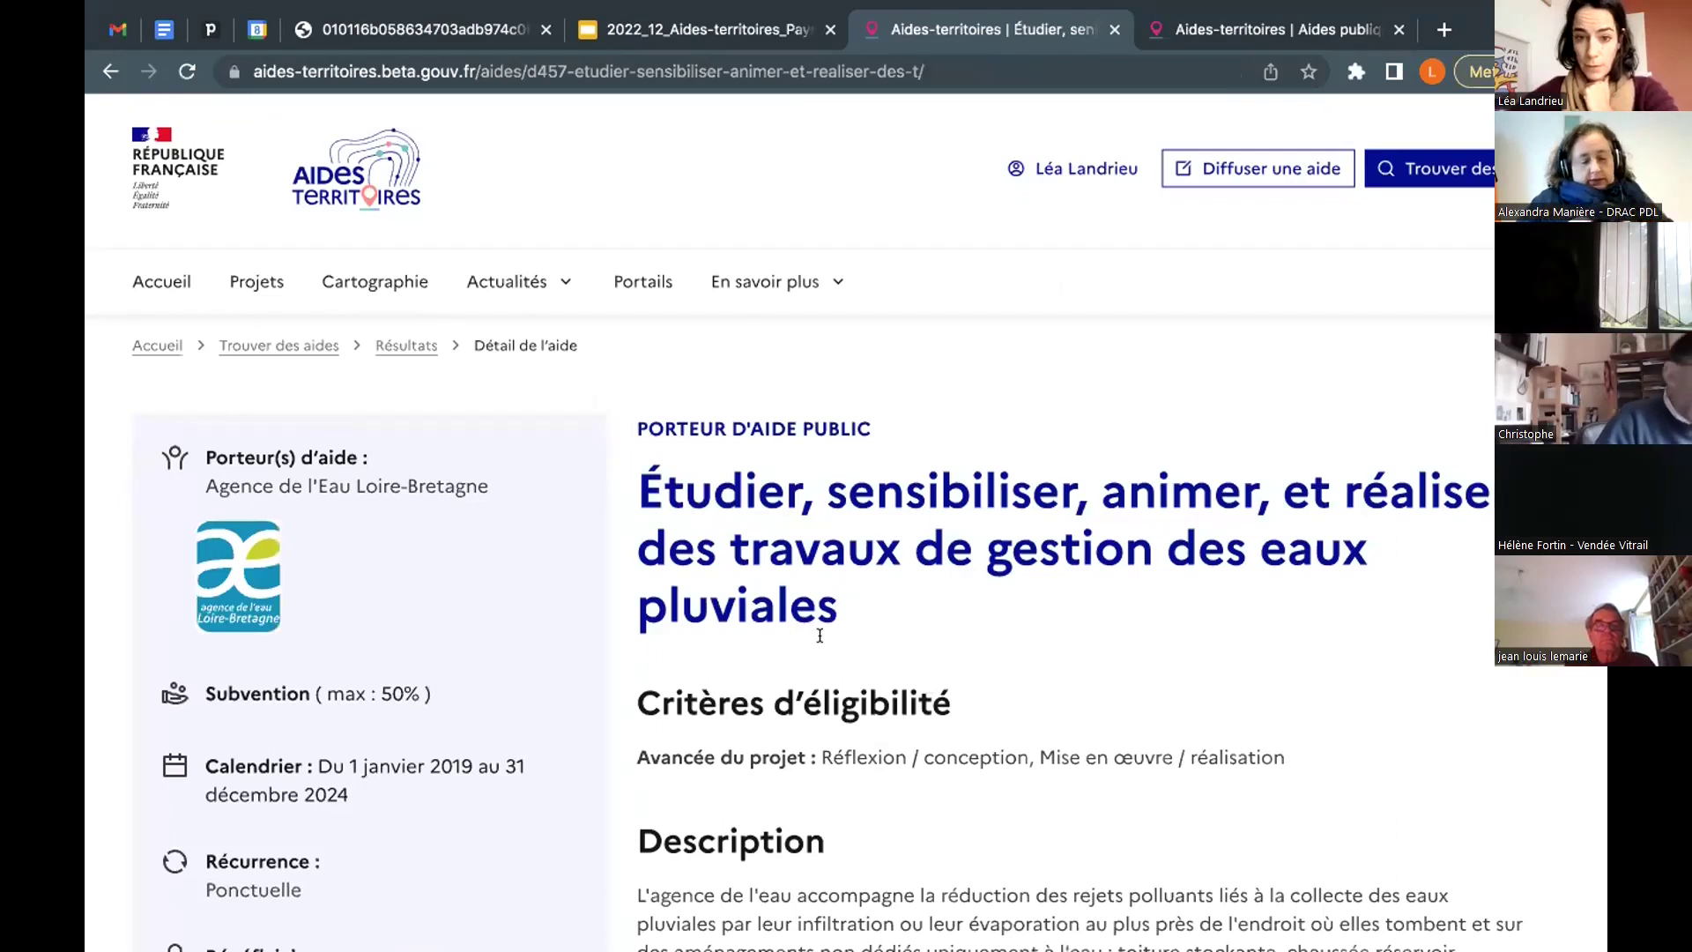
scroll(820, 634, down, 8)
drag(1124, 246, 1492, 274)
click(746, 267)
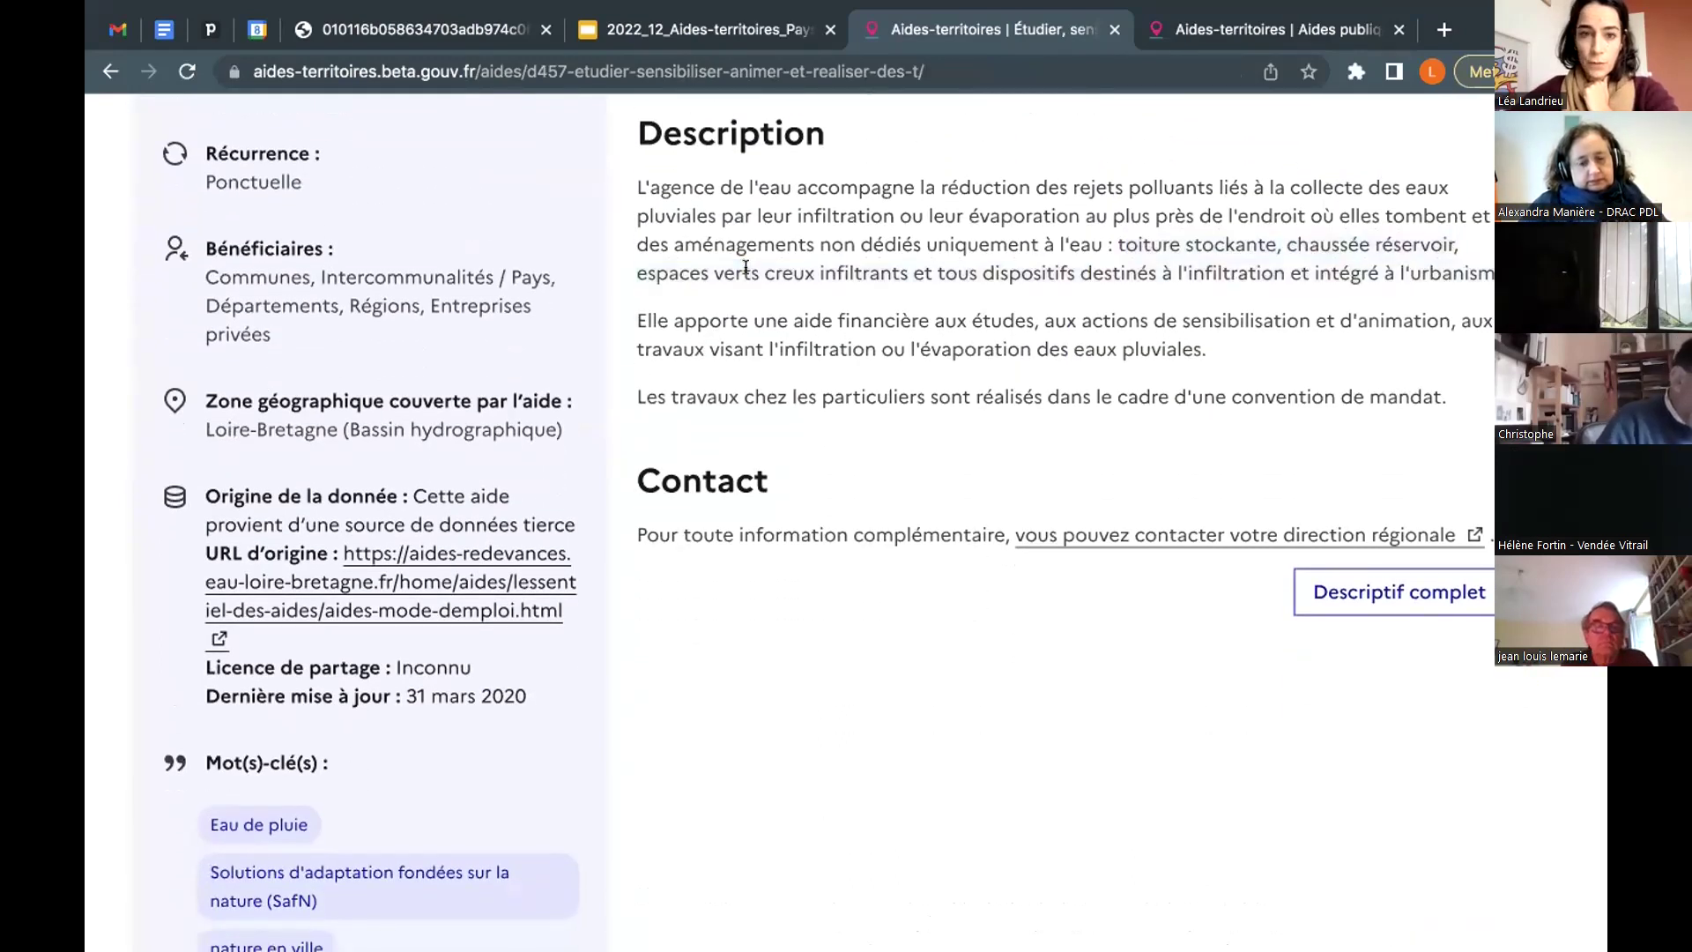
drag(756, 267, 649, 267)
click(719, 267)
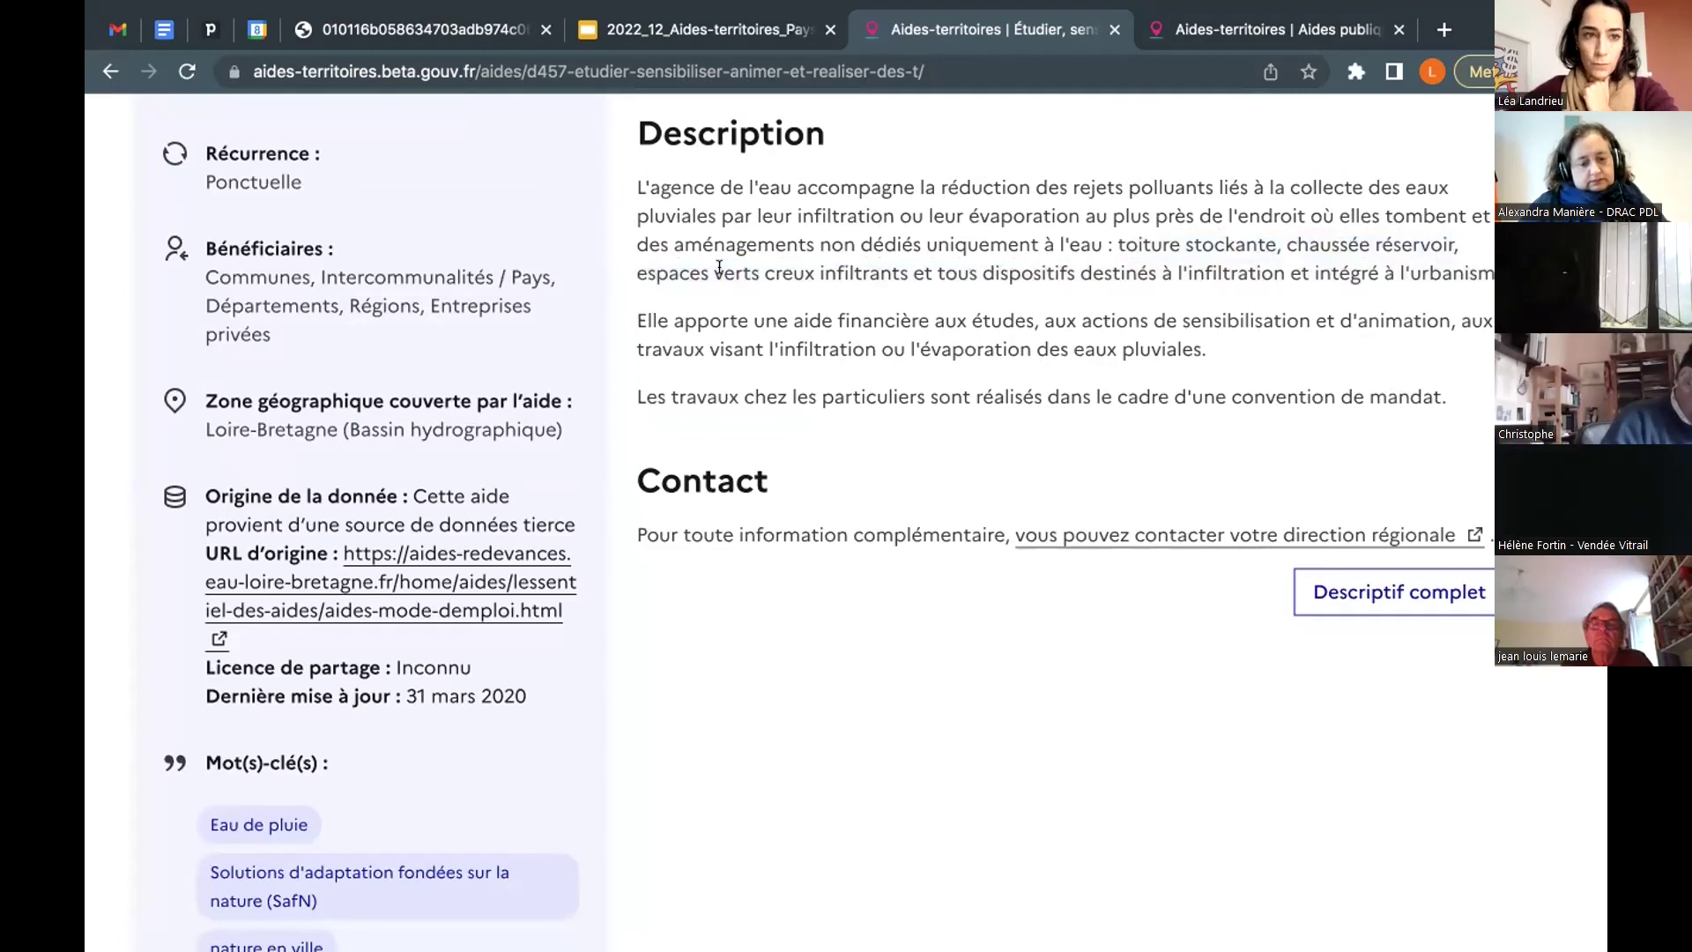
scroll(260, 131, up, 3)
click(110, 71)
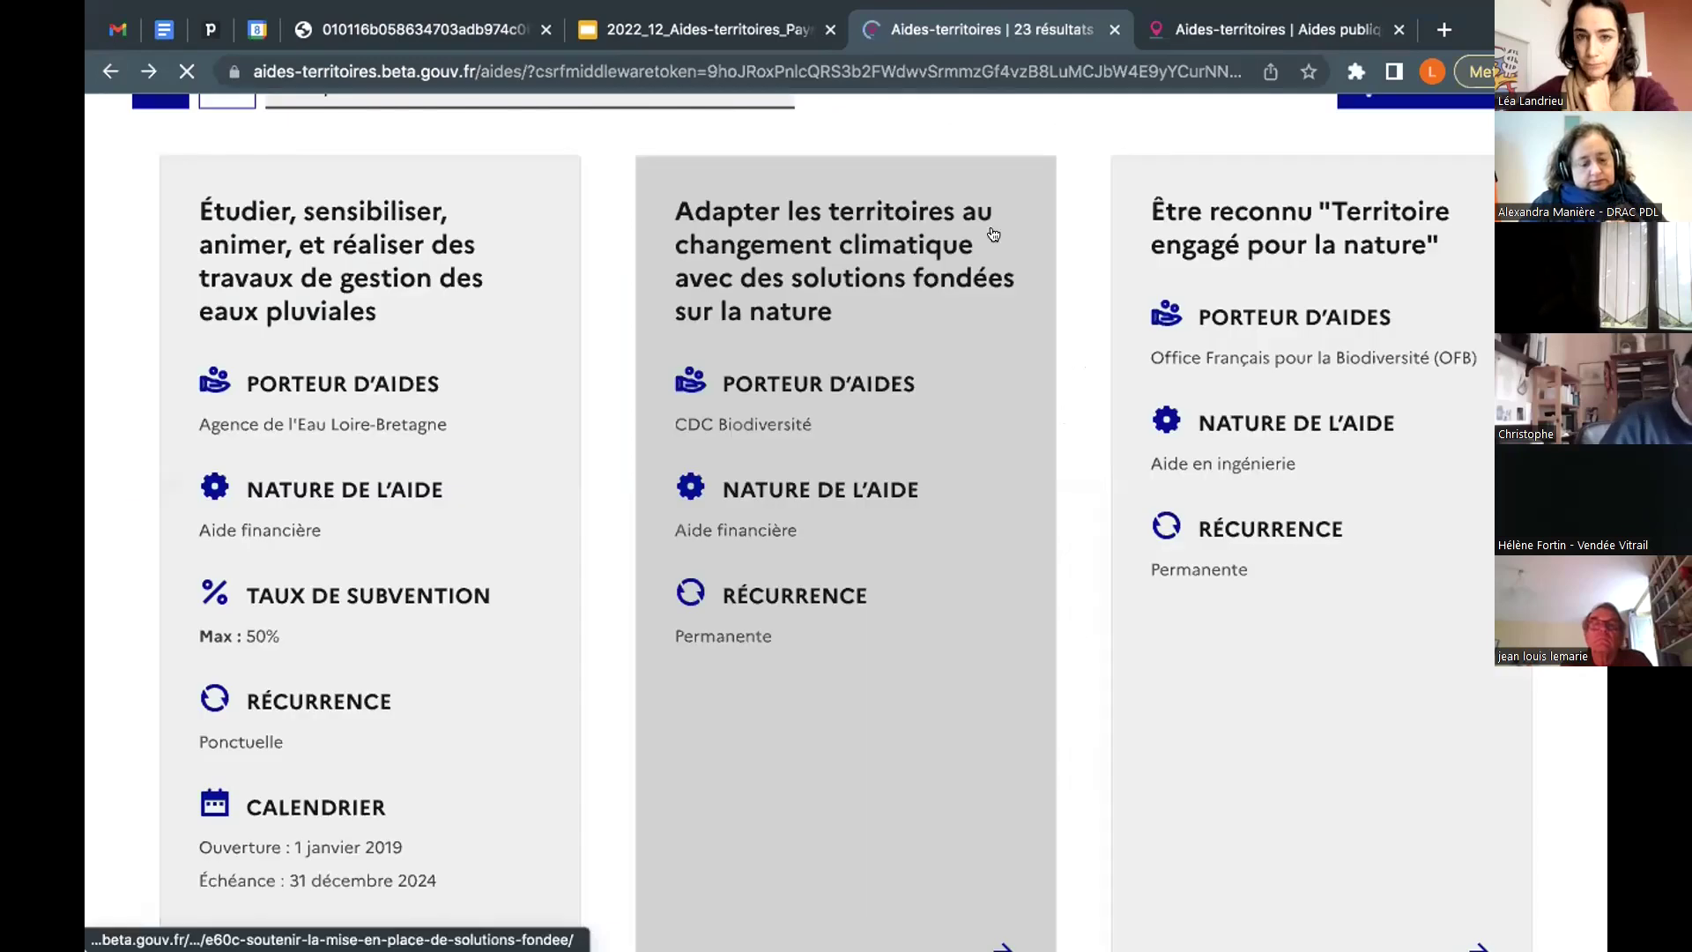
Step: Open the Aides-territoires blog and look through its listed articles and webinars
scroll(1065, 244, up, 10)
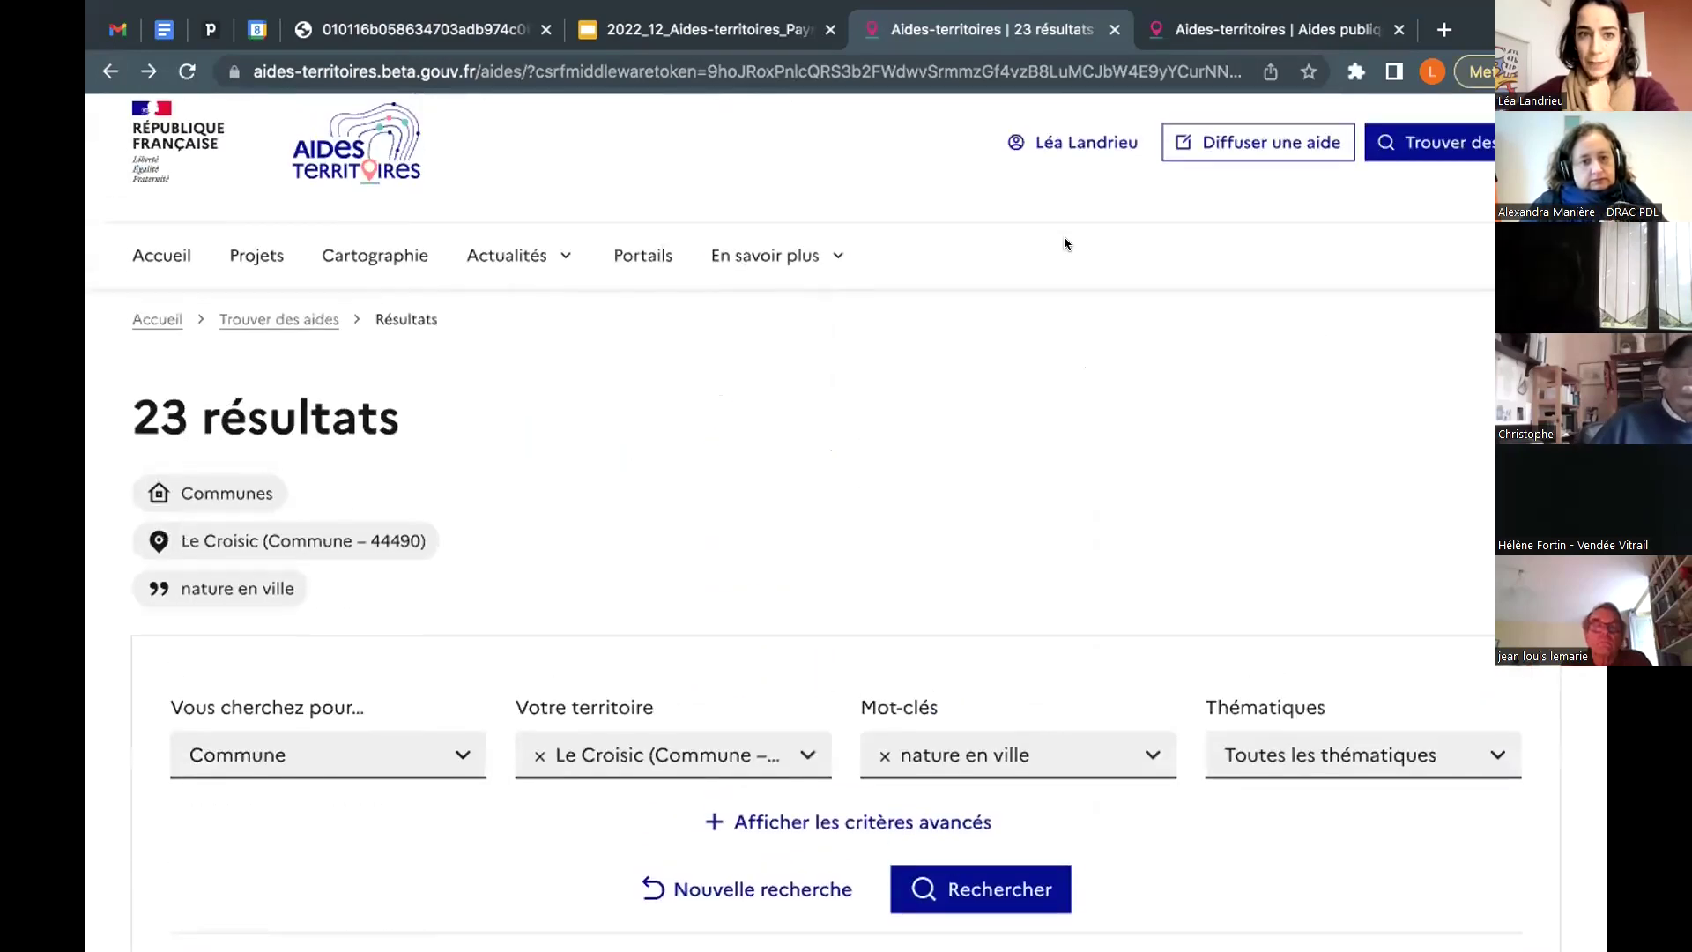
click(544, 258)
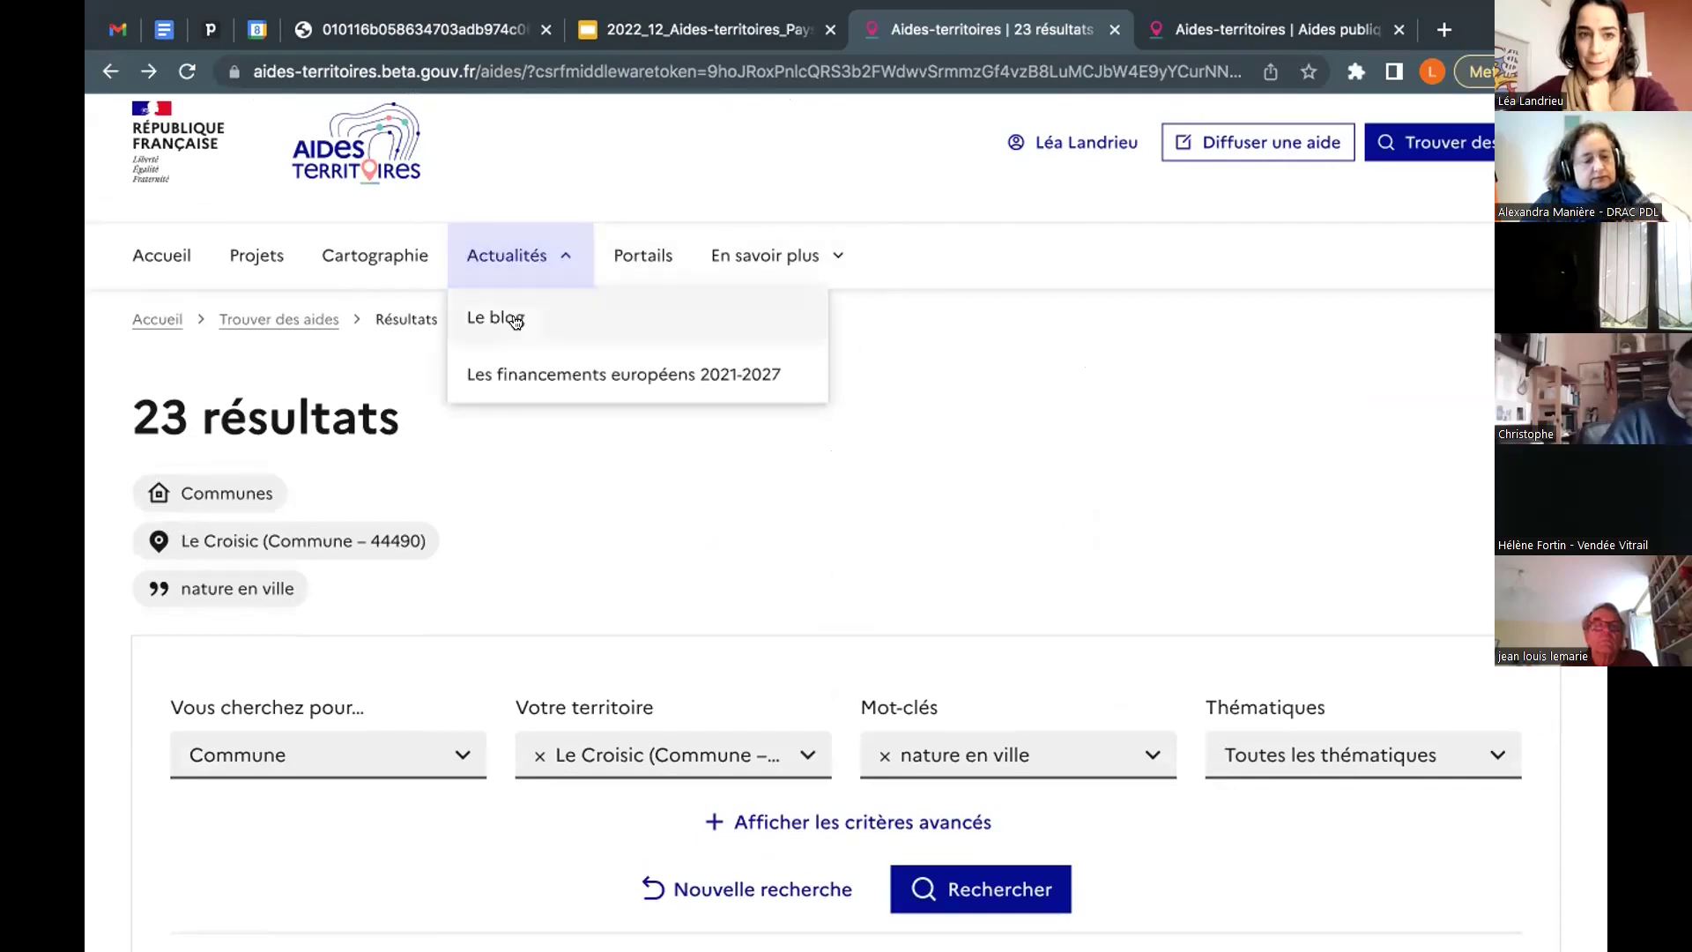
click(495, 319)
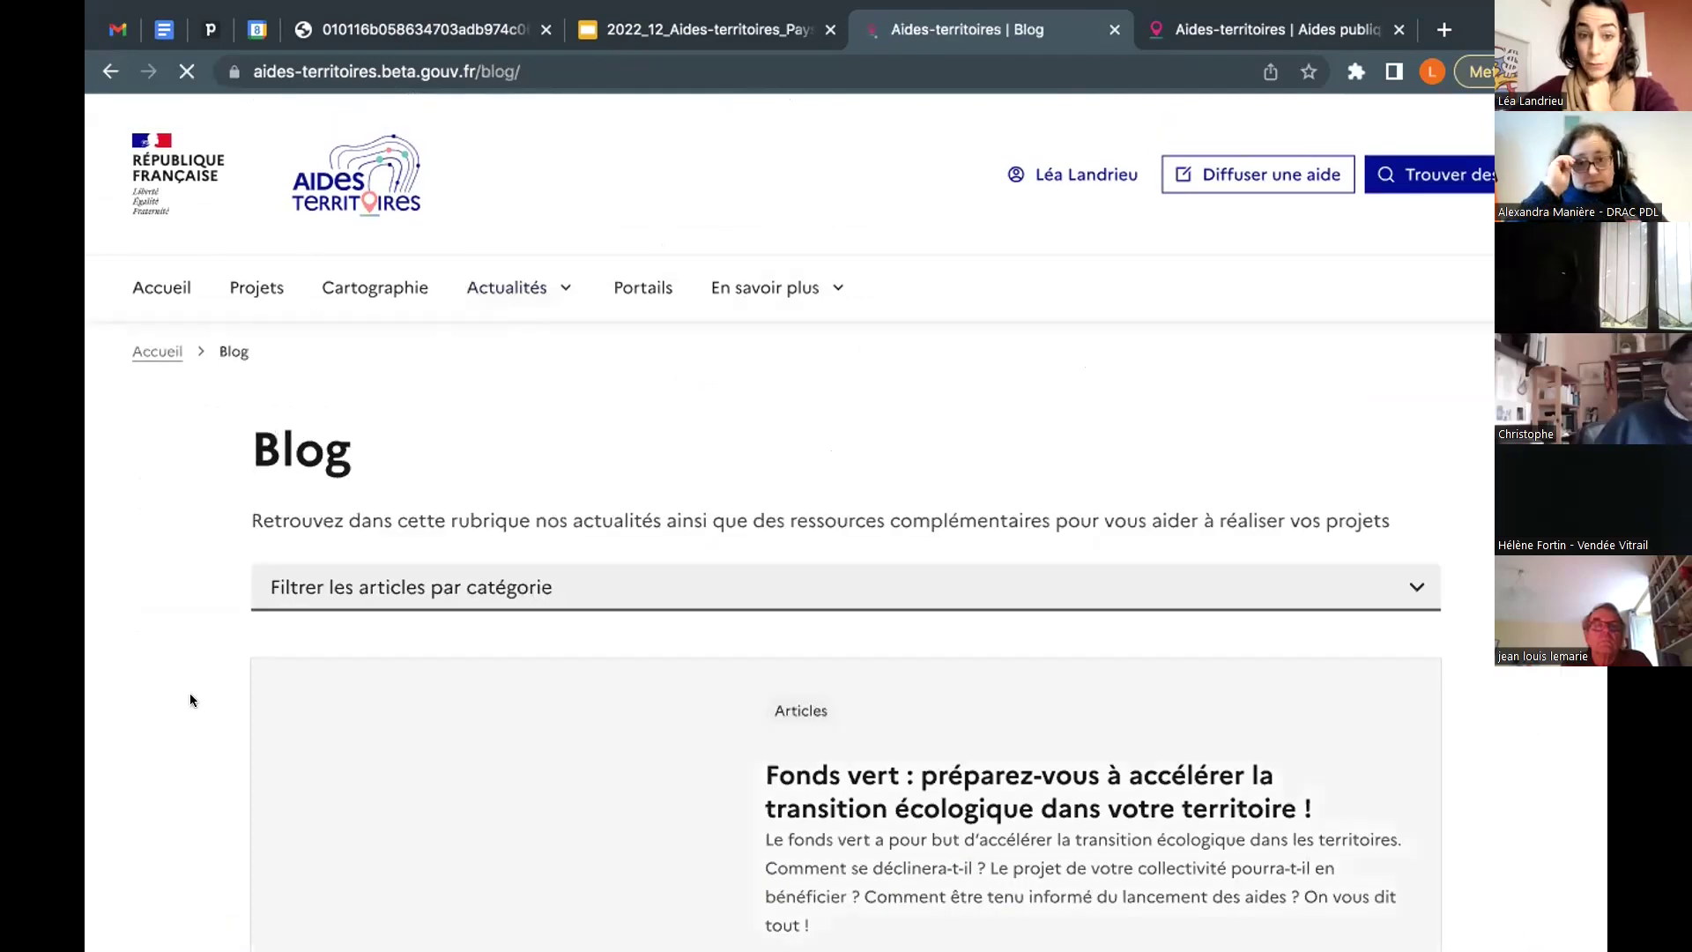
scroll(188, 693, down, 4)
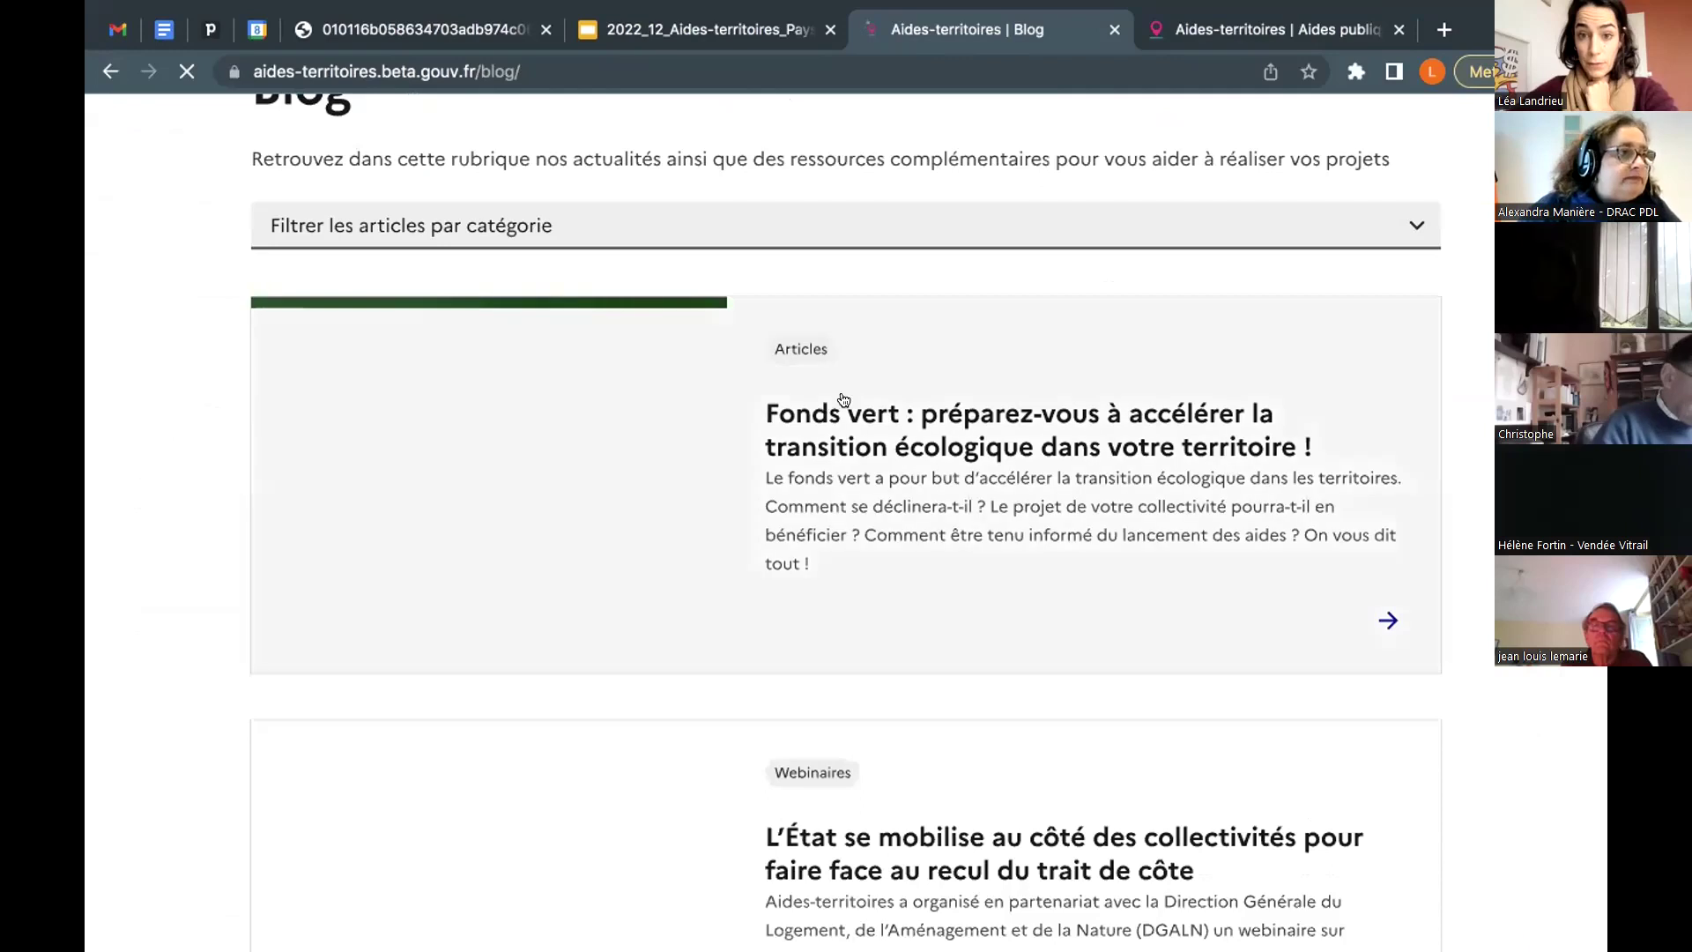
scroll(861, 363, down, 2)
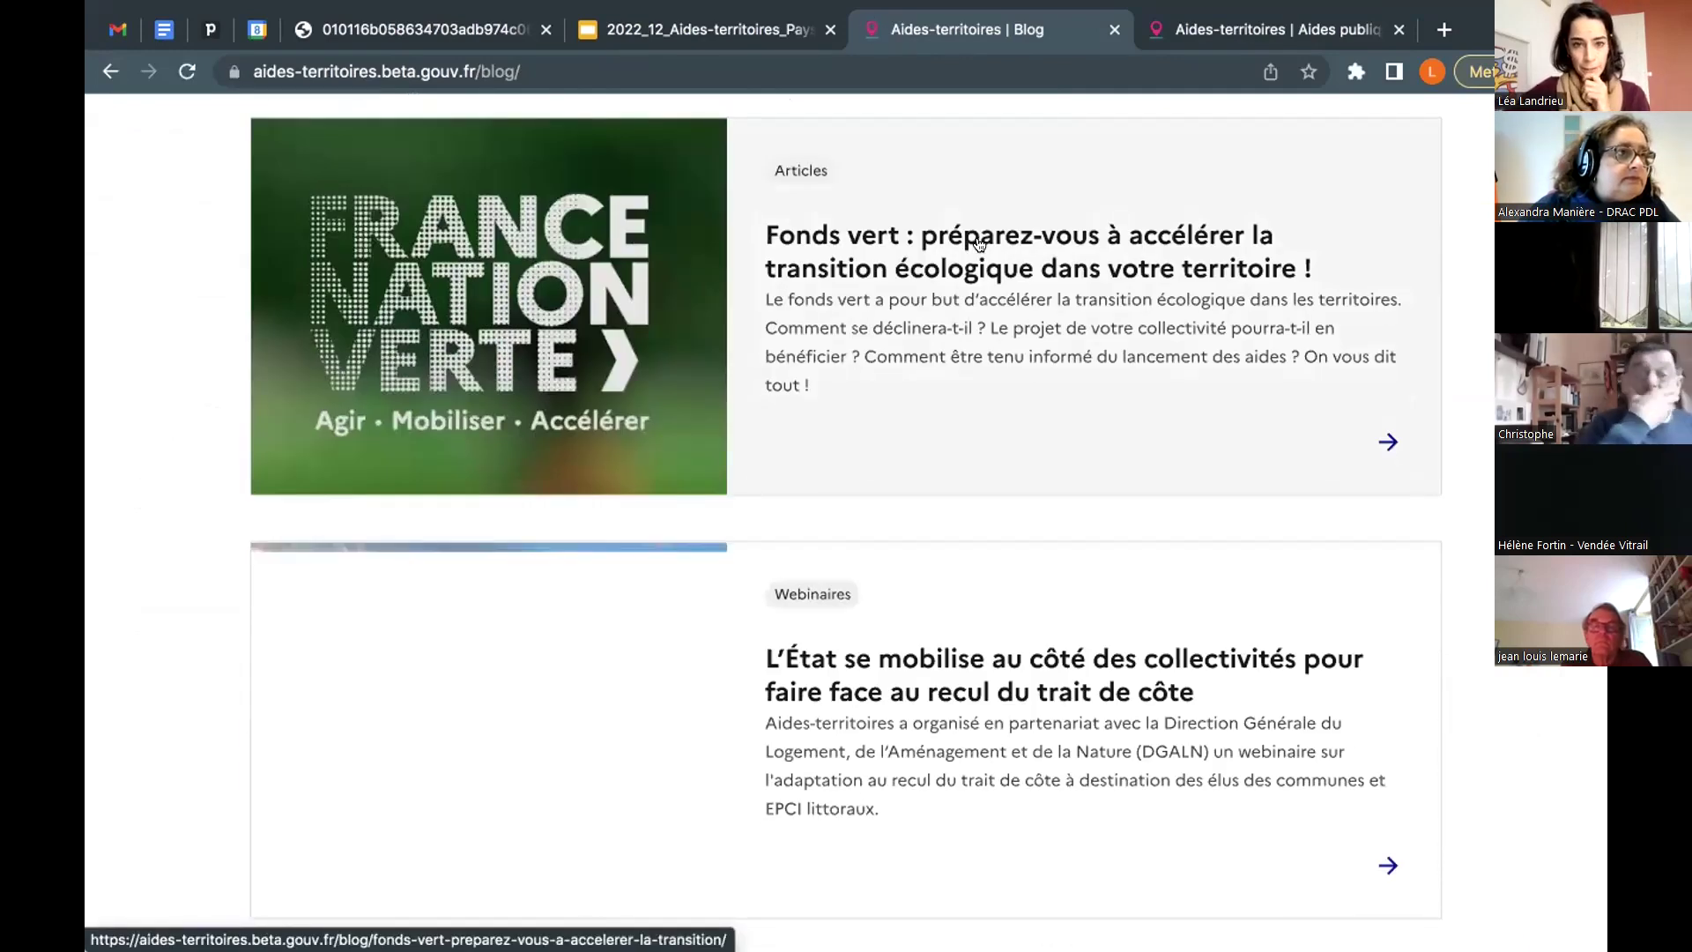
scroll(974, 240, down, 2)
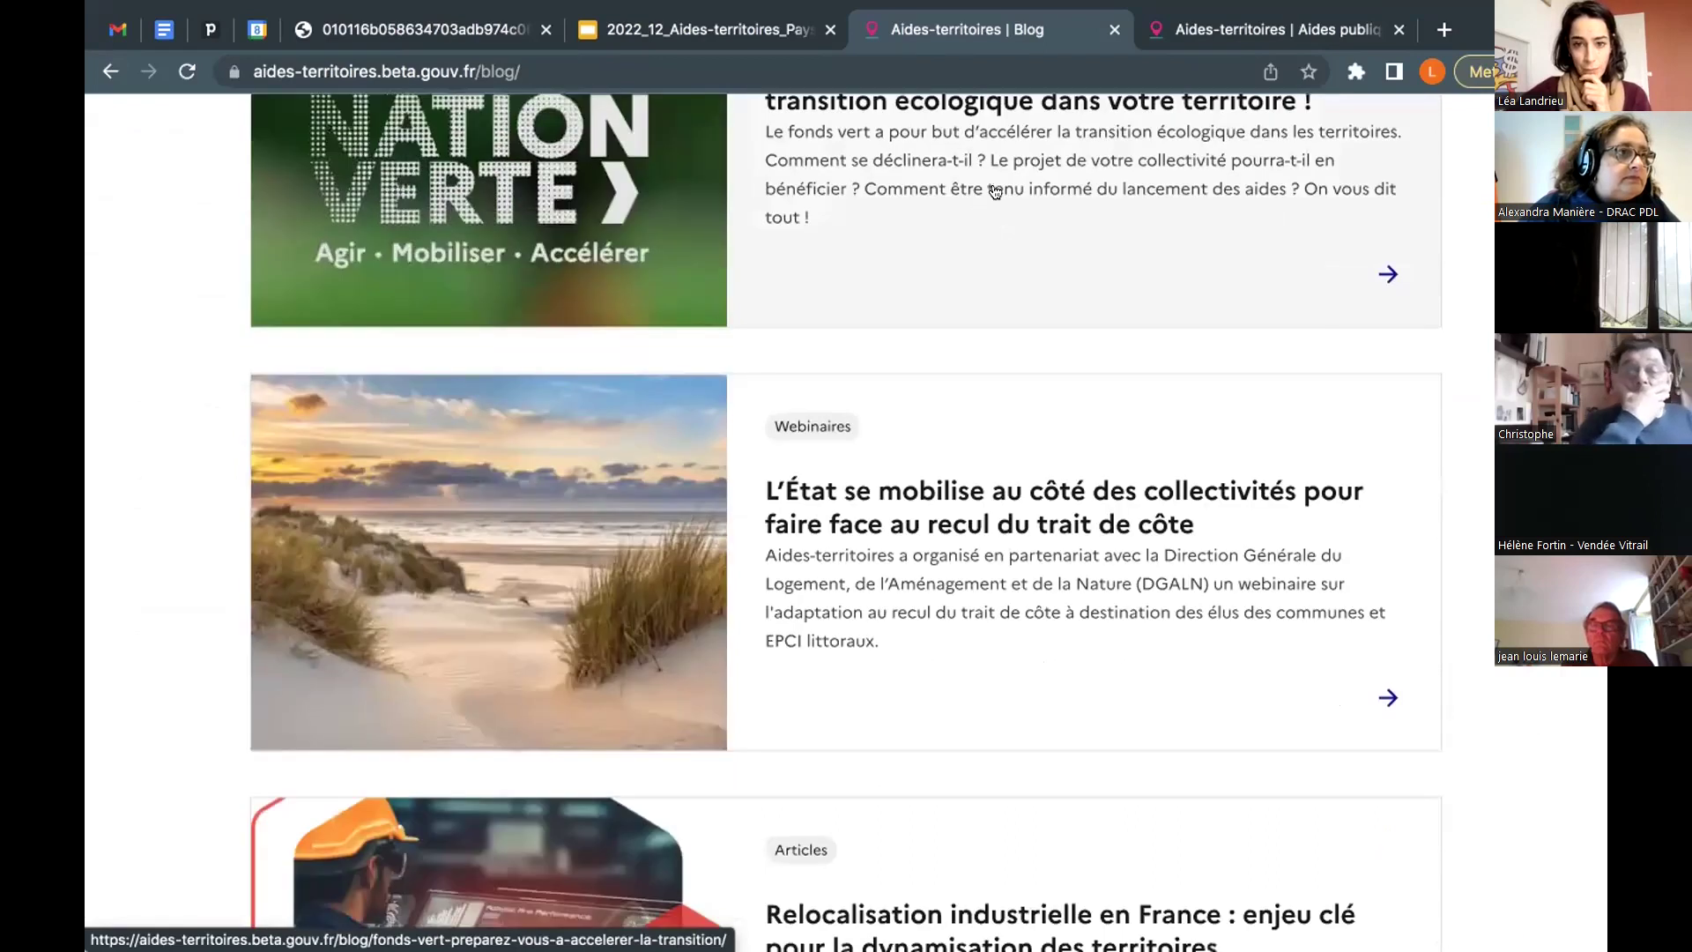
scroll(1049, 256, down, 3)
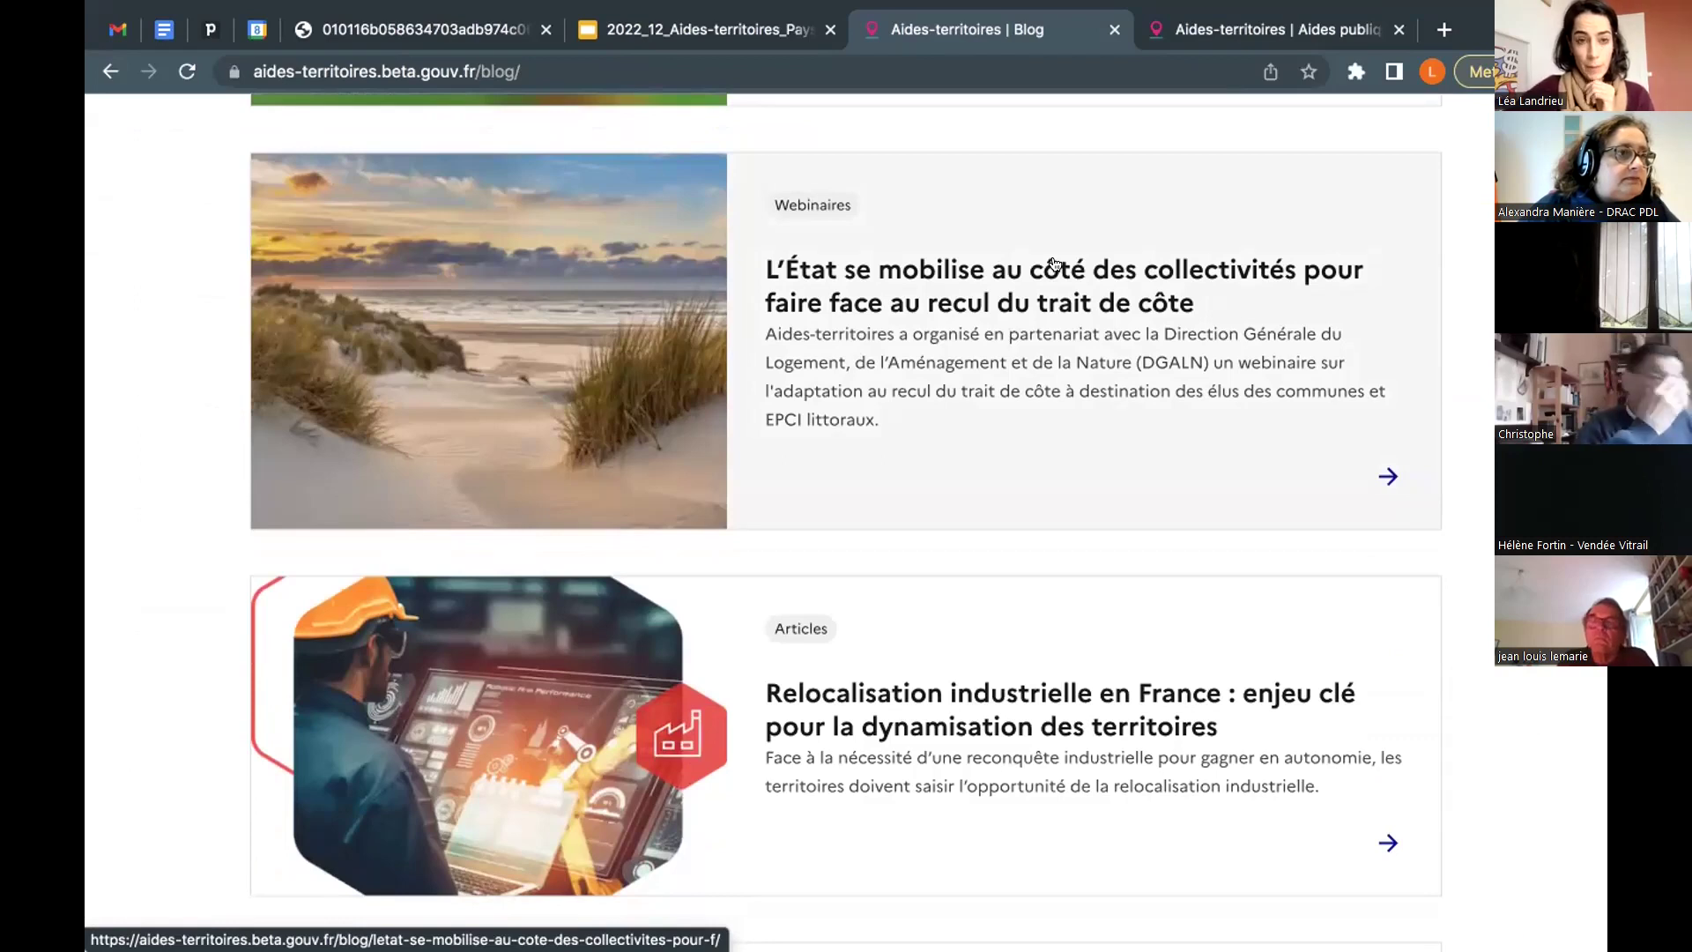
scroll(1054, 263, down, 6)
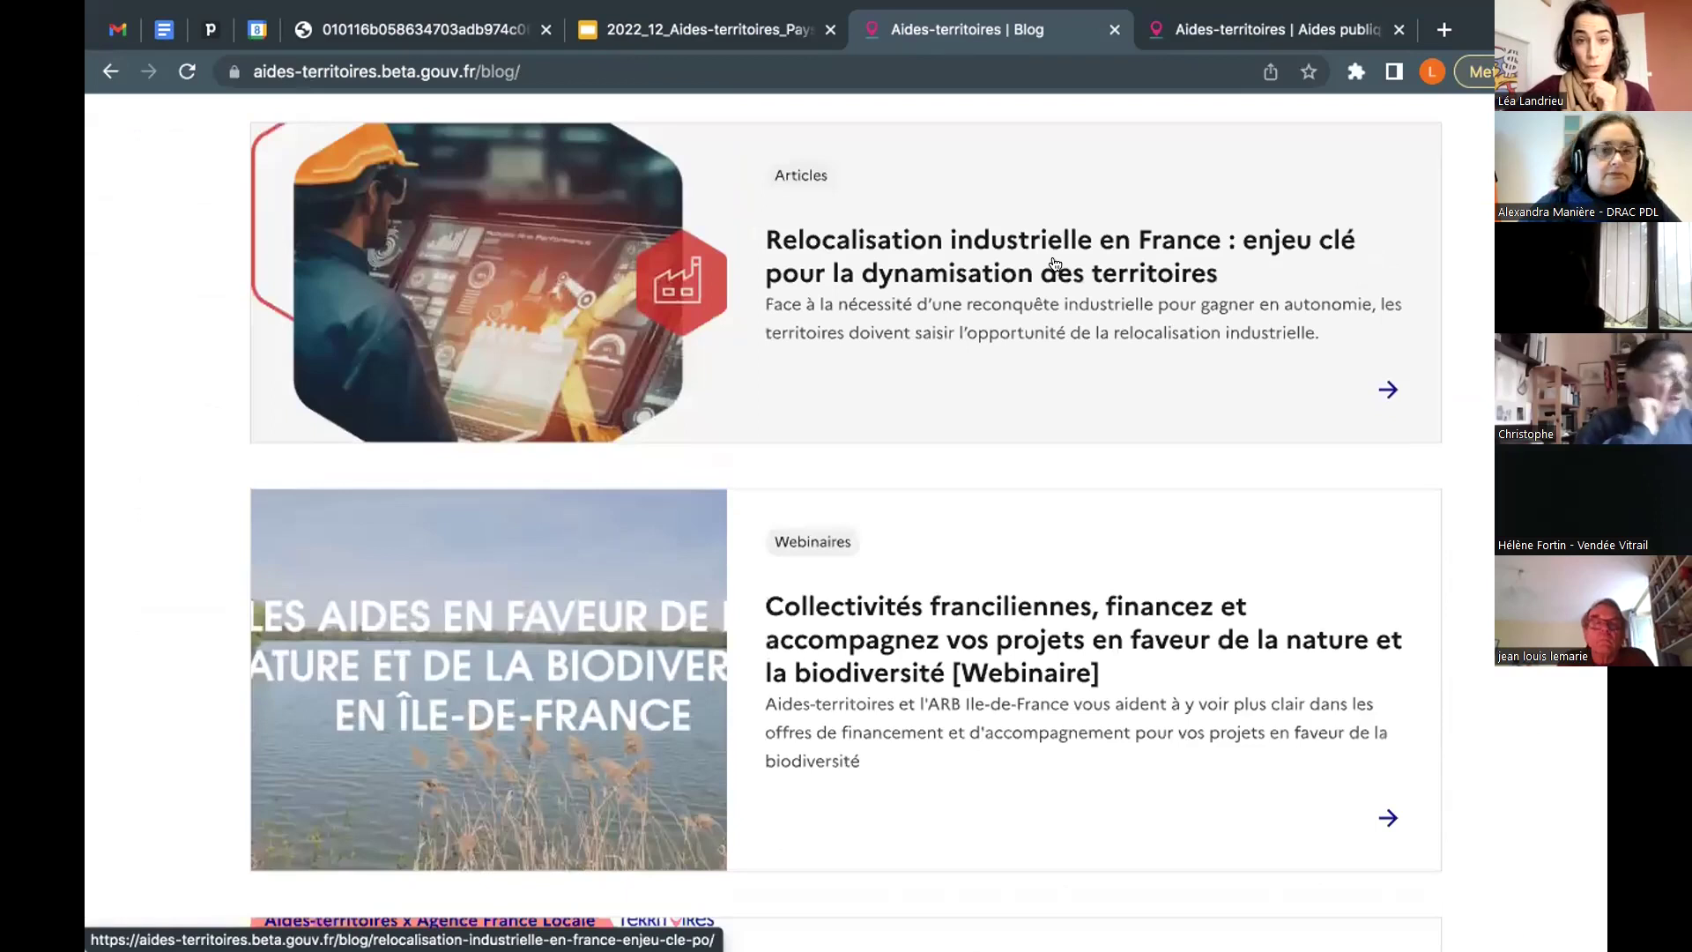
scroll(1054, 263, down, 5)
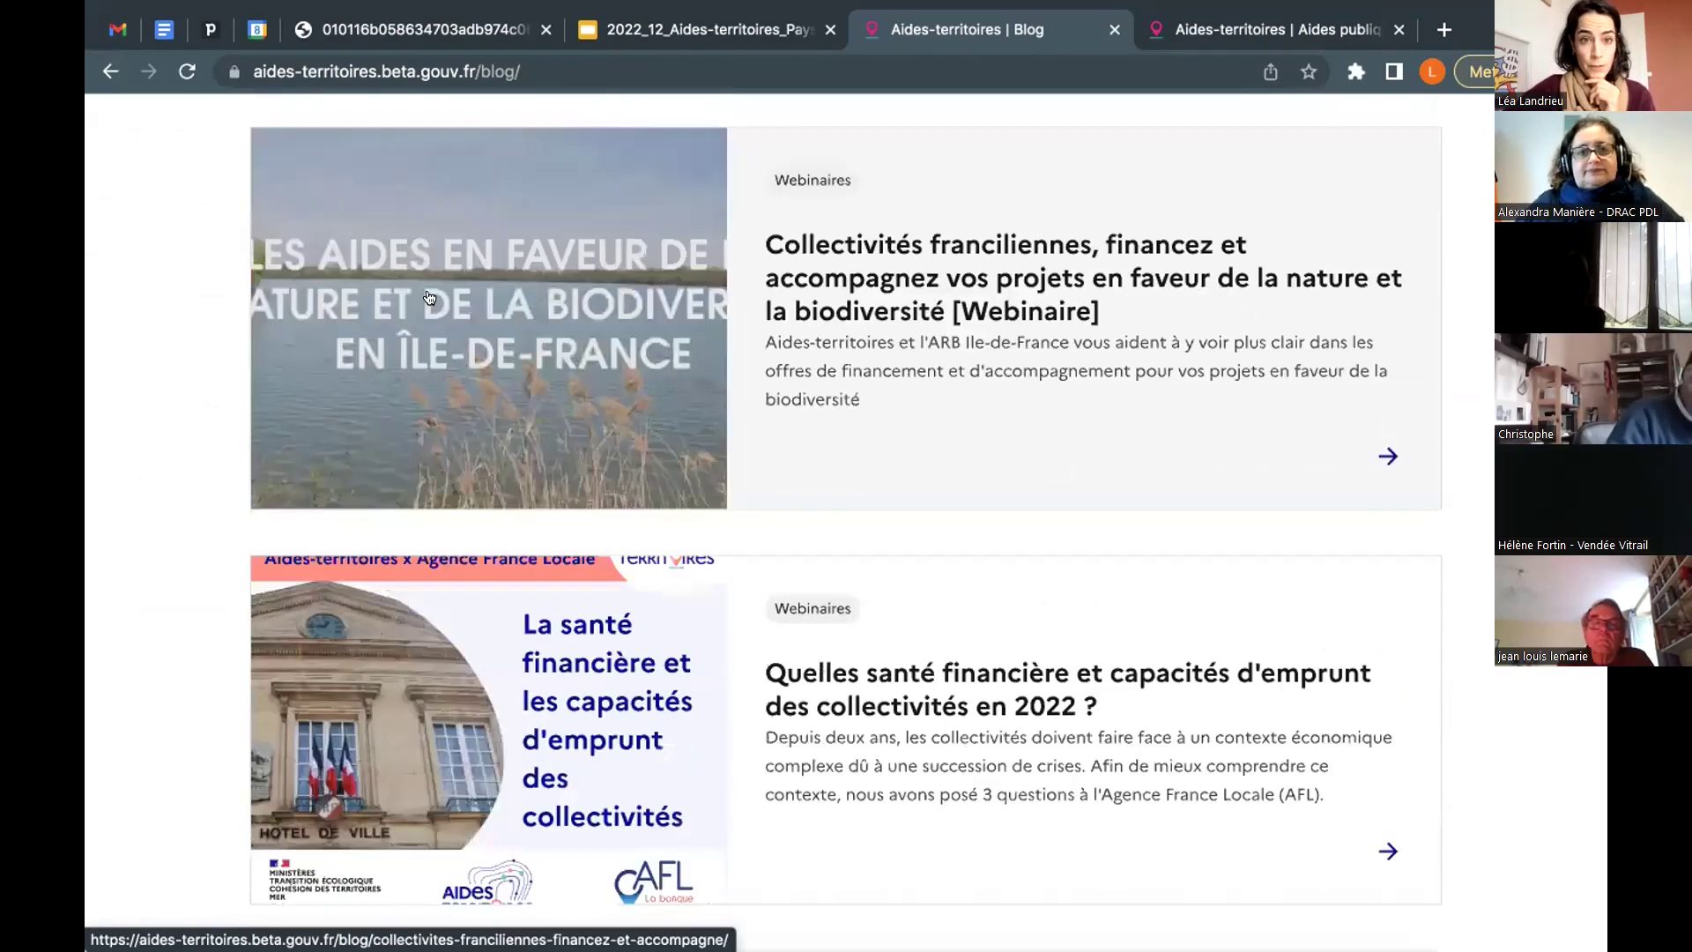
scroll(376, 303, down, 3)
scroll(377, 303, down, 1)
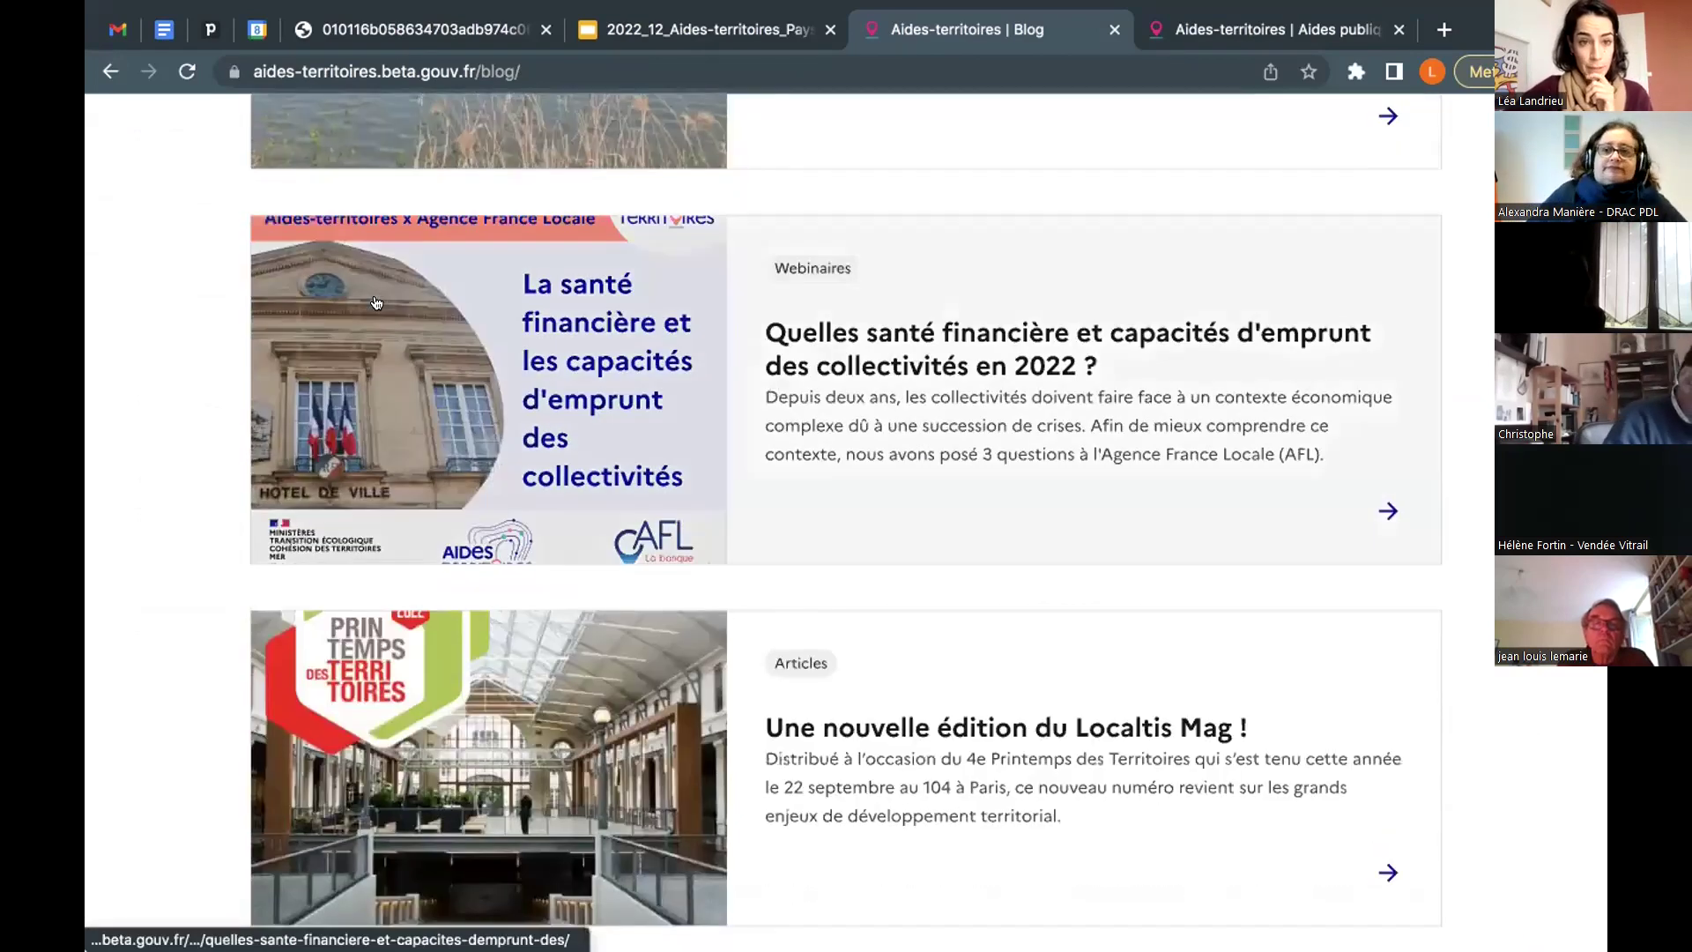
Step: Open the Cartographie page showing the map of partner programmes and aid providers
scroll(376, 303, up, 2)
scroll(377, 303, up, 10)
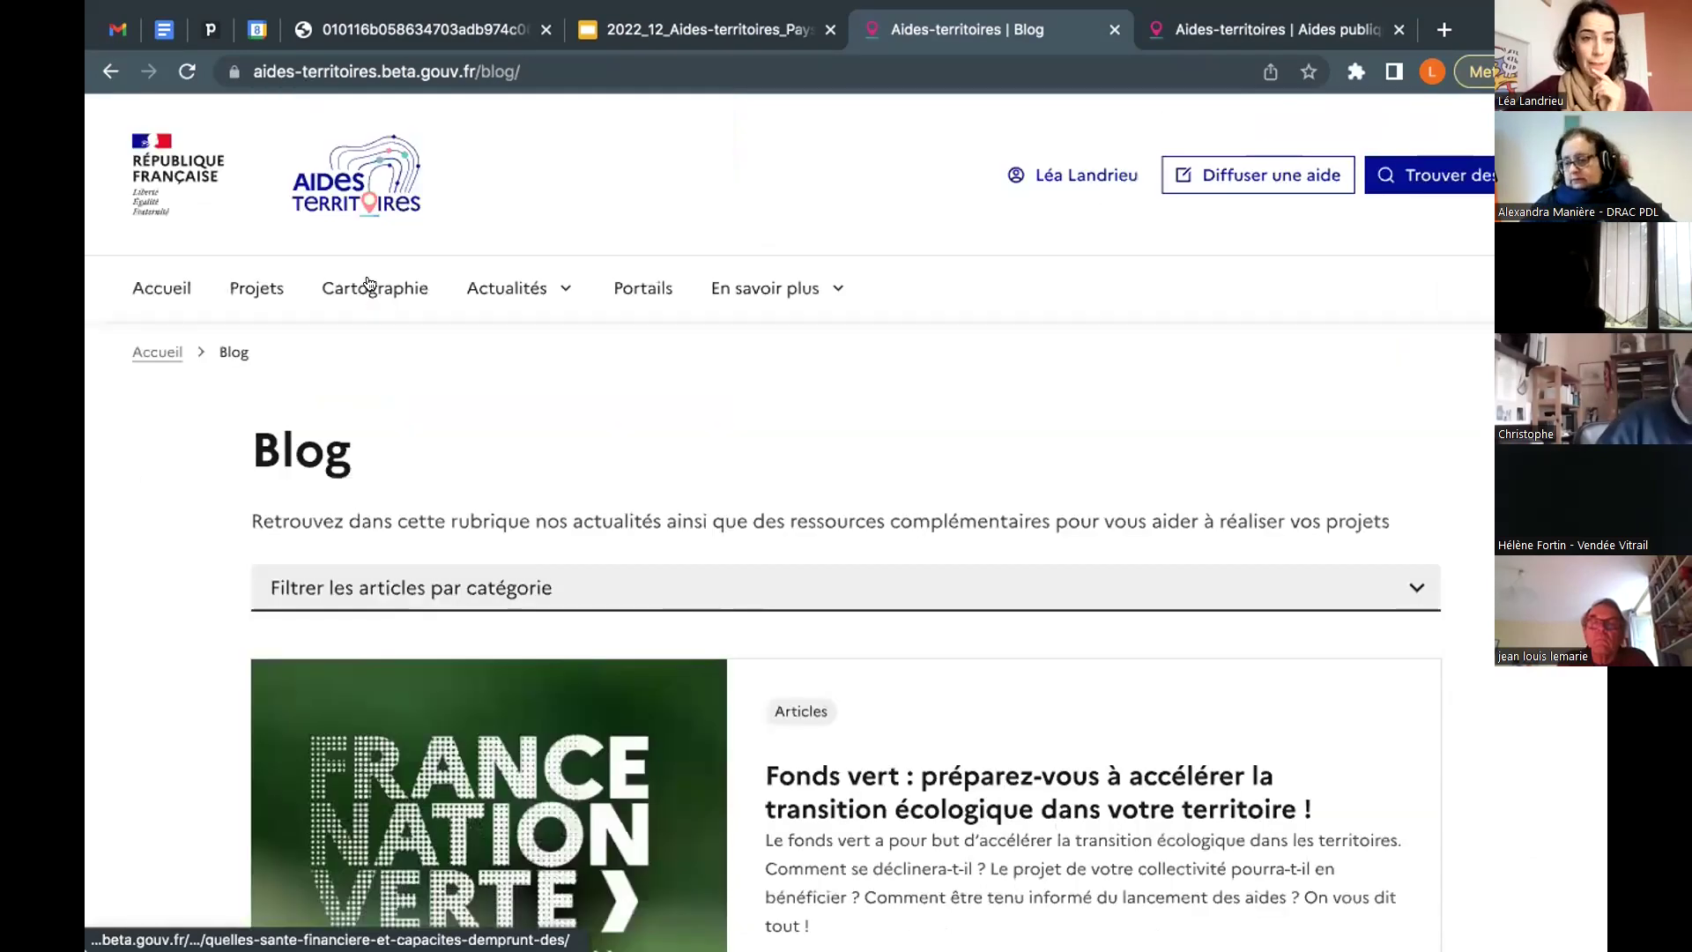
click(370, 283)
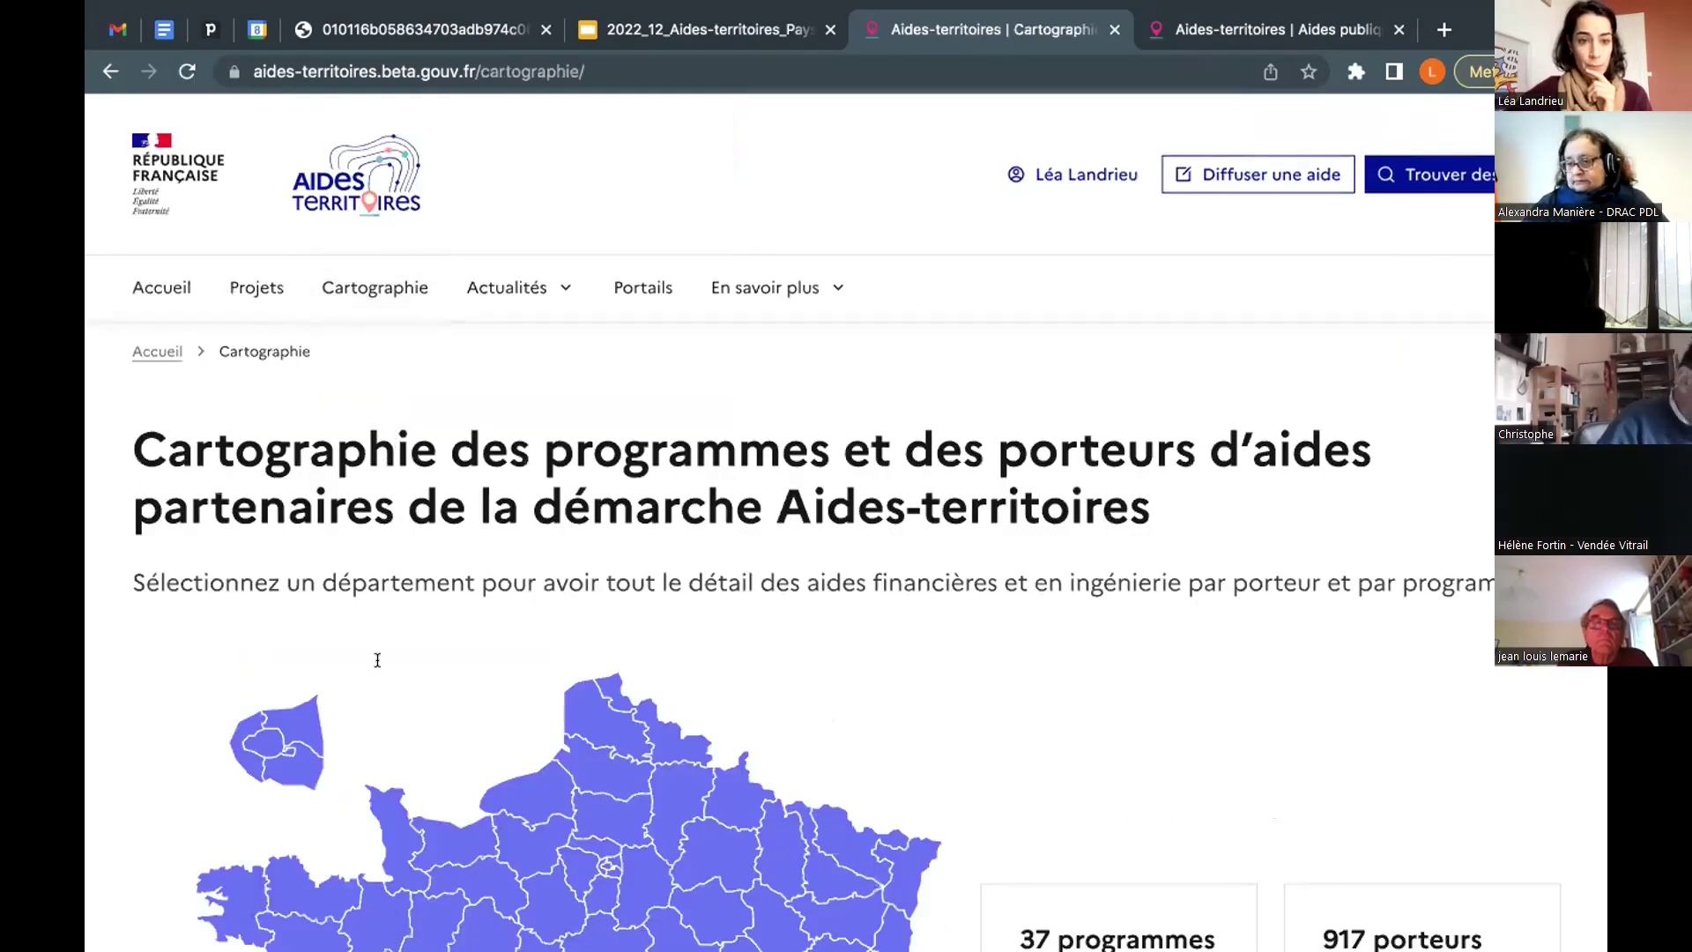
Step: Open Loire-Atlantique on the map and look through its top 10 aid providers by number of aids
scroll(362, 646, down, 3)
click(374, 657)
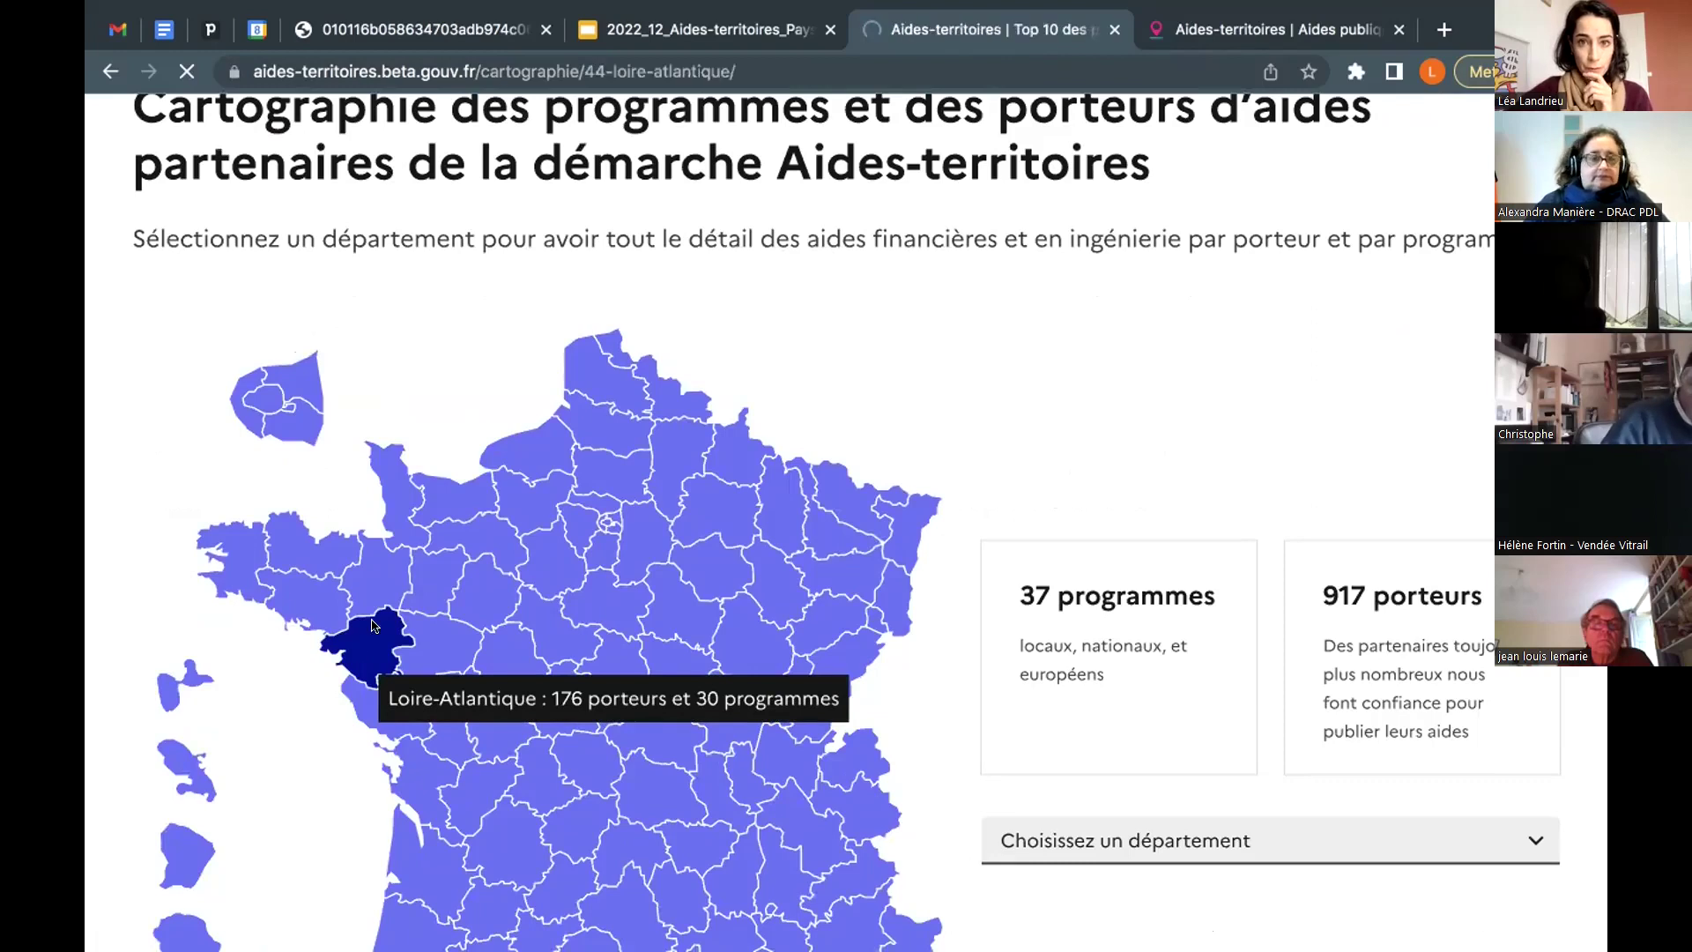
scroll(873, 585, down, 2)
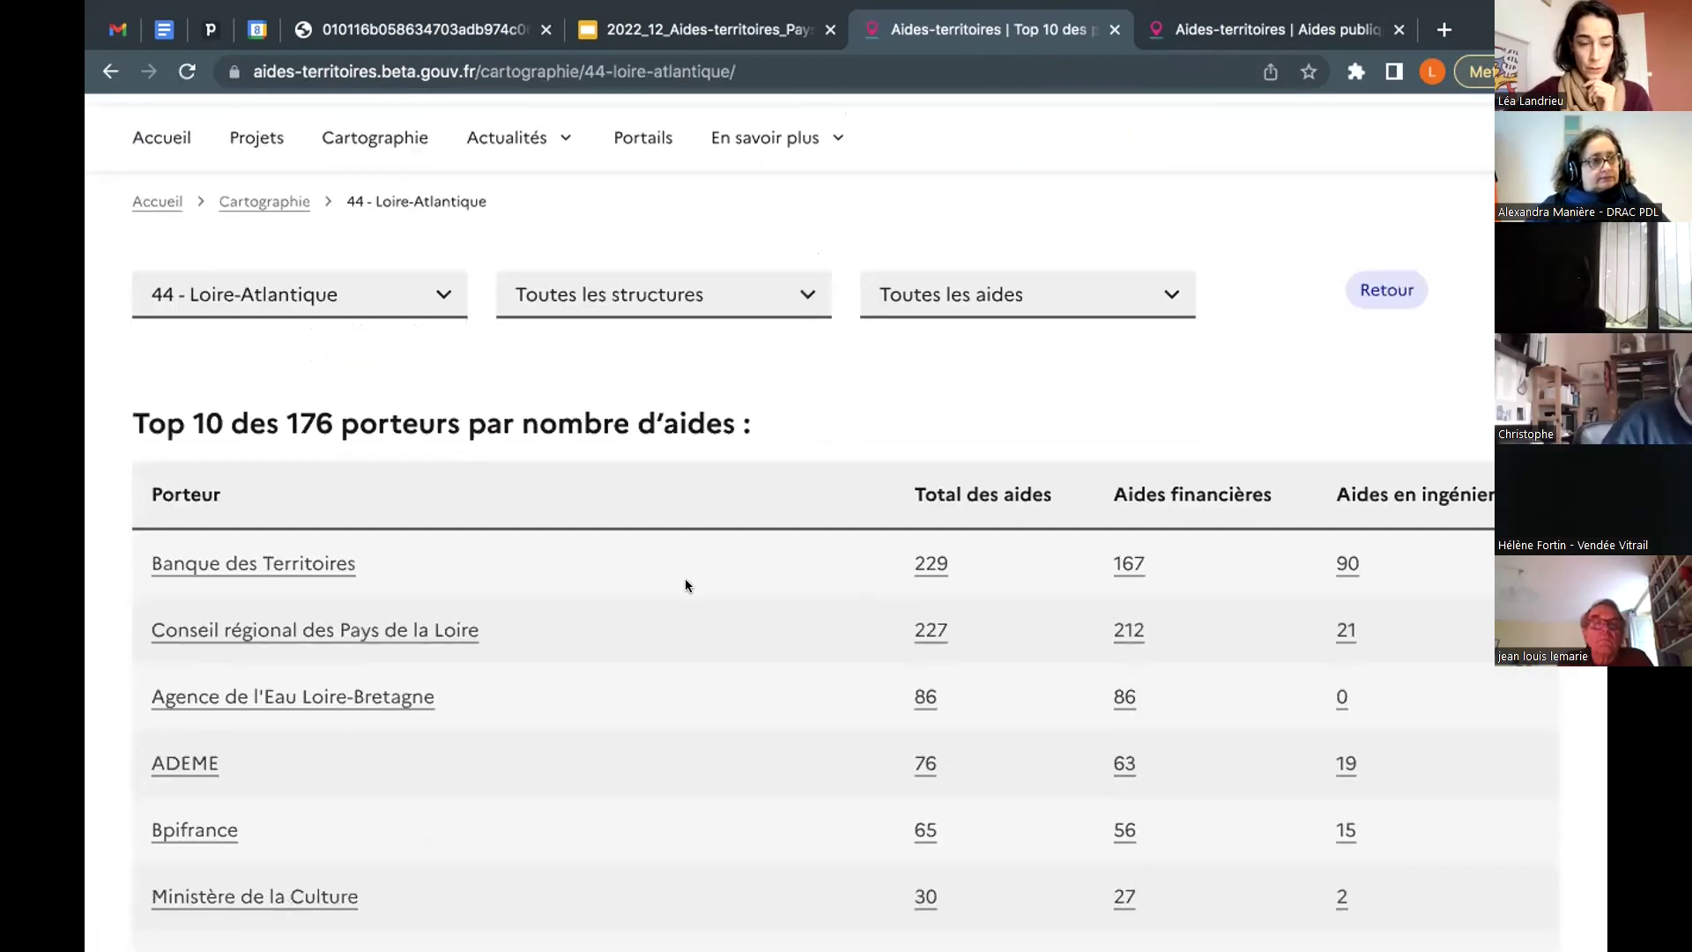
scroll(684, 579, down, 1)
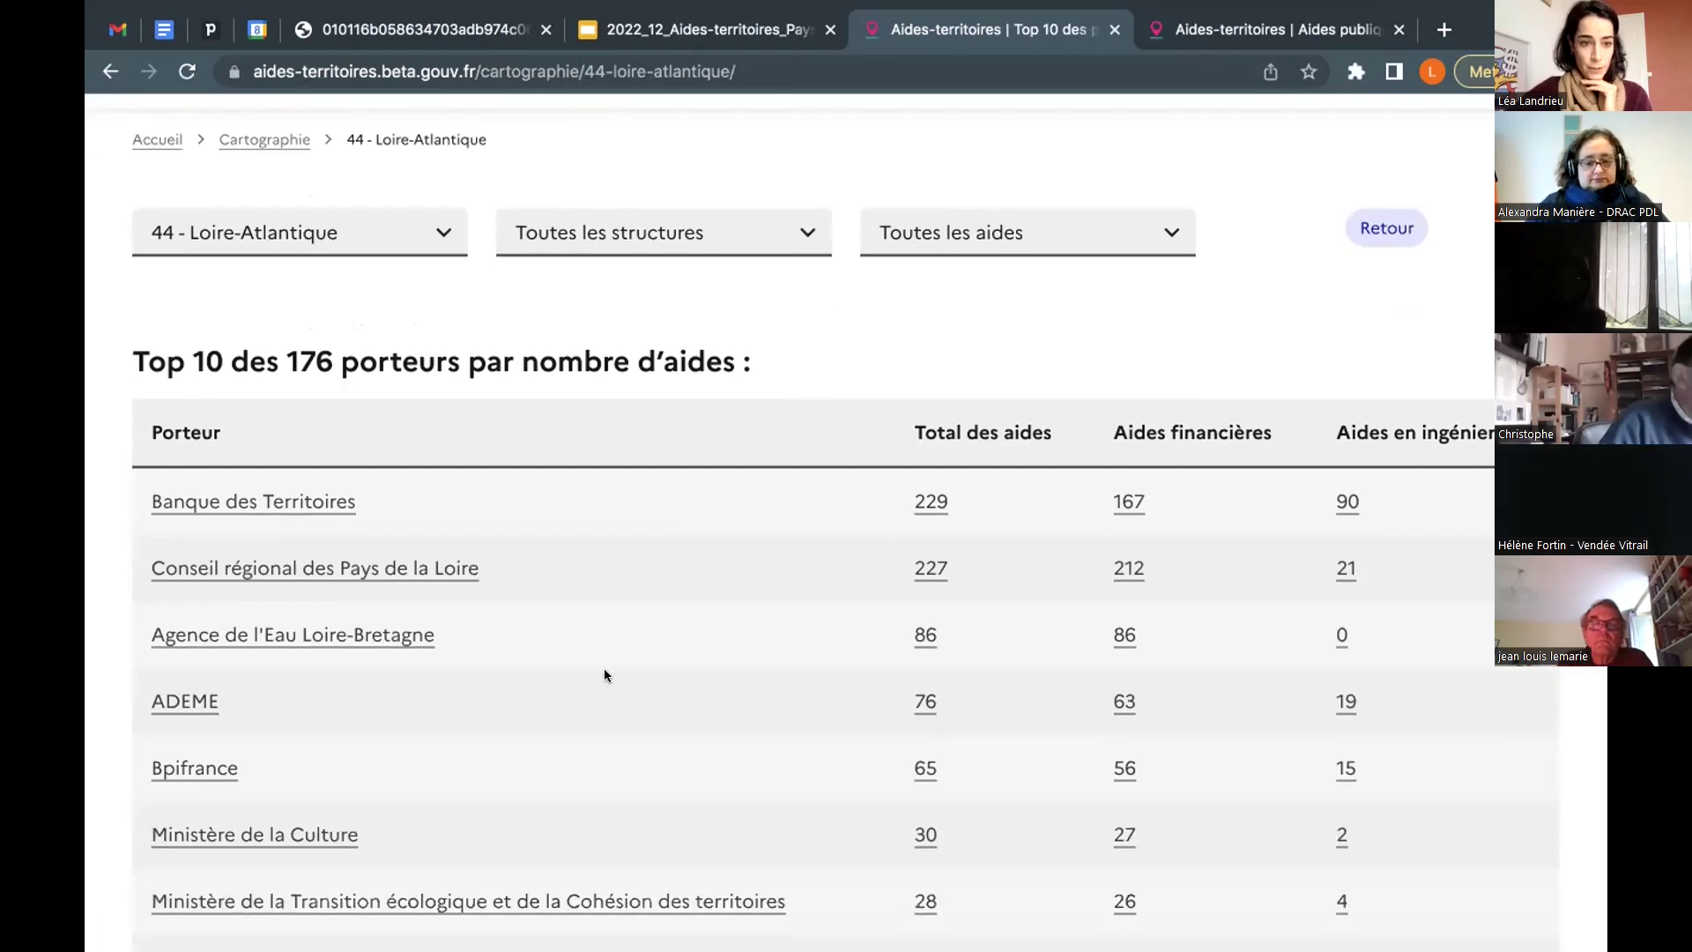
scroll(604, 670, down, 2)
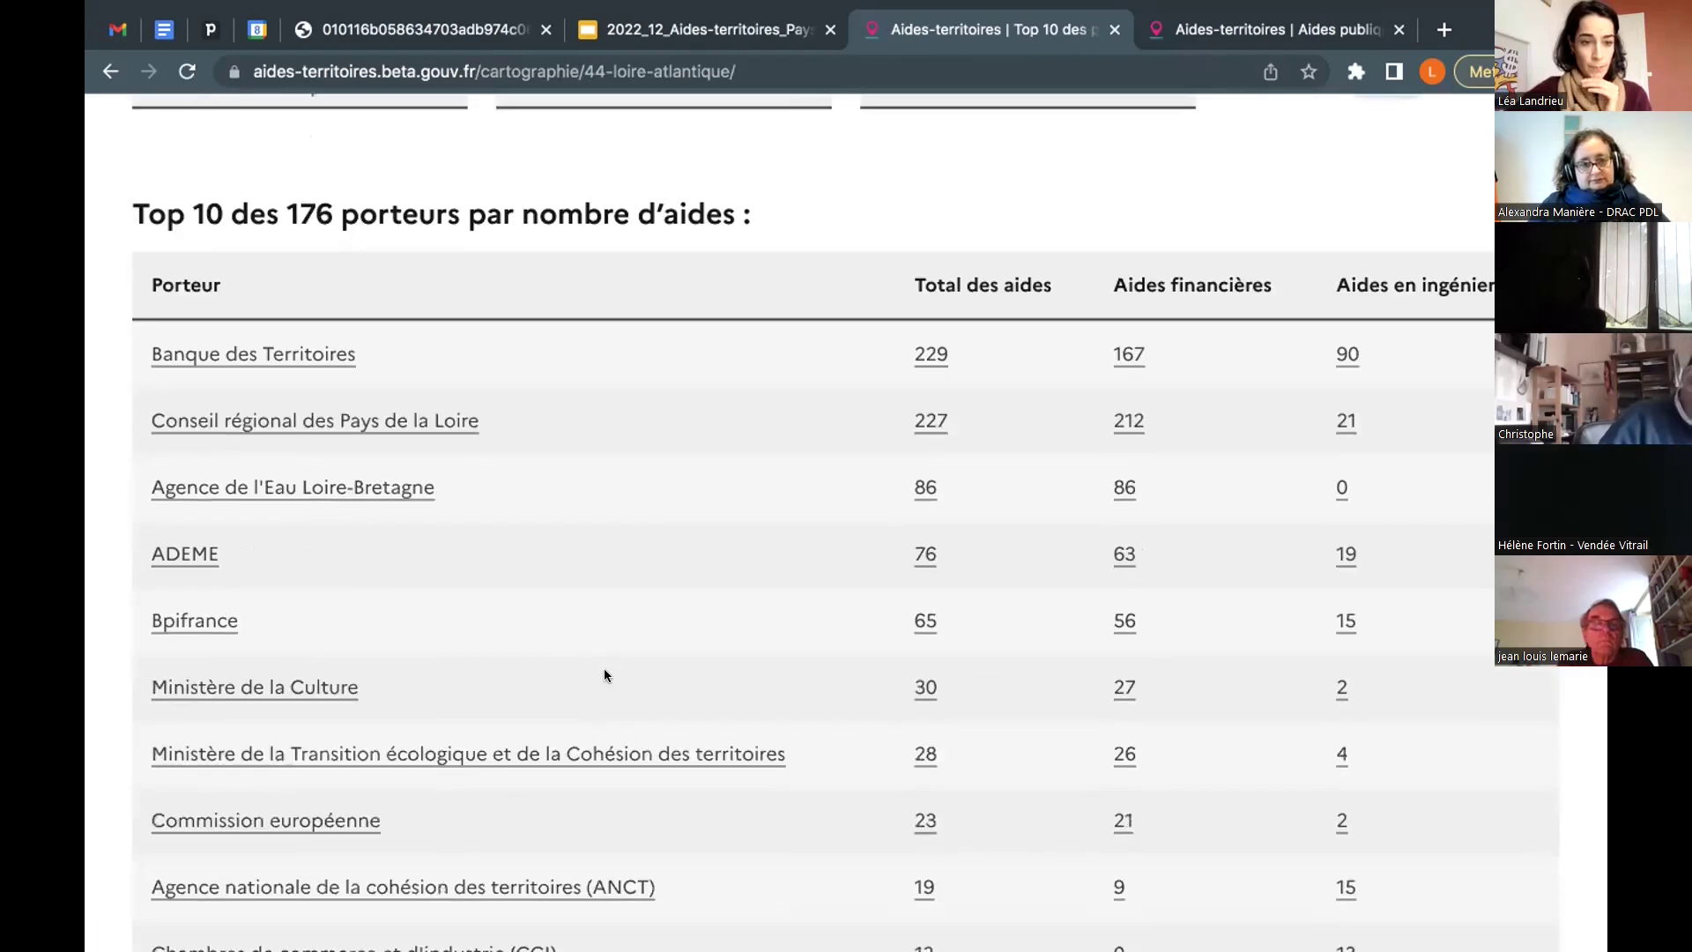
scroll(604, 673, down, 4)
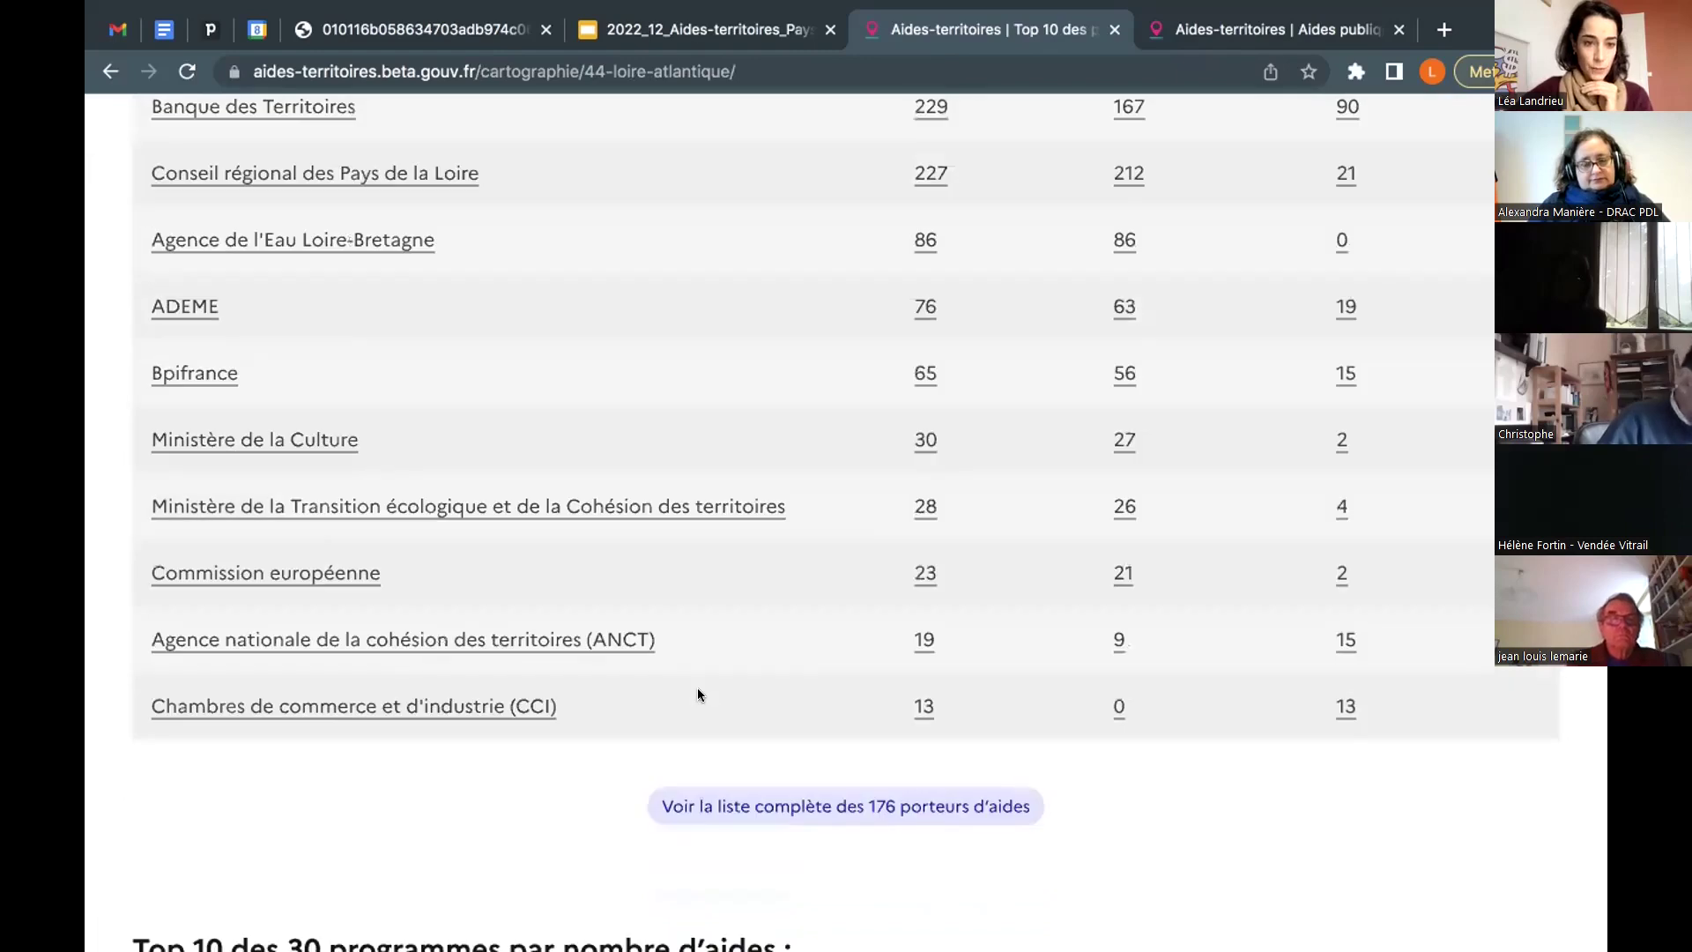
Step: Open the complete list of aid providers for Loire-Atlantique and look through the organisations listed
click(844, 740)
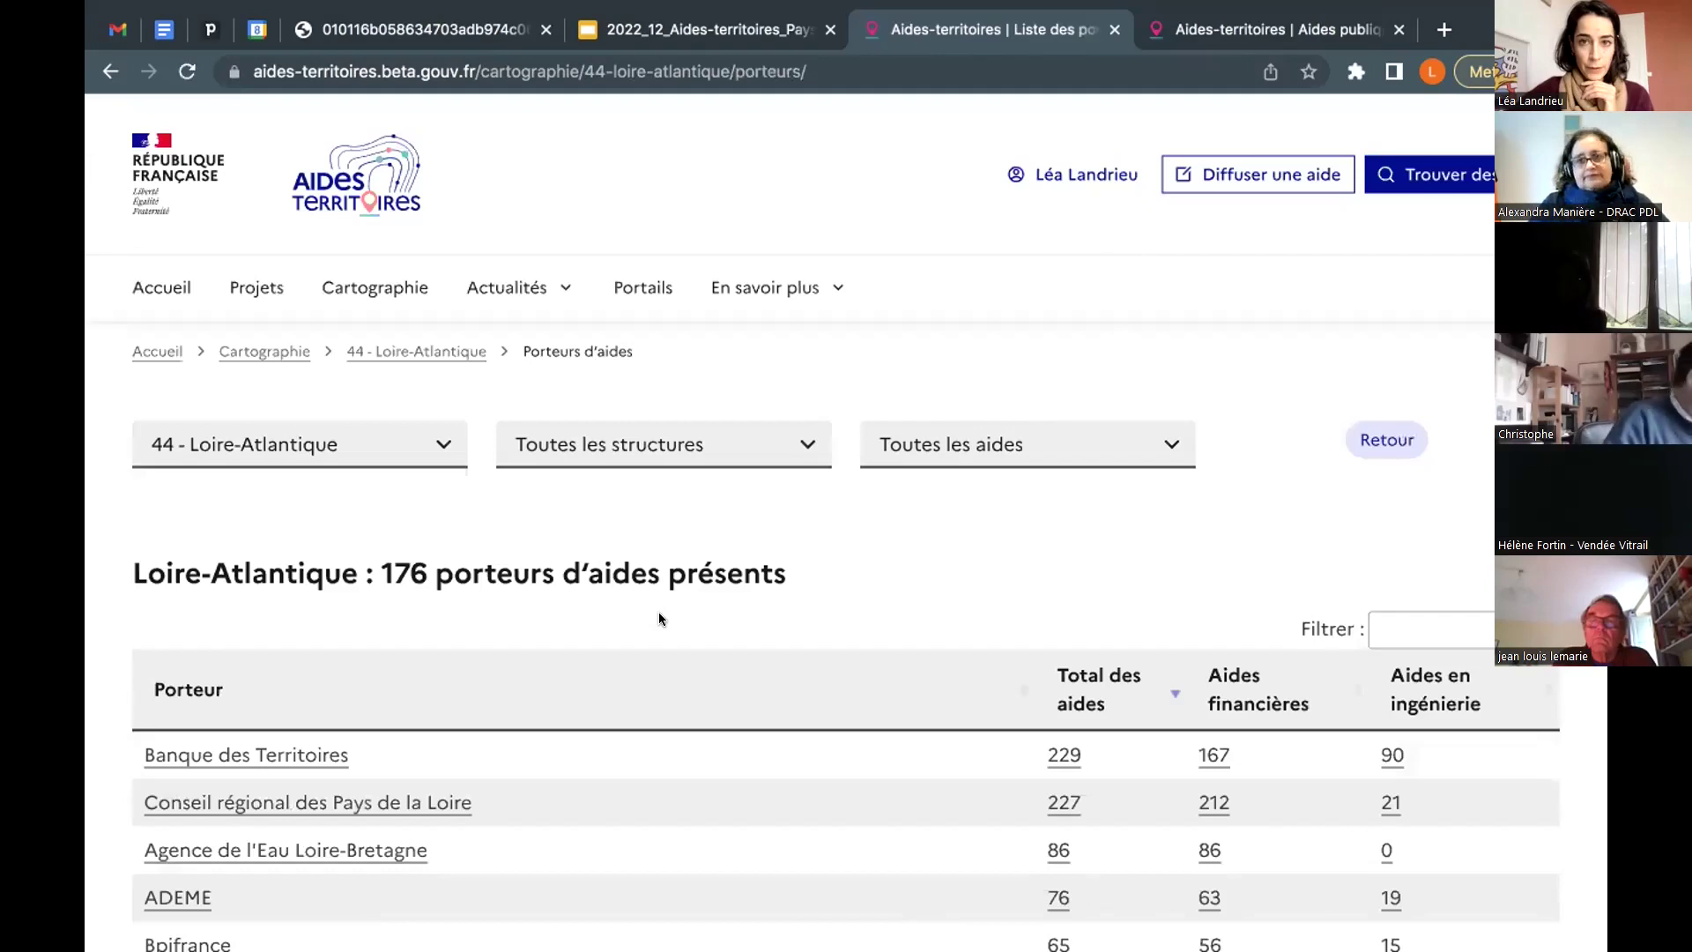
scroll(659, 617, down, 3)
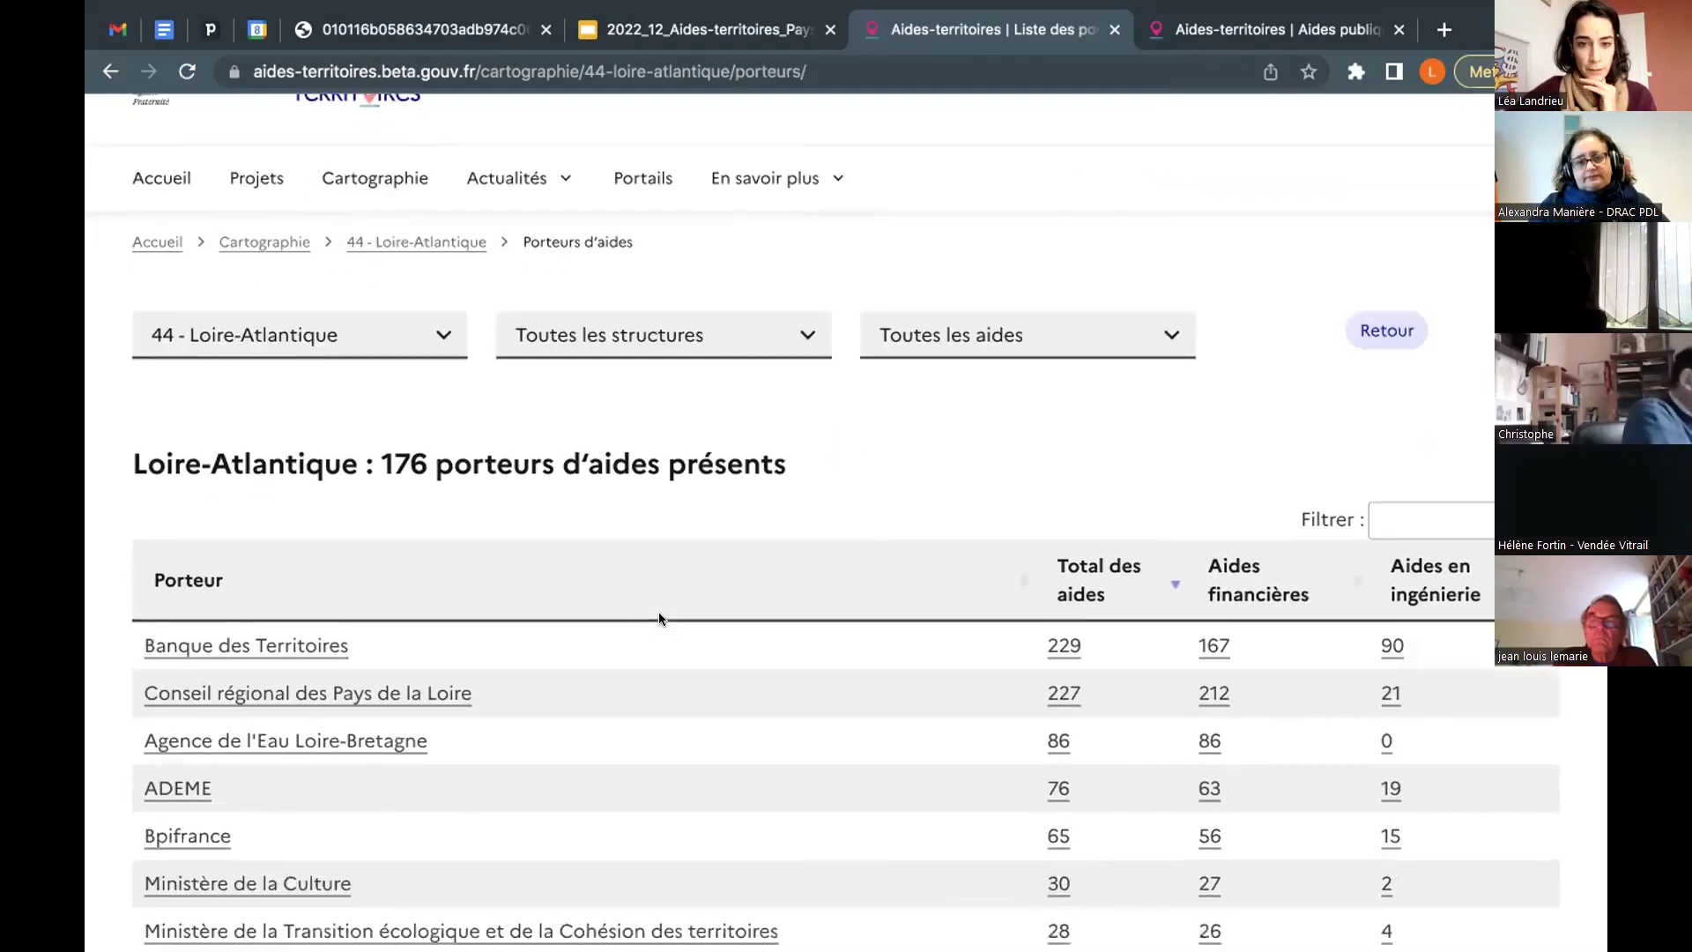
scroll(658, 617, down, 3)
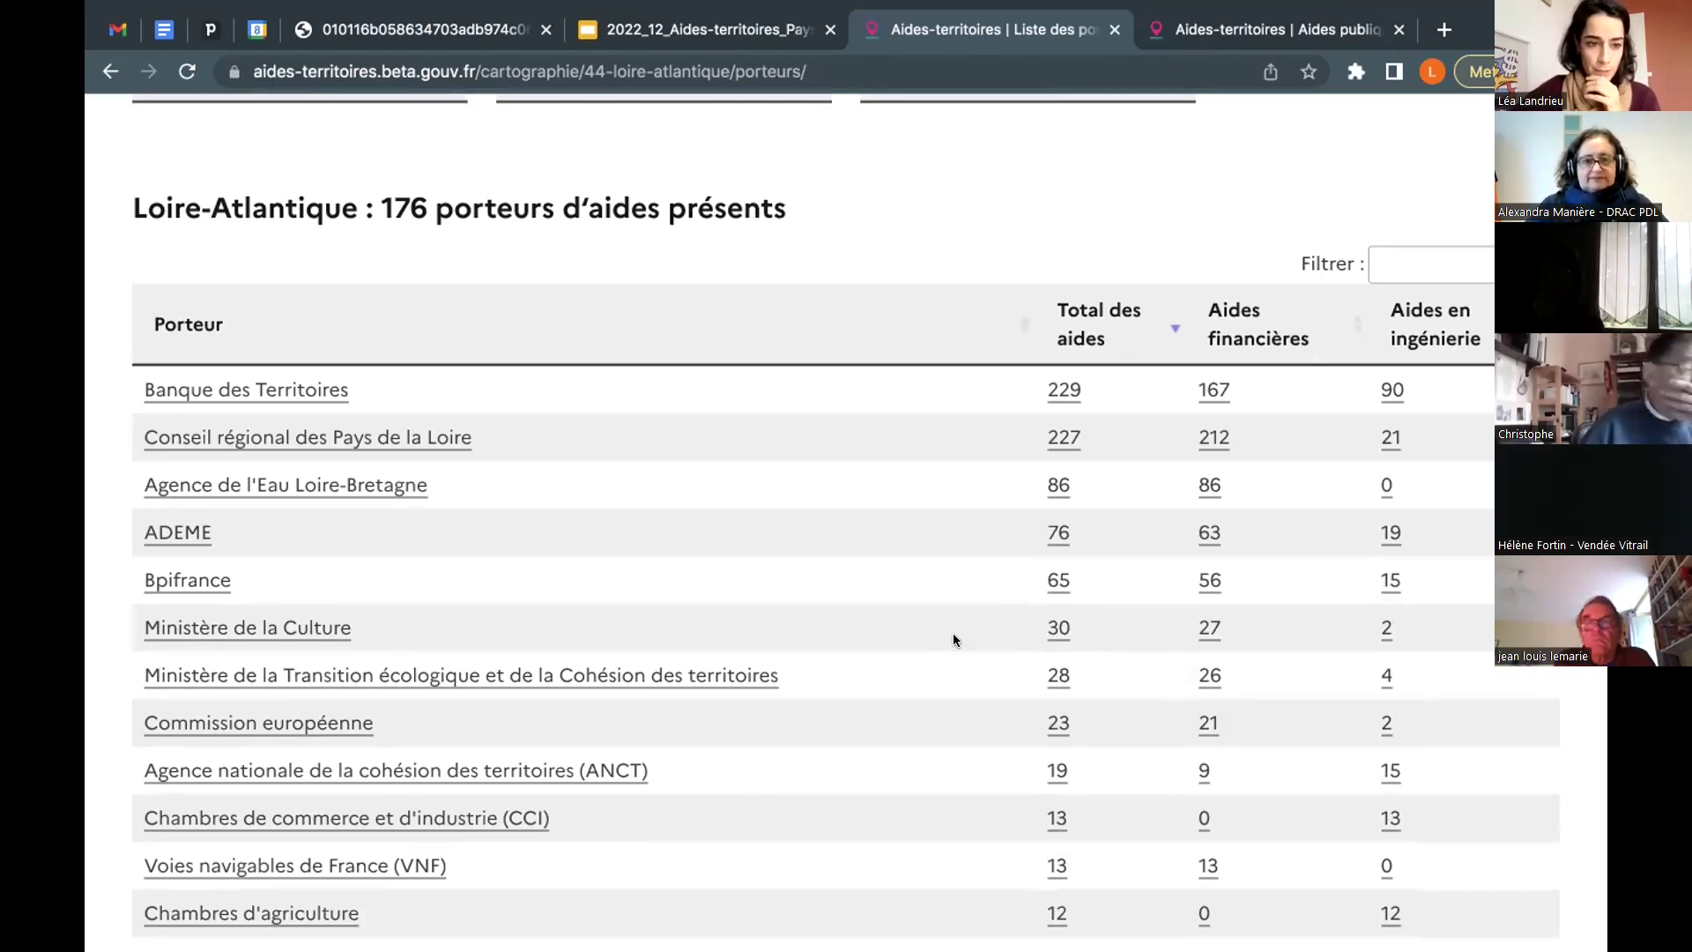
scroll(953, 634, down, 2)
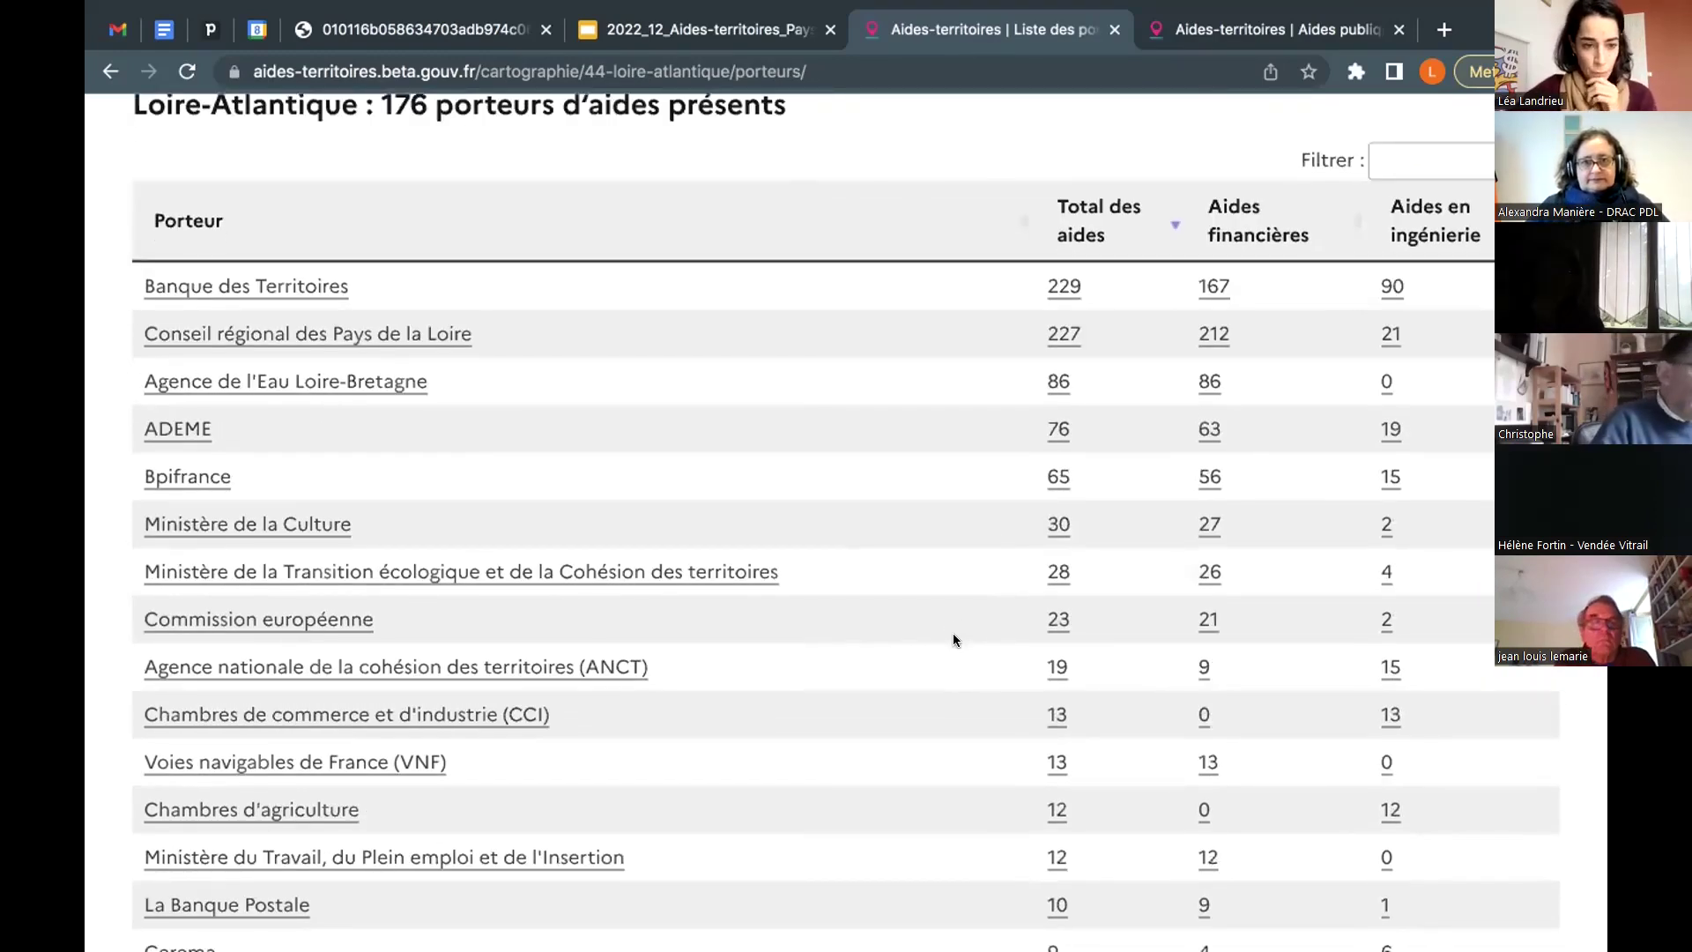
scroll(954, 640, down, 5)
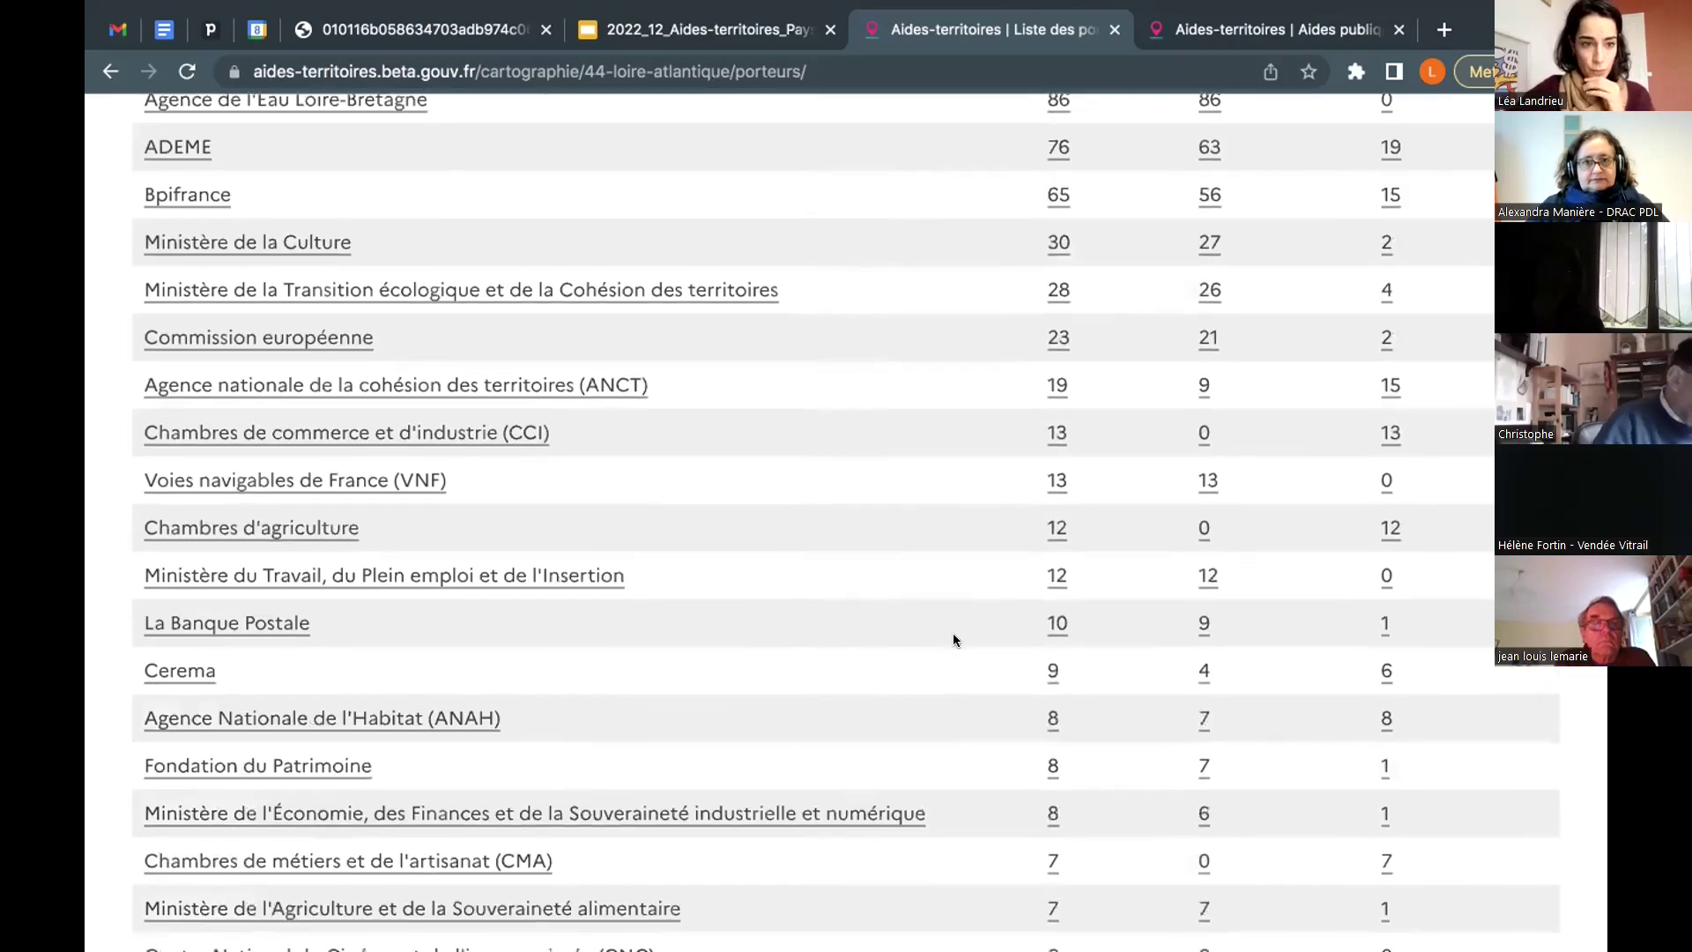
scroll(441, 652, down, 3)
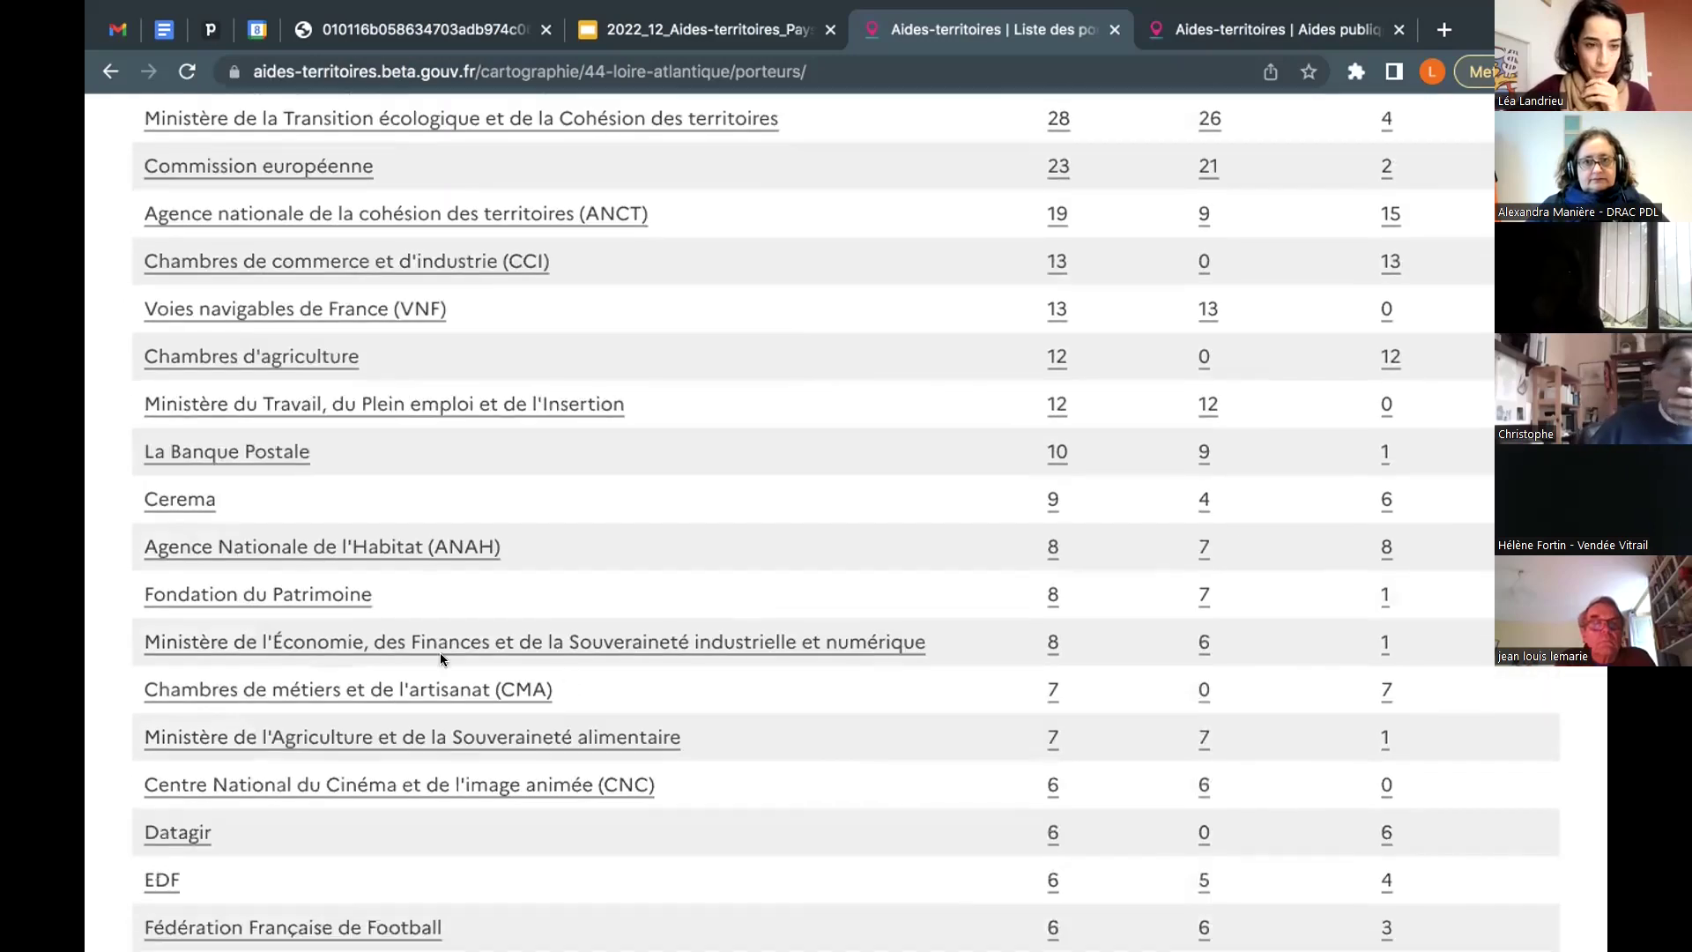
Step: Open all the Fondation du Patrimoine aids available in Loire-Atlantique and browse the result cards
click(1049, 599)
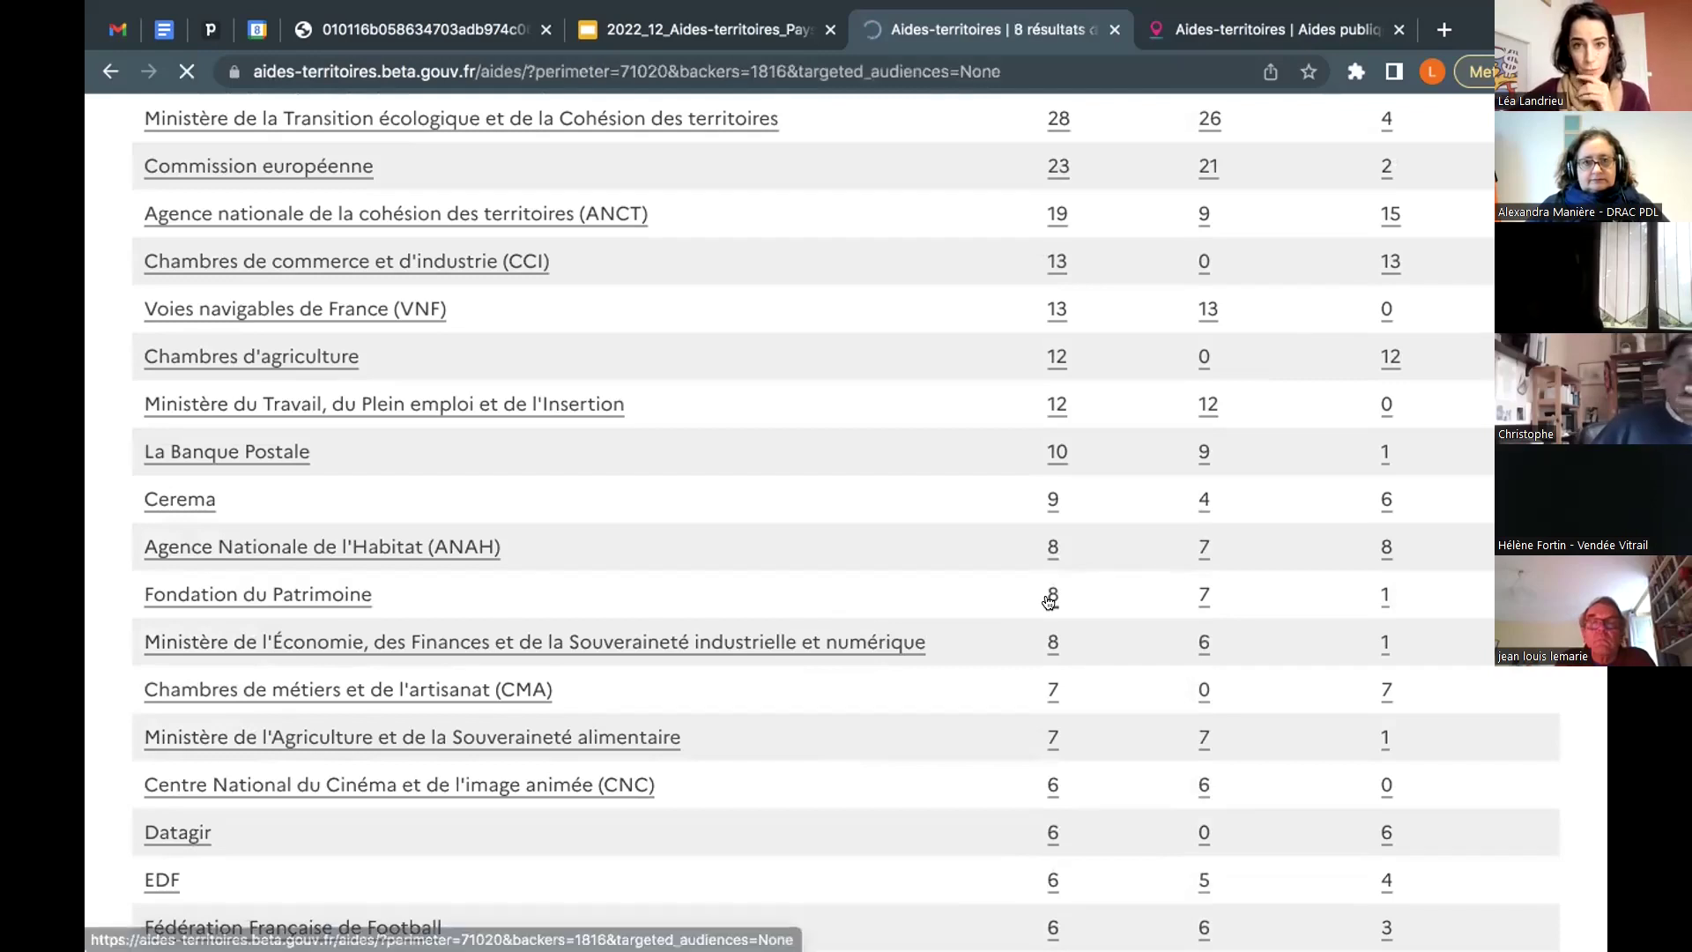
scroll(1049, 603, down, 4)
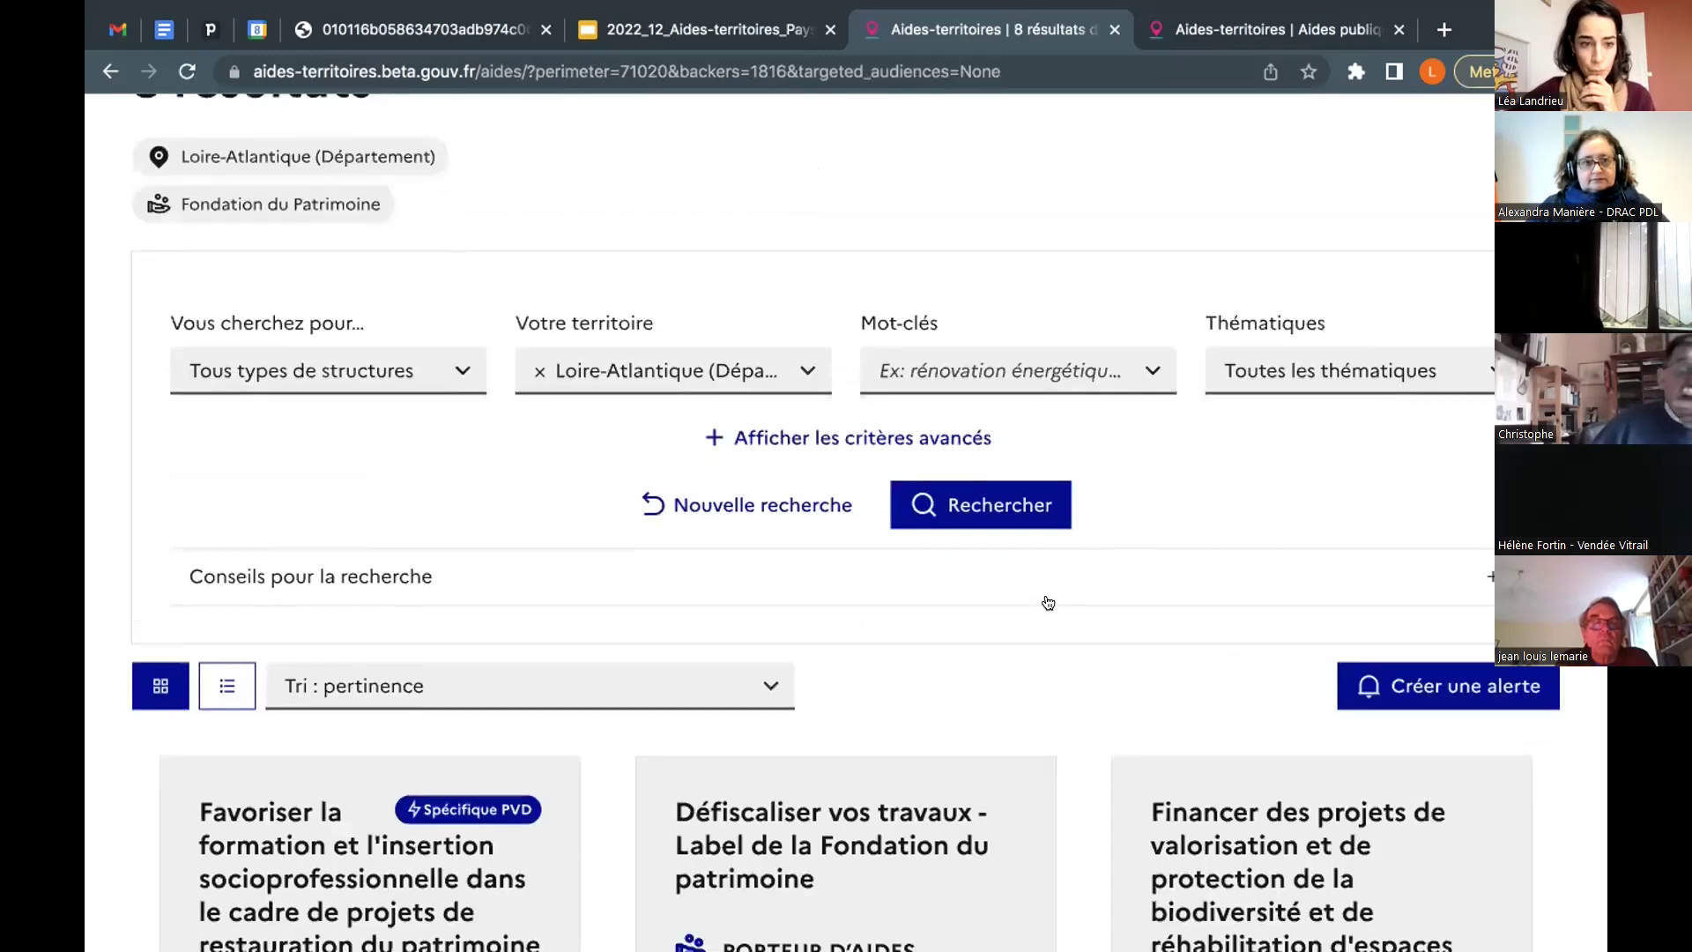
scroll(1084, 635, down, 4)
scroll(1115, 674, down, 3)
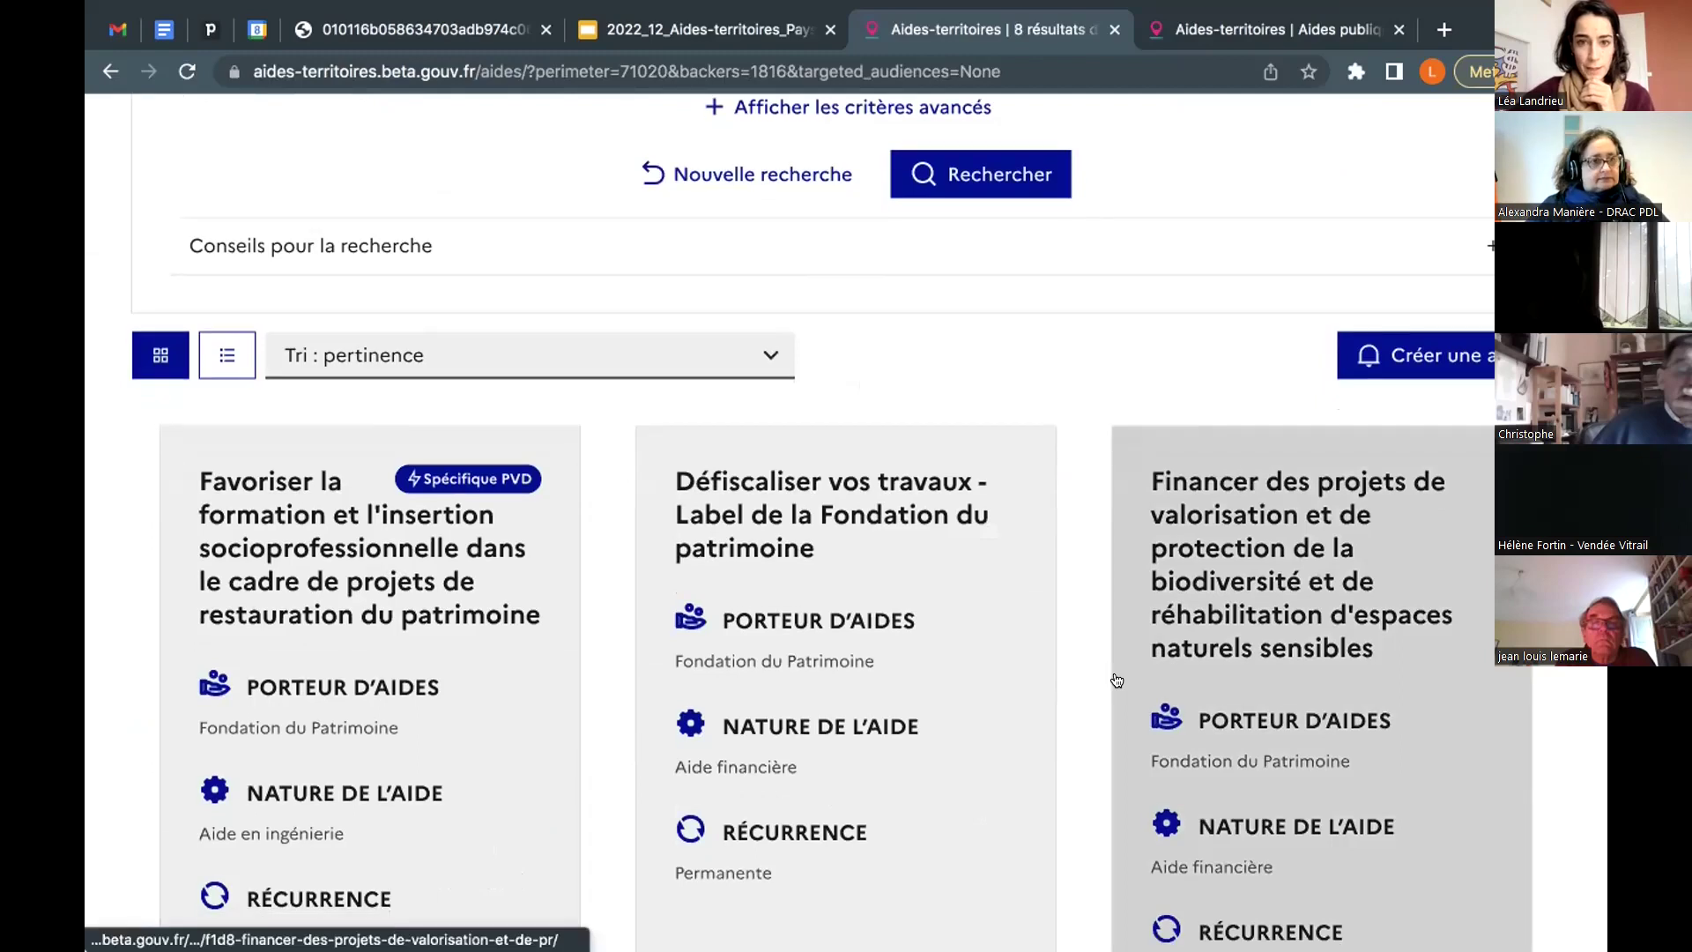
scroll(1116, 680, up, 4)
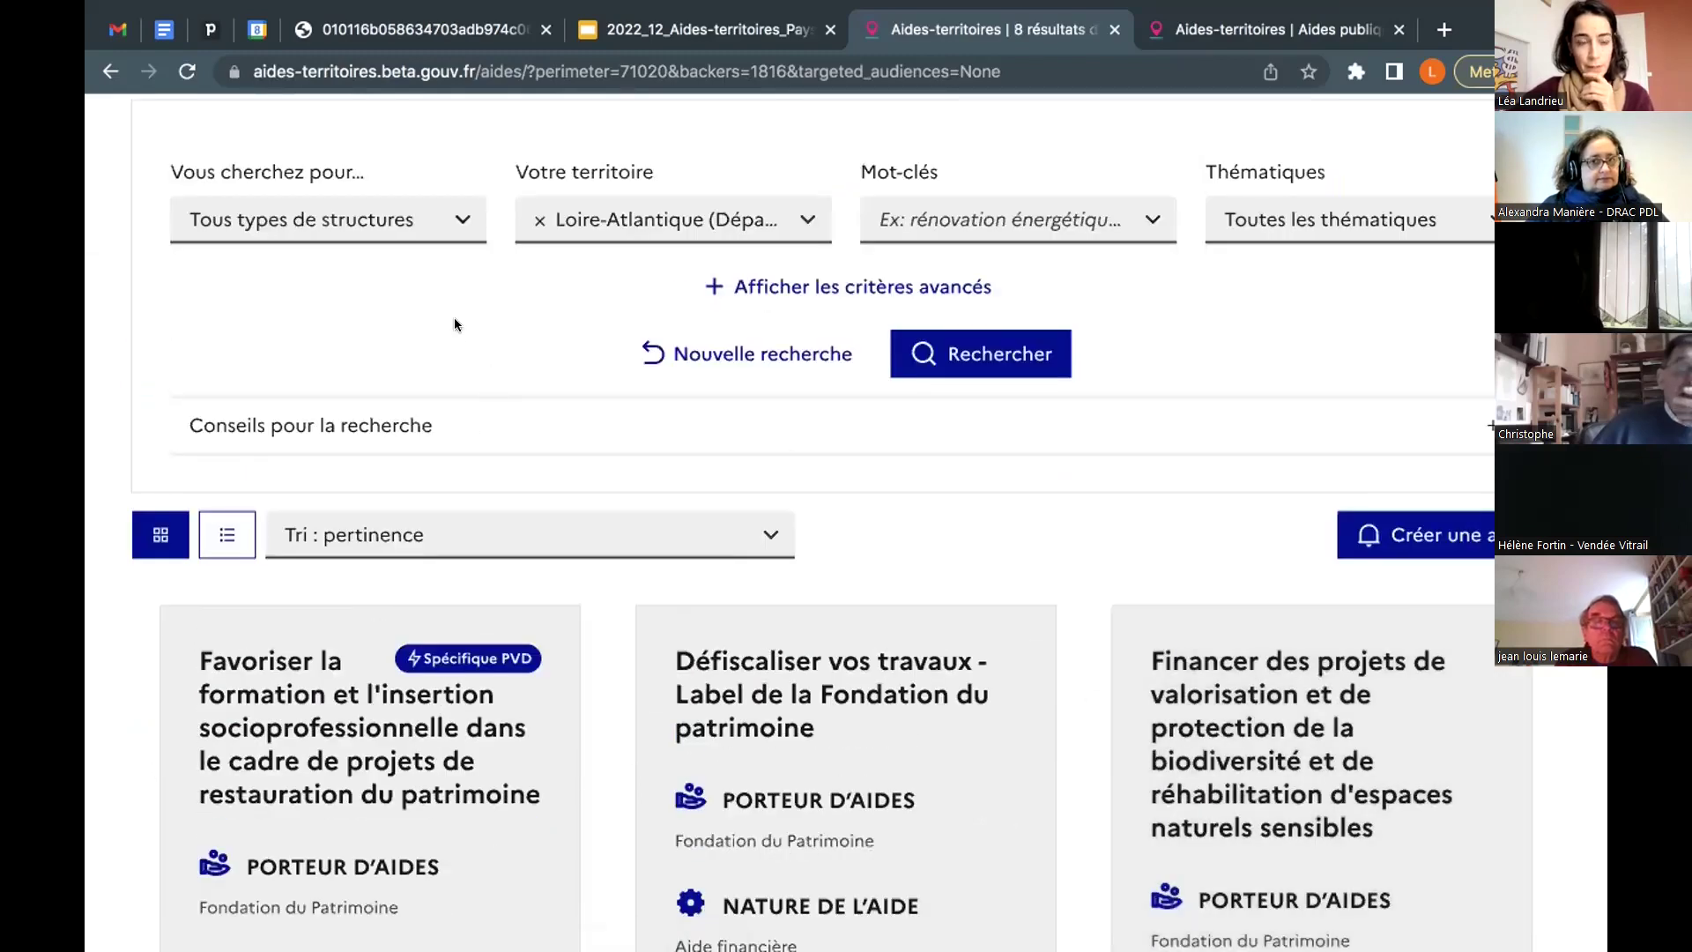
scroll(454, 324, down, 5)
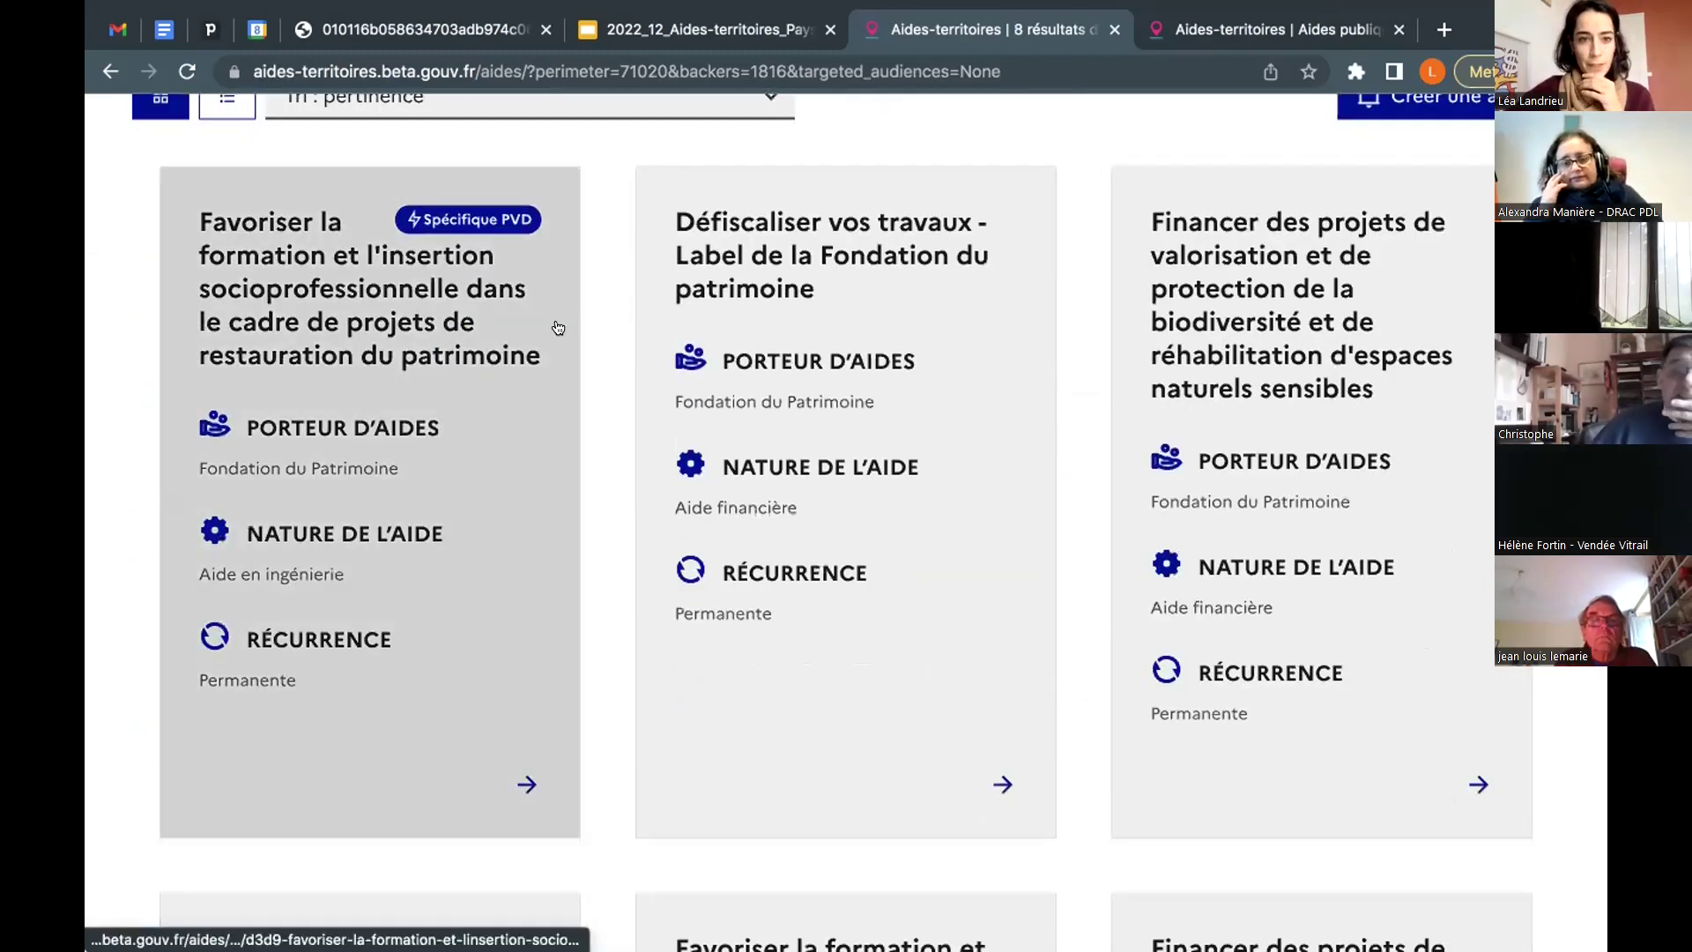
scroll(590, 321, down, 5)
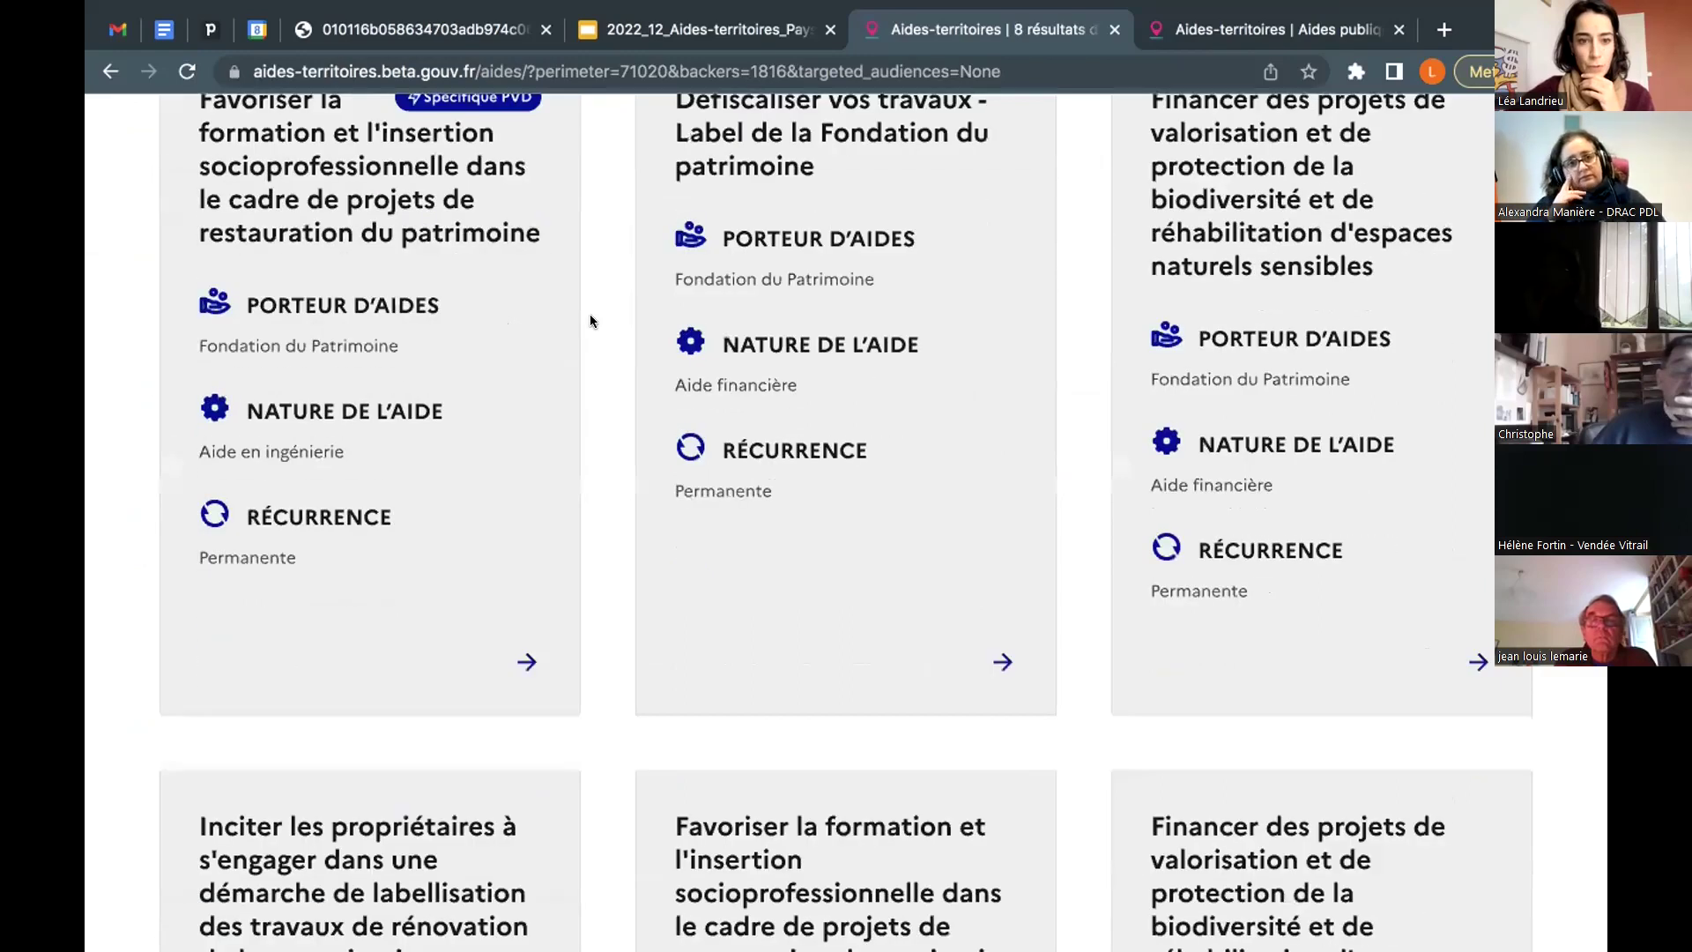
scroll(590, 319, down, 3)
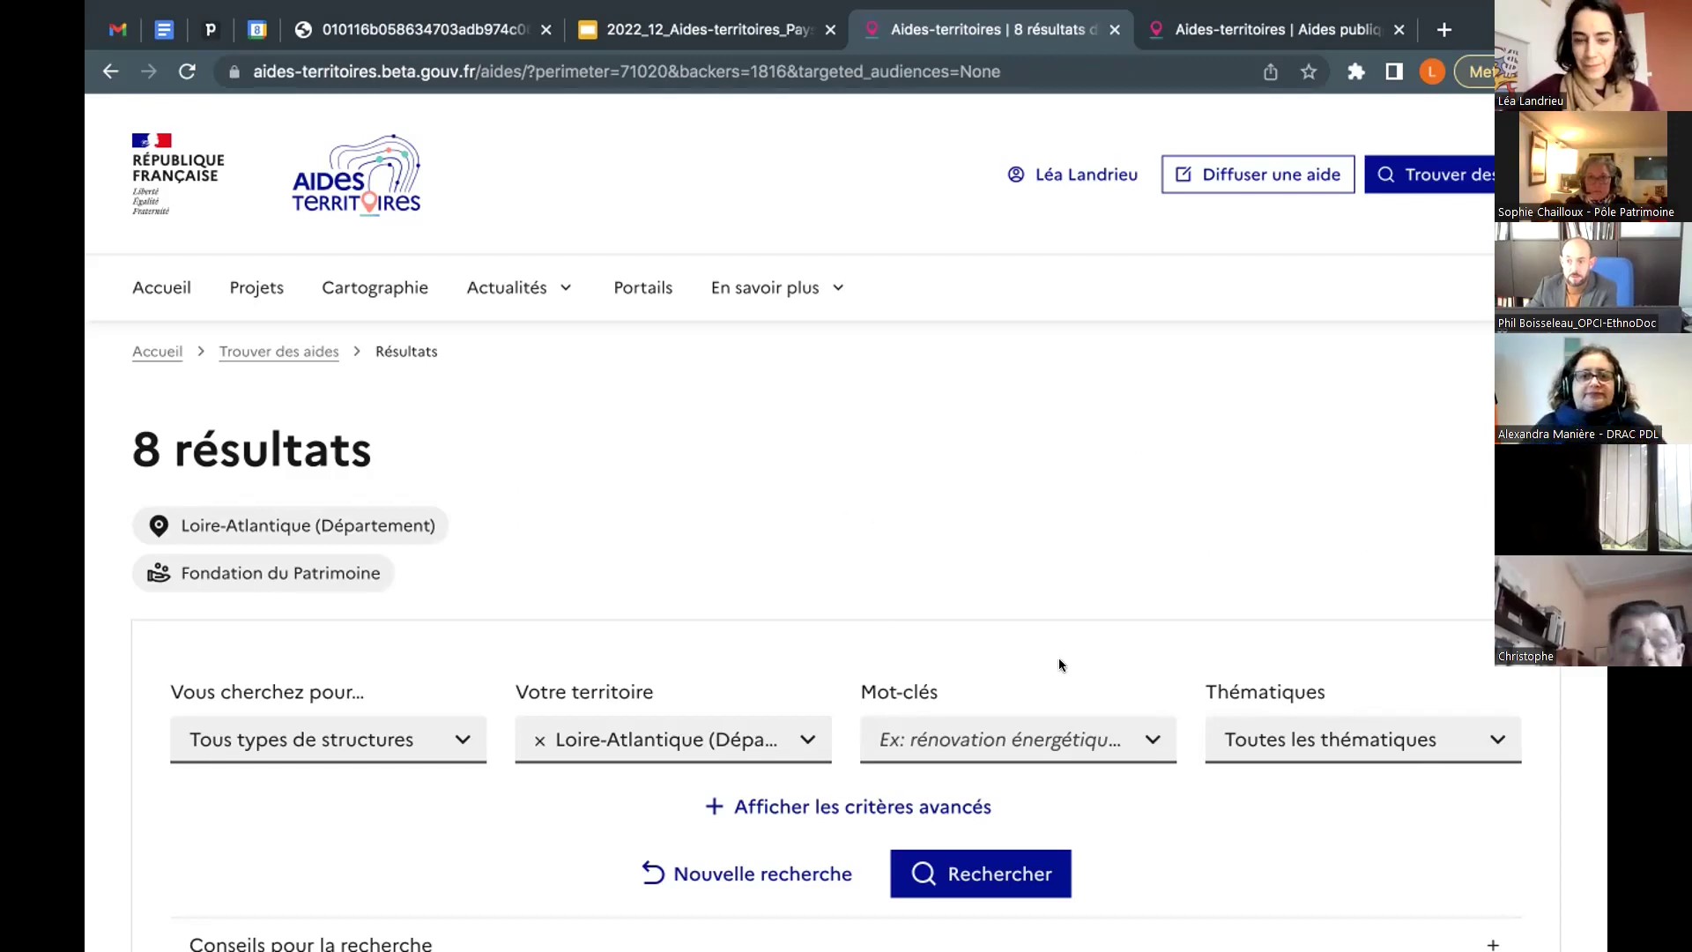
scroll(1060, 665, up, 1)
scroll(834, 770, down, 1)
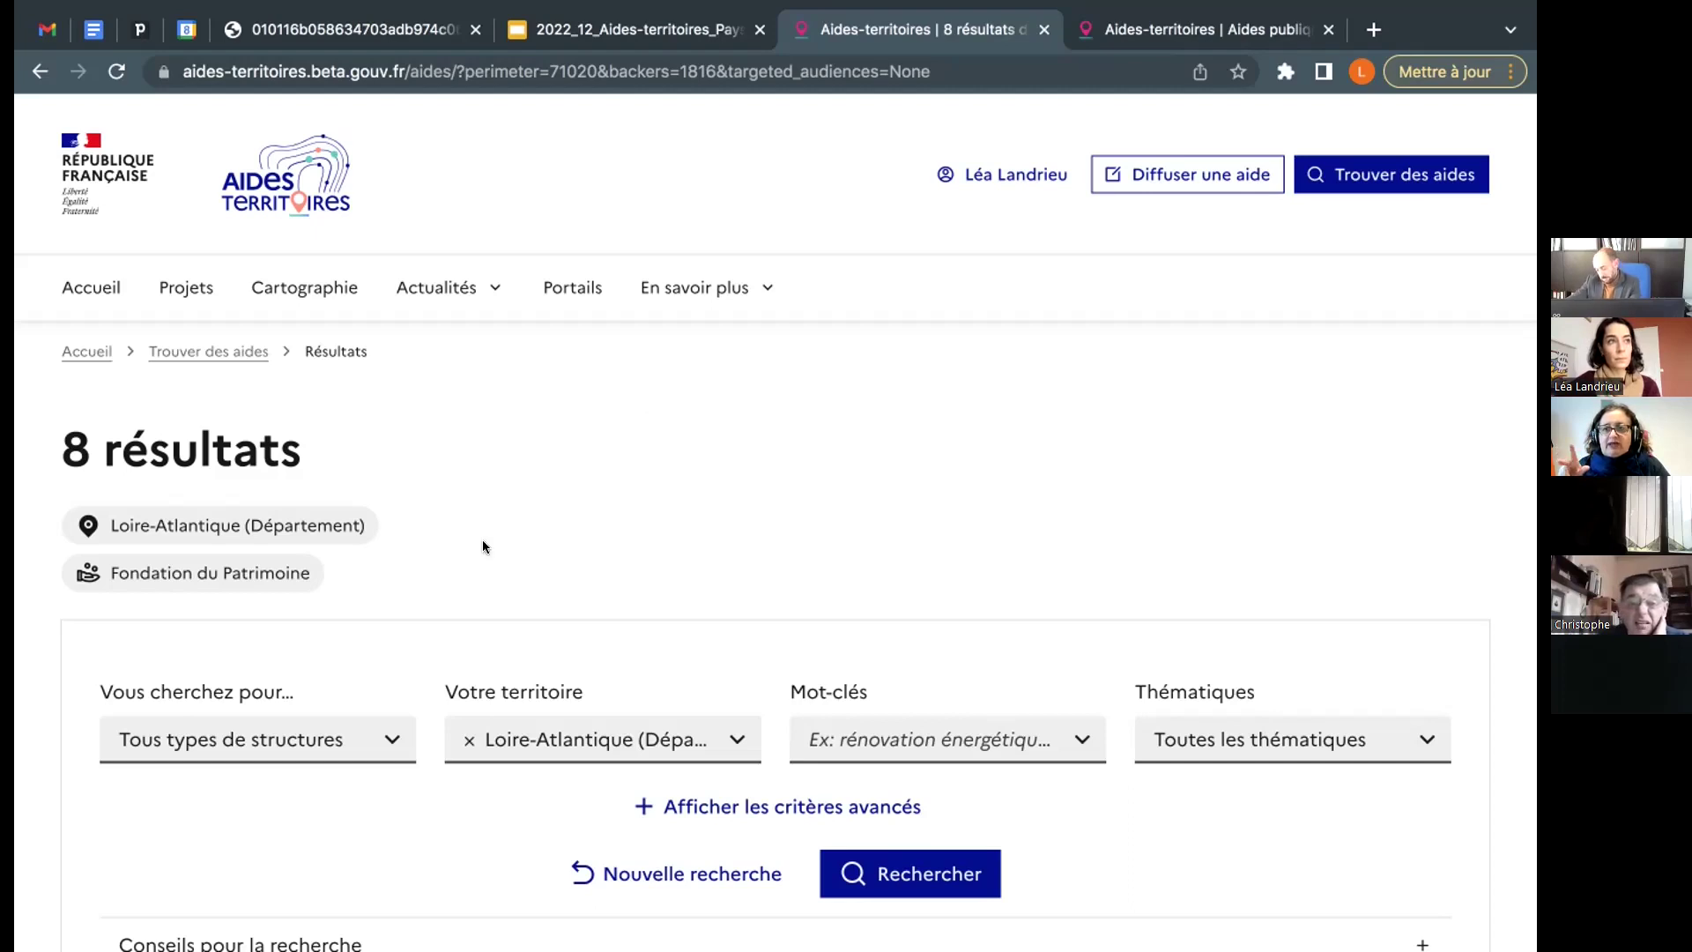
scroll(478, 607, down, 3)
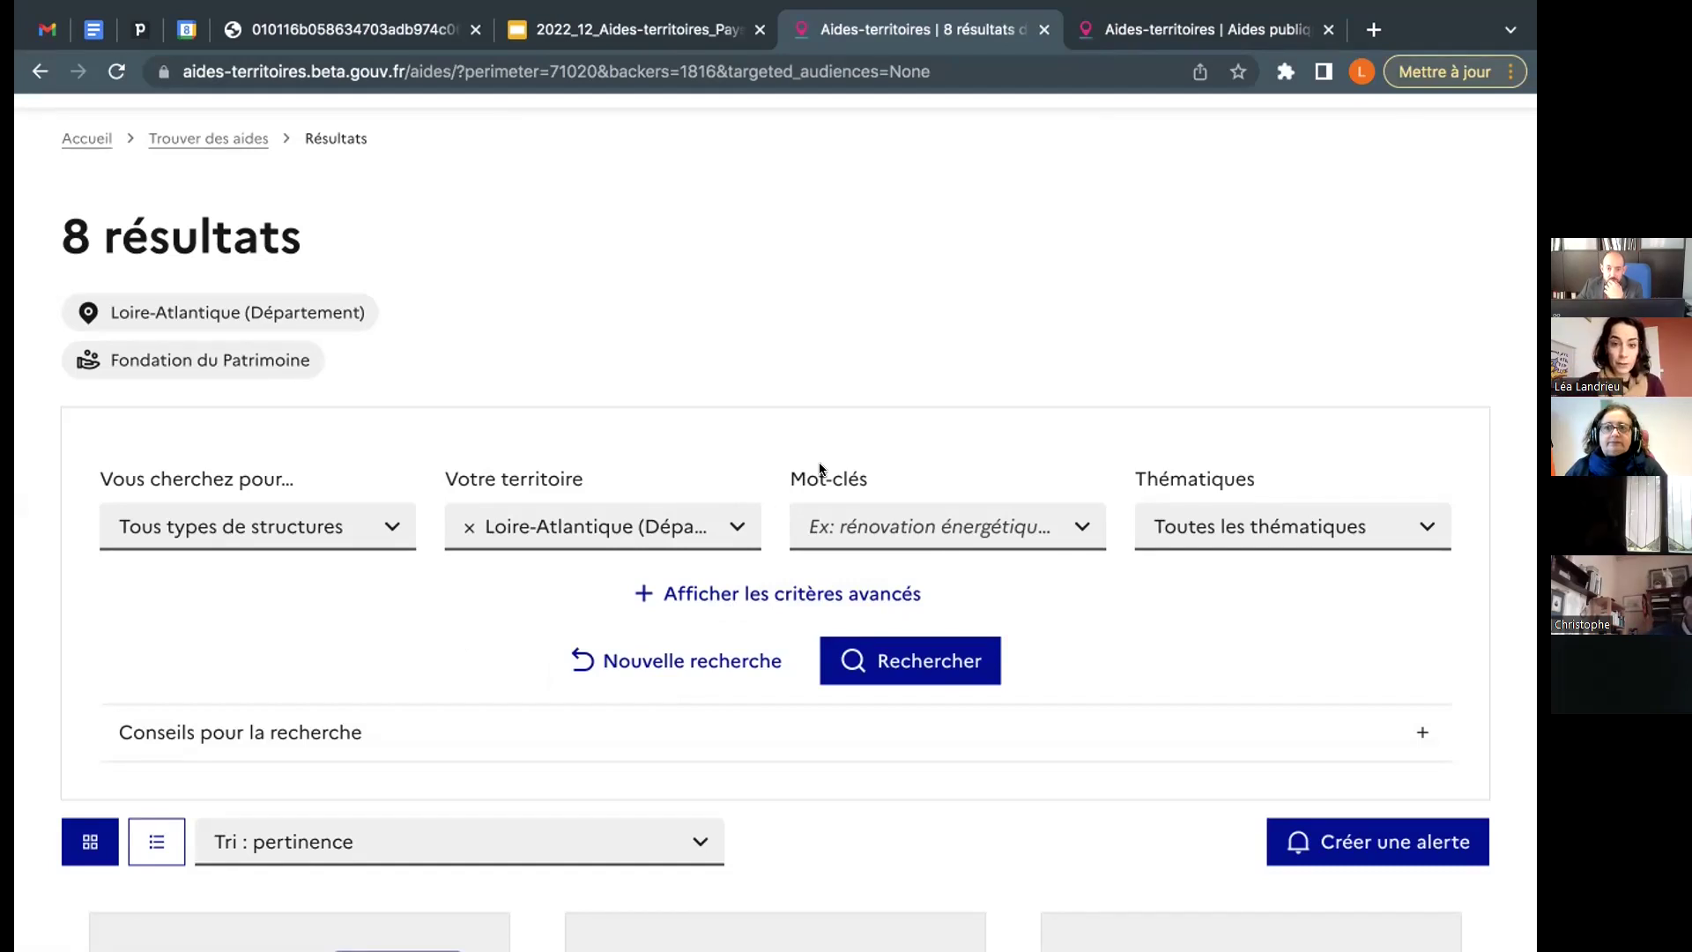
scroll(817, 315, up, 3)
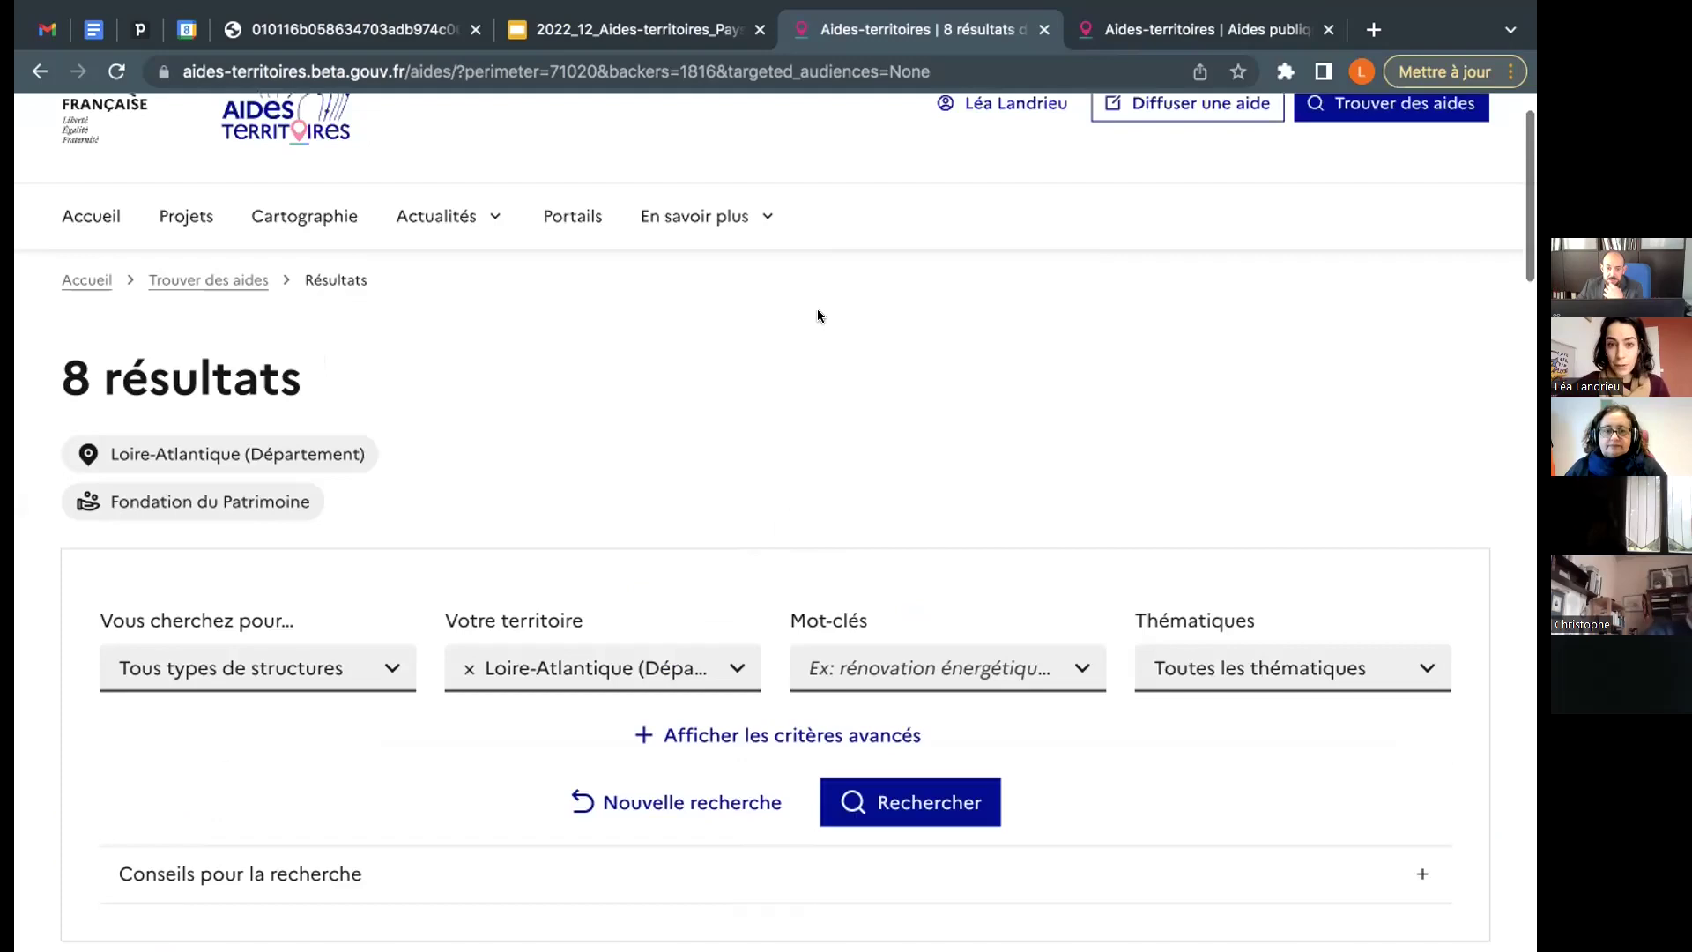
Step: Open the form for publishing a new aid from the user account and look through its sections and introductory notes
click(1000, 124)
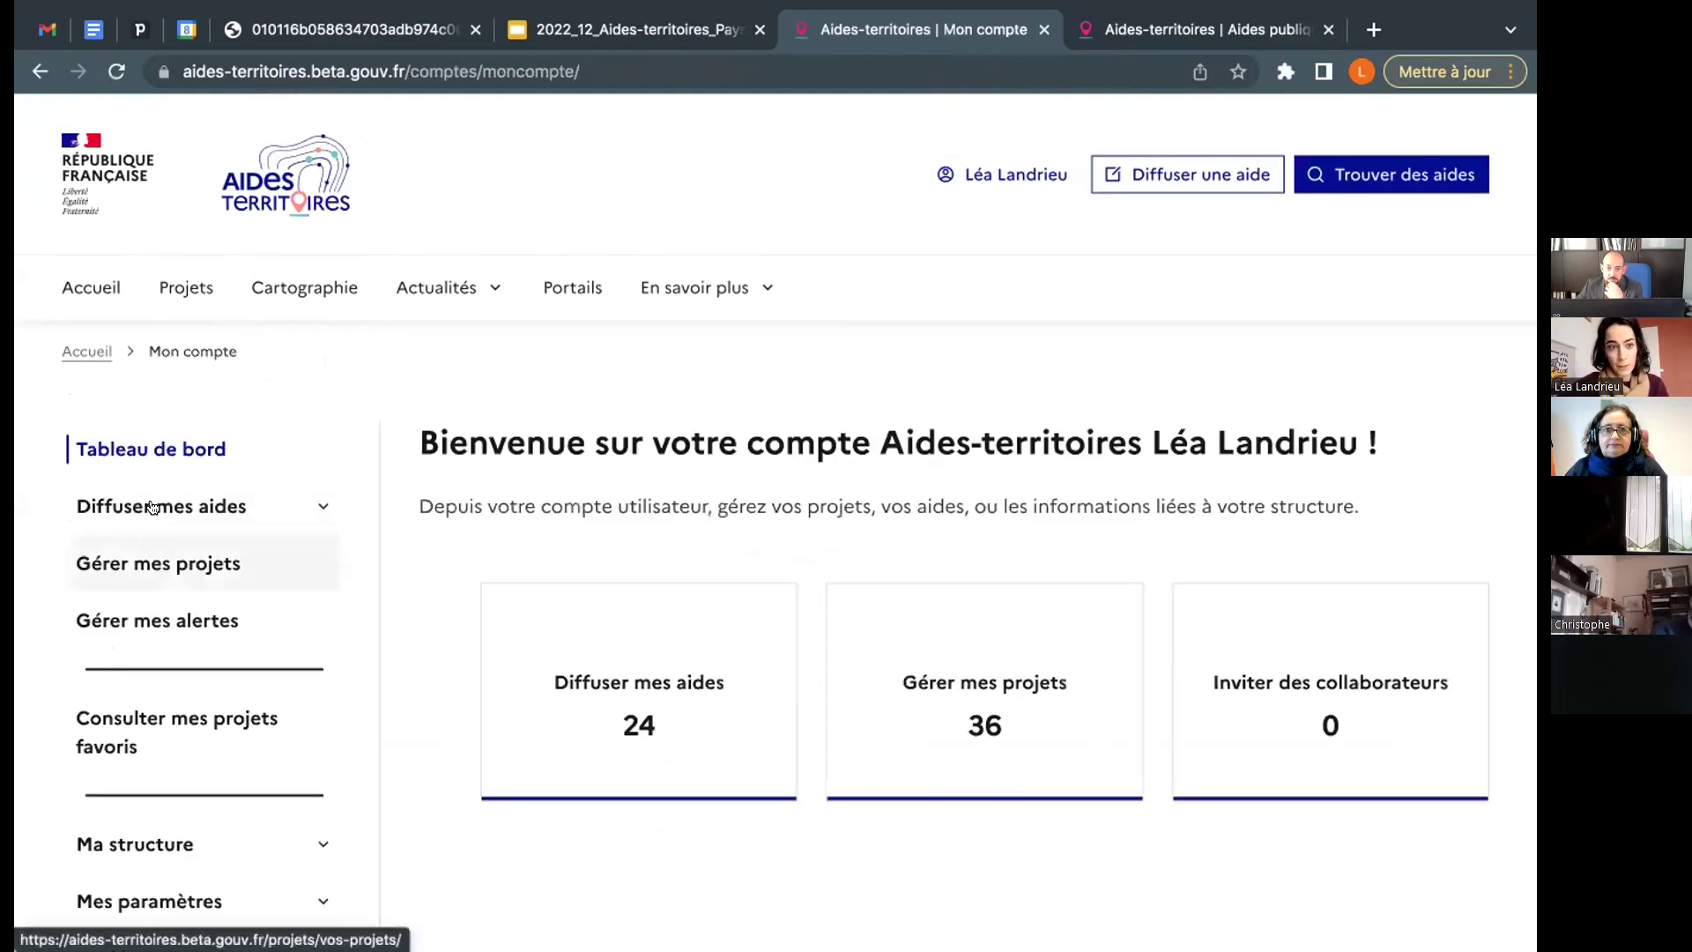
click(148, 507)
click(152, 609)
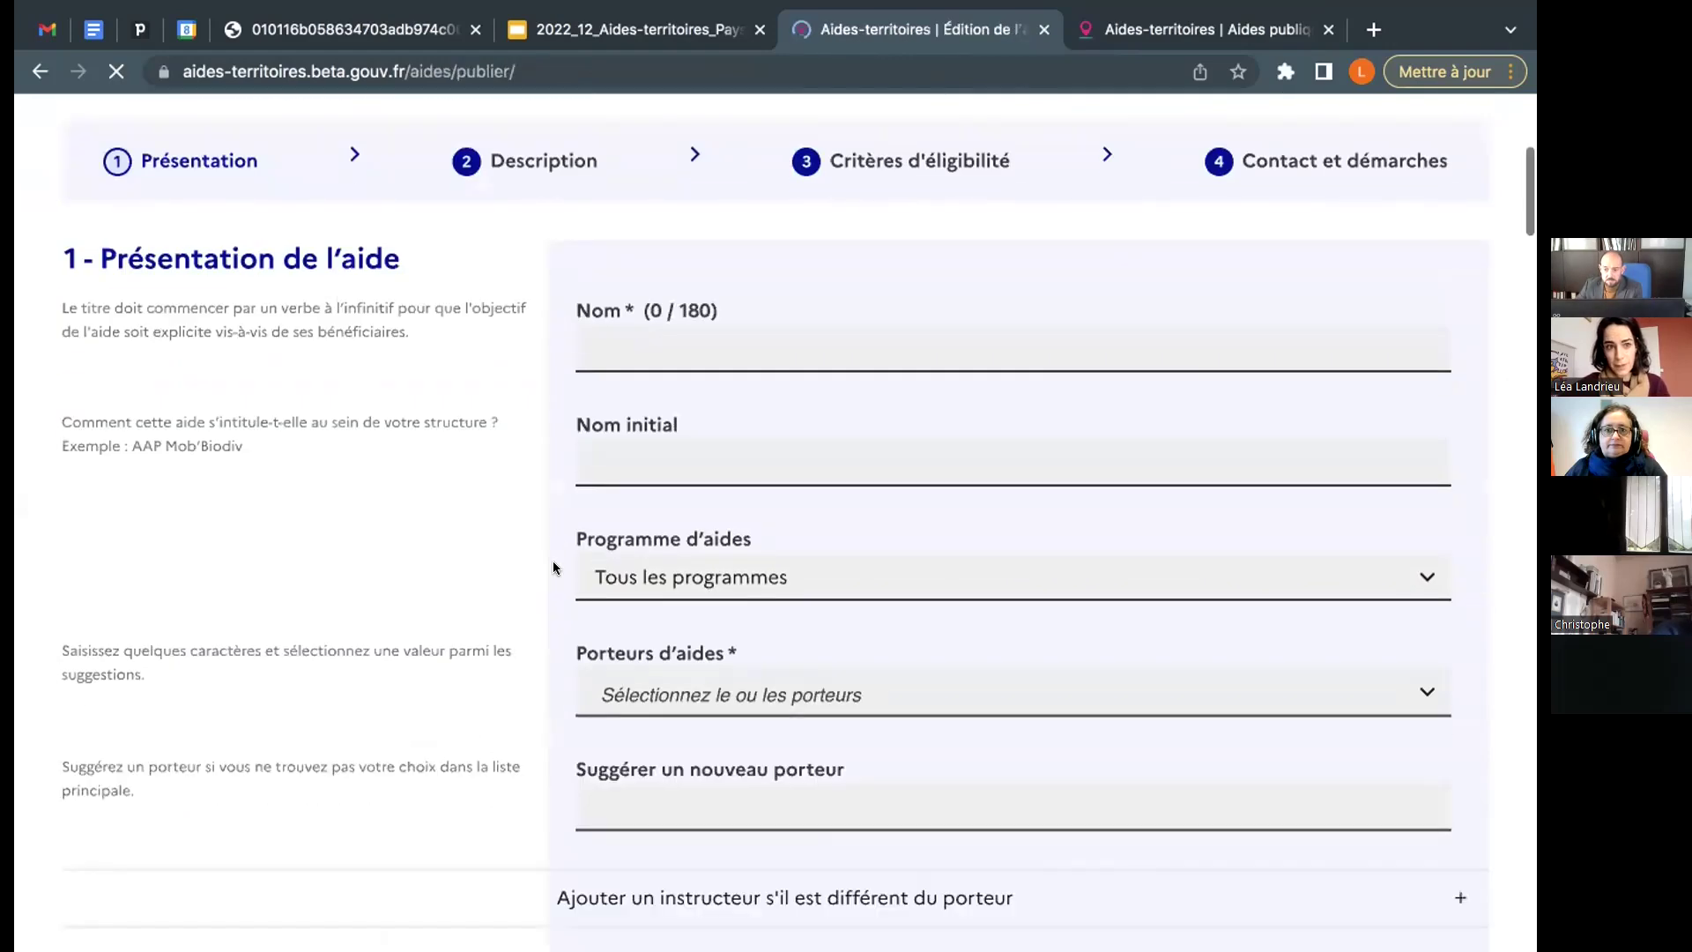
scroll(552, 565, down, 10)
scroll(553, 561, down, 5)
scroll(552, 561, up, 20)
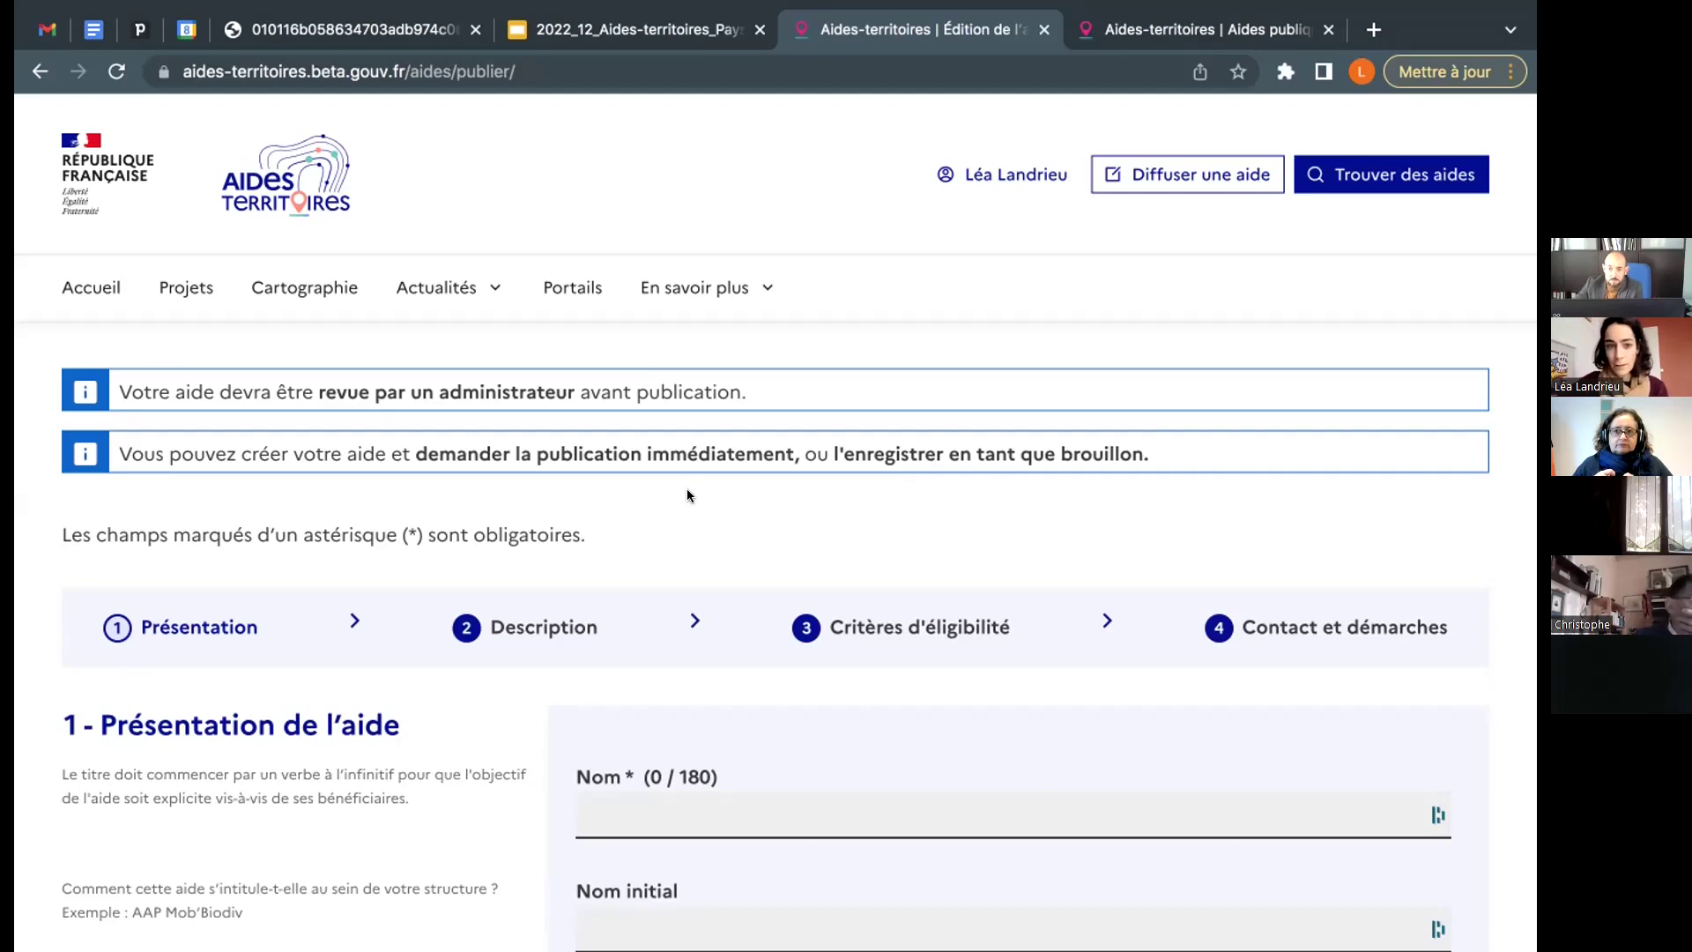
scroll(678, 578, down, 2)
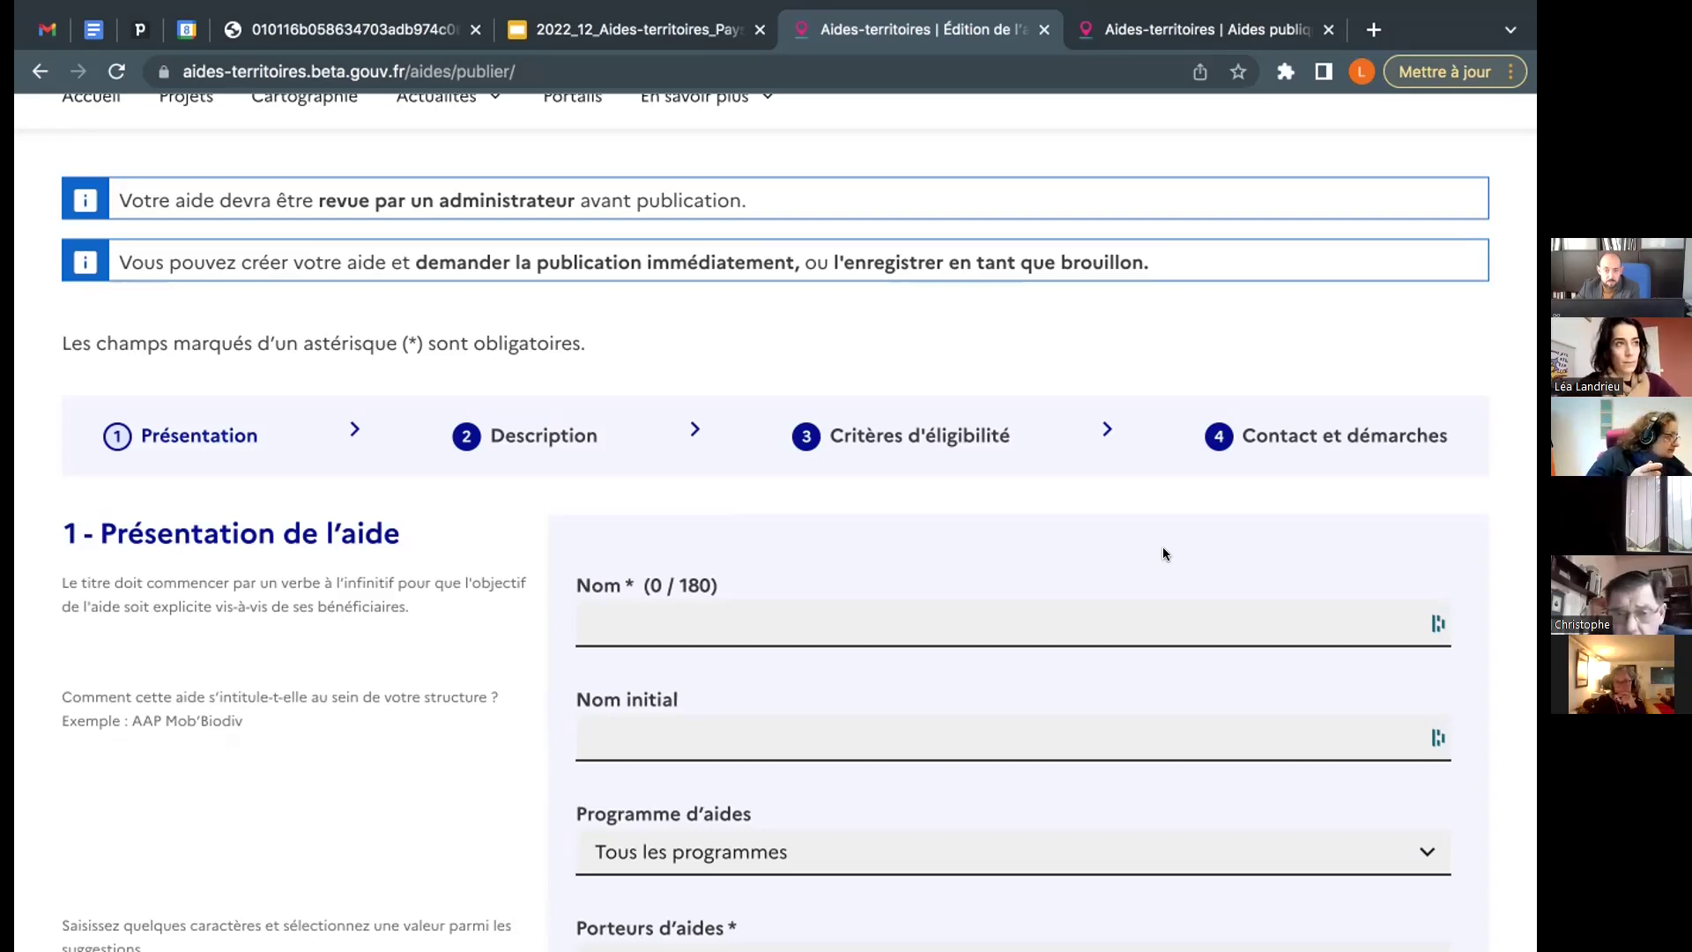
scroll(1035, 355, up, 3)
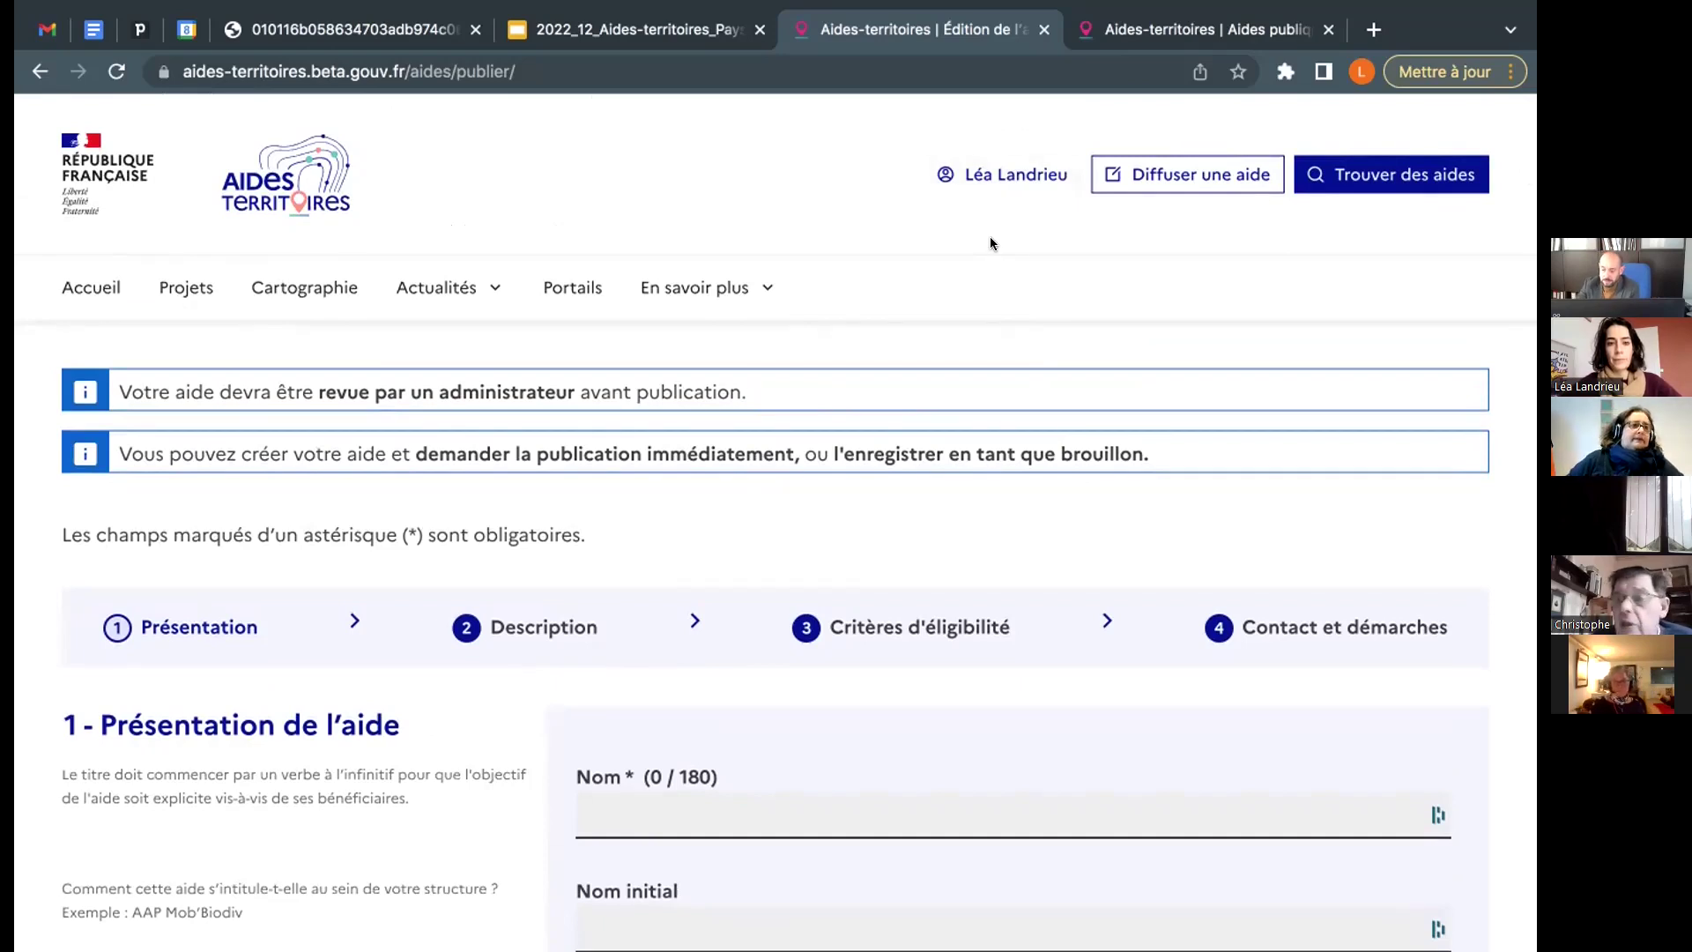
Step: Return to the home page and set the aid search territory to the commune of Le Cellier (44850)
click(84, 287)
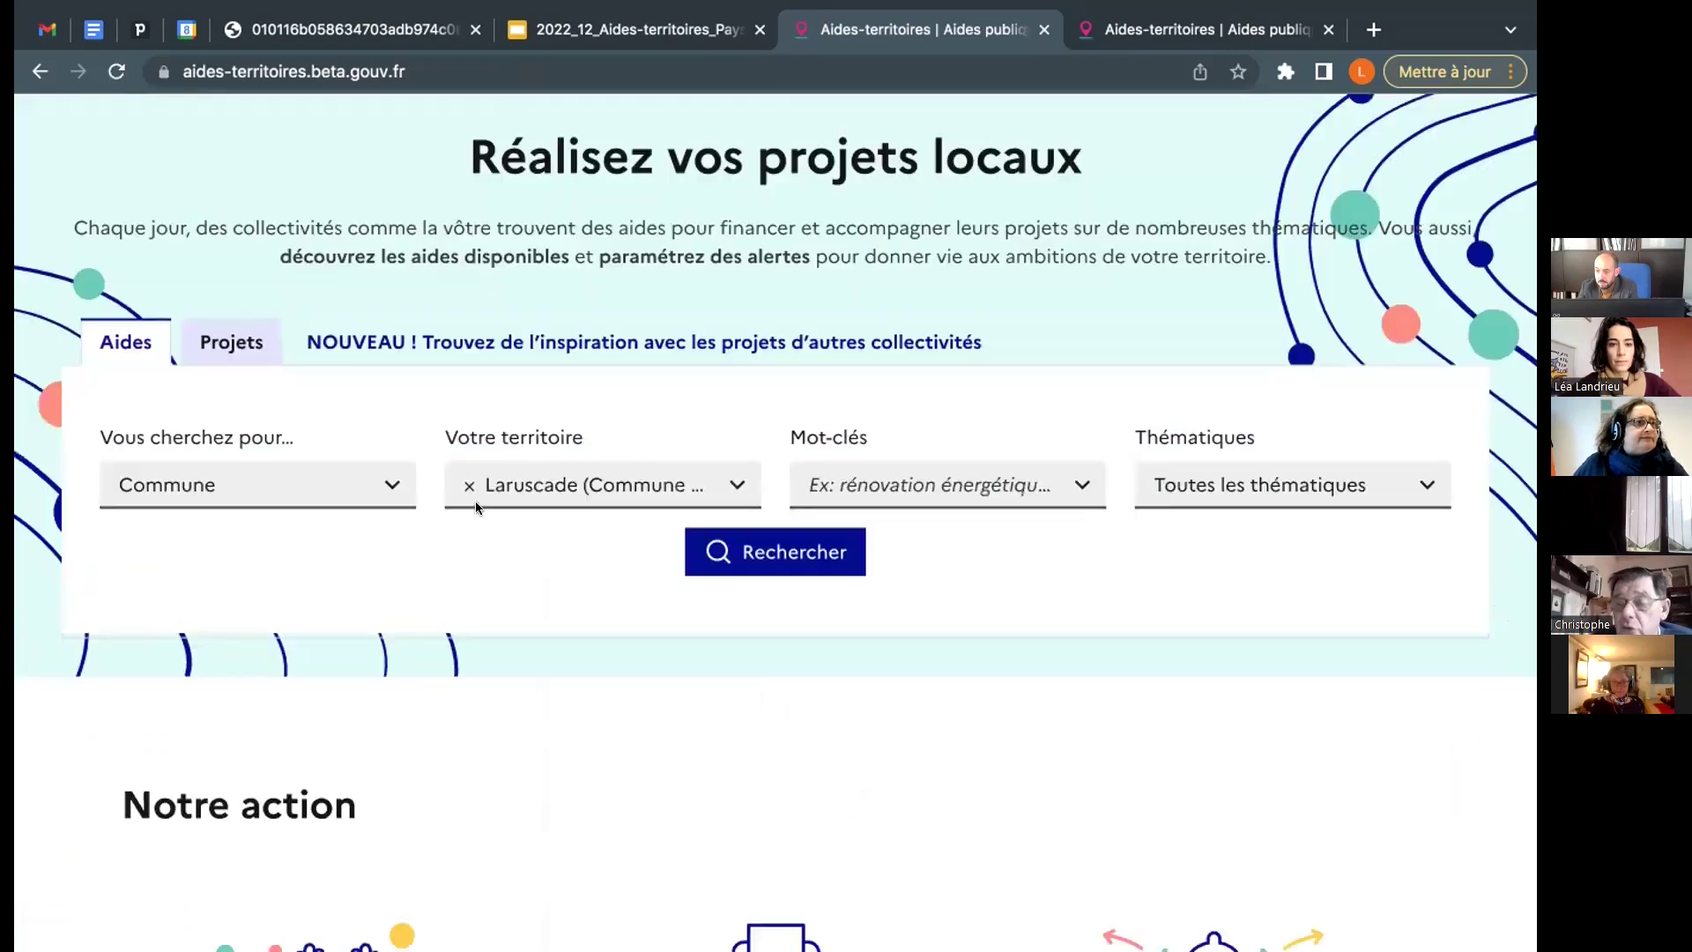
scroll(533, 603, down, 3)
scroll(454, 435, down, 1)
click(465, 432)
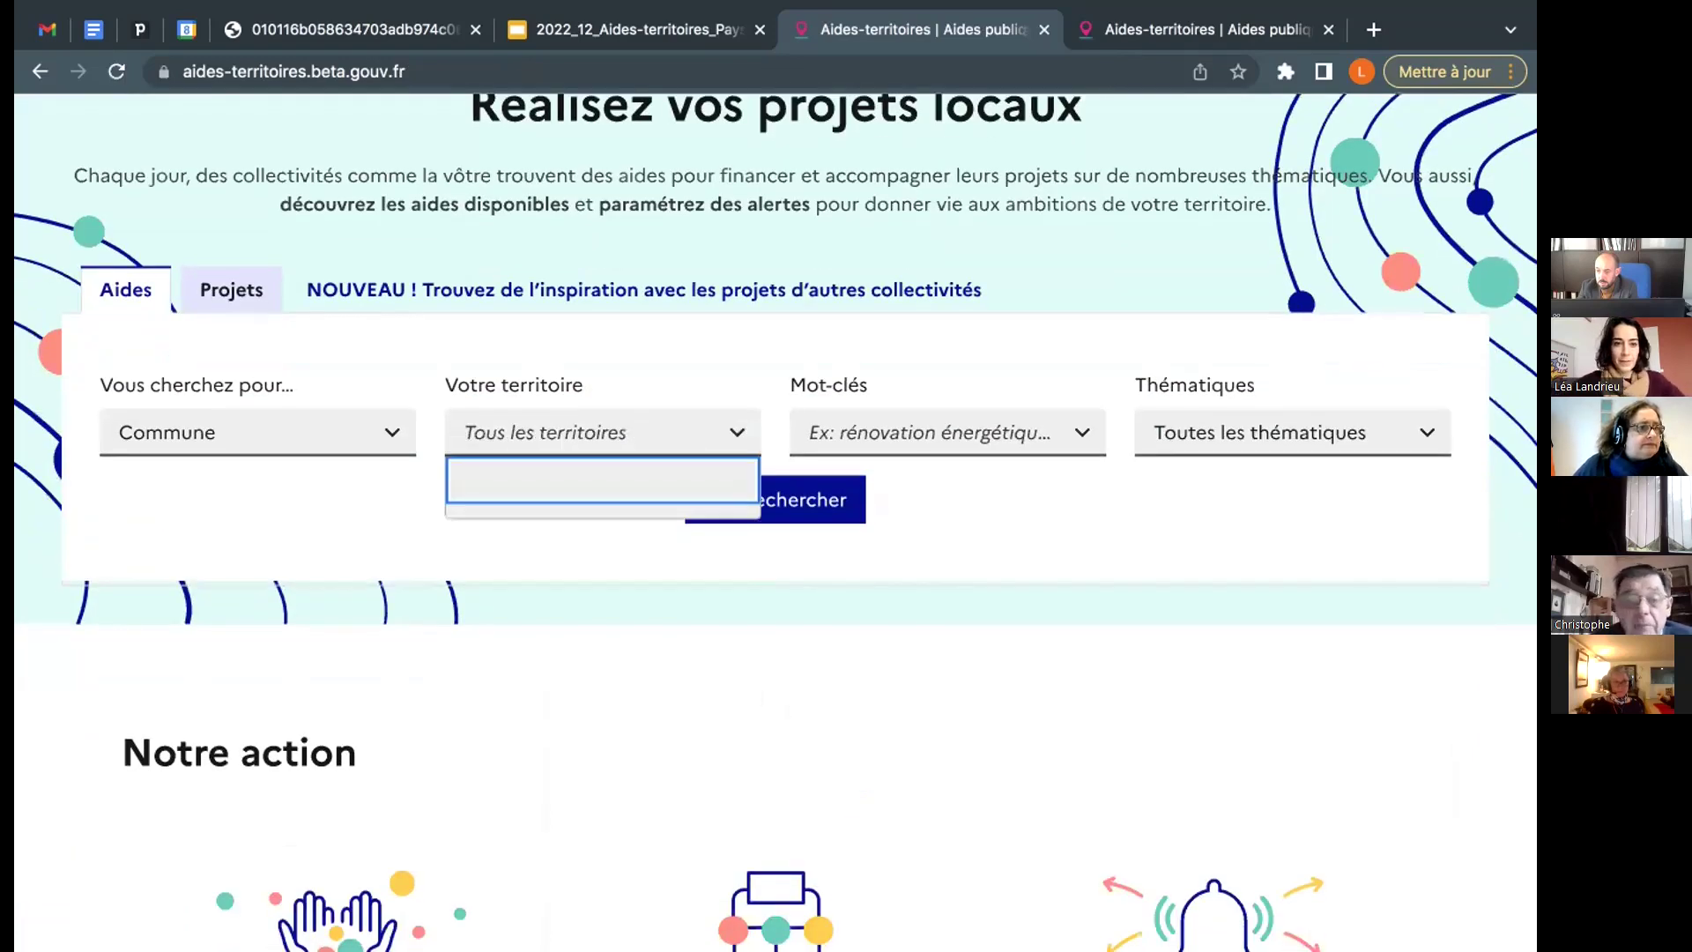
text(le )
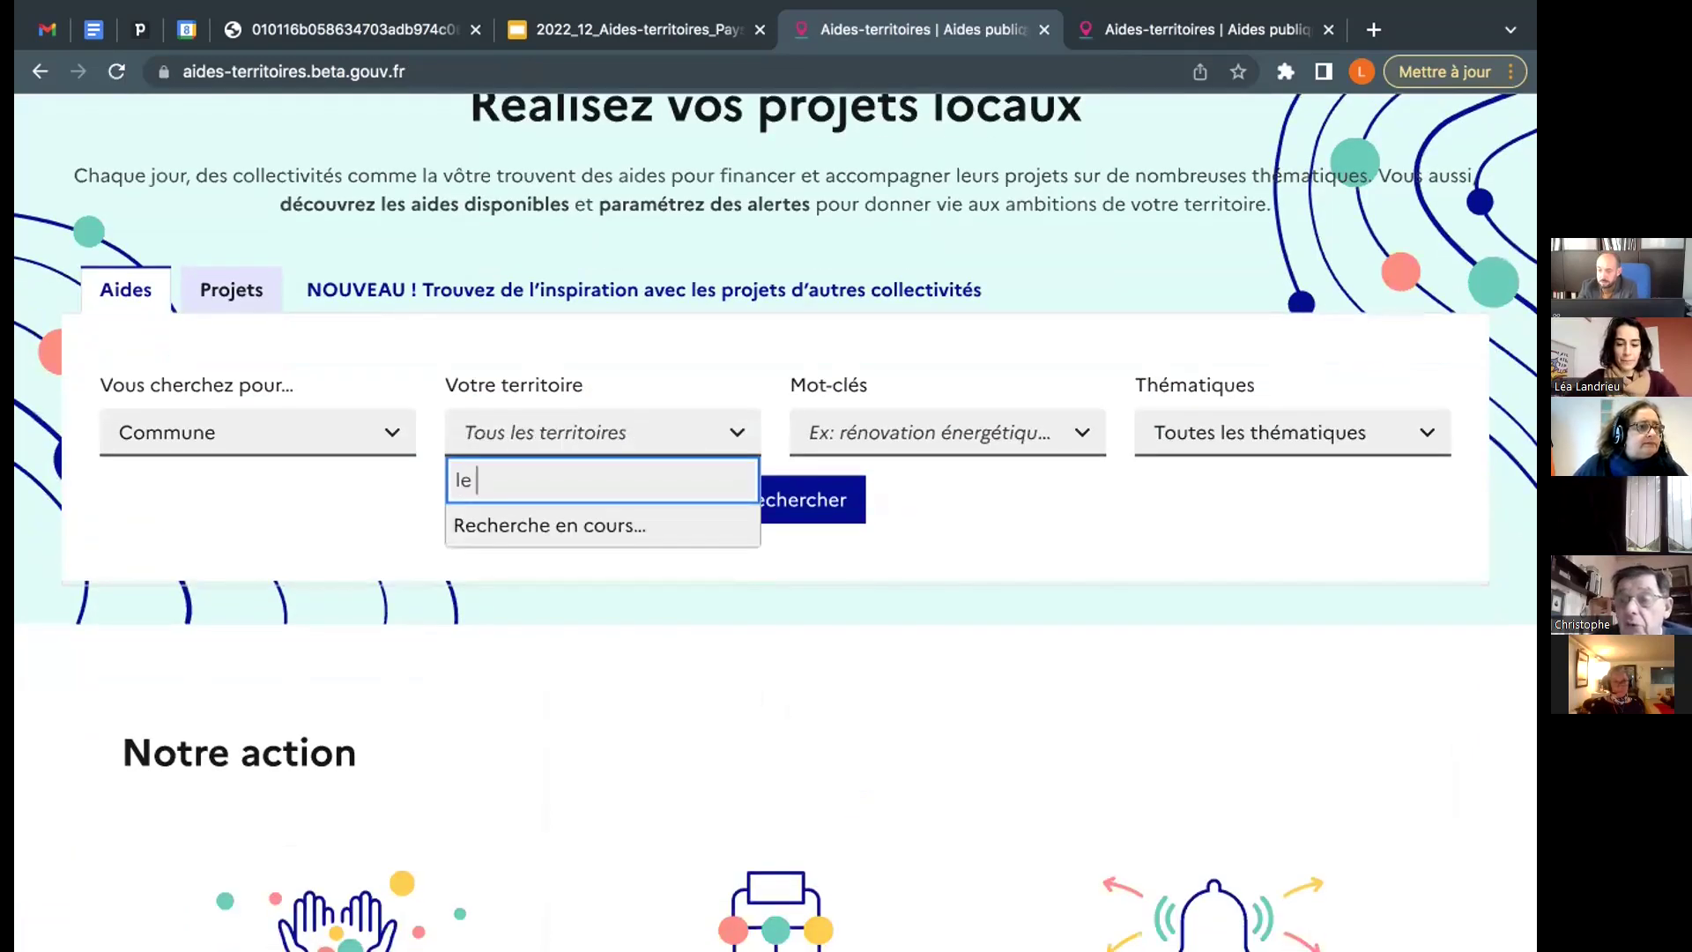
text(sellier)
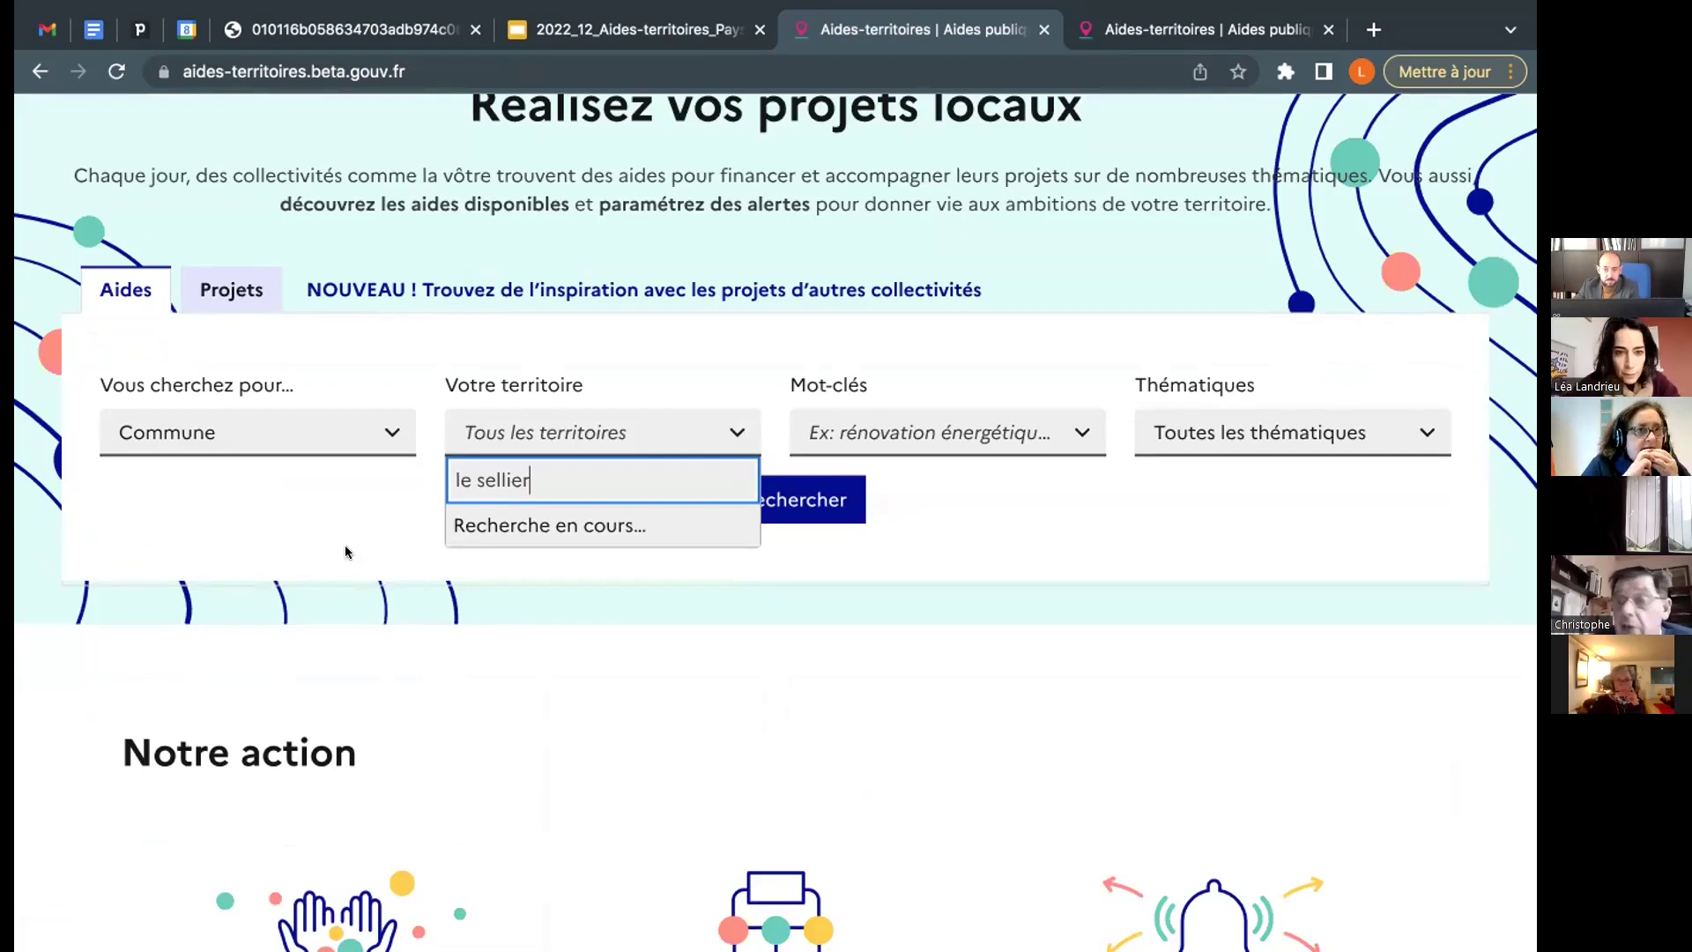
click(491, 479)
key(BackSpace)
text(c)
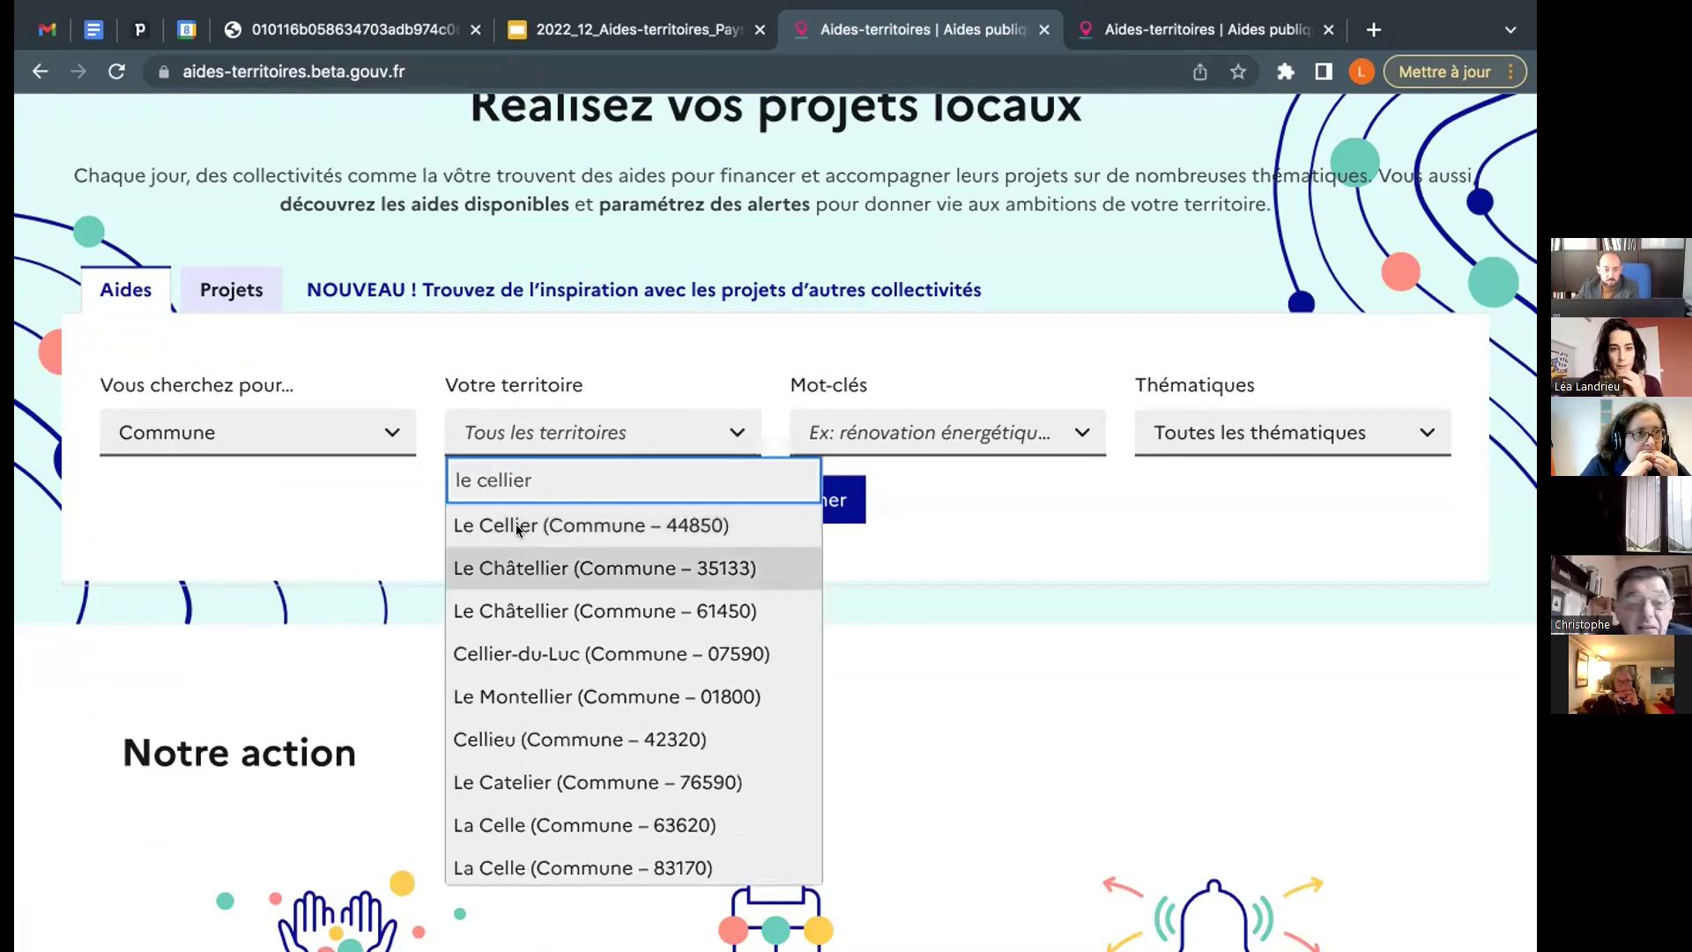
click(518, 526)
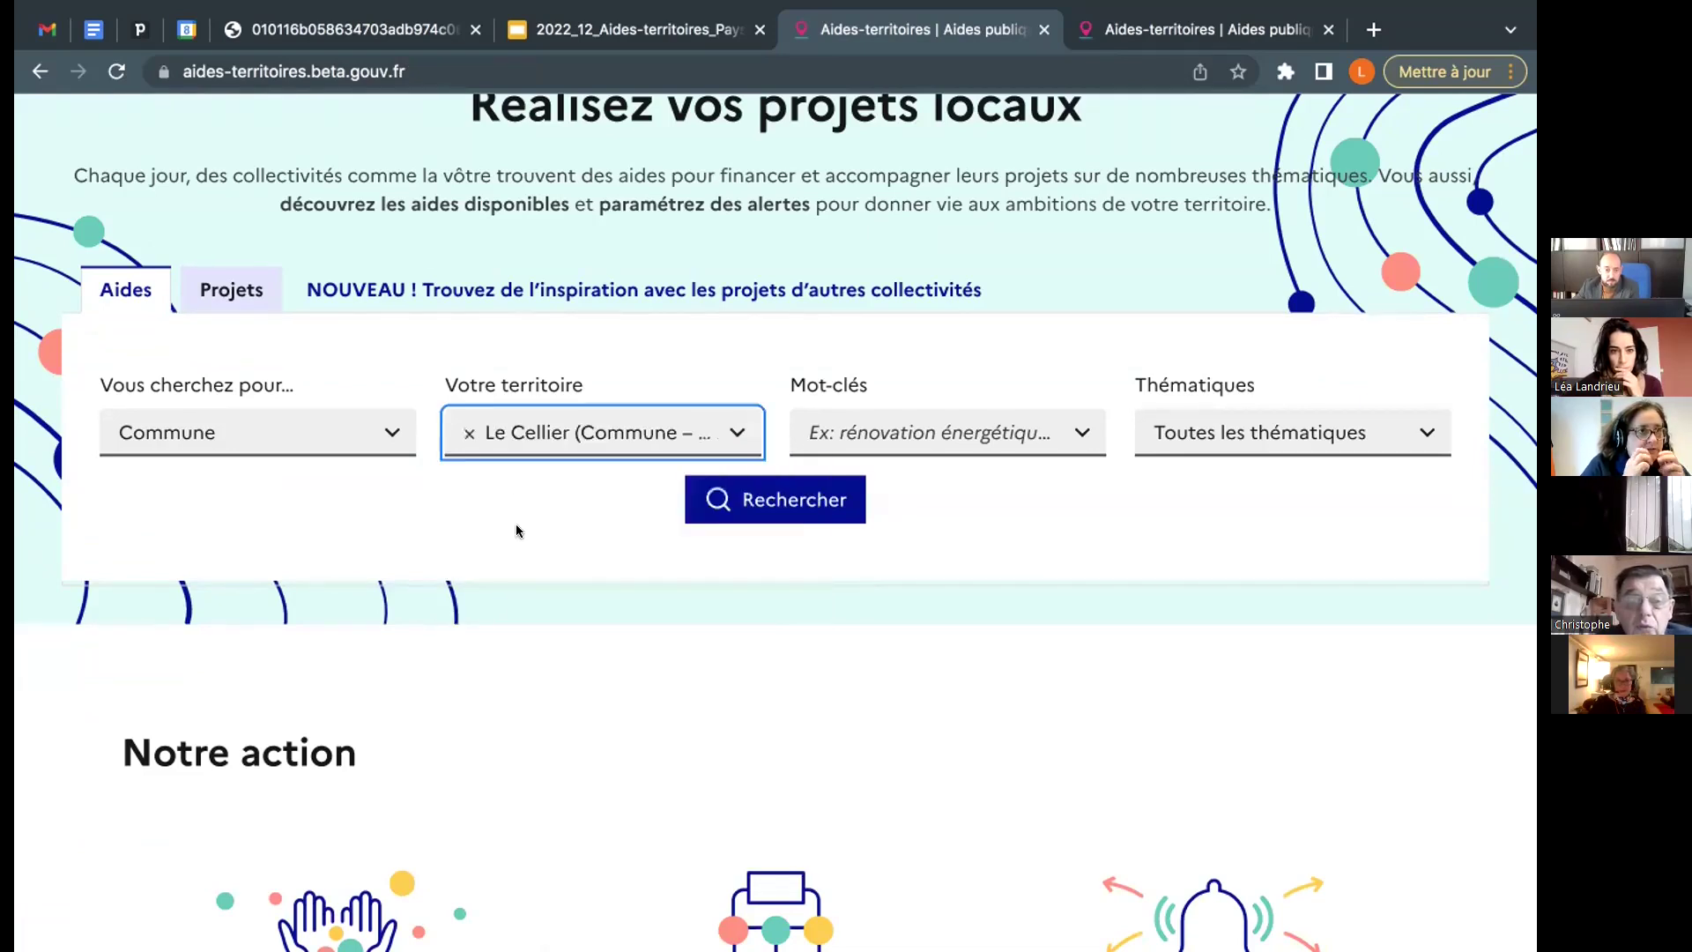
Step: Look up "le cellier" again among the available search territories
click(514, 436)
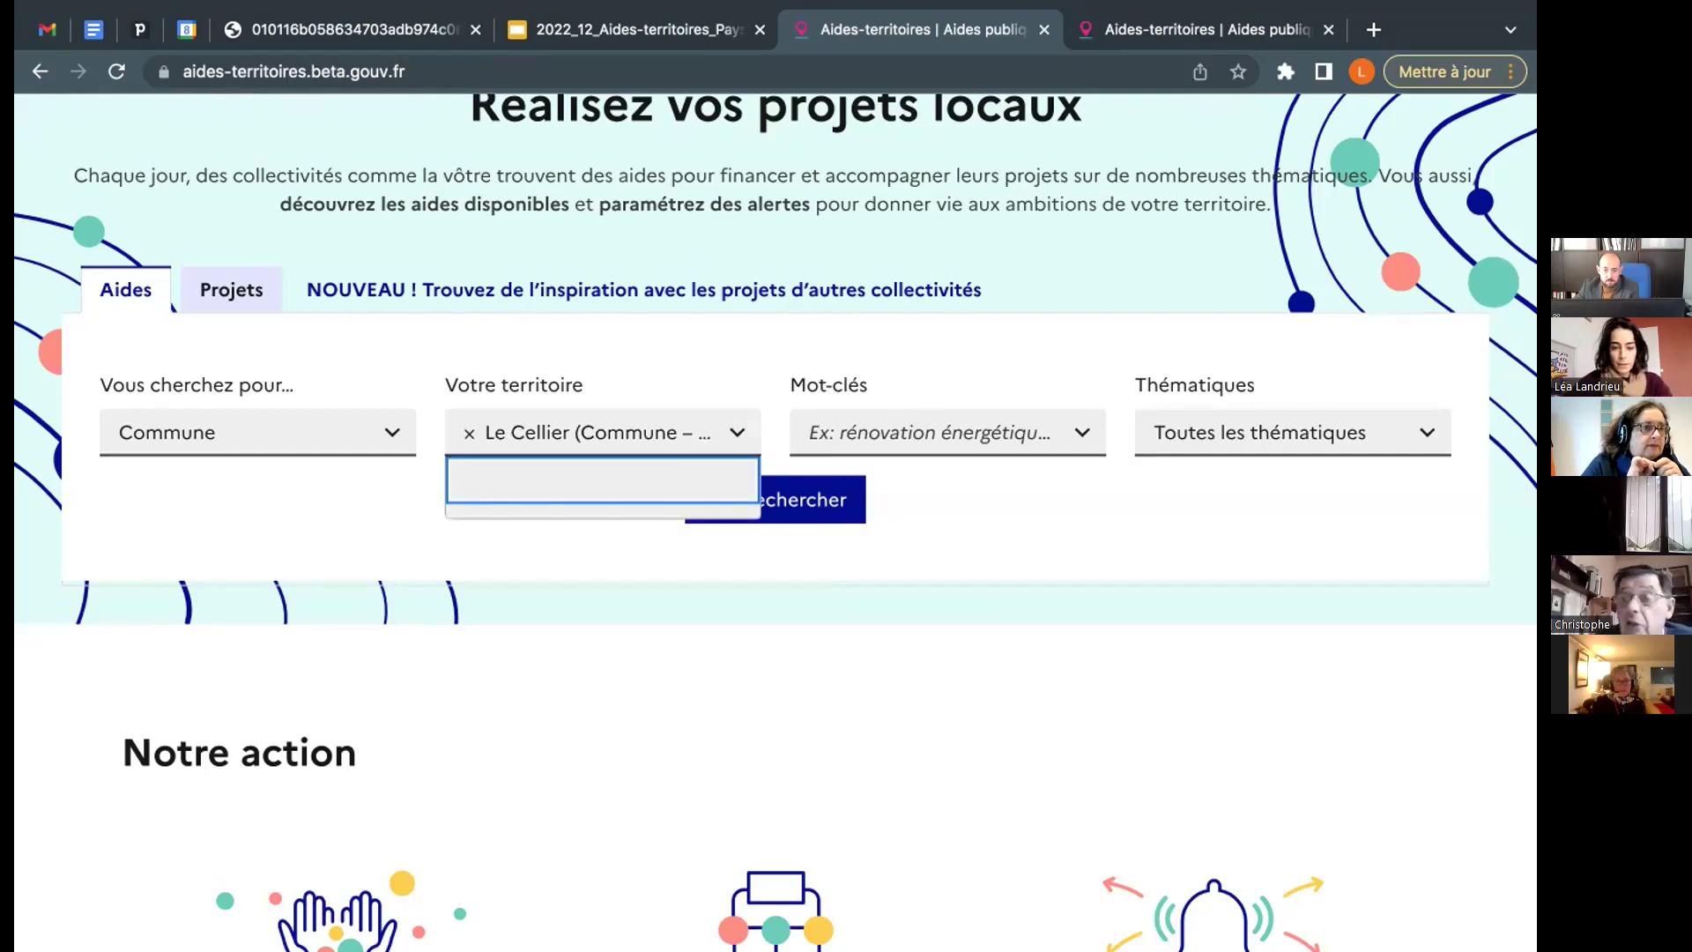
text(le cellier)
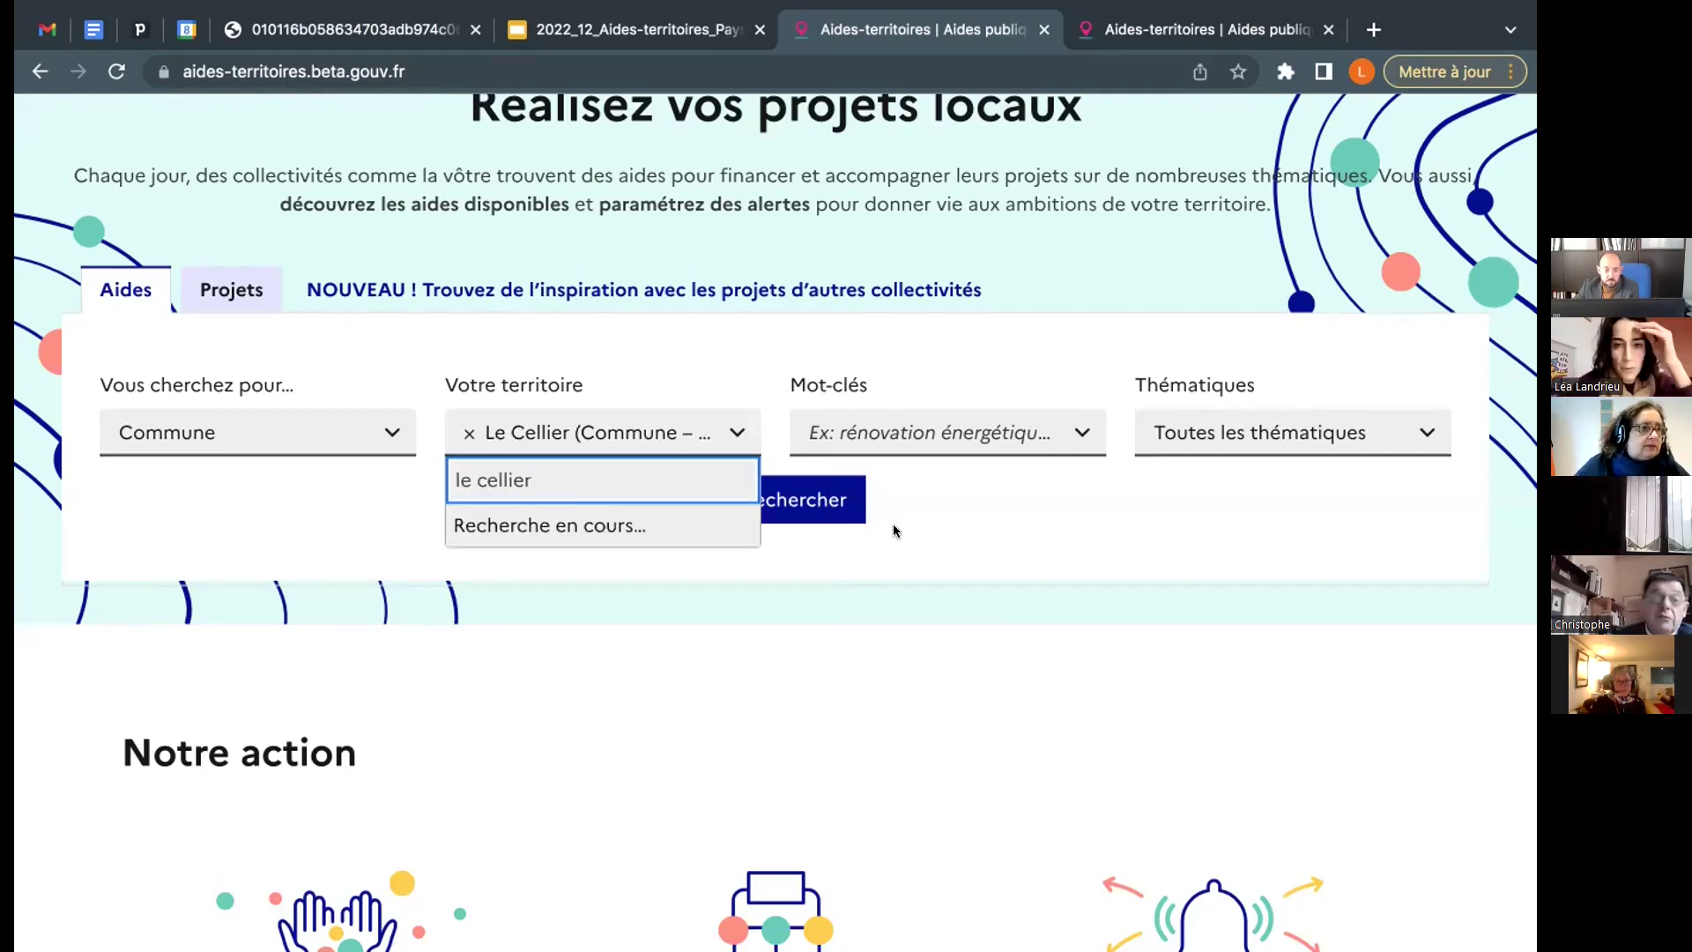